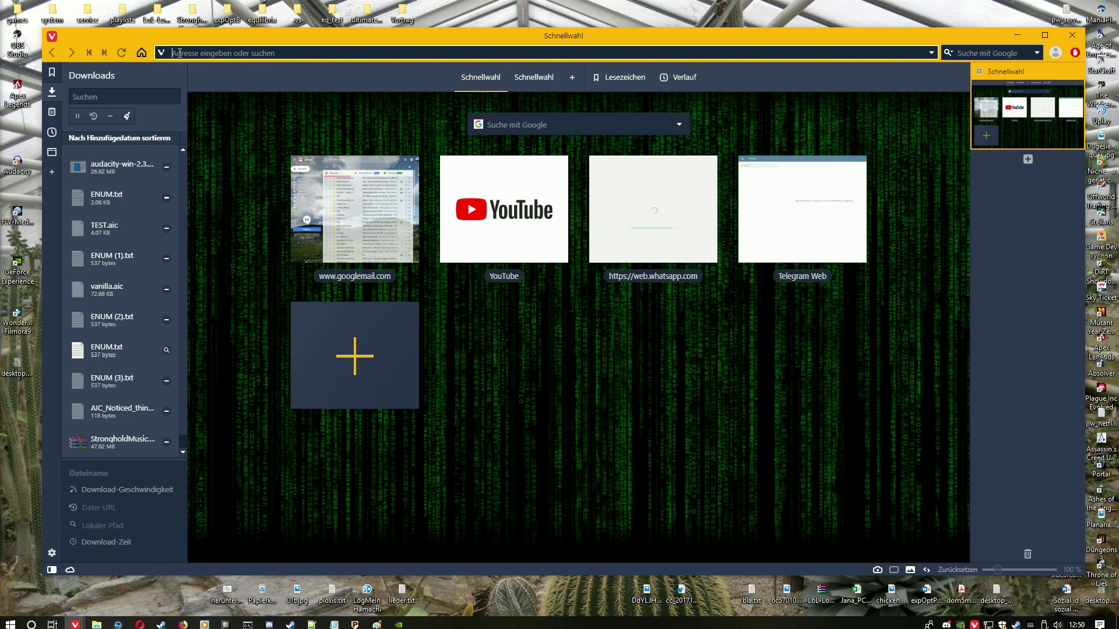
Search the web for "AIV Editor Crusader download"
left_click(180, 53)
type("AIV Ed")
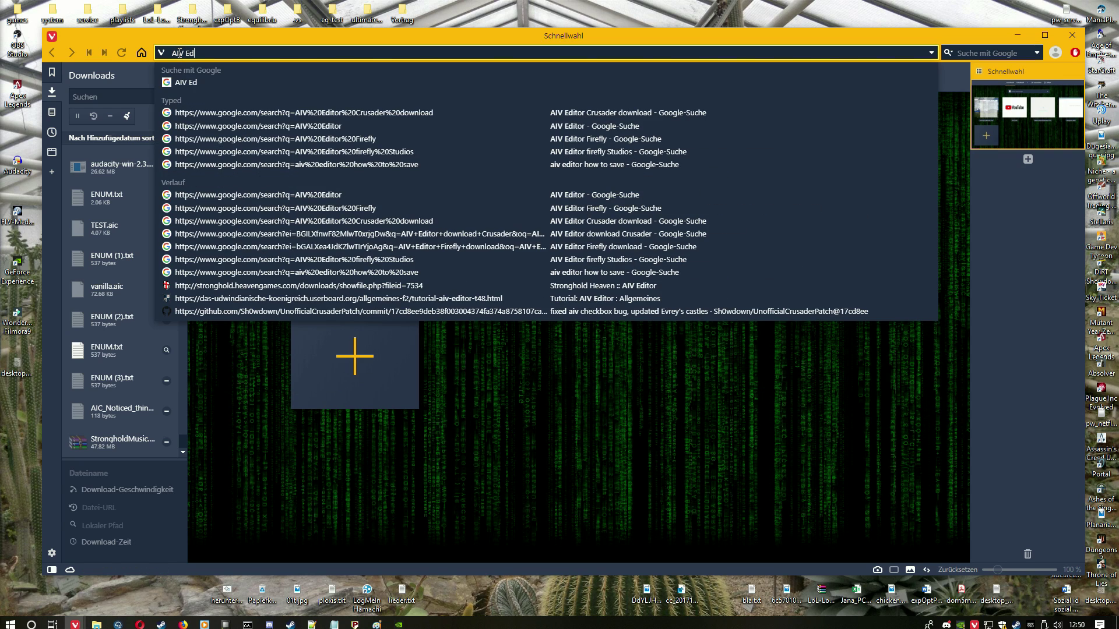
type("itor")
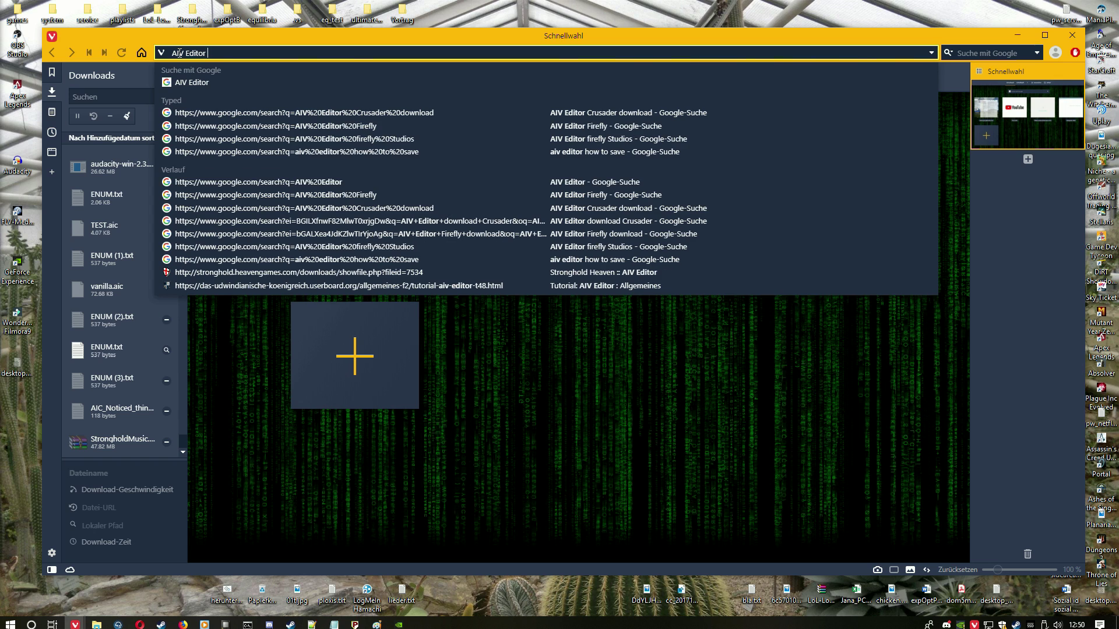
type(" Crusader d")
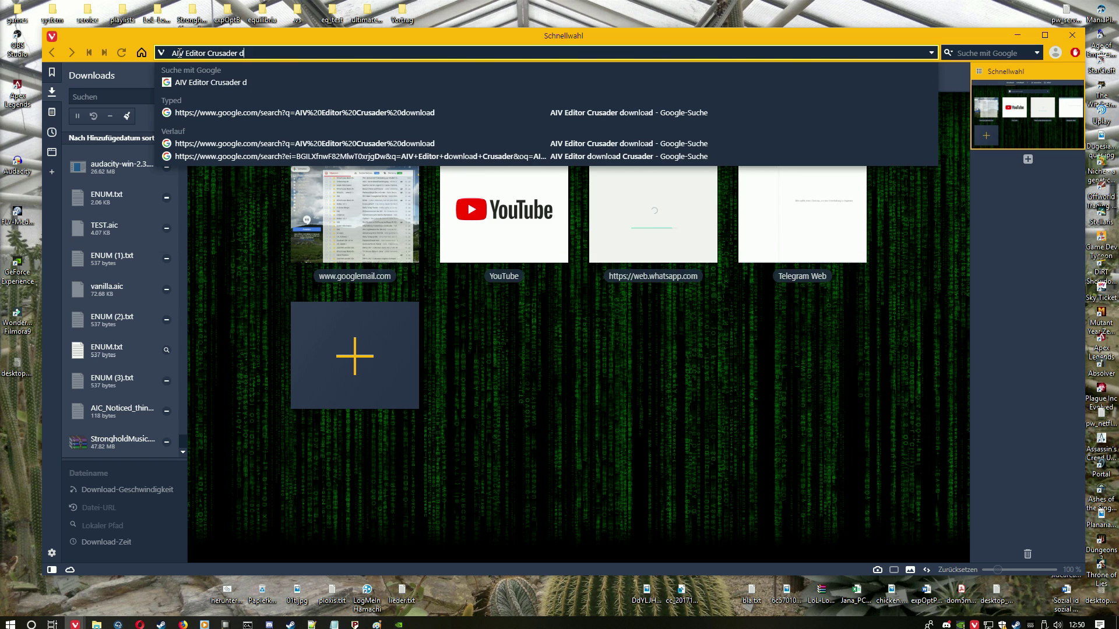
type("ownload")
key("Return")
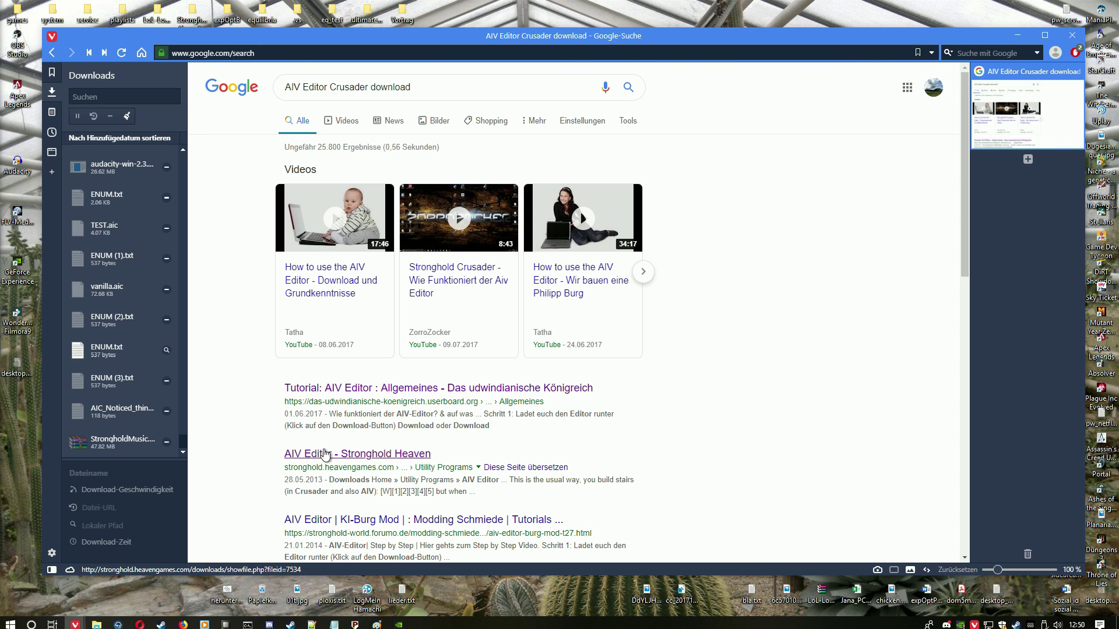
Open the Stronghold Heaven AIV Editor result in a background tab and open Firefly Studios' Crusader Community Tools result
right_click(340, 467)
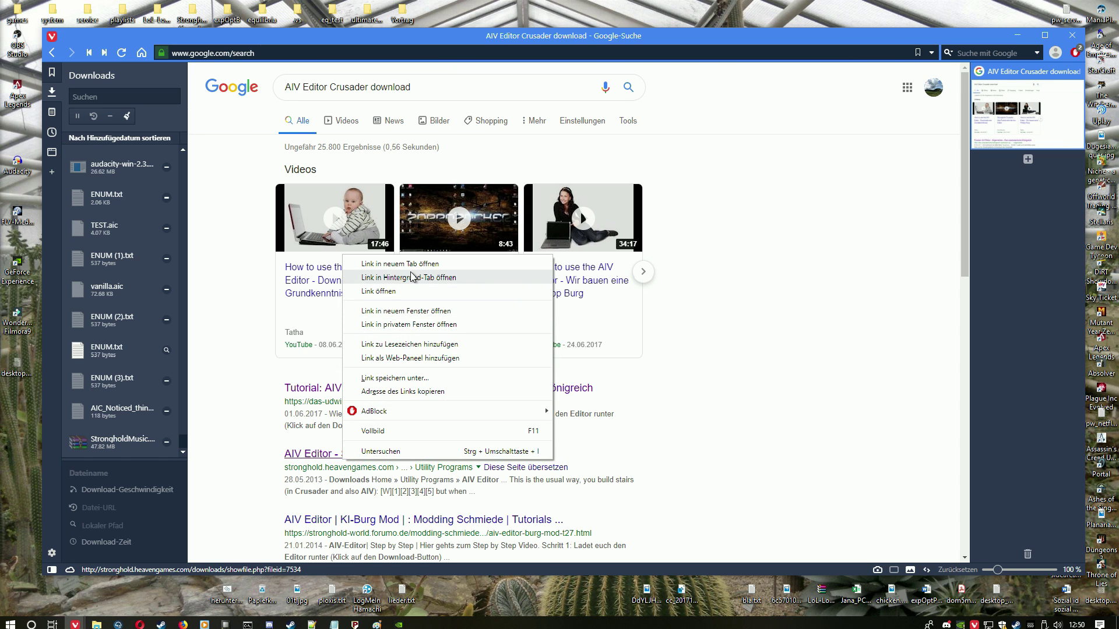
left_click(373, 277)
scroll(387, 430, "down", 5)
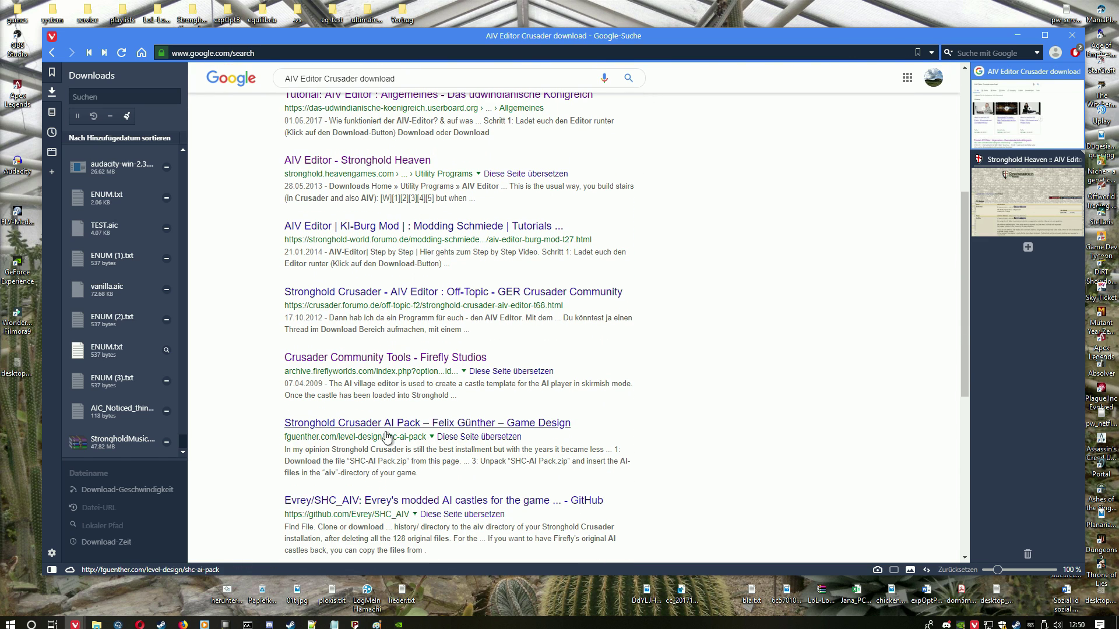
left_click(337, 363)
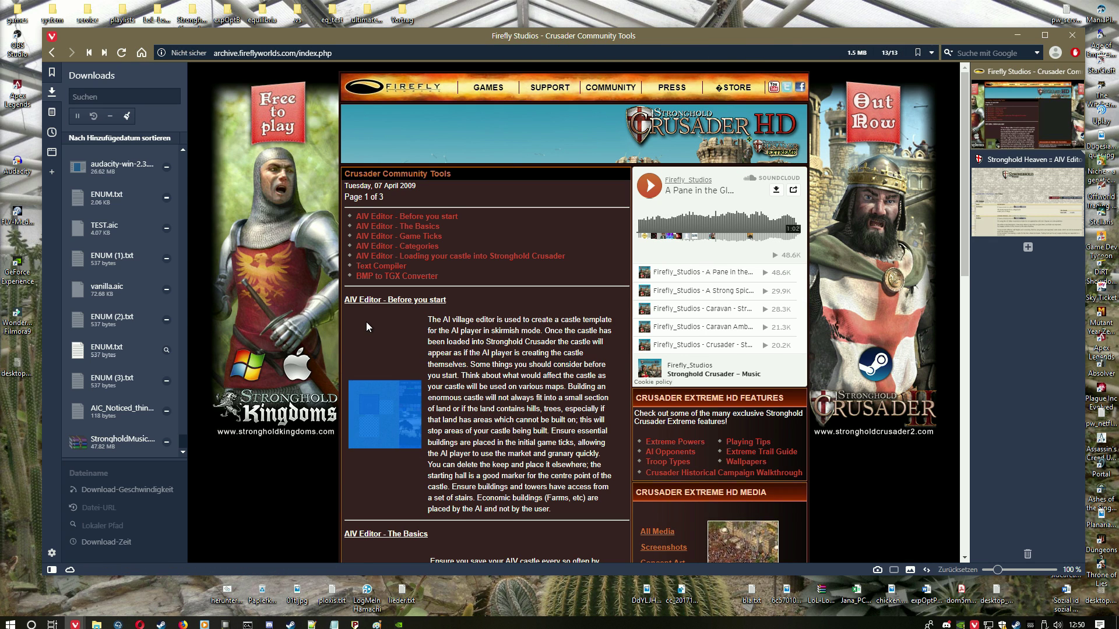
Read through all three pages of the Crusader Community Tools guide, covering editor basics, building categories and loading castles
scroll(376, 334, "down", 2)
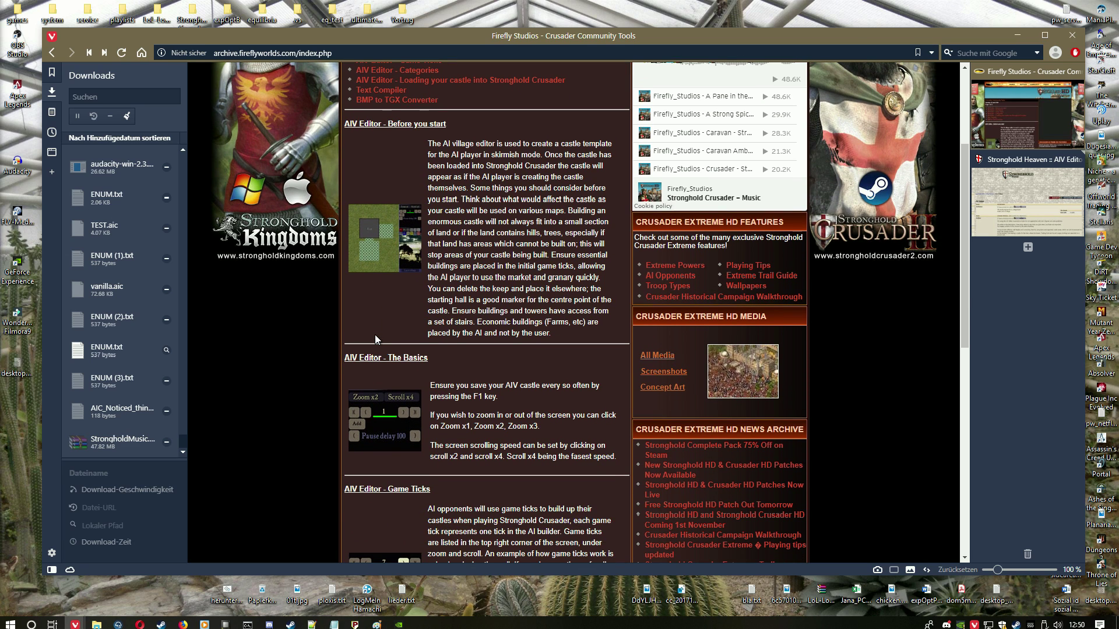
scroll(376, 335, "down", 2)
scroll(375, 335, "down", 2)
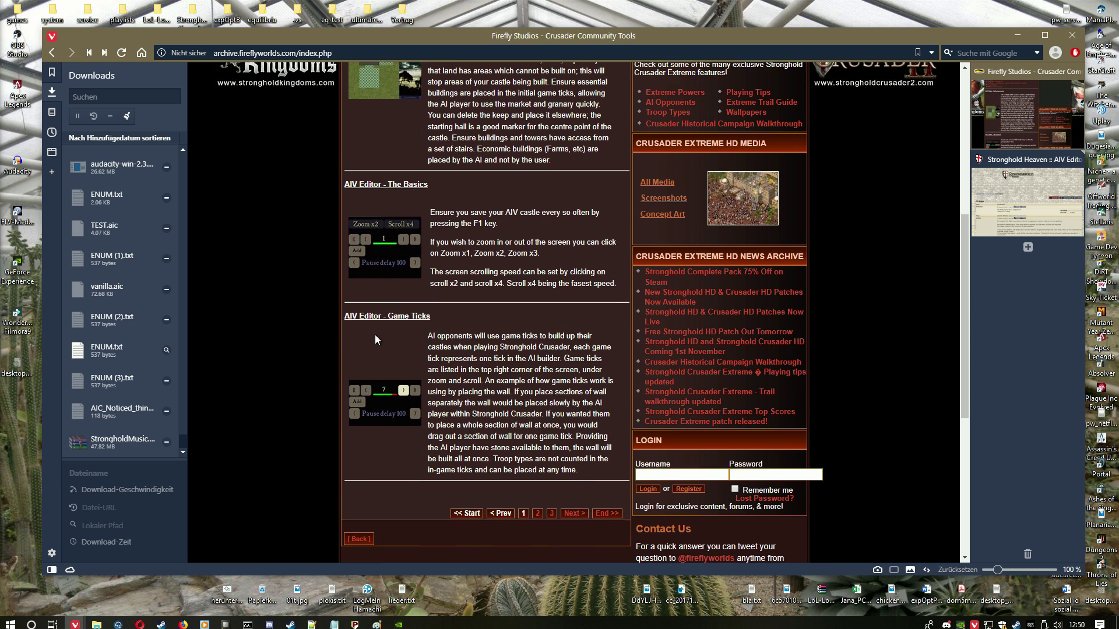
left_click(538, 510)
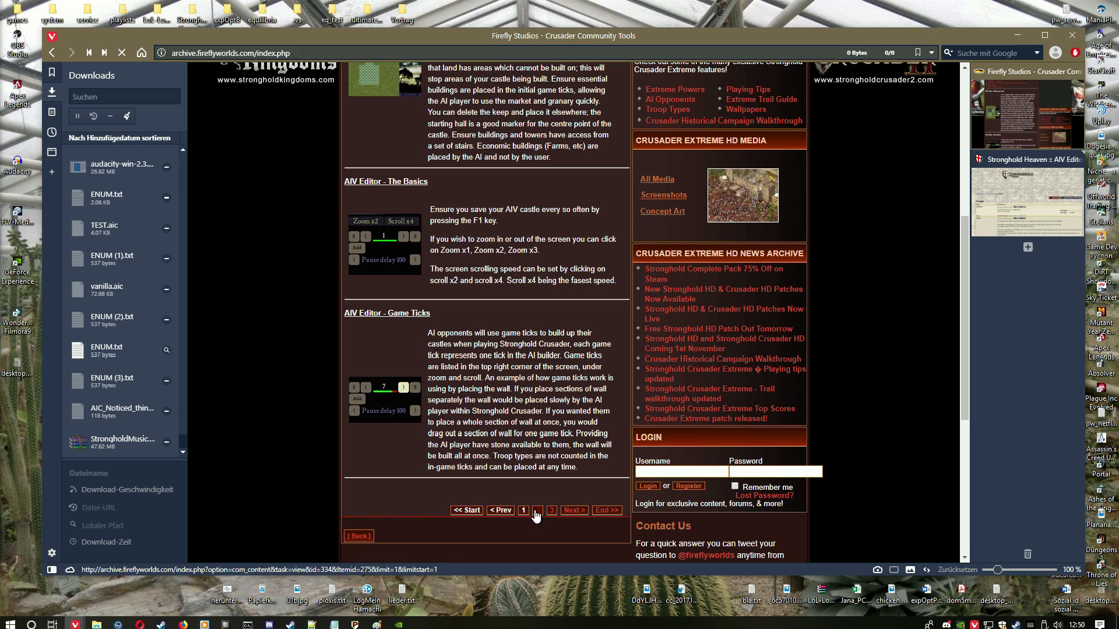
scroll(496, 474, "down", 7)
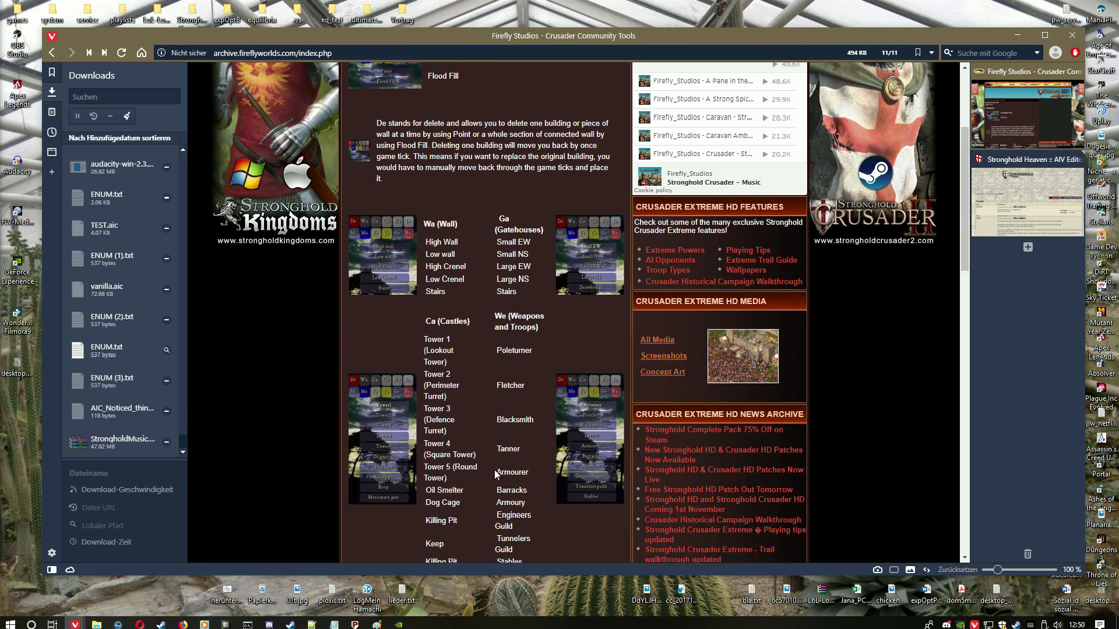
scroll(496, 475, "down", 6)
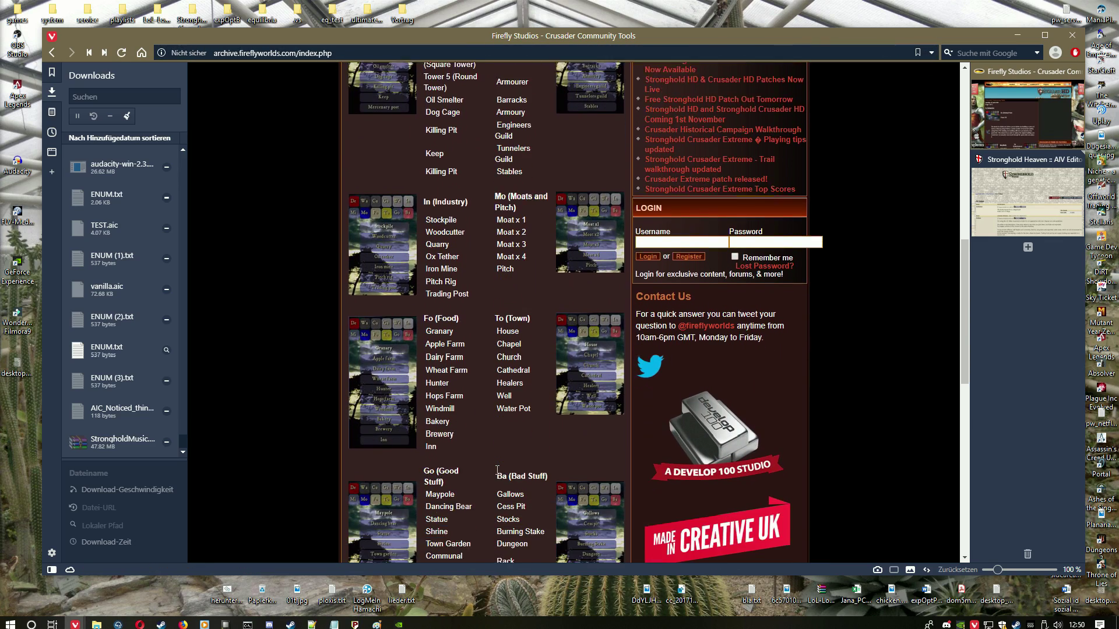
scroll(497, 469, "down", 6)
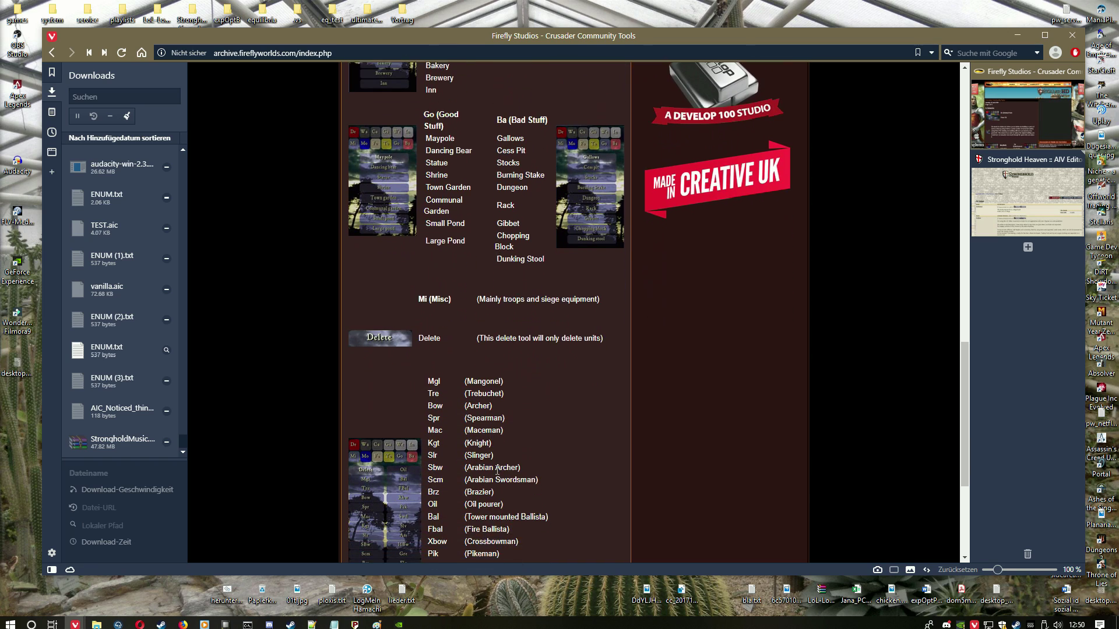
left_click(553, 501)
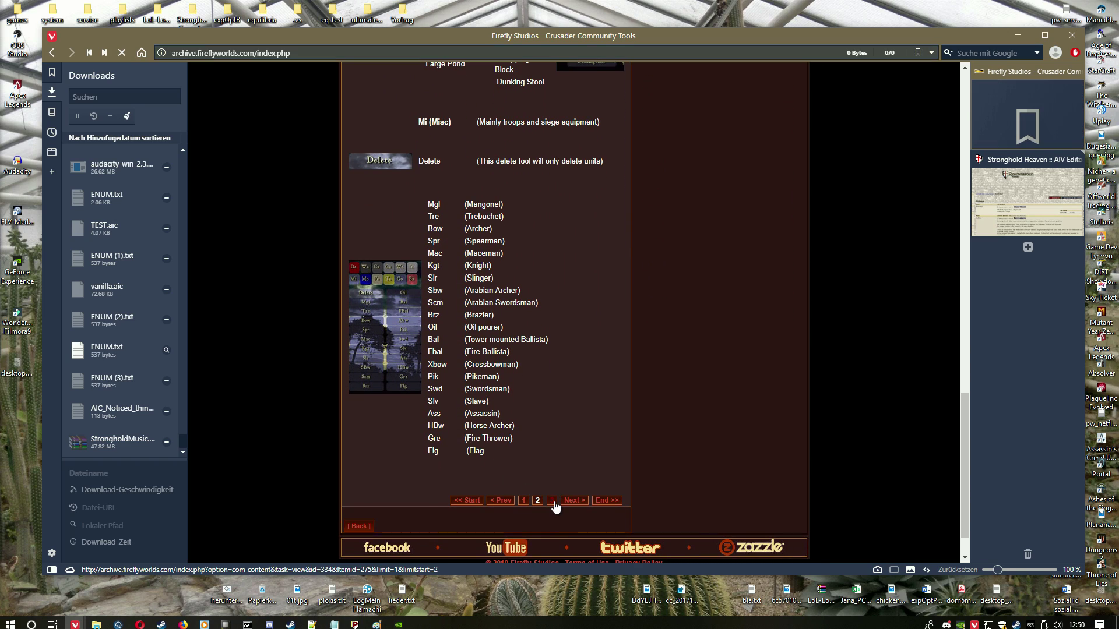
scroll(513, 467, "down", 4)
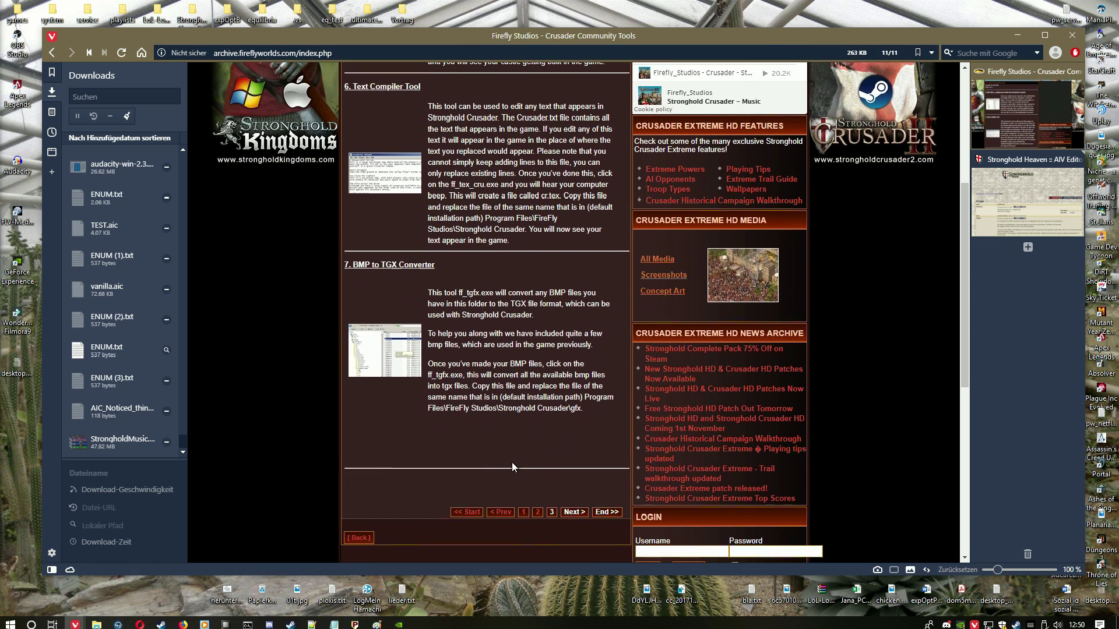
scroll(512, 467, "up", 3)
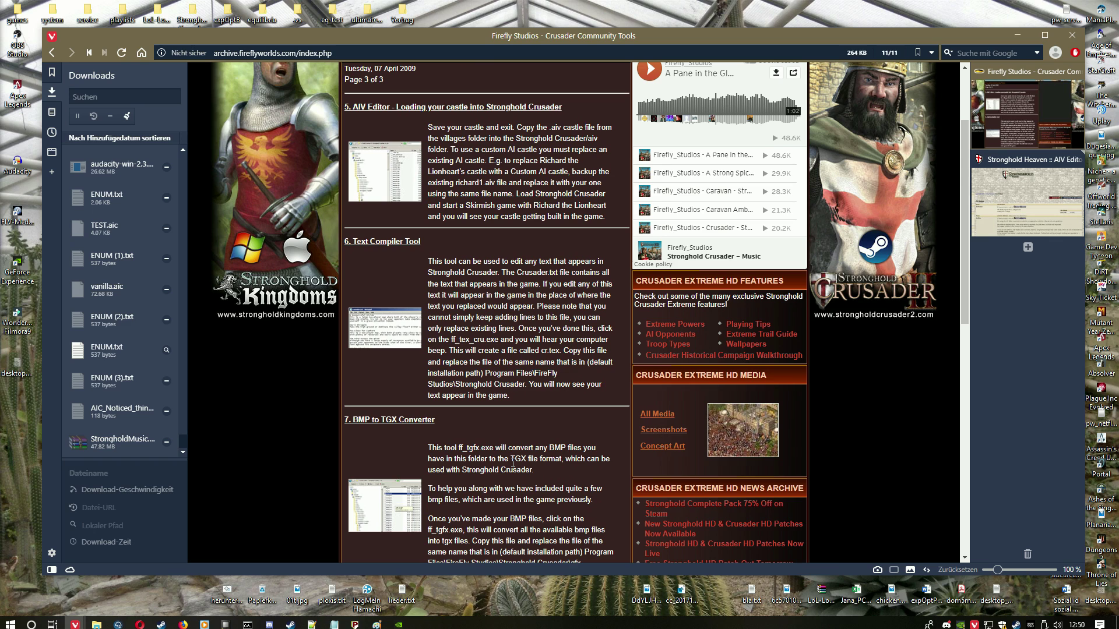
Download the AIV Editor from the Stronghold Heaven page and extract AIV Editor.zip into its own AIV Editor folder
left_click(1004, 183)
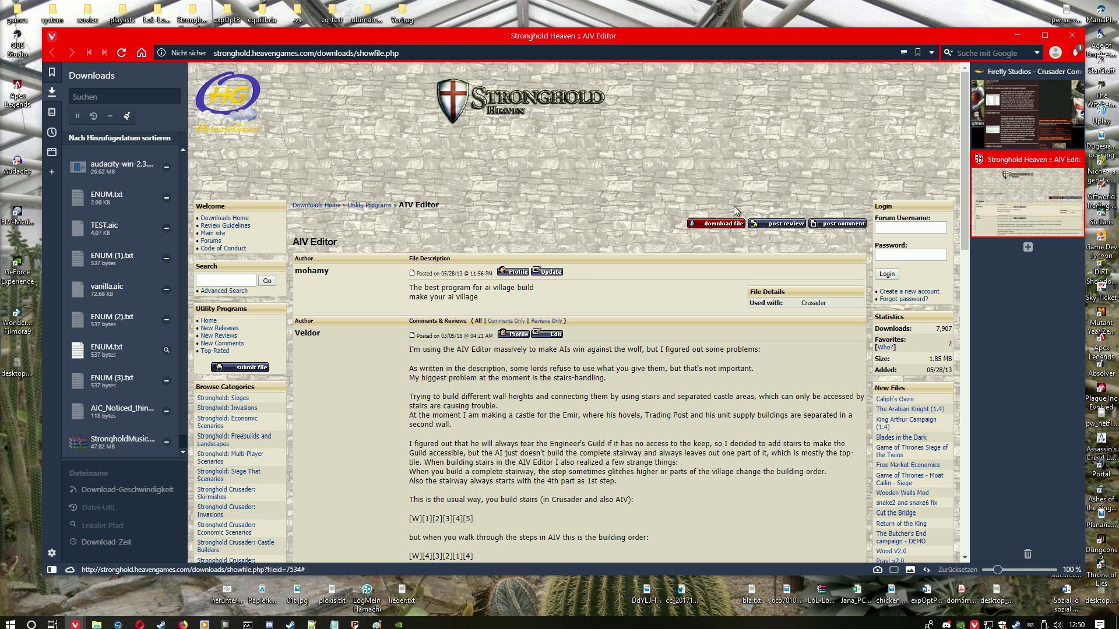
left_click(710, 225)
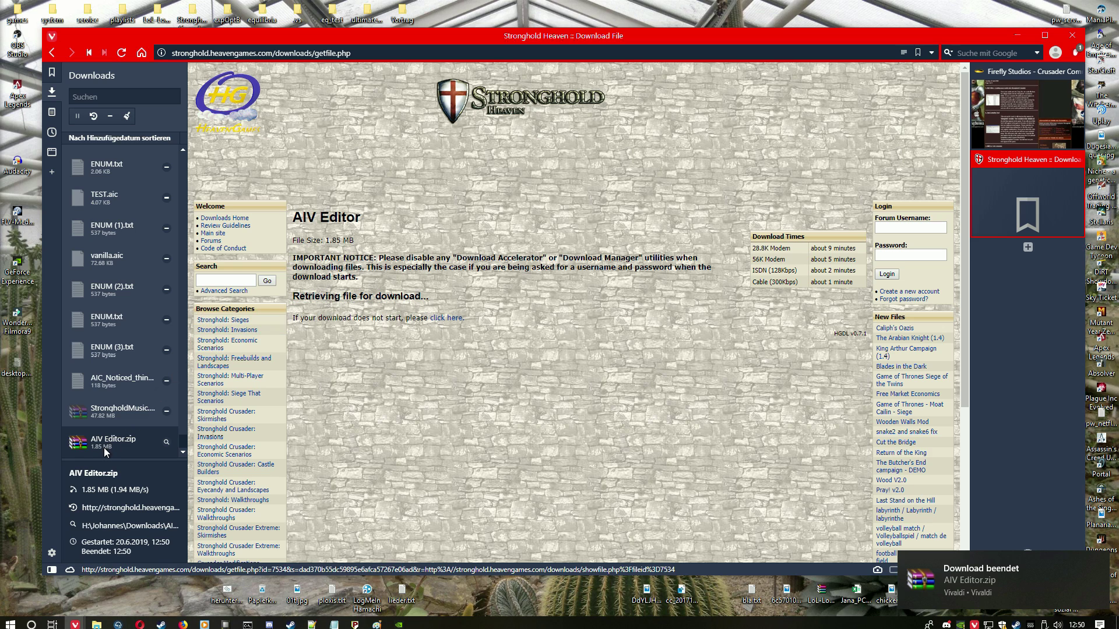
right_click(104, 448)
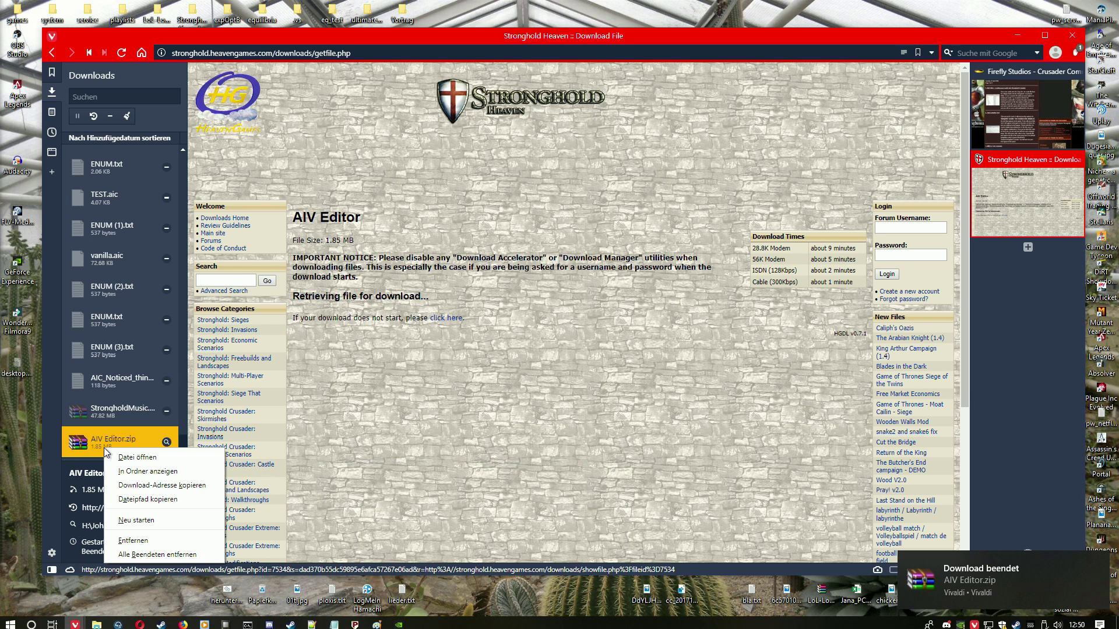
left_click(136, 472)
right_click(464, 266)
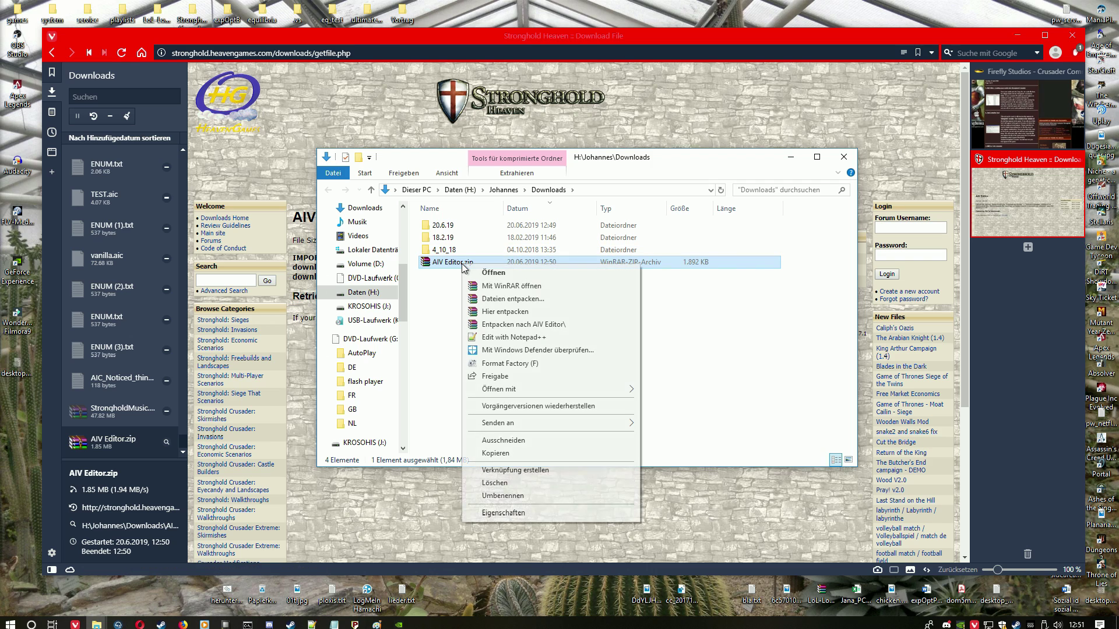
left_click(528, 325)
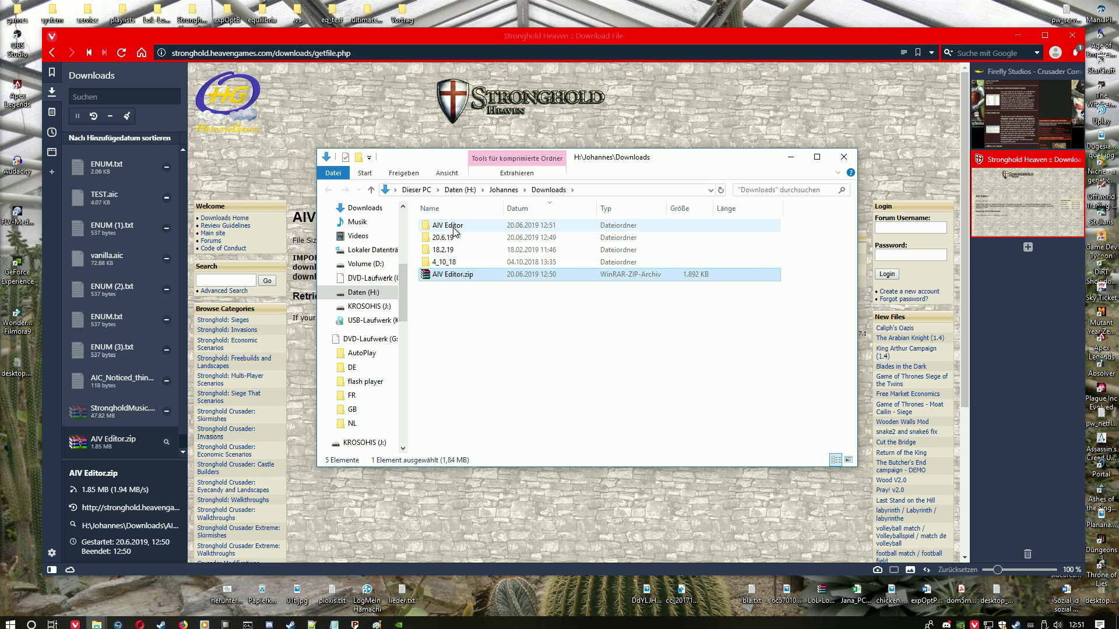
Run village.exe from the inner AIV Editor folder and open the village map for editing
double_click(453, 228)
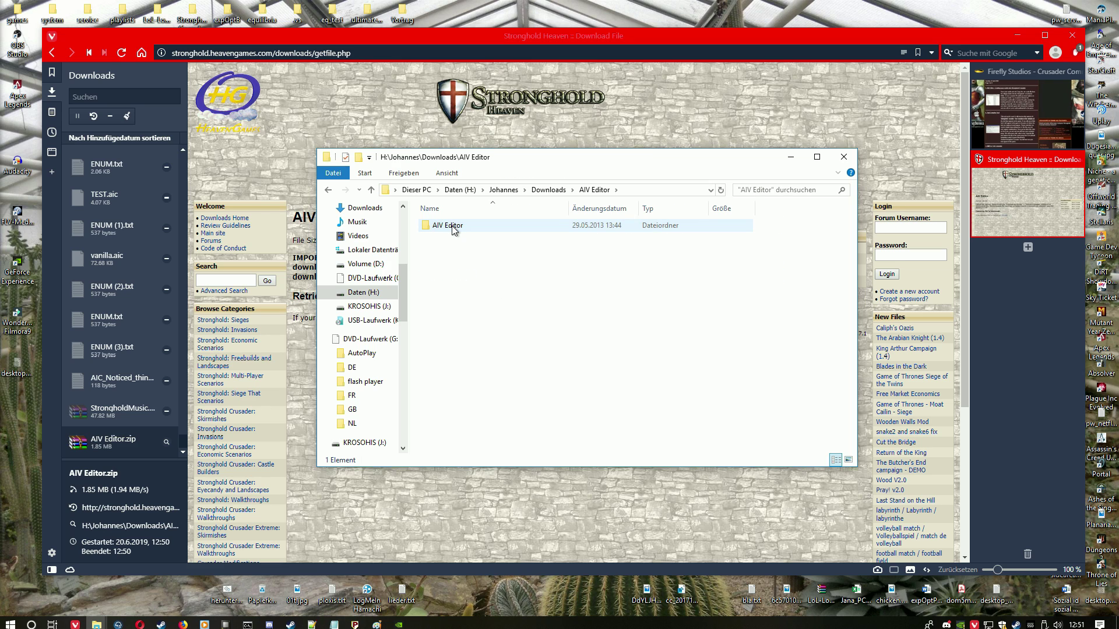
double_click(452, 227)
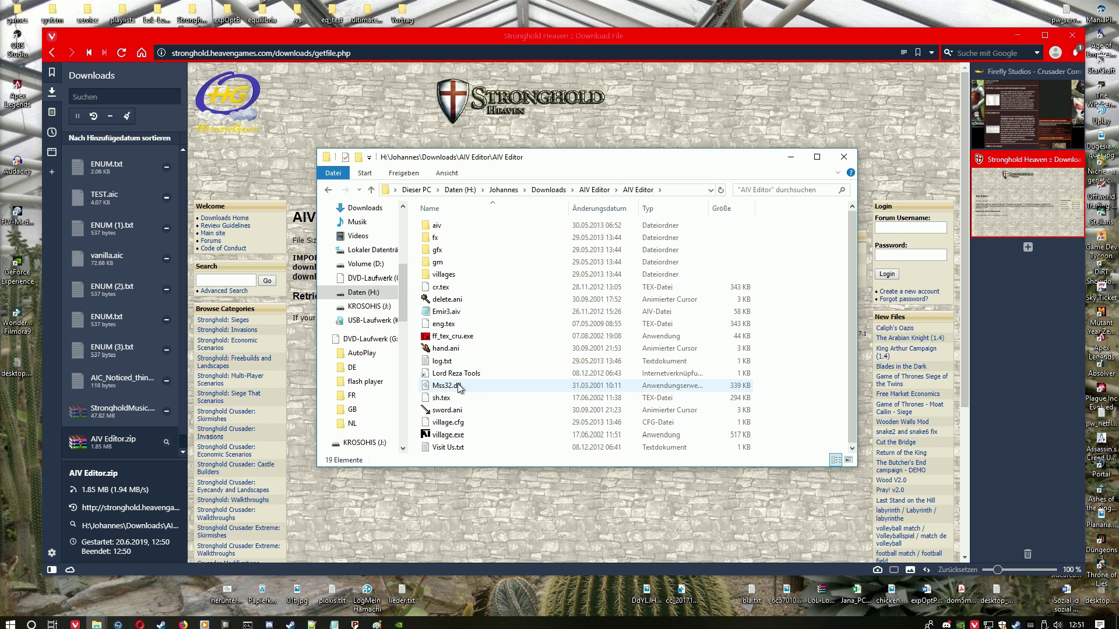
double_click(446, 436)
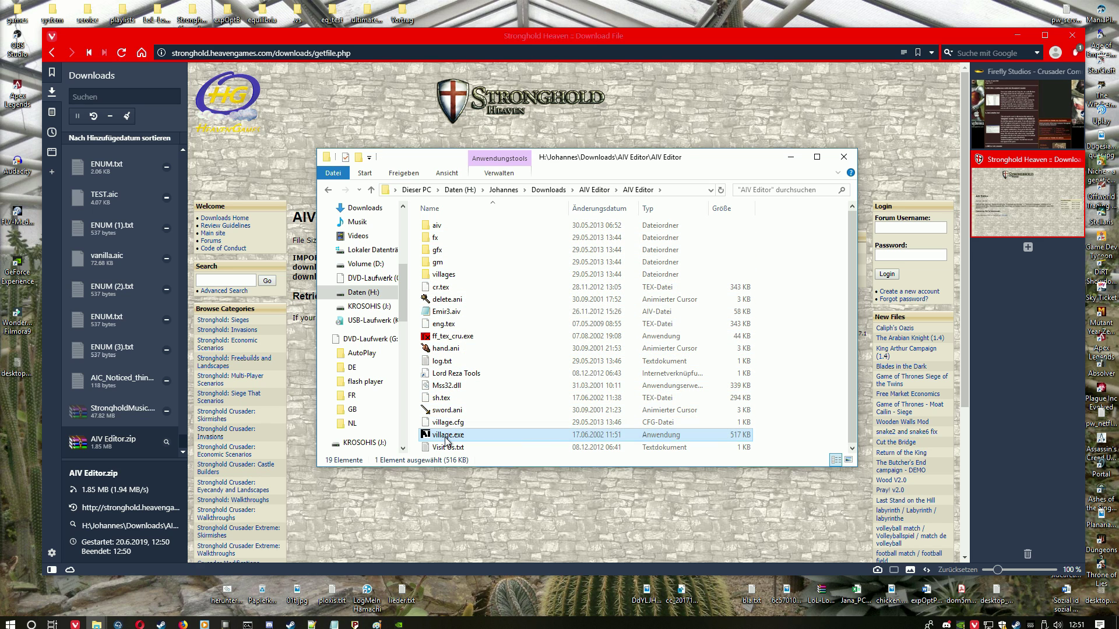
left_click(563, 193)
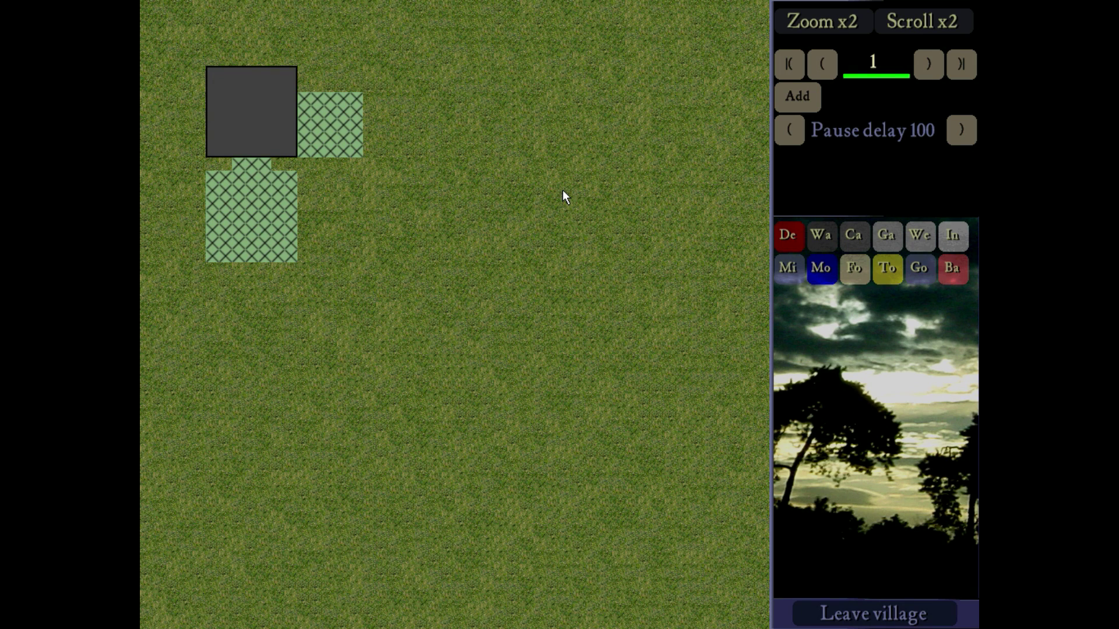
Place three adjoining stockpiles in an L shape around the hatched area on the keep's east side
left_click(953, 235)
left_click(880, 306)
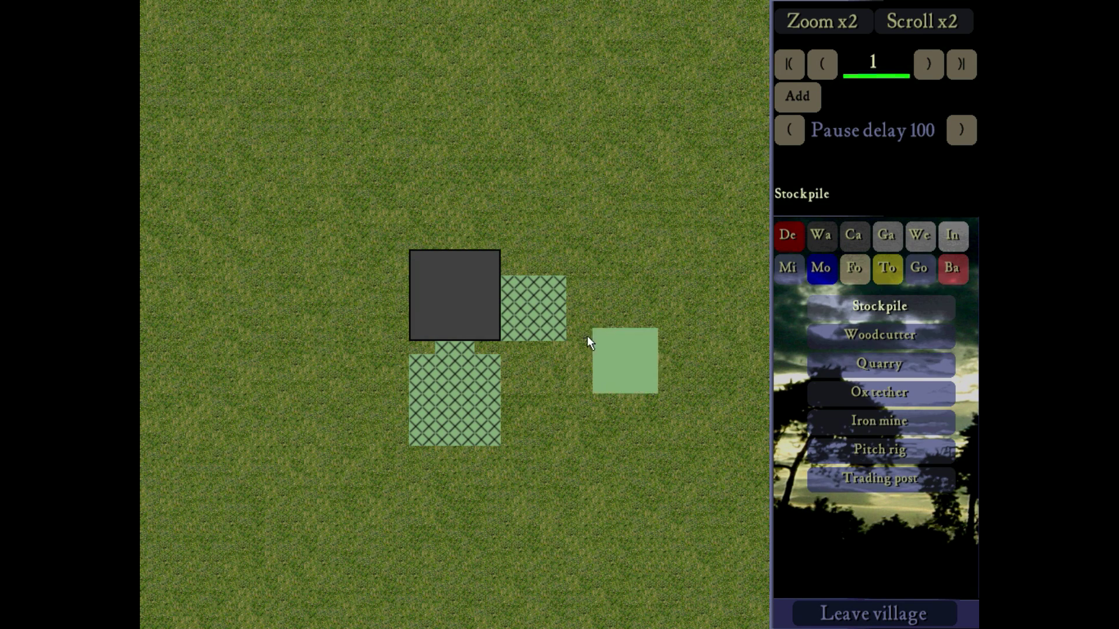
left_click(519, 349)
left_click(610, 334)
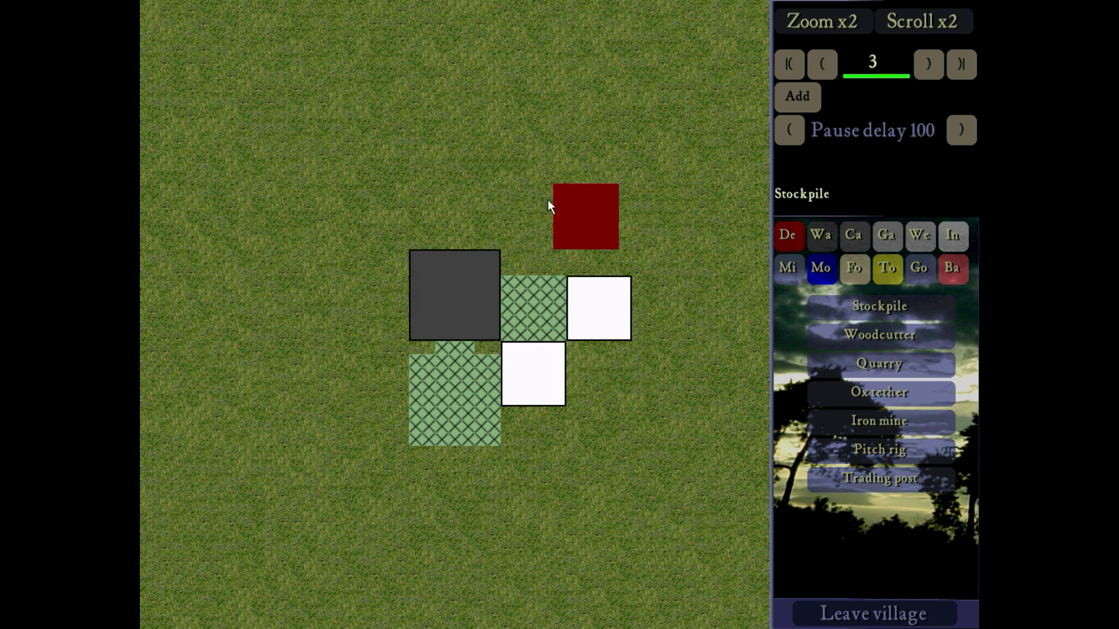
left_click(572, 349)
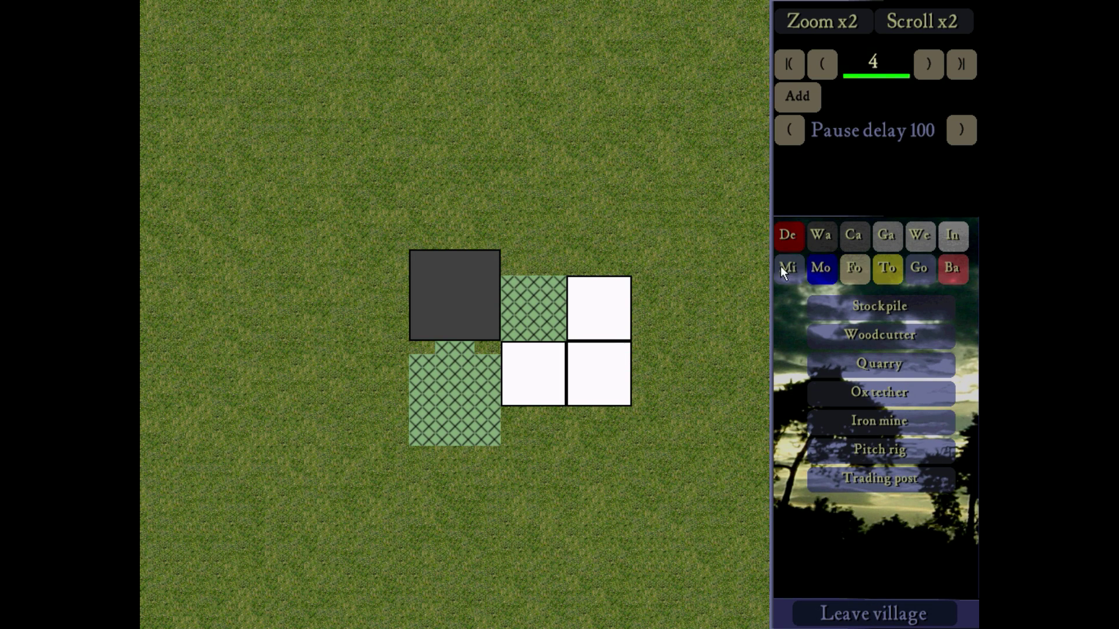
Place two granaries side by side northeast of the keep, just above the stockpiles
left_click(912, 246)
left_click(881, 238)
left_click(848, 231)
left_click(877, 236)
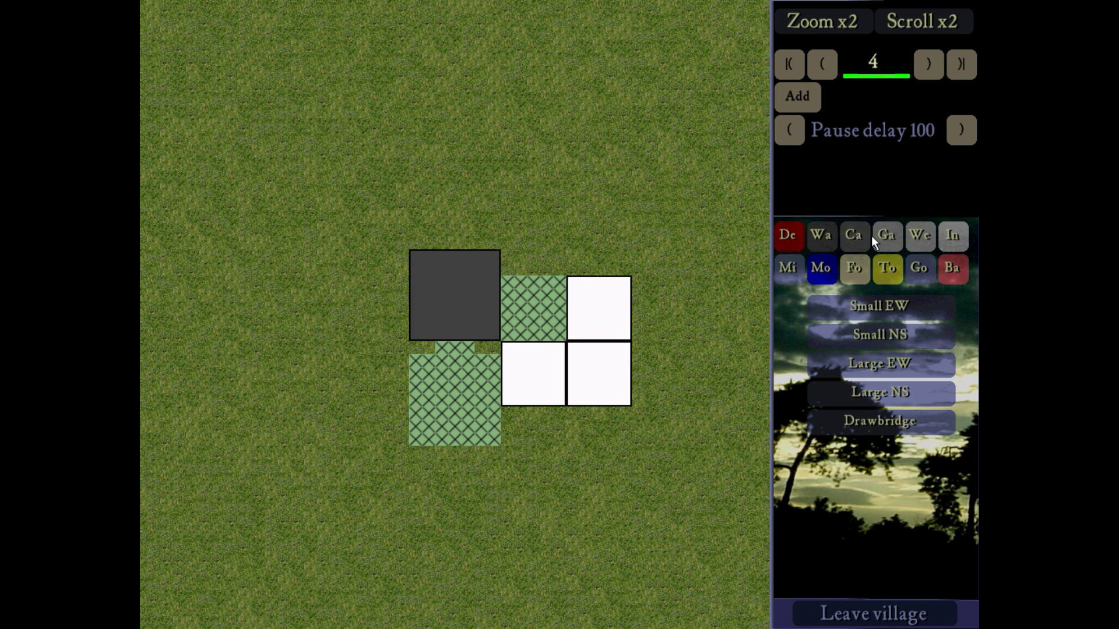
left_click(861, 239)
left_click(861, 267)
left_click(865, 306)
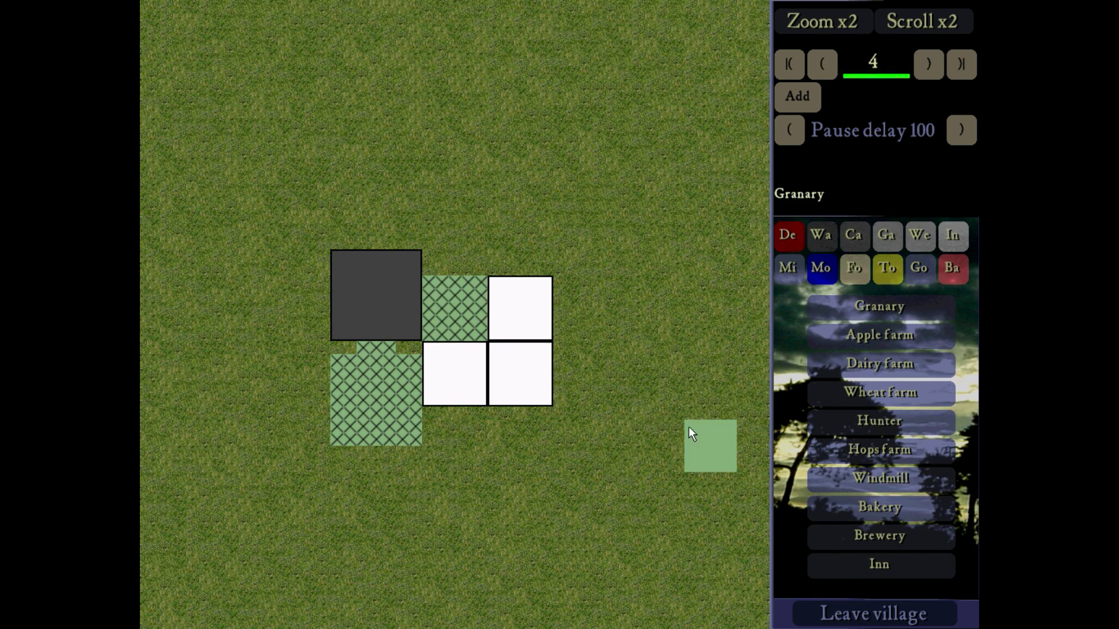
left_click(523, 219)
left_click(575, 215)
Go back through the build order to step 2, removing the second and third stockpiles
left_click(823, 69)
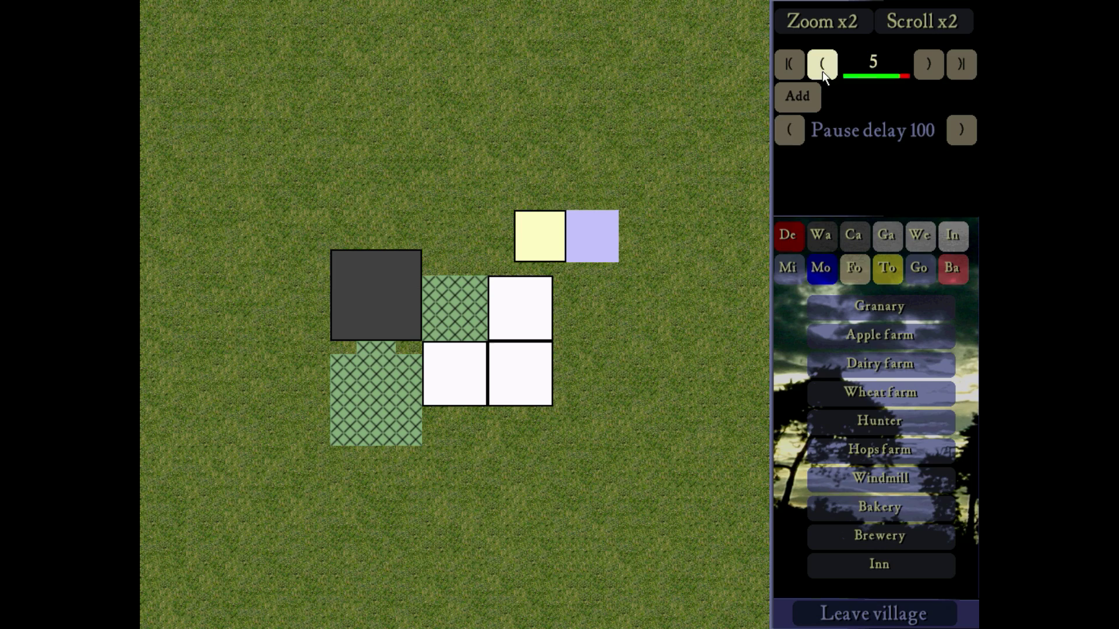
left_click(827, 71)
left_click(824, 70)
left_click(824, 70)
Advance to build step 3 and place two stockpiles again beside the first one, following the first granary
left_click(953, 238)
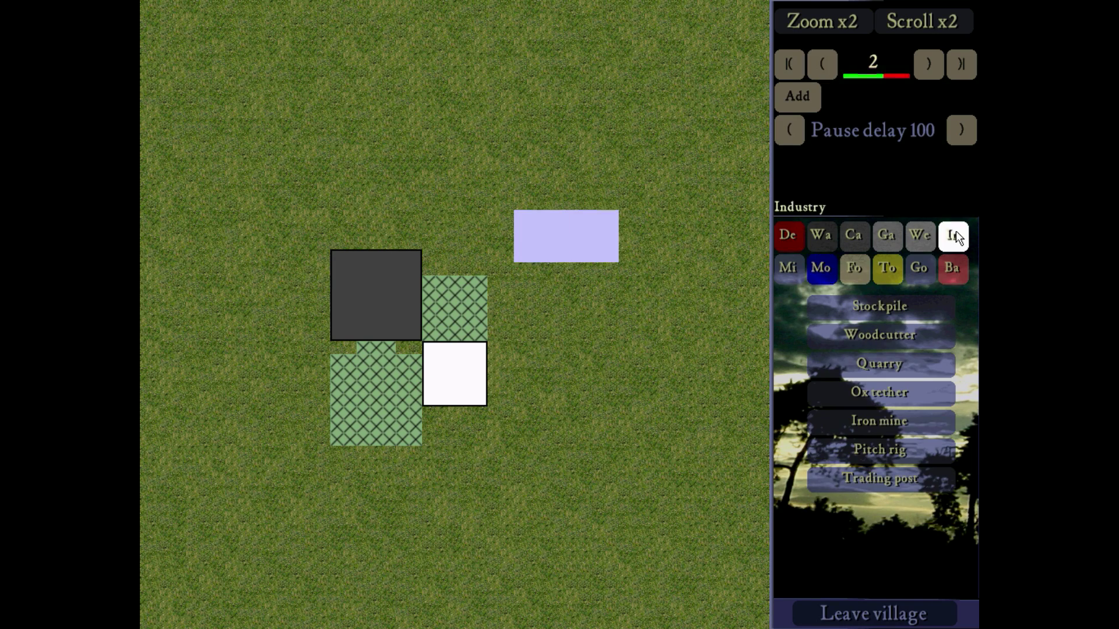
left_click(928, 66)
left_click(891, 307)
key("Down")
key("Right")
left_click(369, 103)
left_click(369, 166)
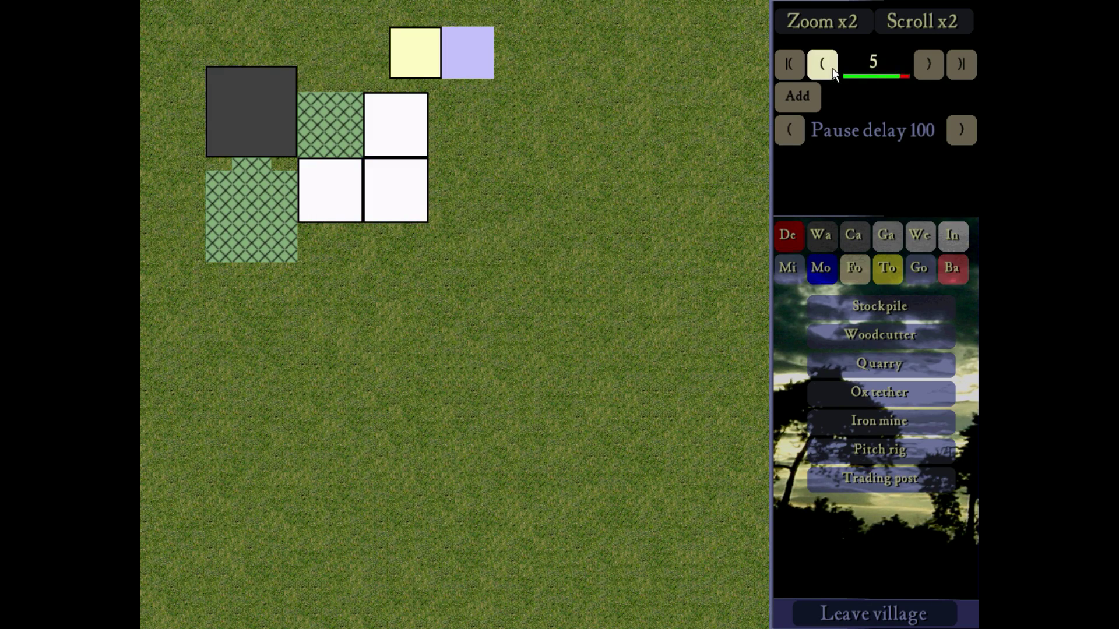
Try a trading post north of the keep at build step 4, removing it again
left_click(824, 69)
left_click(824, 68)
key("Up")
key("Left")
left_click(928, 67)
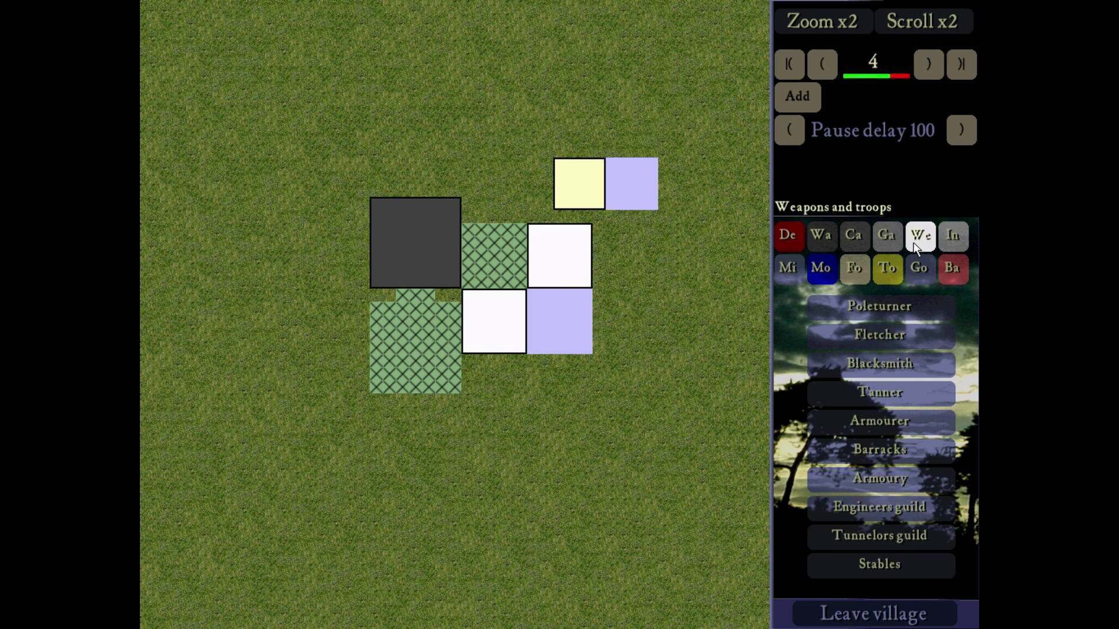
left_click(874, 477)
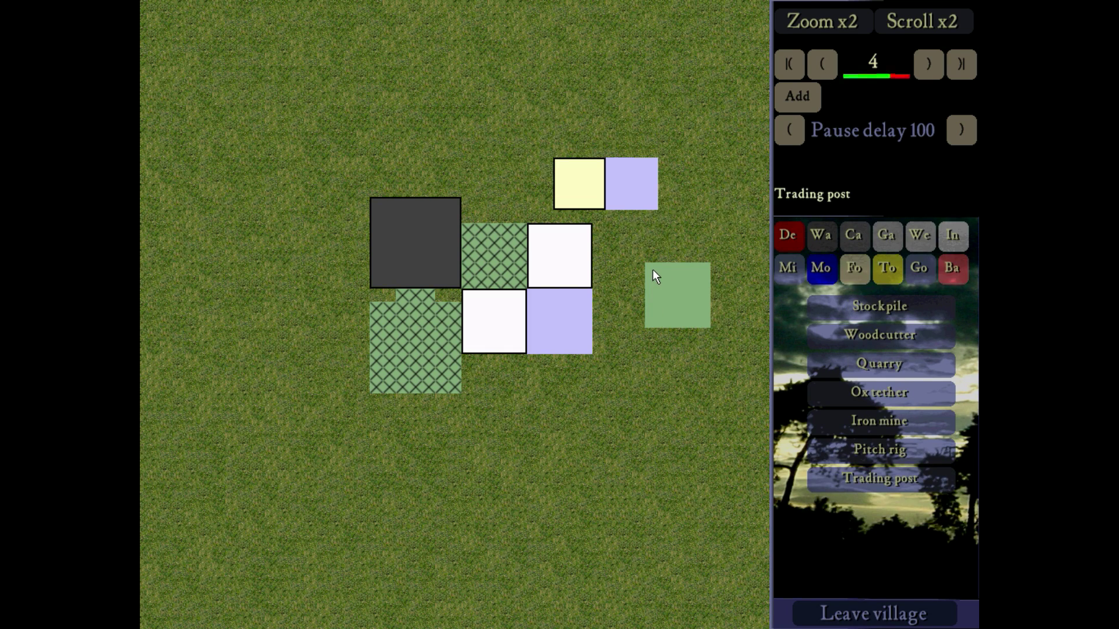
left_click(389, 128)
left_click(787, 233)
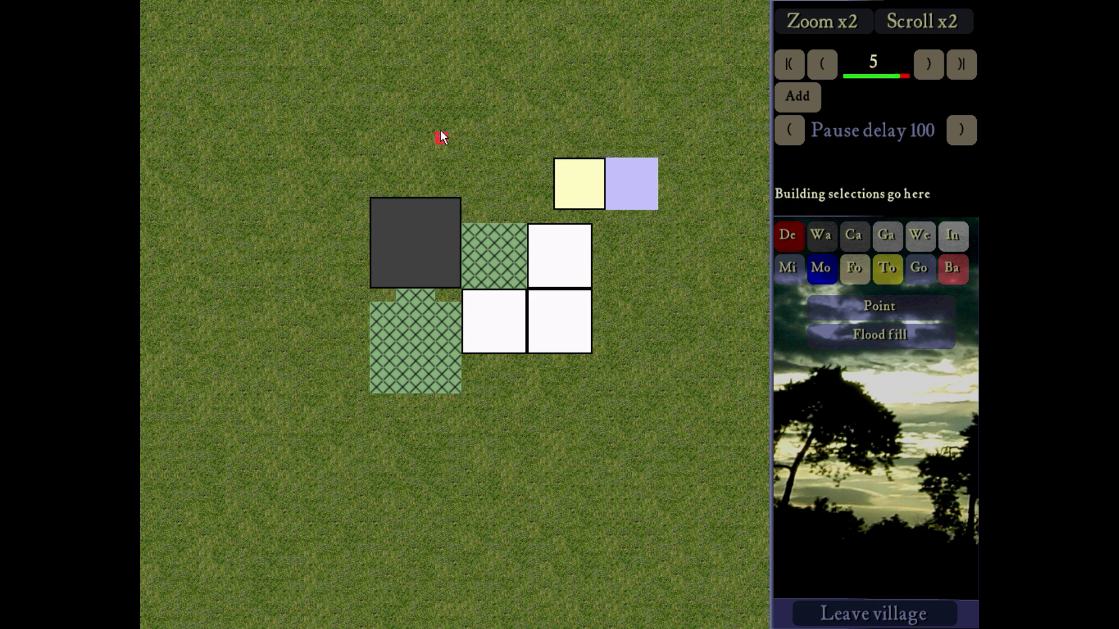
left_click(822, 64)
Try an inn north of the two granaries at build step 4, removing it again
left_click(820, 236)
left_click(880, 306)
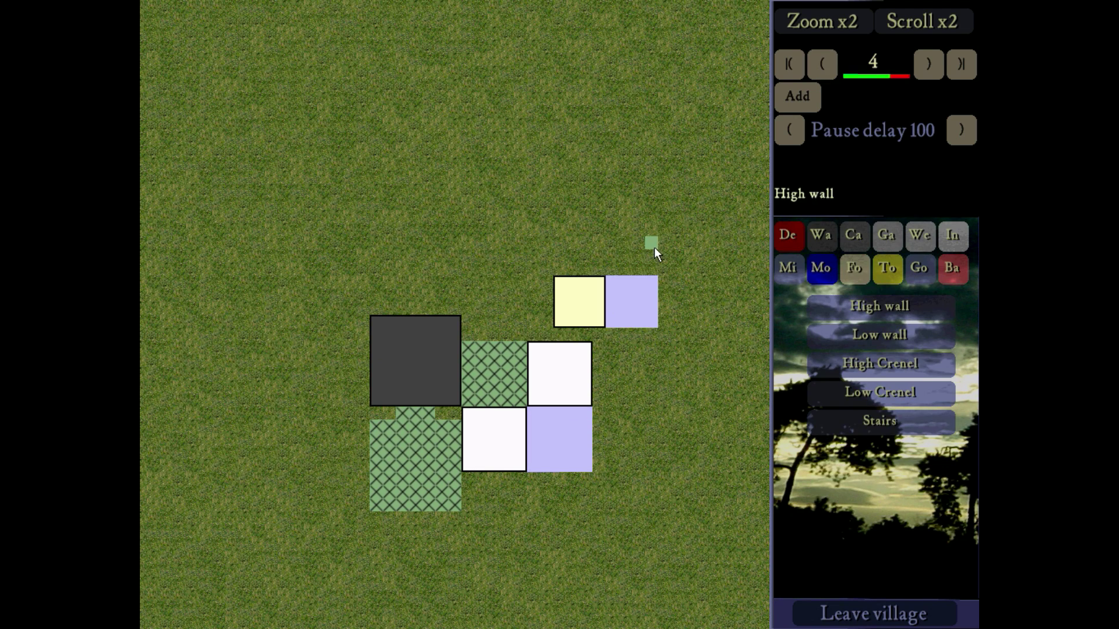
left_click(854, 268)
left_click(880, 564)
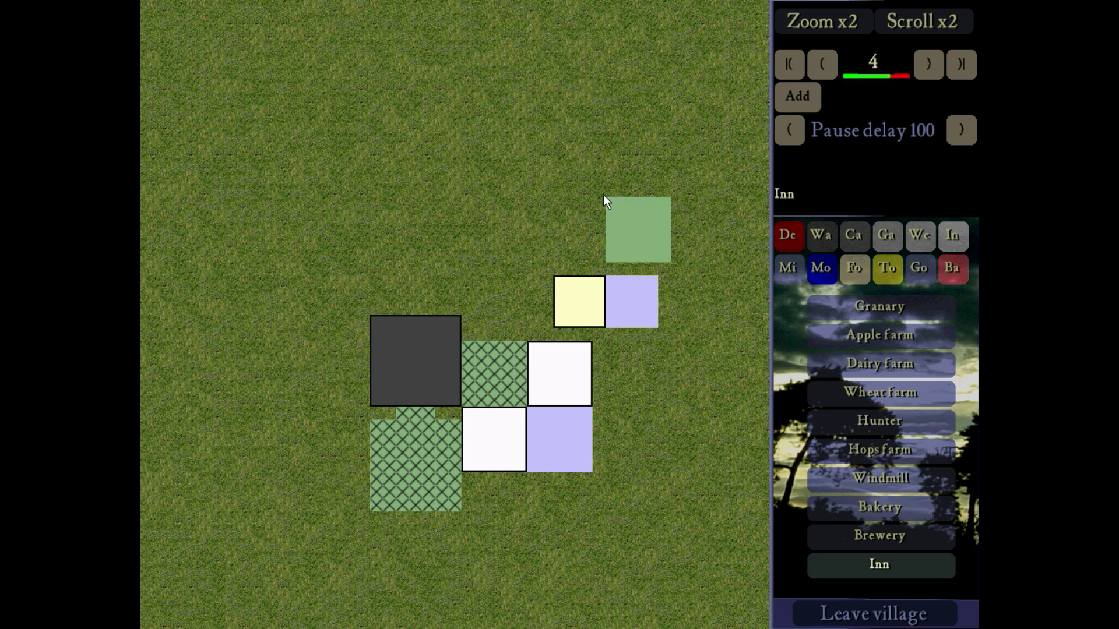
left_click(594, 199)
right_click(627, 226)
left_click(787, 234)
left_click(821, 64)
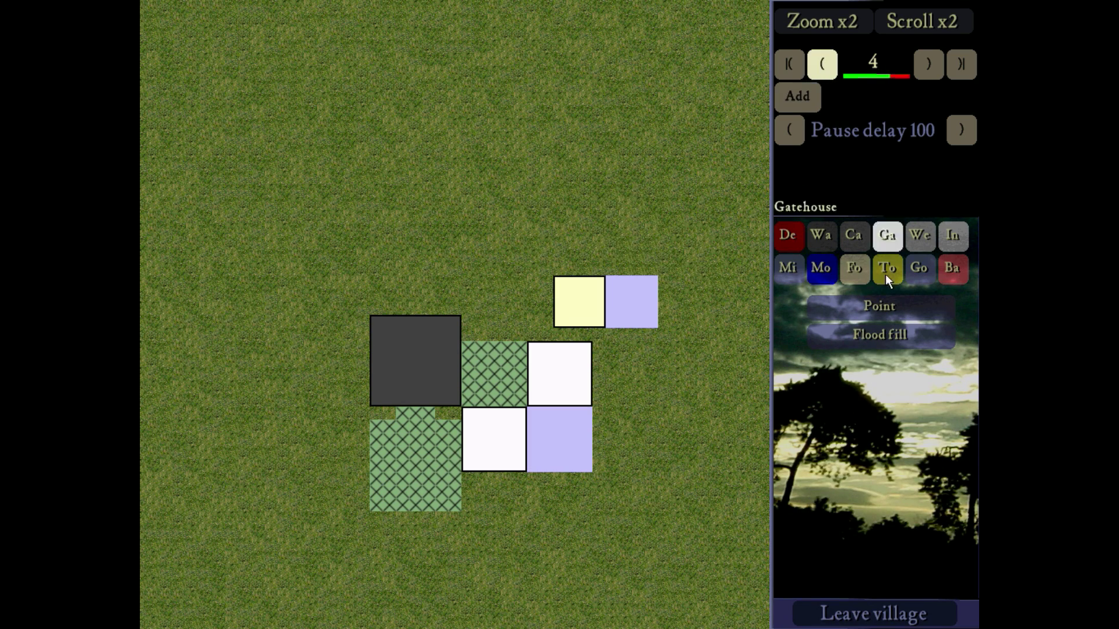
Draw a short piece of high wall northeast of the granaries and remove it with a flood-fill deletion
left_click(854, 234)
left_click(820, 235)
left_click(880, 306)
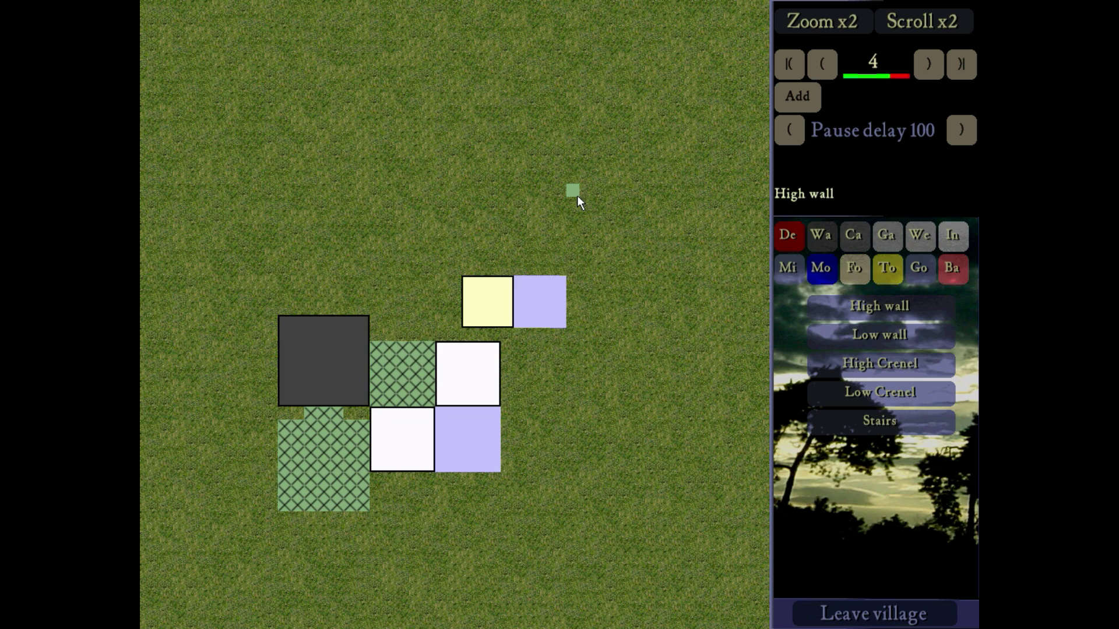
mouse_move(575, 192)
left_mouse_down()
mouse_move(586, 409)
mouse_move(573, 207)
left_mouse_up()
left_click(787, 234)
left_click(880, 335)
left_click(574, 199)
left_click(821, 235)
left_click(880, 306)
left_click(821, 64)
Draw a long north-south high wall just east of the granaries and a low wall running parallel beside it
left_click(821, 235)
left_click(880, 306)
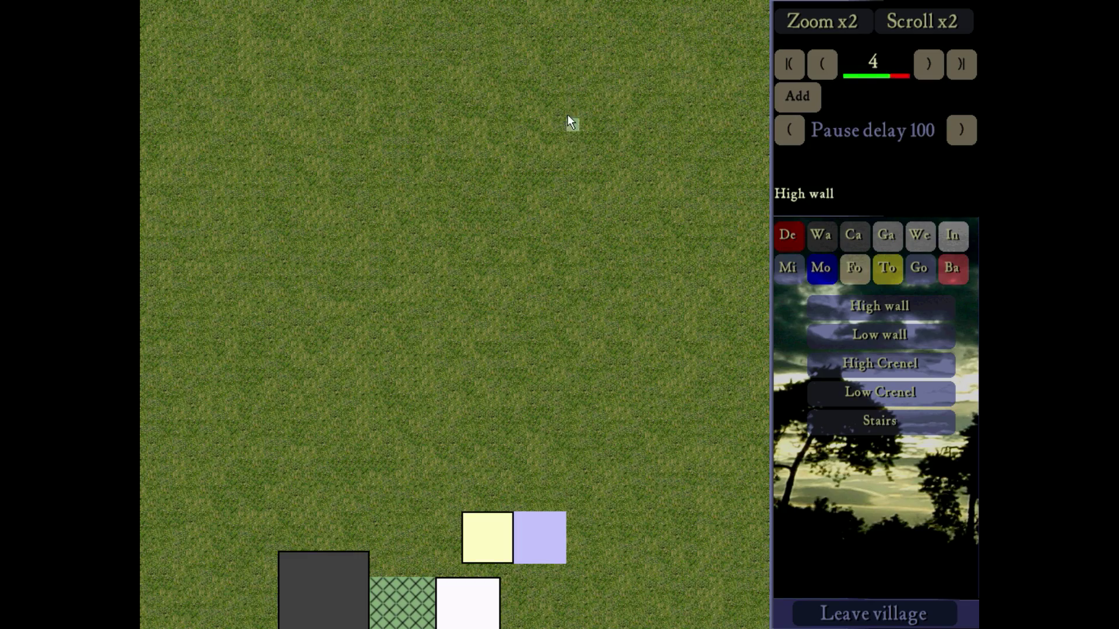
left_click_drag(569, 116, 583, 586)
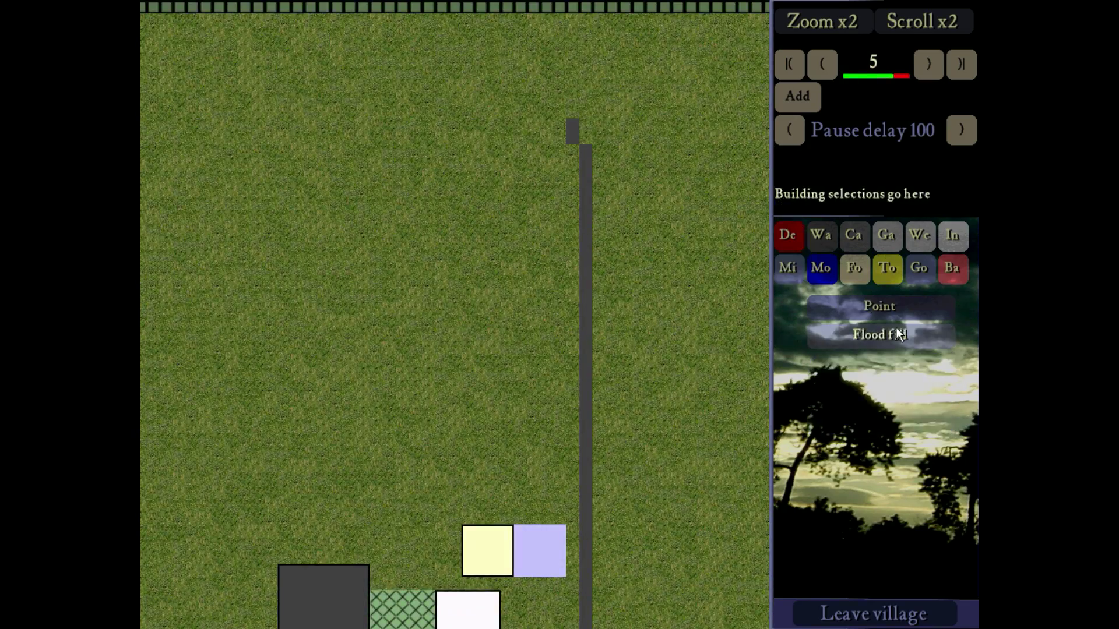
left_click(820, 234)
left_click(864, 306)
left_click(847, 339)
key("Down")
left_click_drag(573, 151, 574, 585)
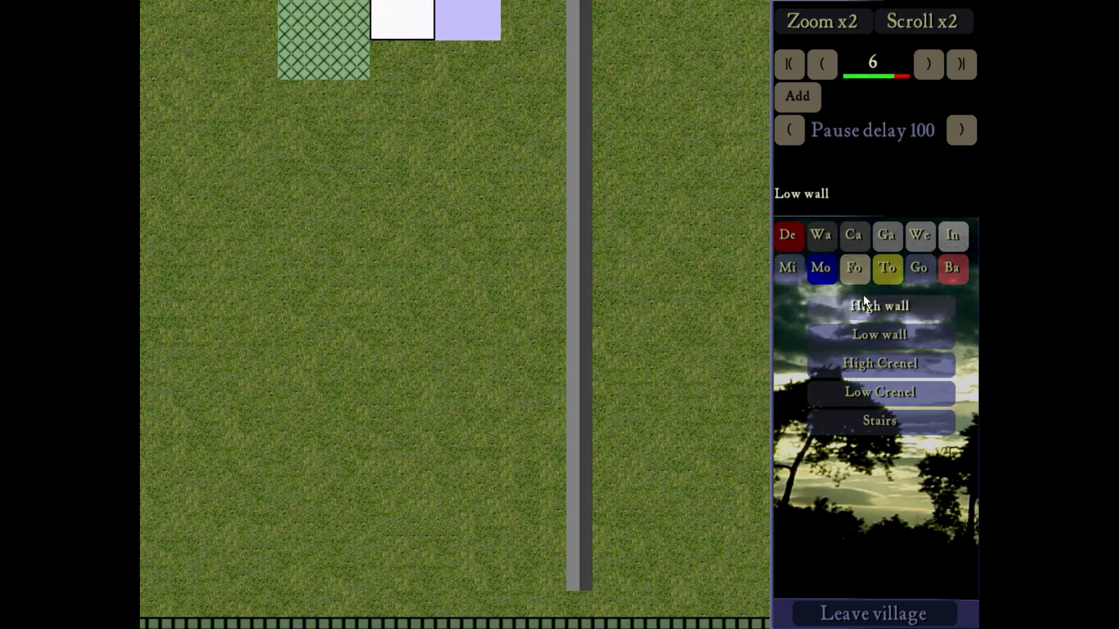
Draw an east-west row of low crenels north of the granaries, crossing the low wall
scroll(584, 325, "up", 4)
left_click(820, 235)
left_click(880, 306)
left_click(880, 391)
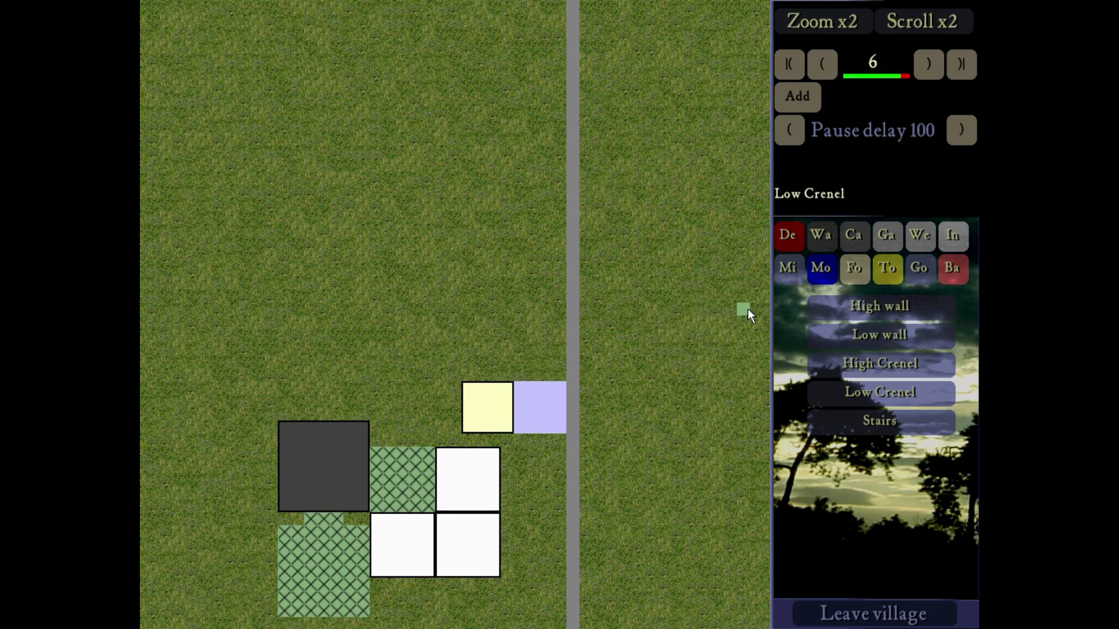
mouse_move(747, 309)
left_mouse_down()
mouse_move(282, 309)
mouse_move(361, 325)
left_mouse_up()
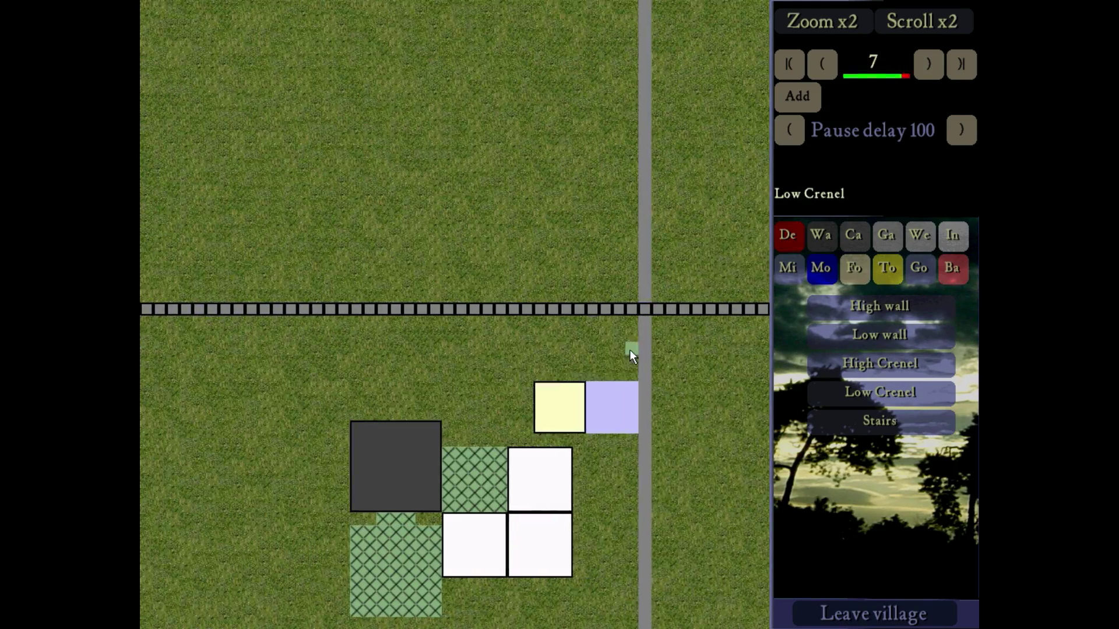
scroll(567, 451, "down", 3)
left_click(853, 268)
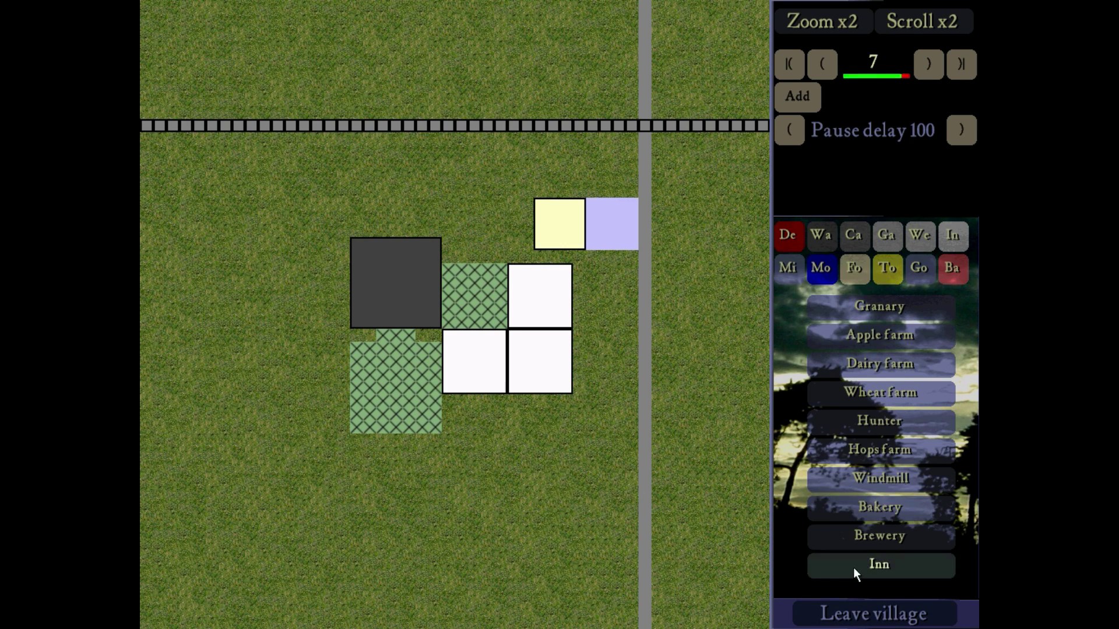
left_click(880, 478)
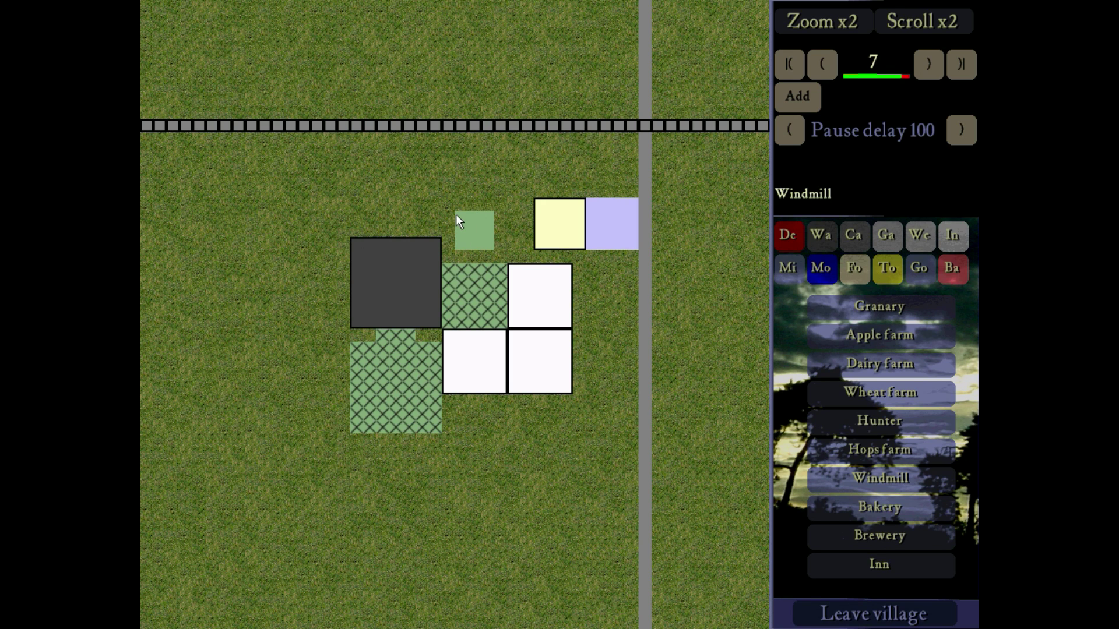
key("Left")
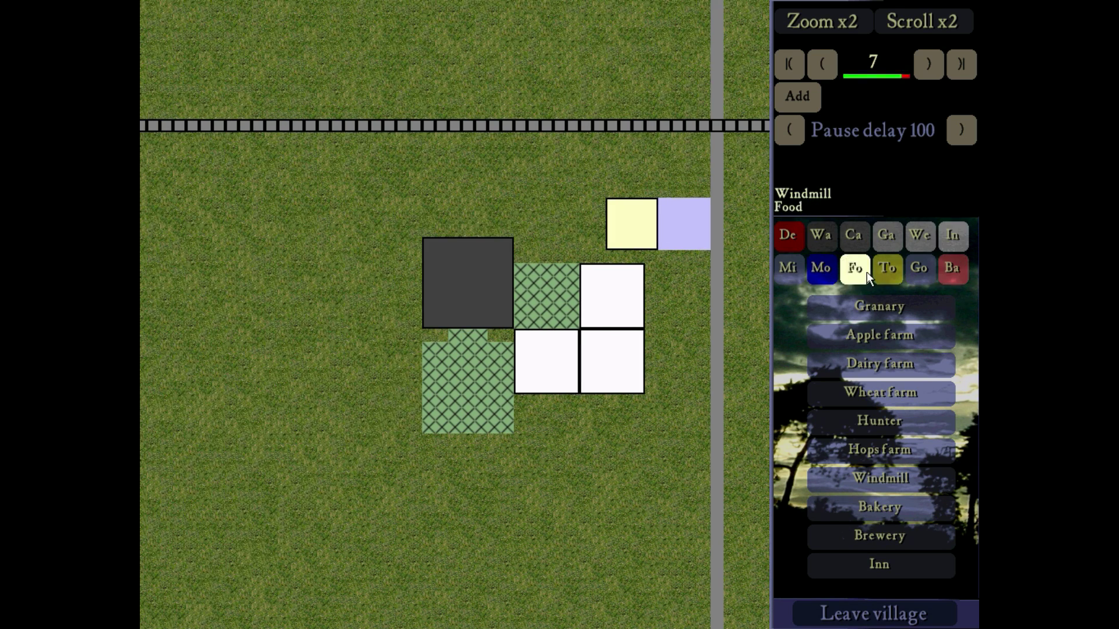
Delete the crenels, the low wall, the second granary and the second and third stockpiles
left_click(788, 234)
left_click(646, 310)
left_click(906, 343)
left_click(717, 174)
left_click(717, 127)
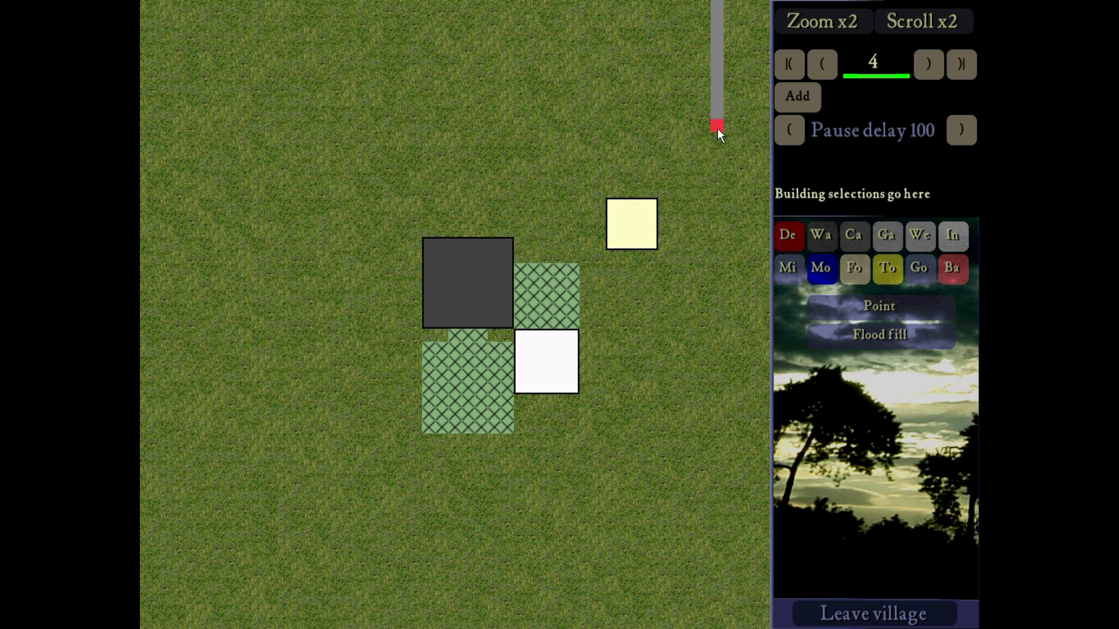
left_click(718, 110)
Place two stockpiles in a column directly south of the first one
key("Right")
left_click(952, 238)
key("Right")
key("Down")
left_click(880, 309)
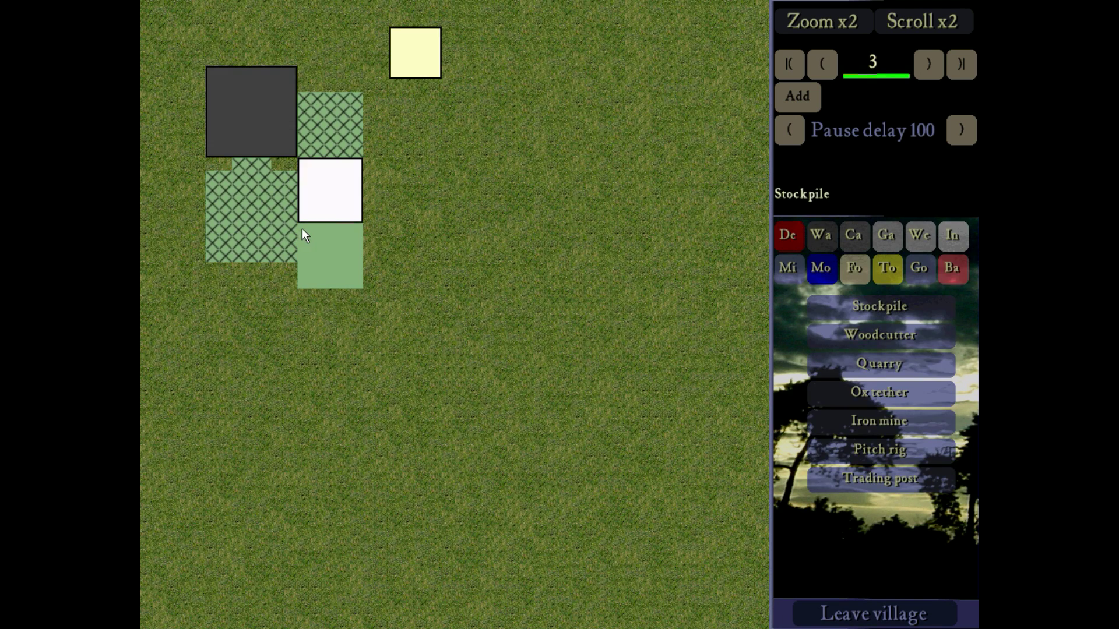
left_click(302, 229)
left_click(303, 293)
right_click(373, 277)
Place a second granary adjoining the east side of the first one
key("Left")
key("Up")
left_click(861, 273)
left_click(874, 309)
key("Right")
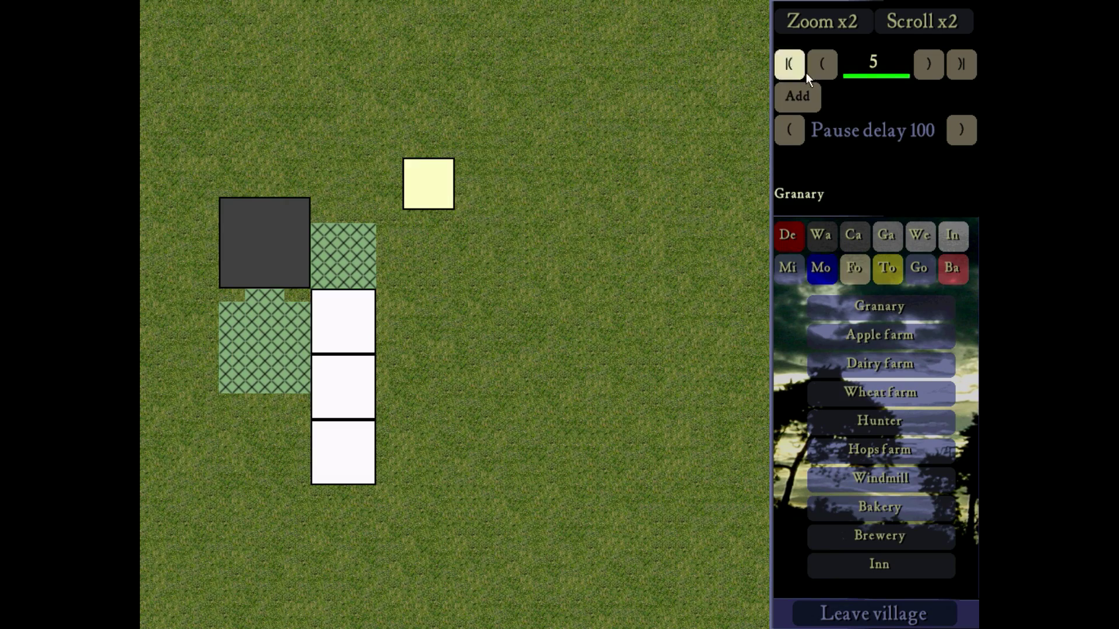
left_click(481, 184)
Return to build step 4 and try a house just south of the granaries
left_click(831, 65)
left_click(830, 65)
left_click(831, 66)
left_click(928, 65)
key("Left")
left_click(920, 235)
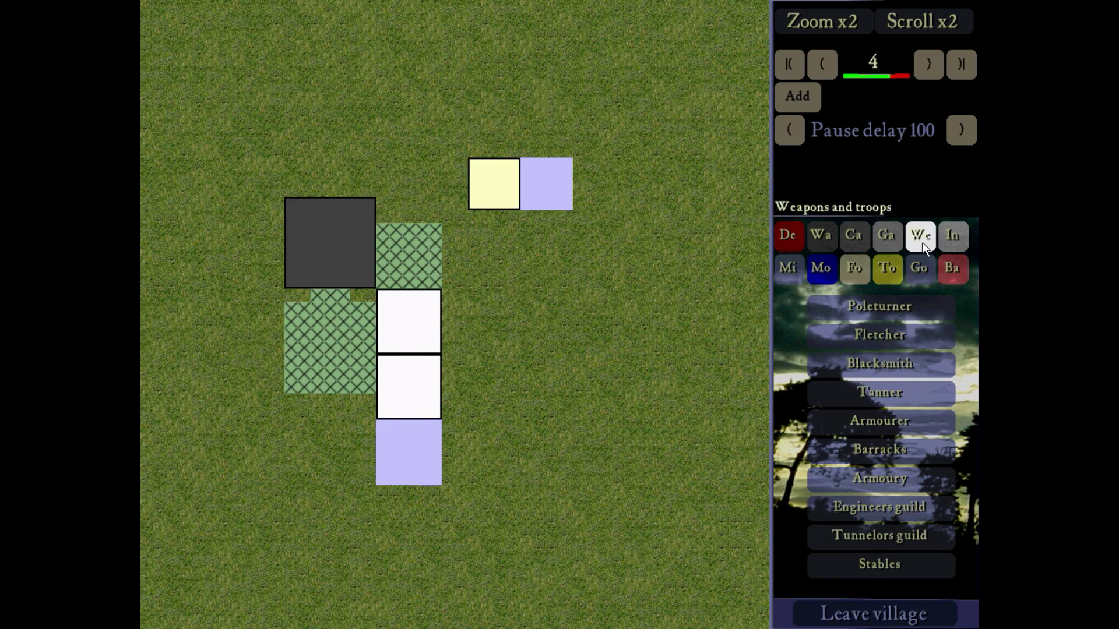
left_click(880, 478)
key("Down")
left_click(877, 275)
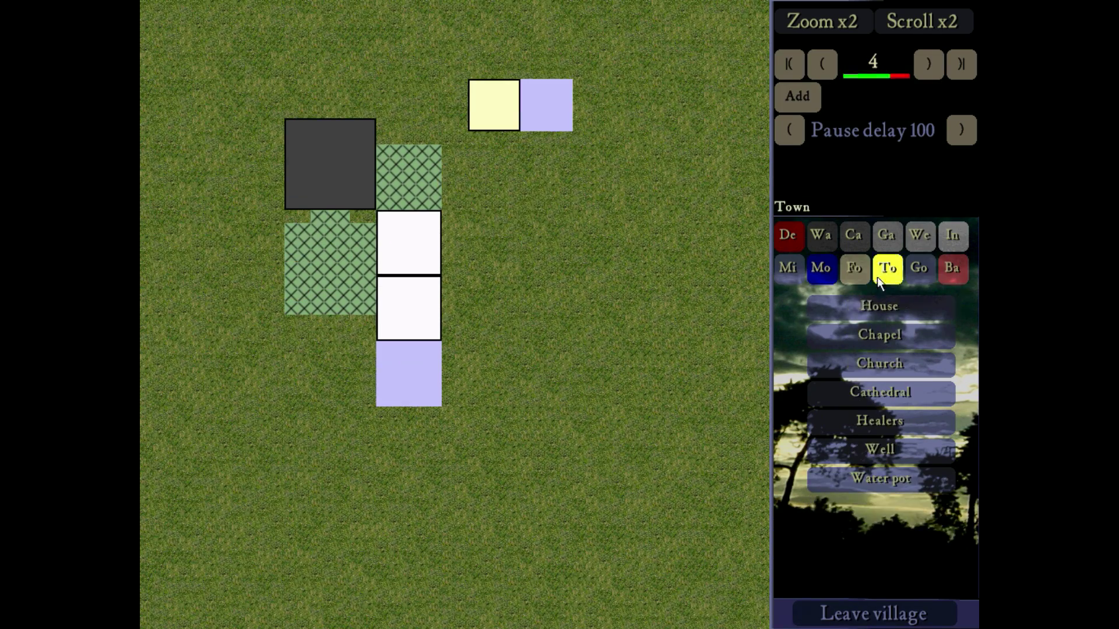
left_click(871, 306)
left_click(477, 153)
right_click(477, 204)
left_click(832, 56)
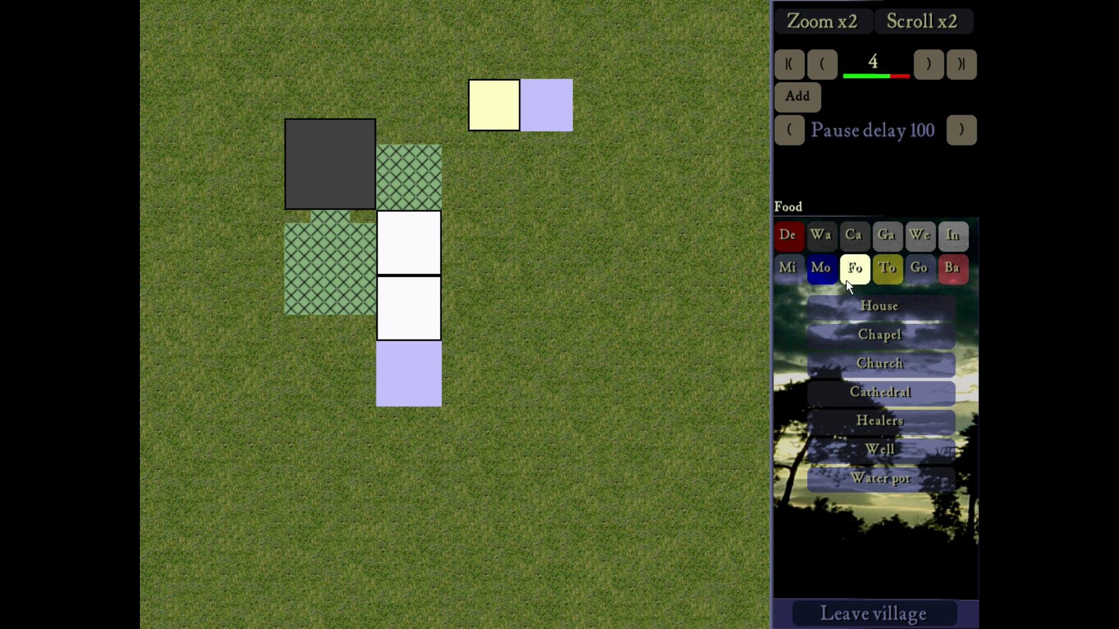
Delete both granaries and go back to build step 2
left_click(792, 241)
left_click(512, 108)
left_click(532, 107)
left_click(830, 65)
left_click(830, 64)
Place a granary closer to the keep on its northeast side and a second one directly above it
left_click(860, 270)
left_click(880, 306)
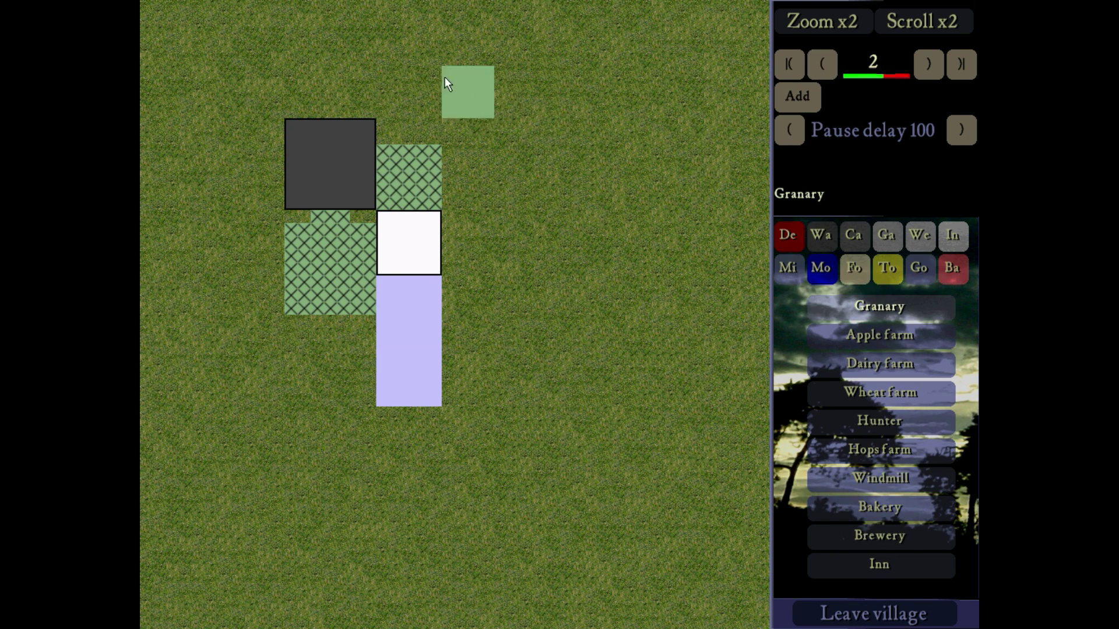
left_click(437, 90)
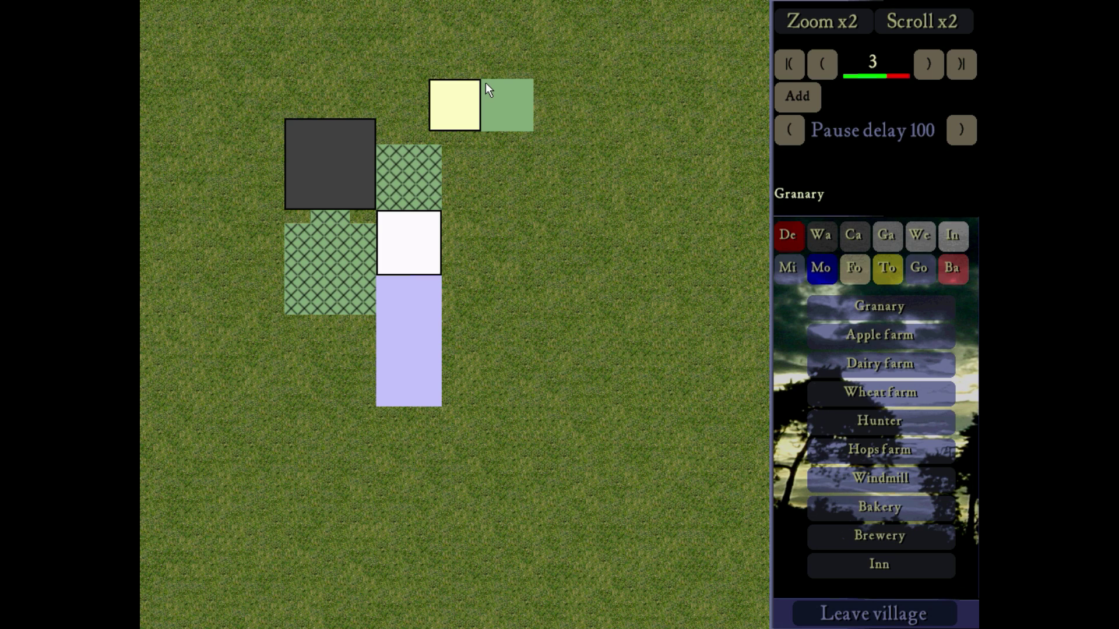
left_click(434, 30)
right_click_drag(520, 165, 506, 220)
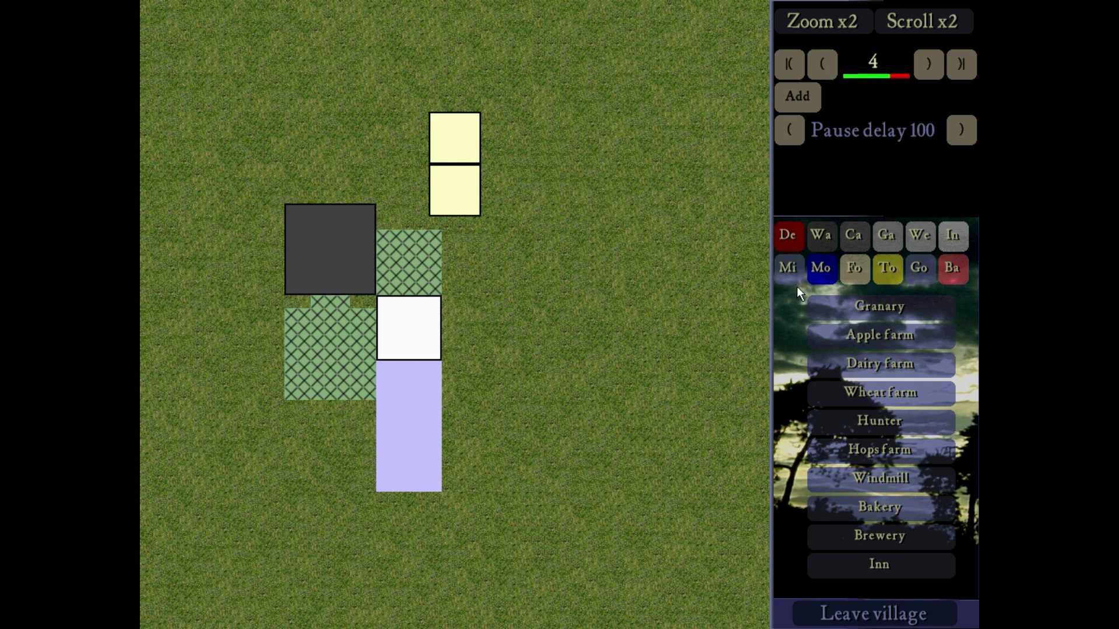
Delete the upper granary and place it again after all three stockpiles in the build order
left_click(868, 479)
left_click(788, 236)
left_click(929, 64)
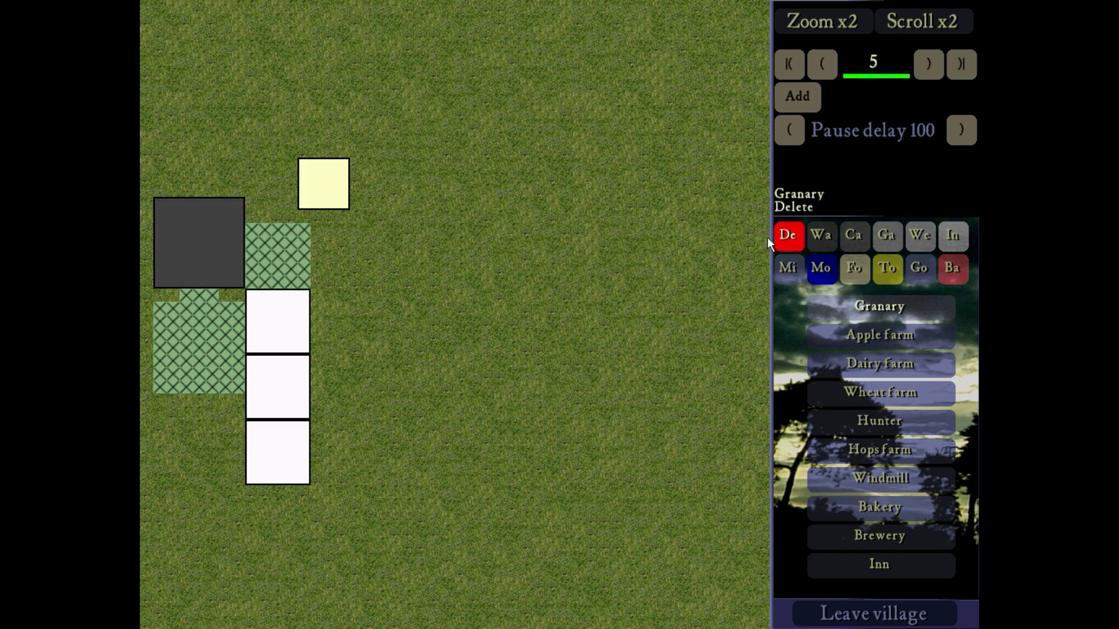
left_click(324, 130)
right_click_drag(468, 104, 712, 104)
Return to build step 4 and place a windmill between the keep and the lower granary
left_click(828, 65)
left_click(828, 65)
left_click(920, 237)
left_click(952, 239)
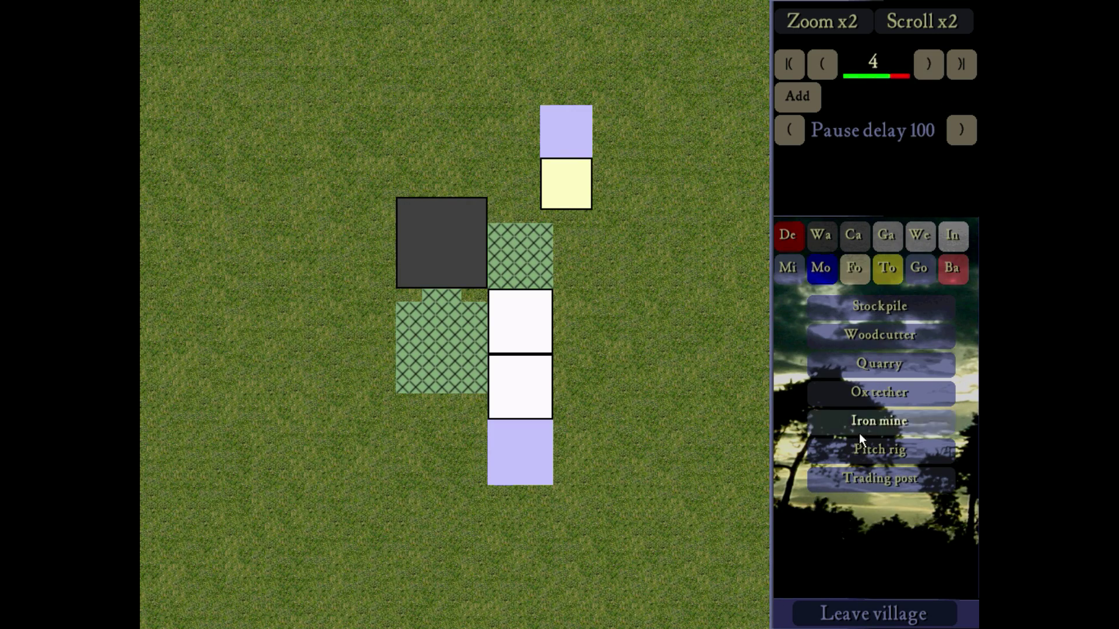
left_click(855, 269)
left_click(865, 482)
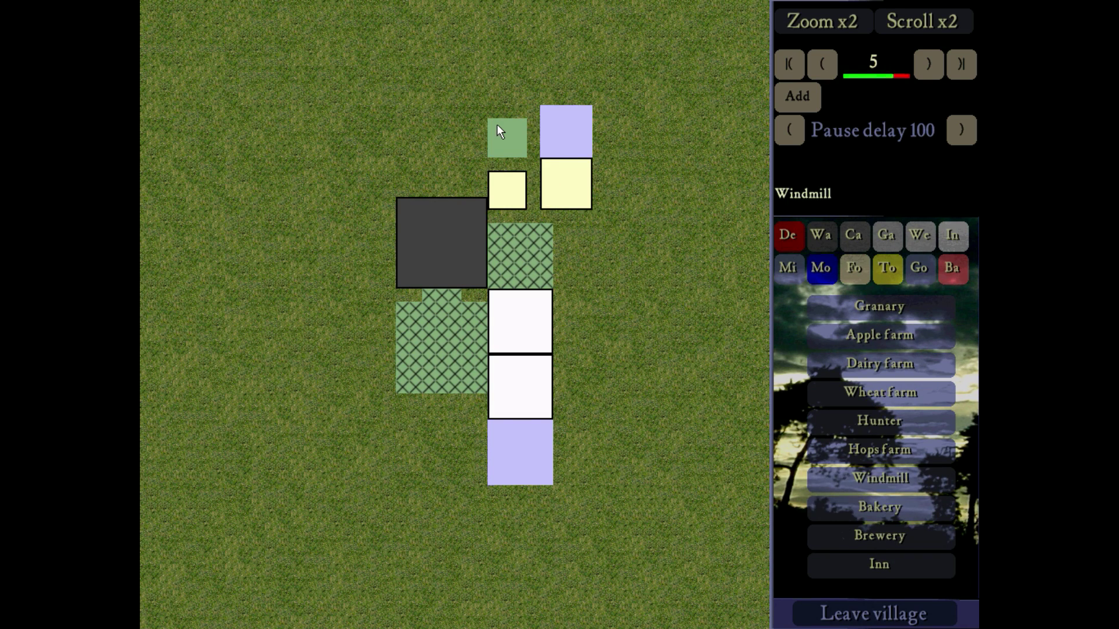
Replace the windmill with one directly against the small hatched area and add a second windmill north of it
left_click(790, 235)
left_click(506, 189)
left_click(824, 67)
left_click(854, 269)
left_click(856, 484)
left_click(494, 192)
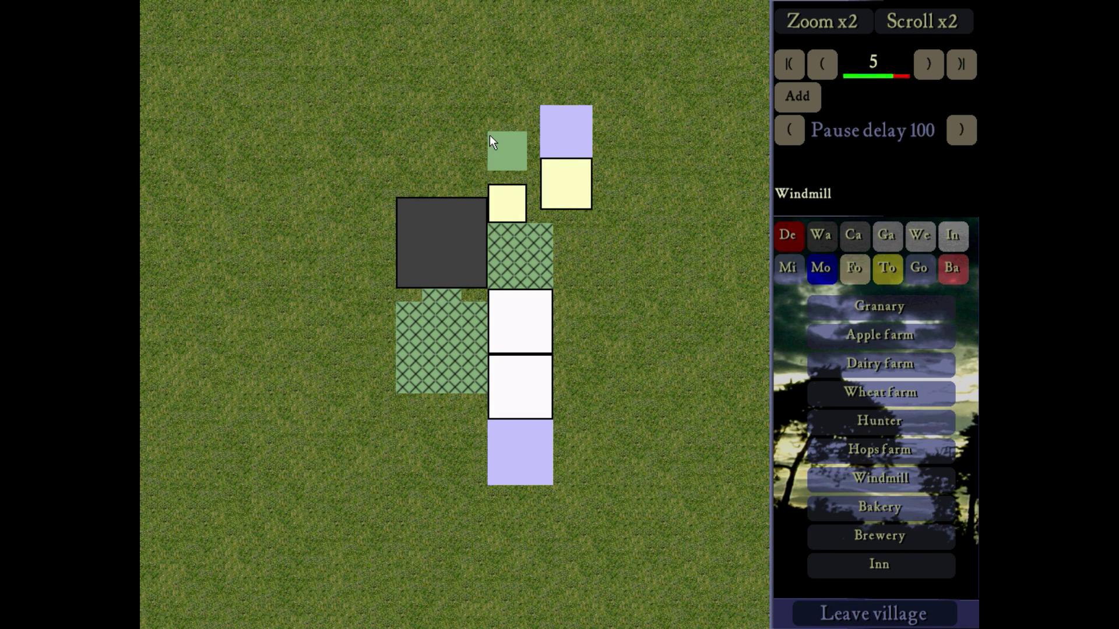
left_click(492, 148)
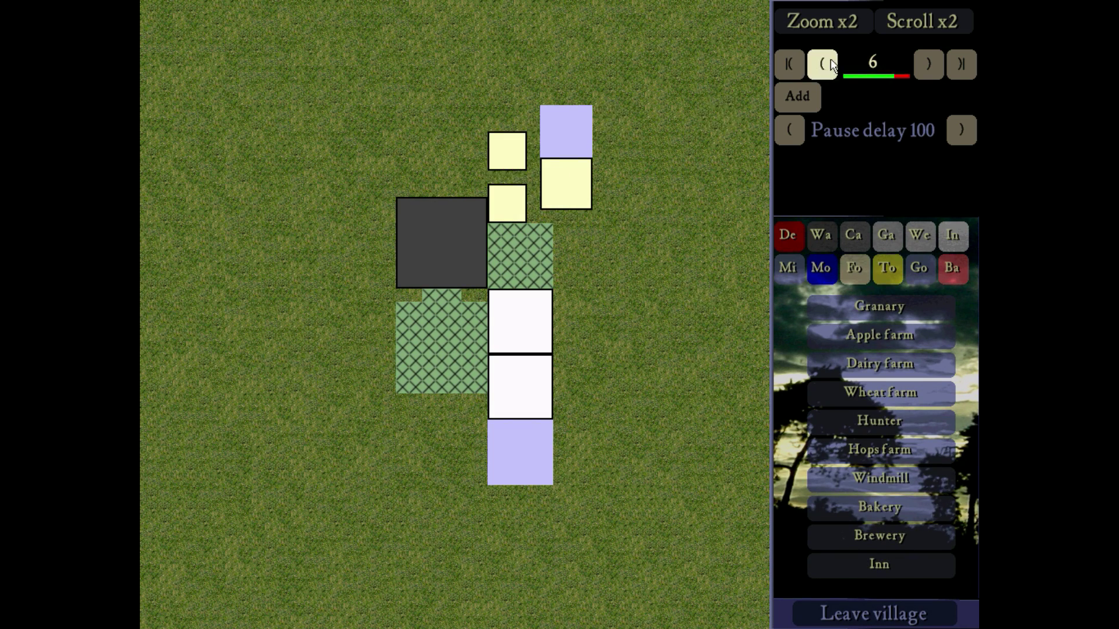
Go back to build step 4 and place four houses in a two-by-two block east of the small hatched area
left_click(821, 64)
left_click(821, 64)
left_click(863, 267)
left_click(888, 268)
left_click(880, 306)
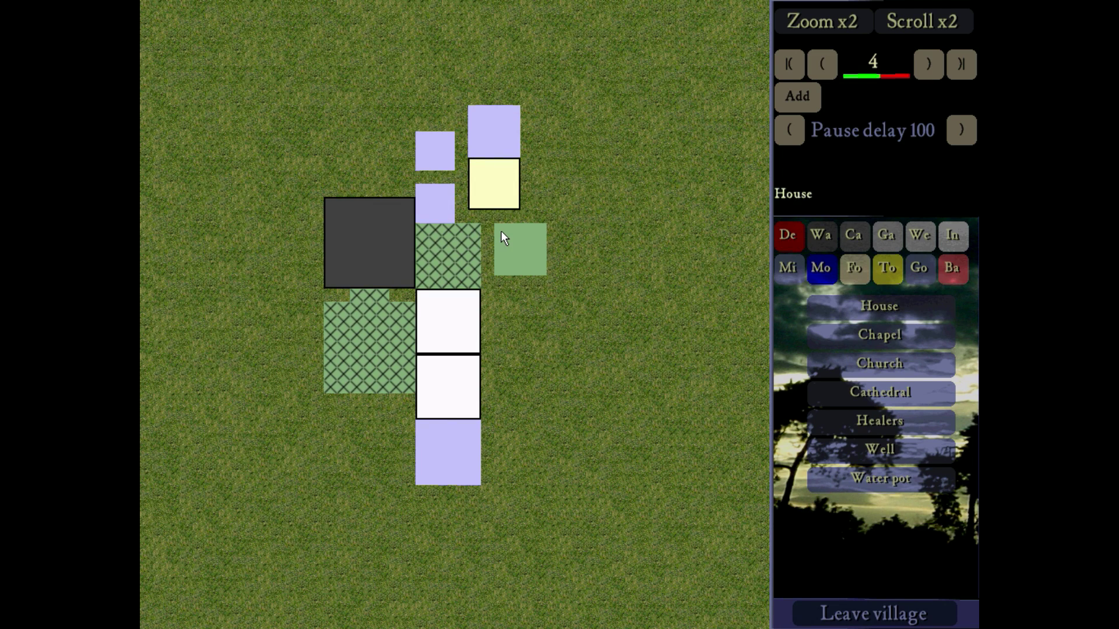
left_click(501, 237)
left_click(556, 239)
left_click(506, 280)
left_click(557, 283)
Place six more houses in pairs further south, leaving a narrow gap after every two rows
left_click(505, 348)
left_click(557, 349)
left_click(505, 402)
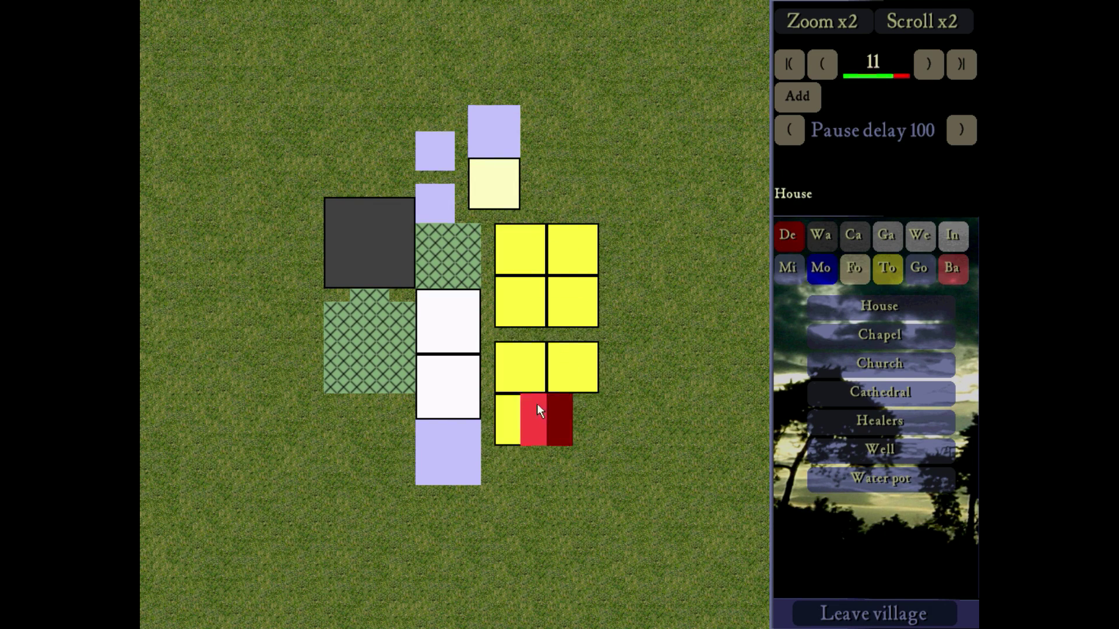
left_click(556, 403)
key("Down")
left_click(500, 373)
left_click(555, 381)
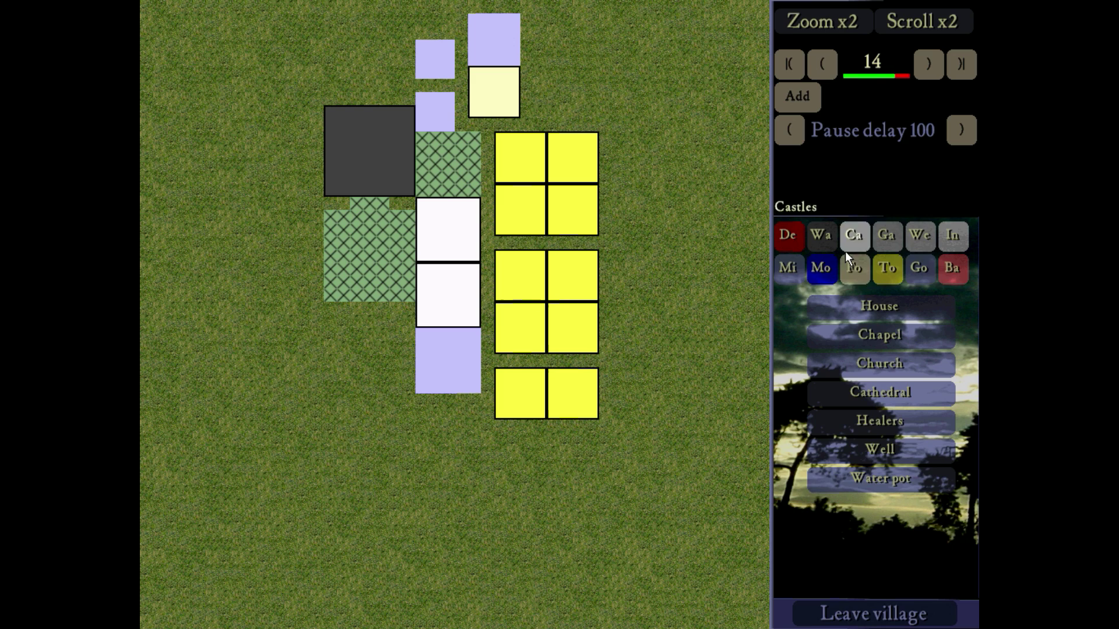
Place two armouries side by side south of the keep's large hatched courtyard
left_click(918, 270)
left_click(880, 479)
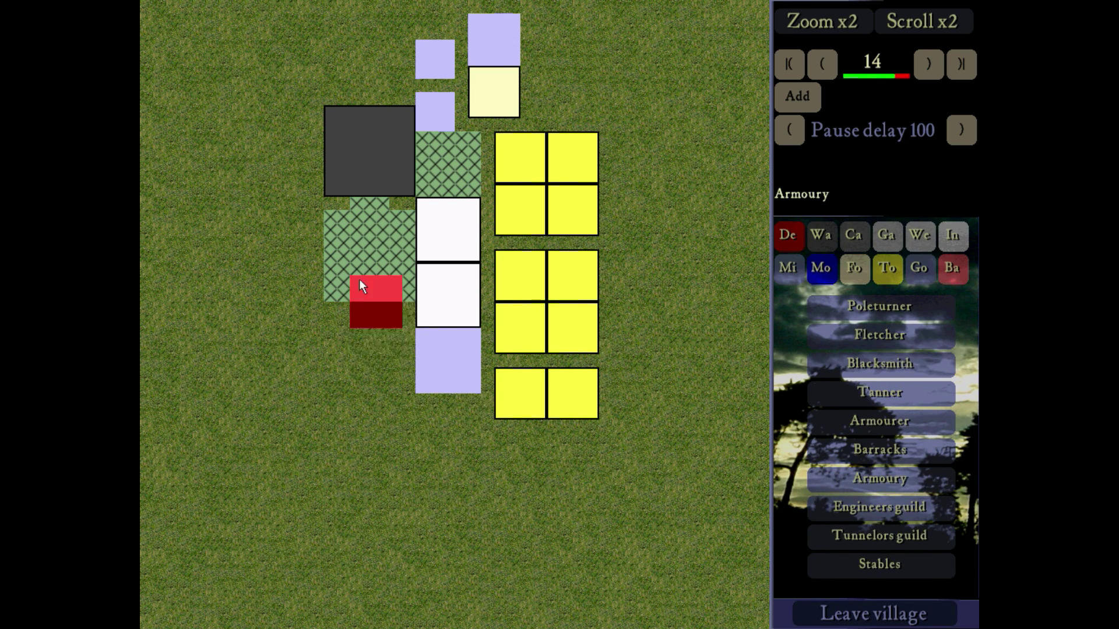
left_click(359, 319)
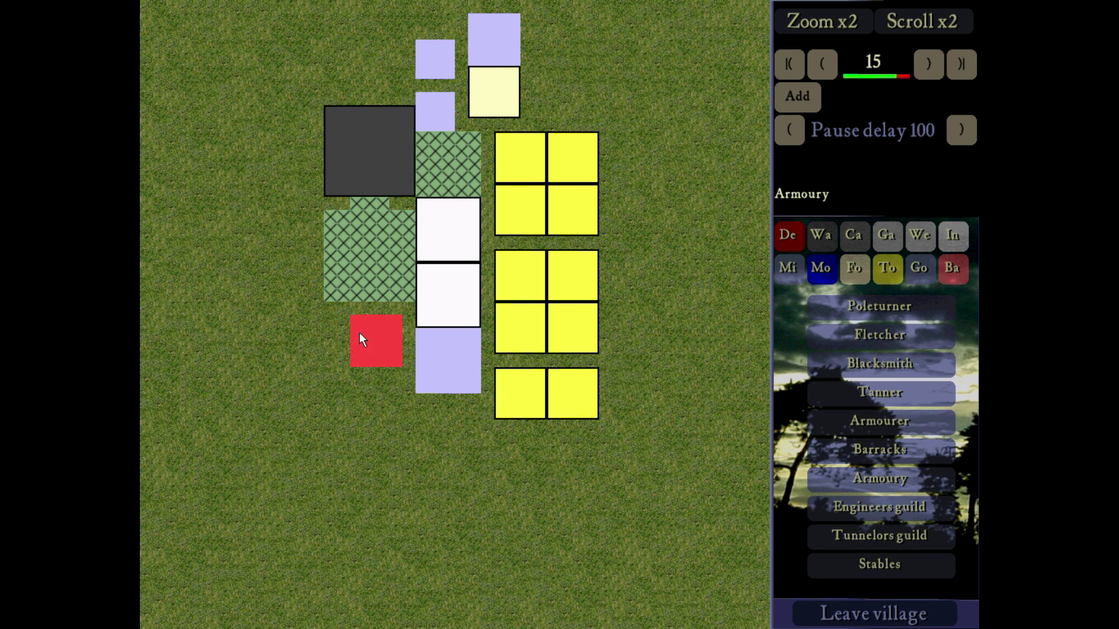
left_click(307, 320)
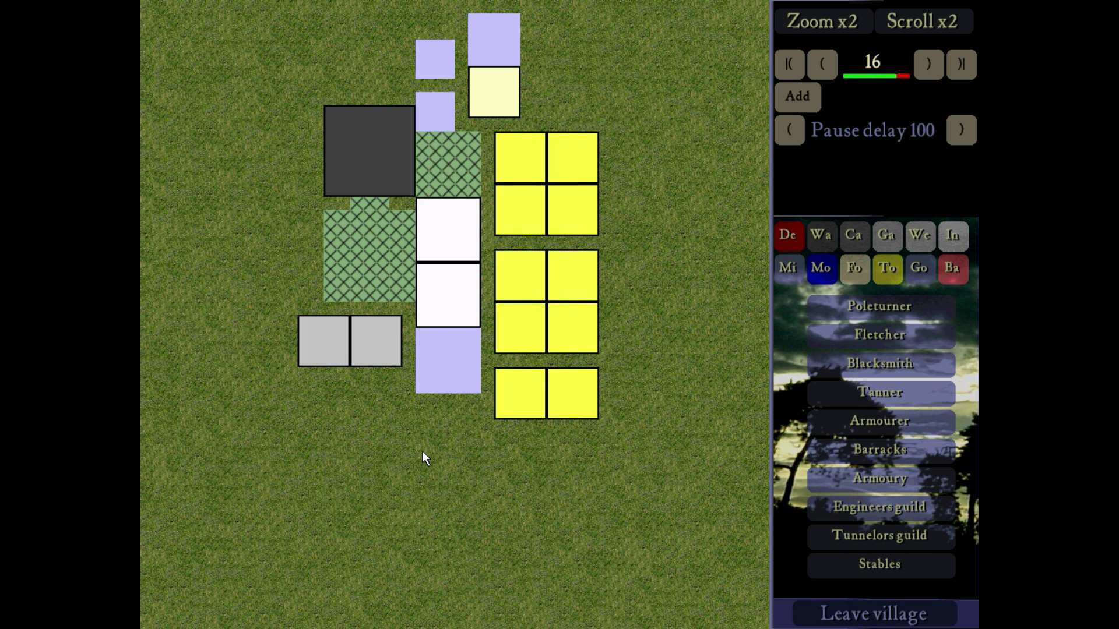
Delete all ten houses in the eastern block and the western of the two armouries
left_click(795, 243)
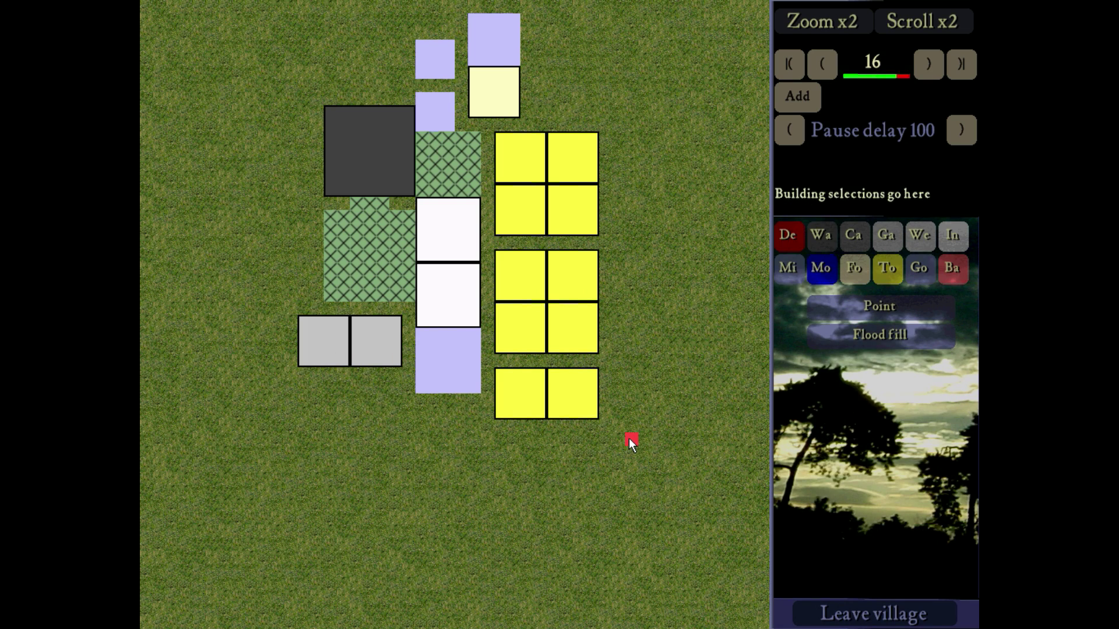
left_click_drag(528, 402, 521, 210)
left_click(823, 65)
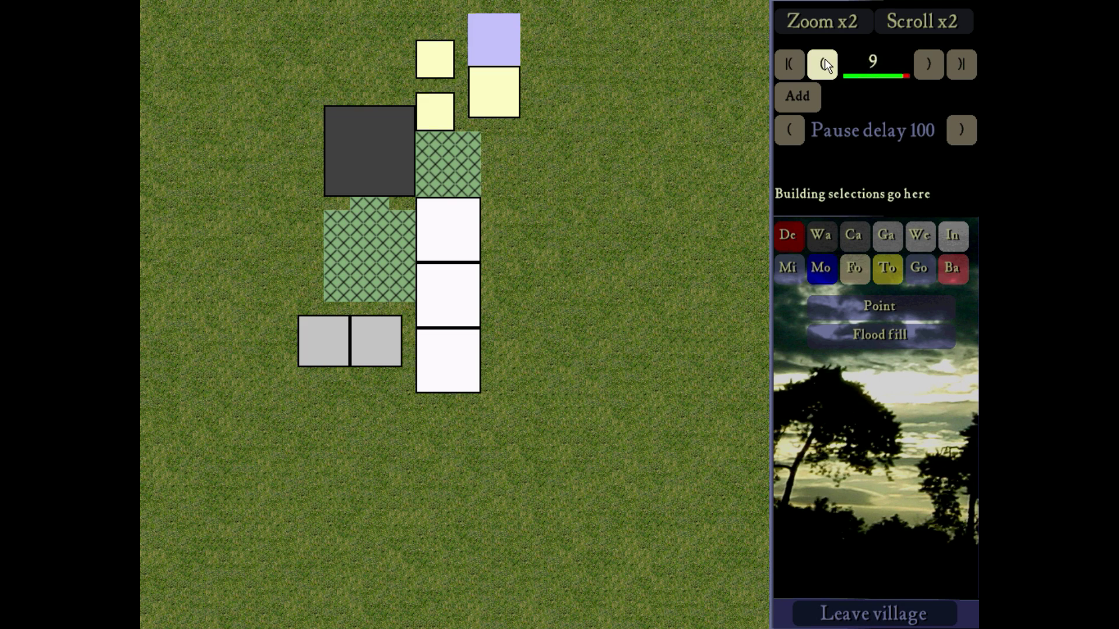
key("Left")
left_click(422, 334)
left_click(924, 236)
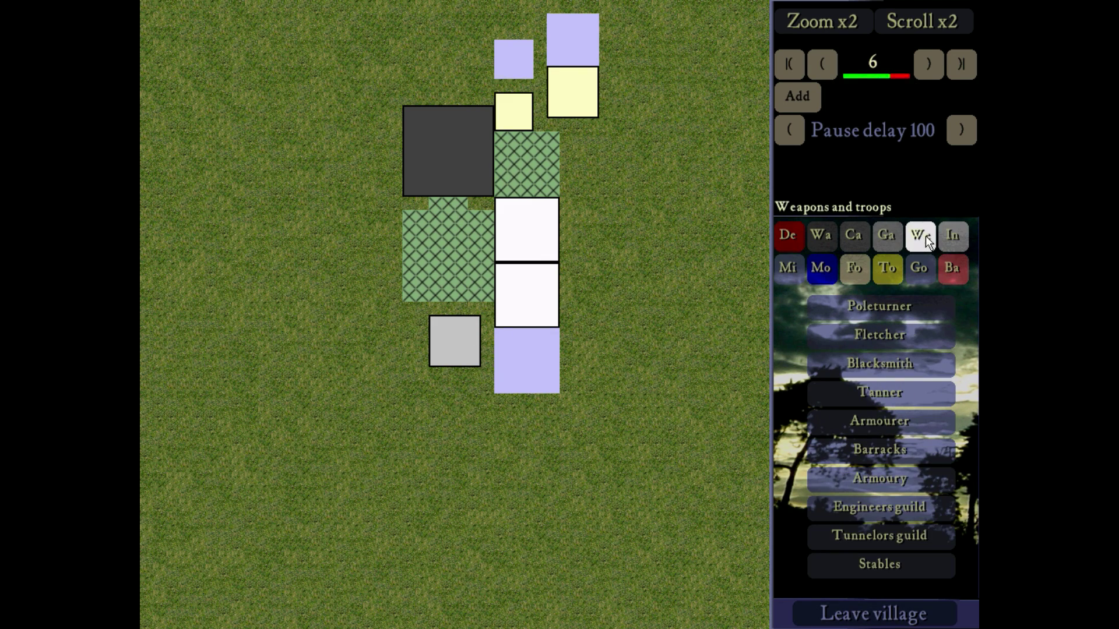
left_click(853, 238)
left_click(886, 236)
left_click(854, 268)
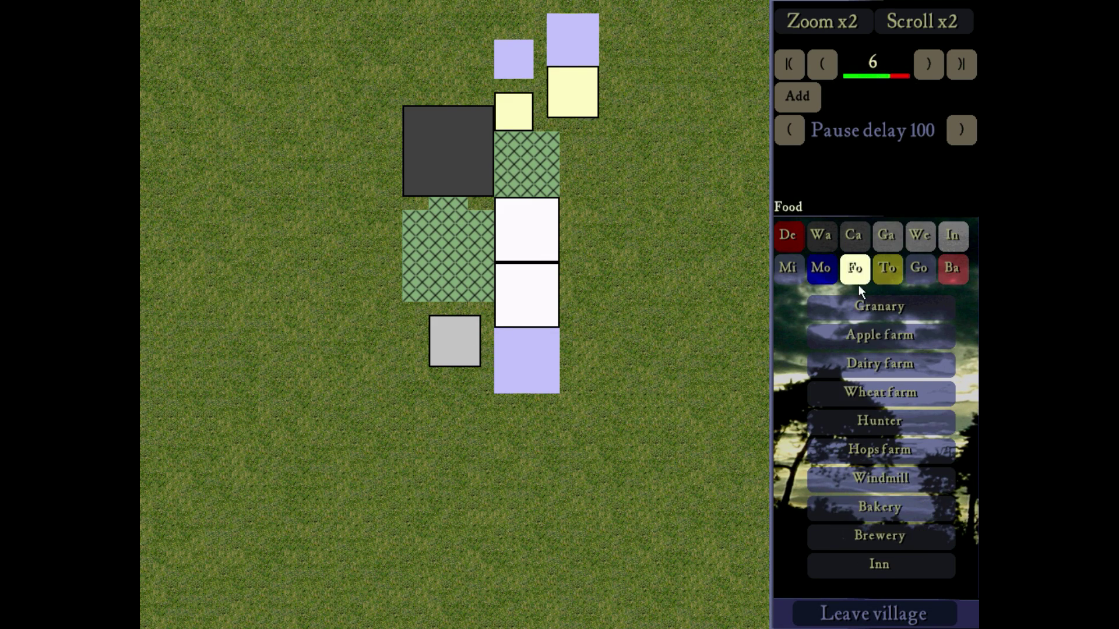
left_click(880, 536)
key("Right")
Go back to build step 5 and place four houses in a column east of the small hatched area, leaving a narrow gap between the pairs
left_click(823, 64)
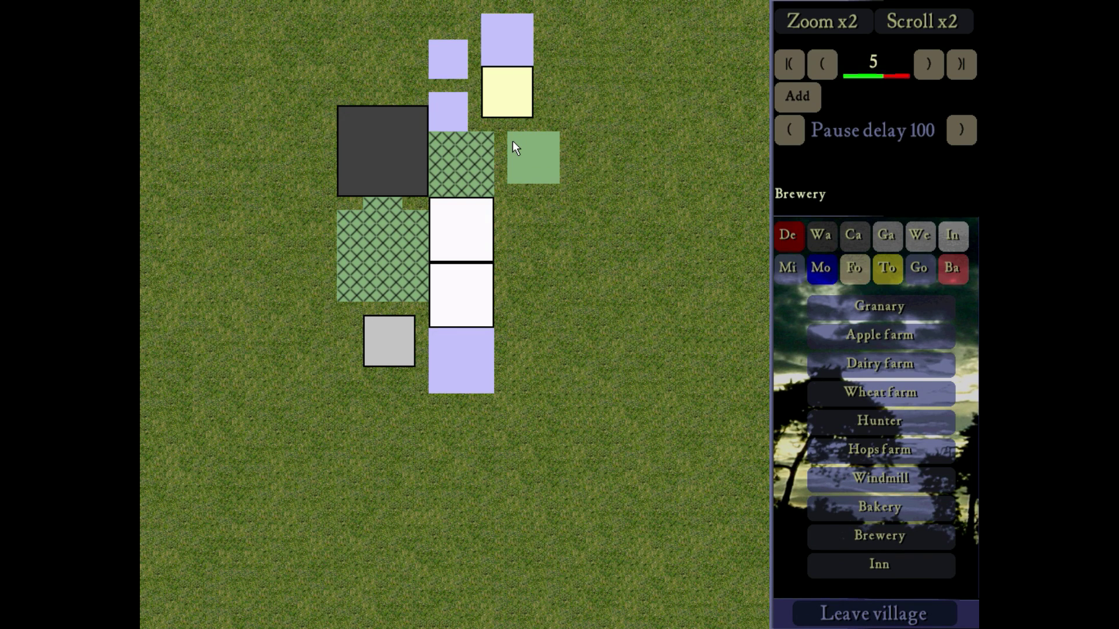
left_click(887, 268)
left_click(880, 307)
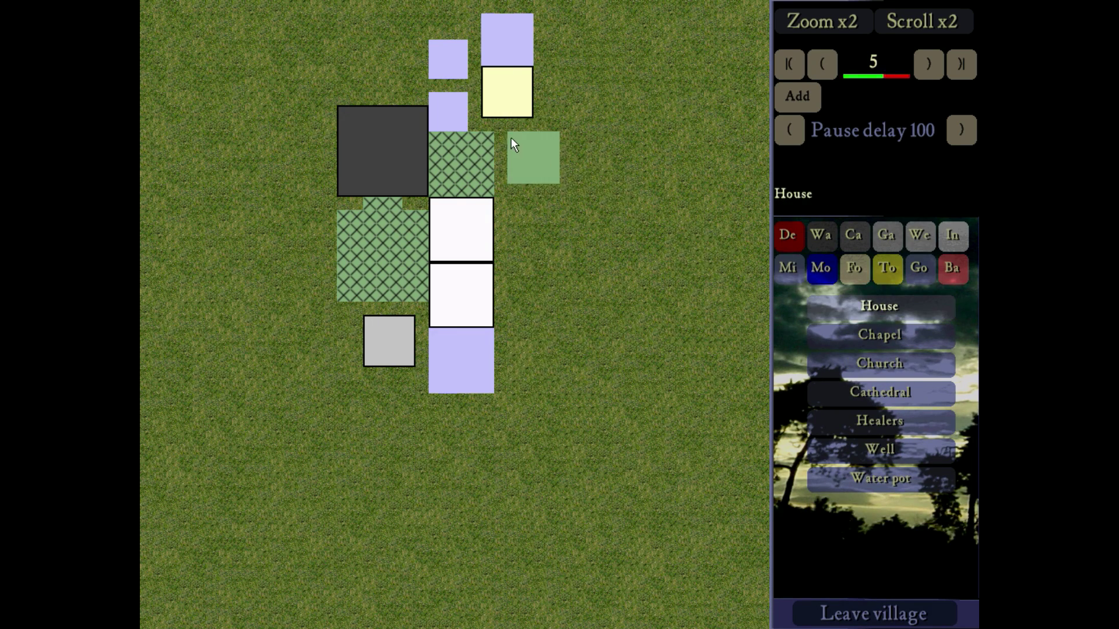
left_click(511, 139)
left_click(513, 191)
left_click(515, 256)
left_click(517, 308)
Place two breweries side by side south of the column of houses, leaving a narrow gap
left_click(854, 268)
left_click(885, 534)
left_click(514, 374)
left_click(568, 373)
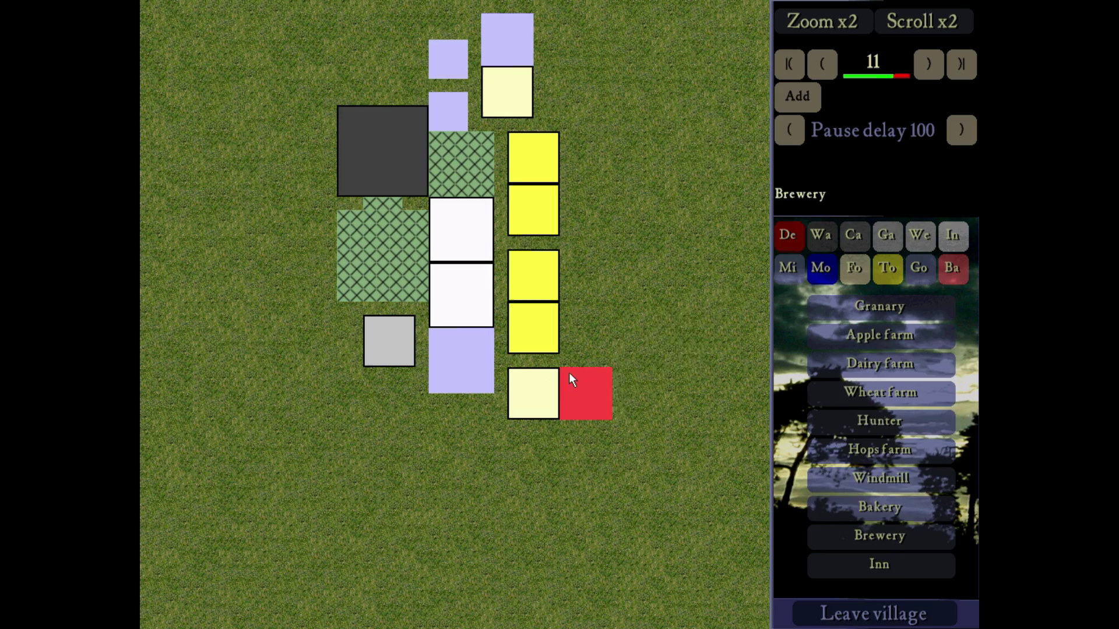
Delete the column of four houses north of the two breweries
left_click(788, 236)
left_click_drag(536, 329, 539, 153)
left_click(821, 64)
left_click(822, 64)
left_click(821, 64)
left_click(822, 65)
left_click(862, 280)
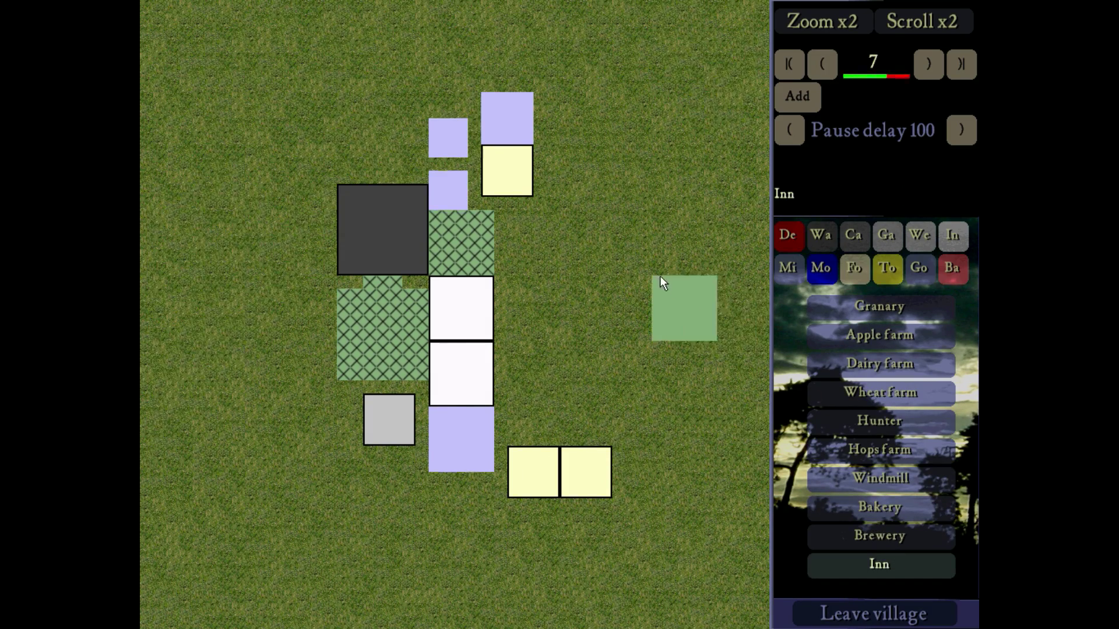
key("Left")
key("Up")
left_click(883, 273)
key("Right")
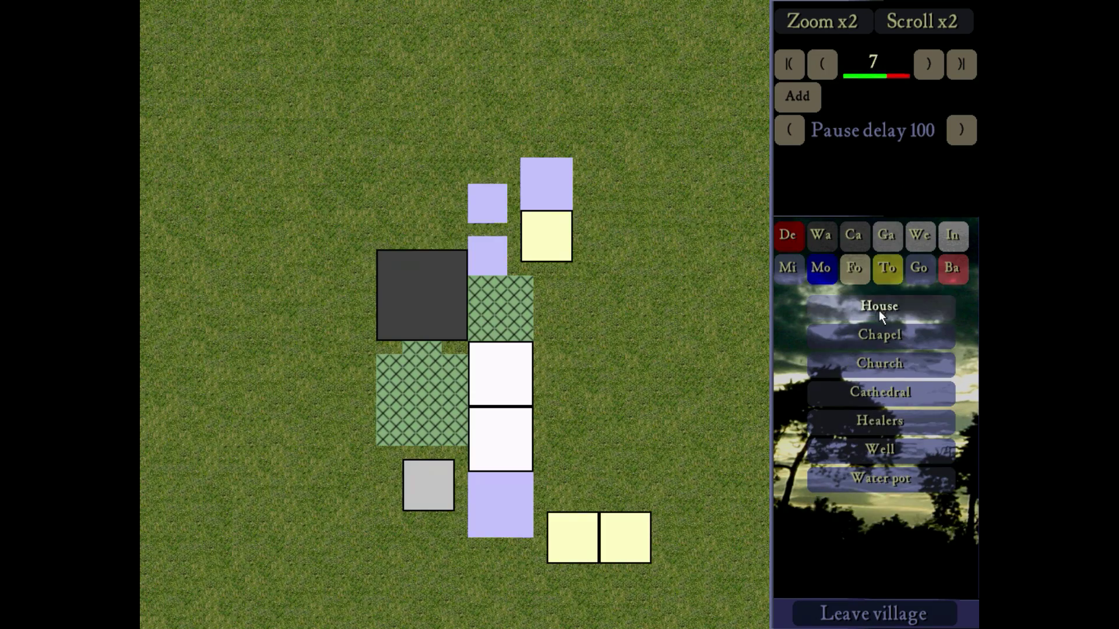
left_click(879, 310)
left_click(822, 236)
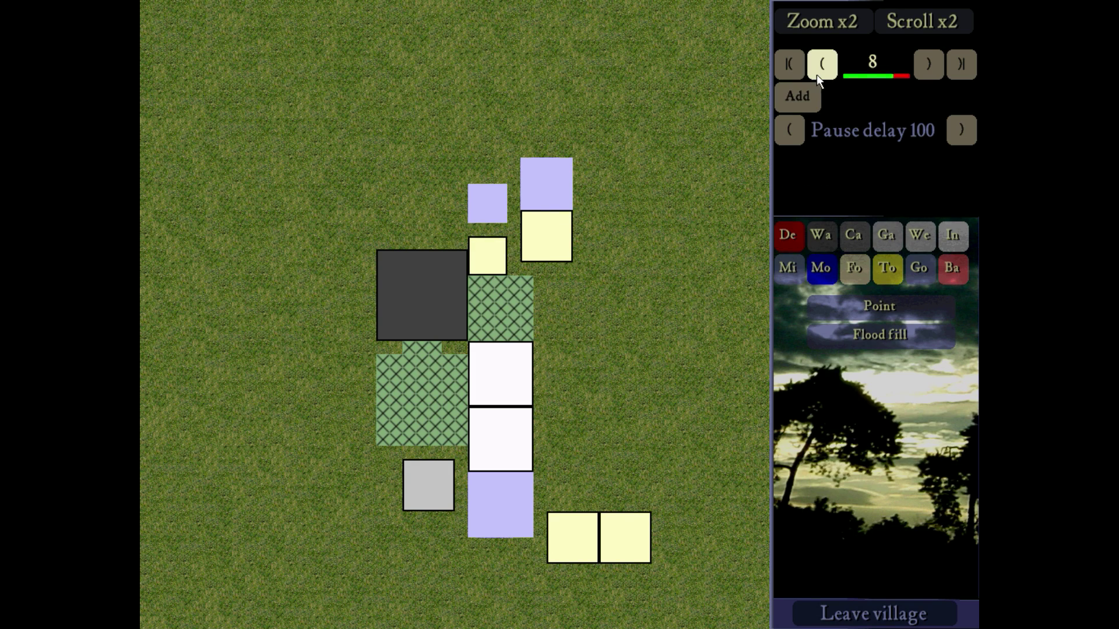
From build step 7, place four houses in a two-by-two block north of the keep and a well east of them
left_click(817, 75)
left_click(881, 271)
left_click(877, 309)
left_click(409, 189)
left_click(408, 138)
left_click(356, 189)
left_click(354, 138)
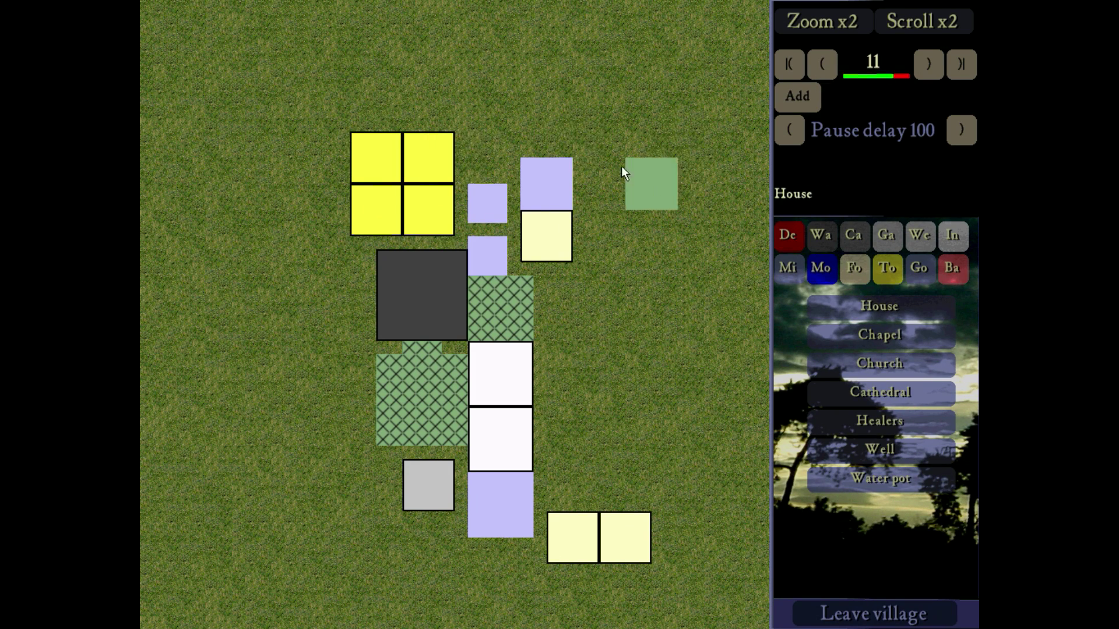
left_click(473, 134)
left_click(880, 449)
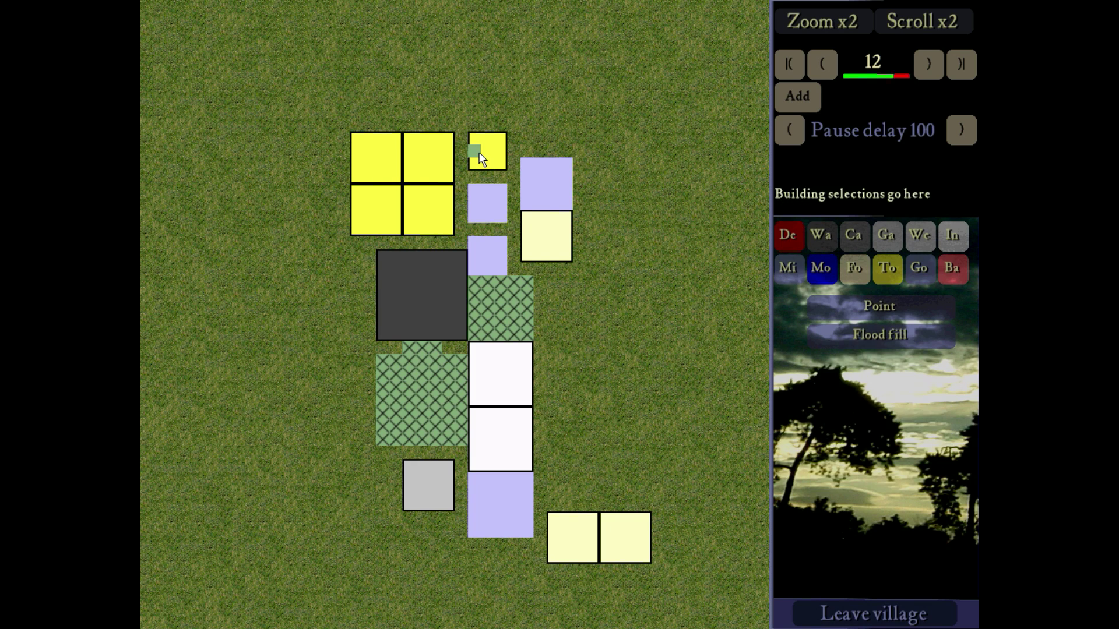
Delete the well and the two food buildings northeast of the windmills, and step the build order back to 6
left_click(812, 56)
left_click(818, 64)
left_click(818, 64)
left_click(819, 64)
left_click(818, 65)
left_click(818, 65)
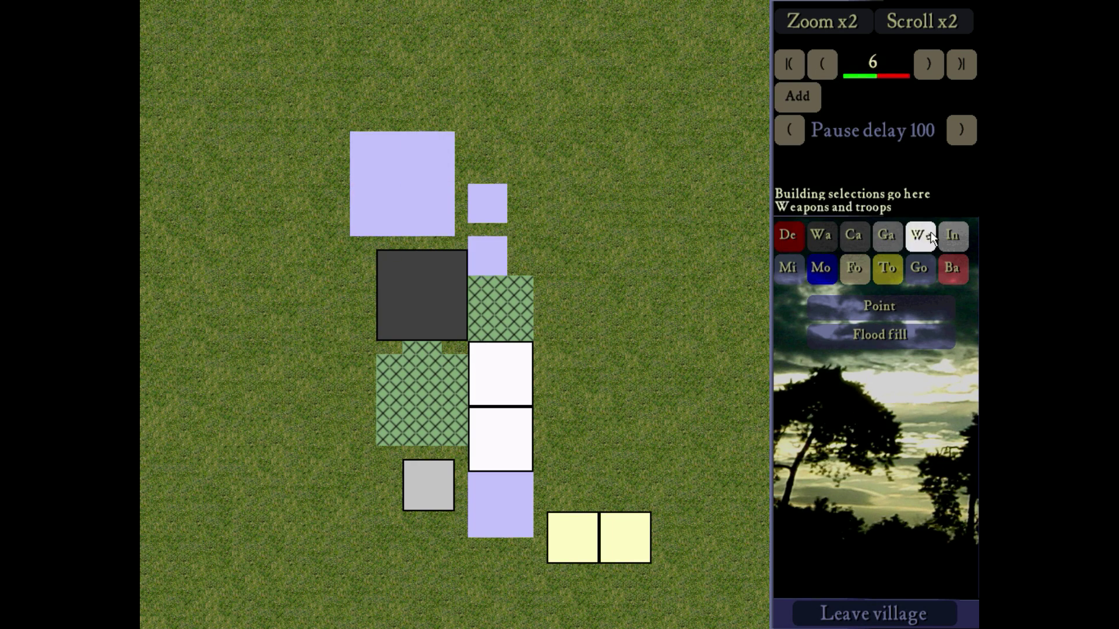
Go back to build step 2 and place a granary directly north of the northern windmill
left_click(818, 65)
left_click(813, 74)
left_click(814, 74)
left_click(813, 76)
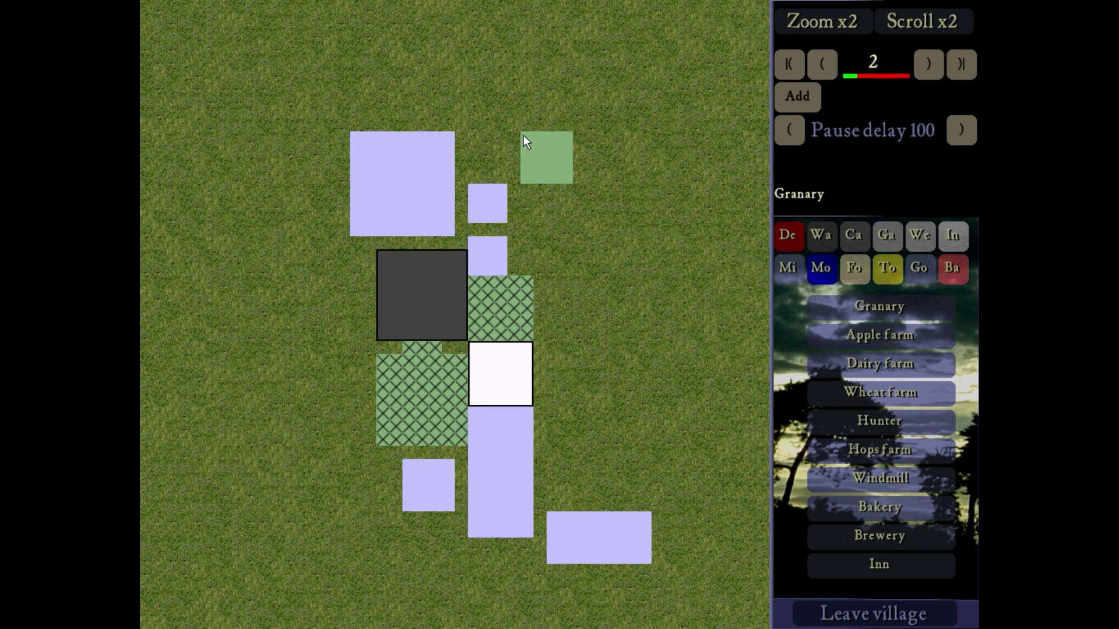
left_click(479, 140)
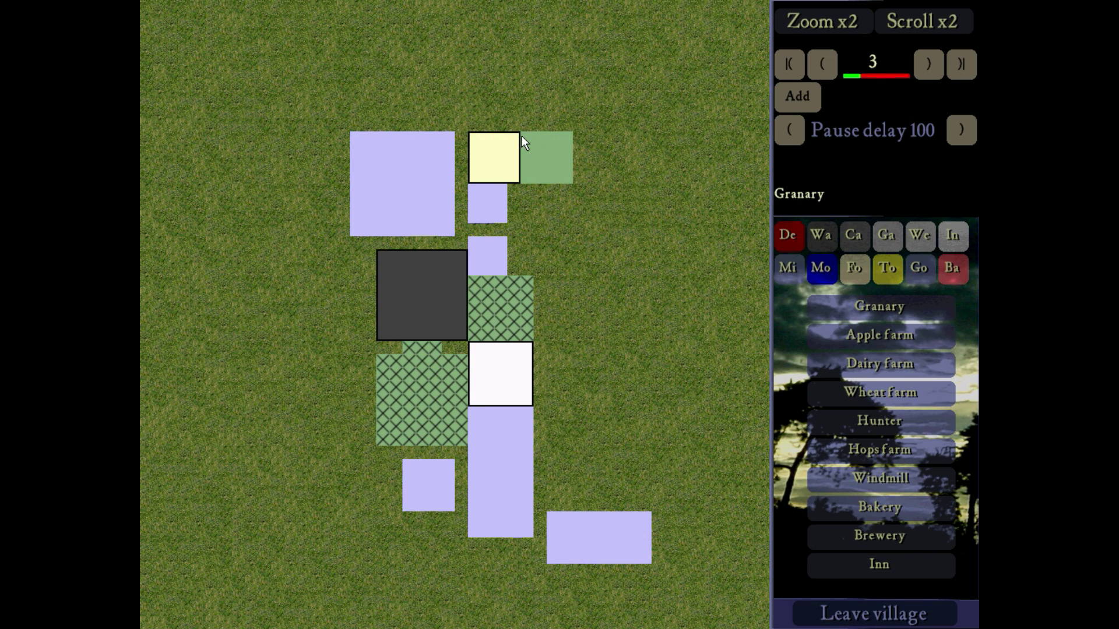
Advance the build order, place a second granary directly east of the first, and return to build step 11
left_click(929, 64)
left_click(929, 64)
left_click(930, 62)
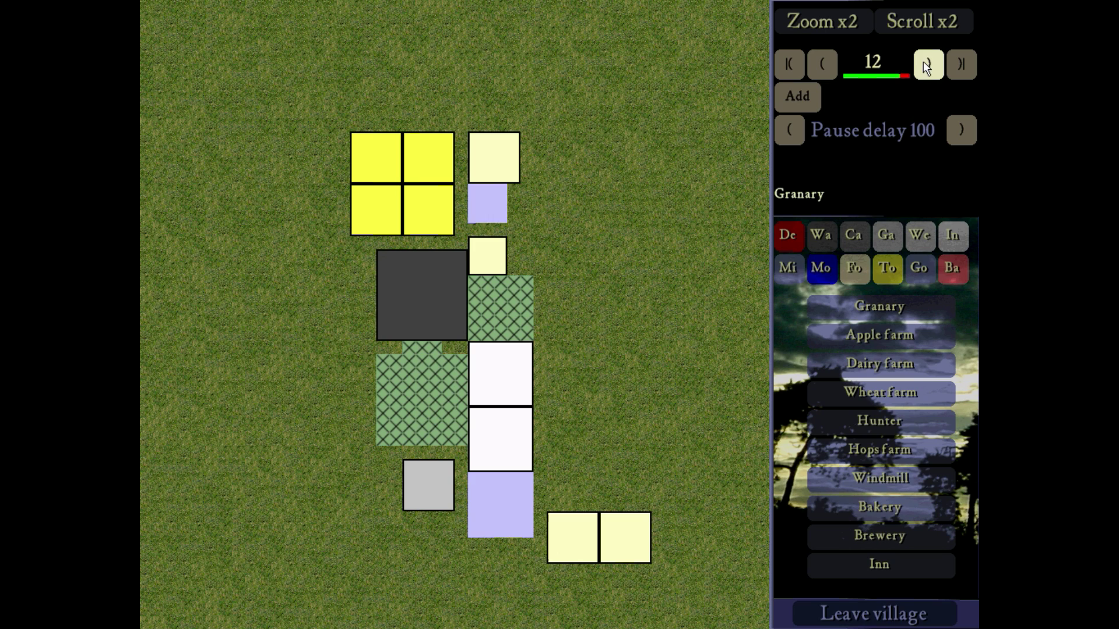
left_click(924, 62)
left_click(825, 62)
left_click(826, 62)
left_click(825, 62)
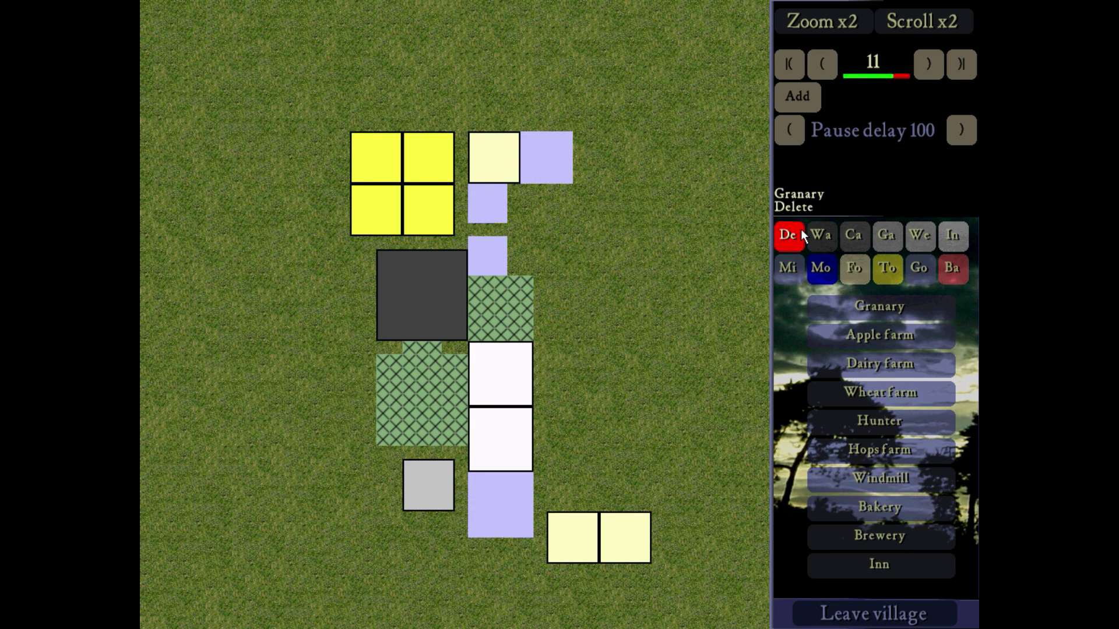
Place eight bakeries in two two-by-two blocks north of the breweries, leaving a narrow gap between the blocks
left_click(872, 508)
left_click(555, 447)
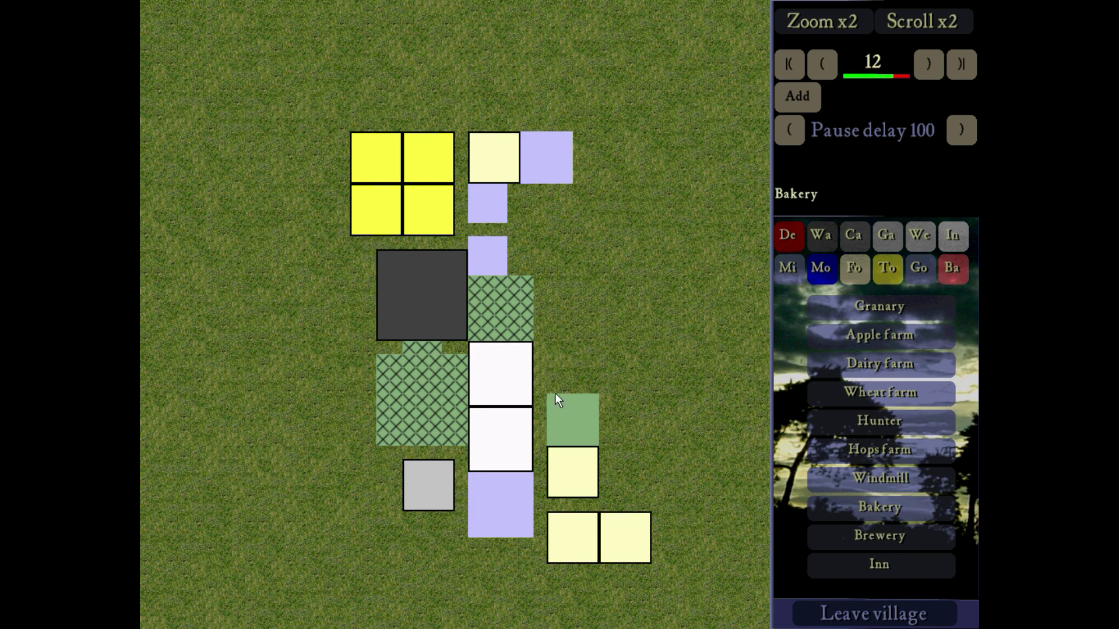
left_click(555, 395)
left_click(555, 328)
left_click(555, 275)
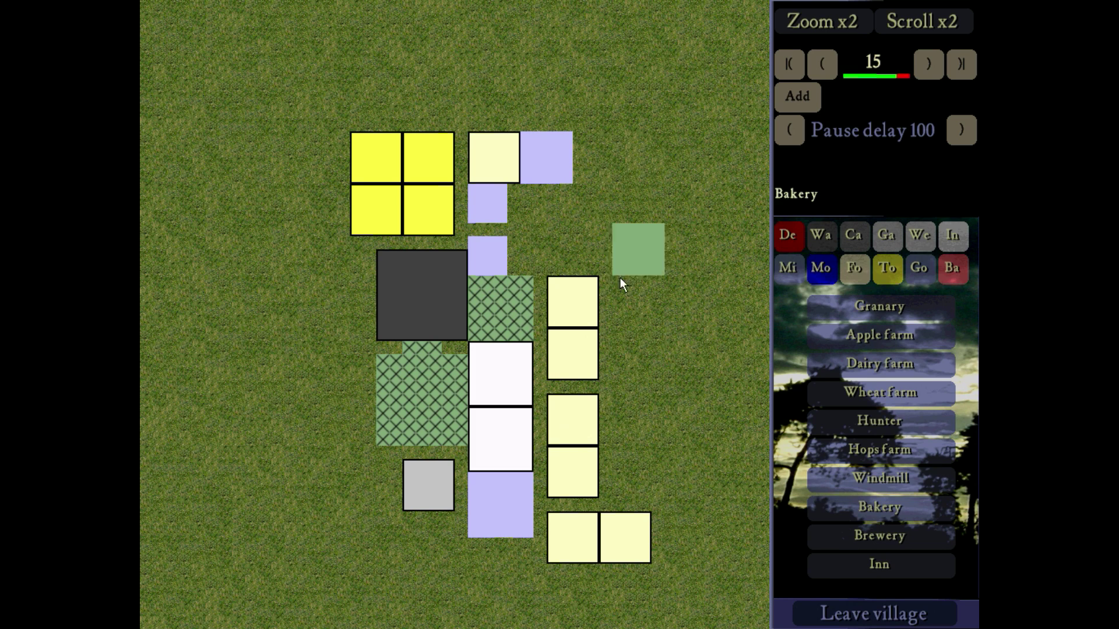
left_click(602, 449)
left_click(601, 397)
left_click(602, 332)
left_click(601, 280)
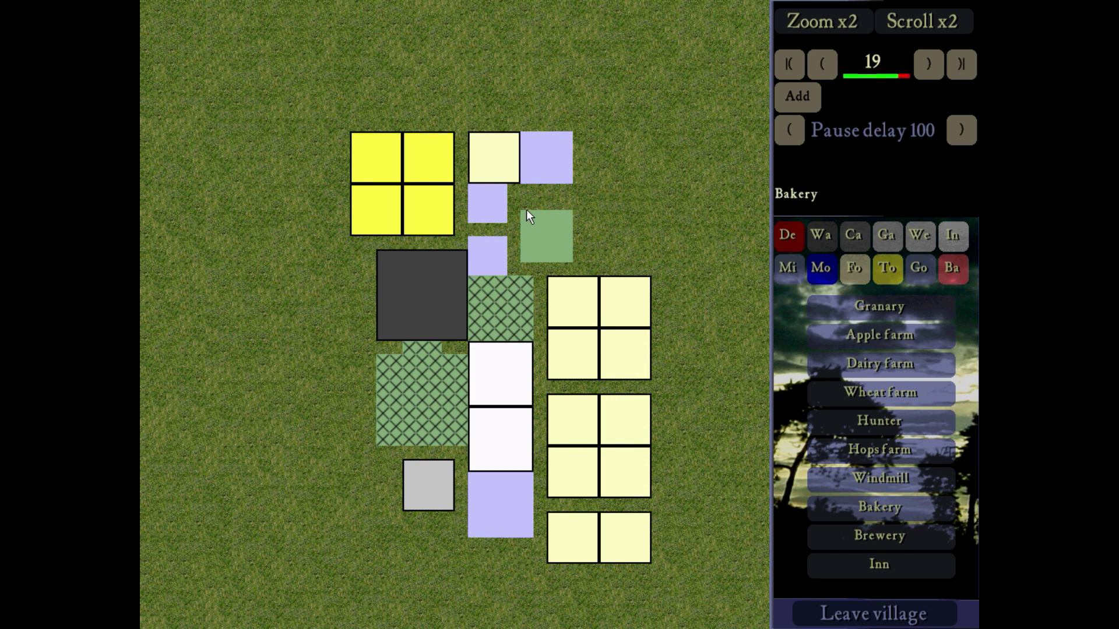
Place two bakeries one above the other in the northeast, and replace the lower one with a side-by-side pair slightly further north
left_click(603, 215)
left_click(603, 136)
right_click(615, 227)
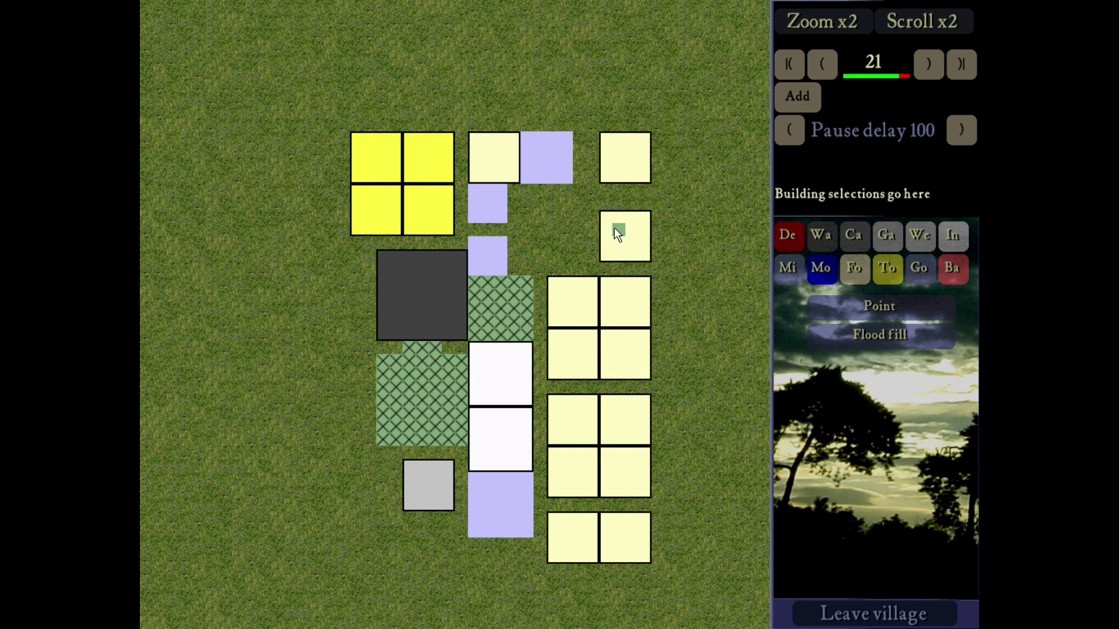
left_click(614, 227)
left_click(855, 269)
left_click(879, 508)
left_click(606, 200)
left_click(554, 200)
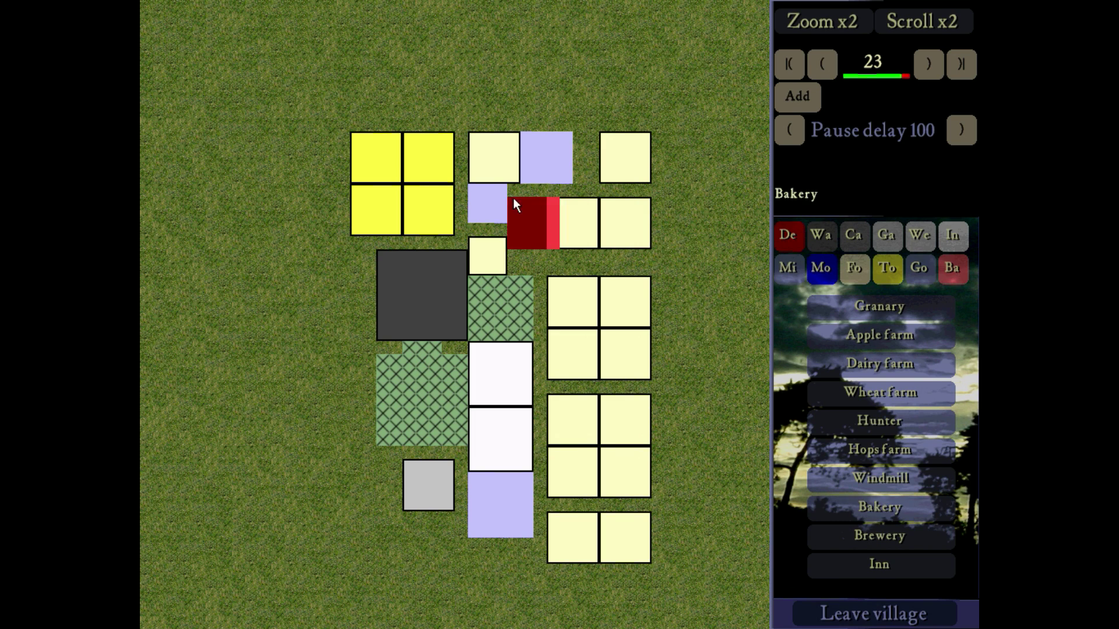
Replace the western bakery of the northeastern pair with a well adjoining the remaining bakery
left_click(892, 269)
left_click(880, 449)
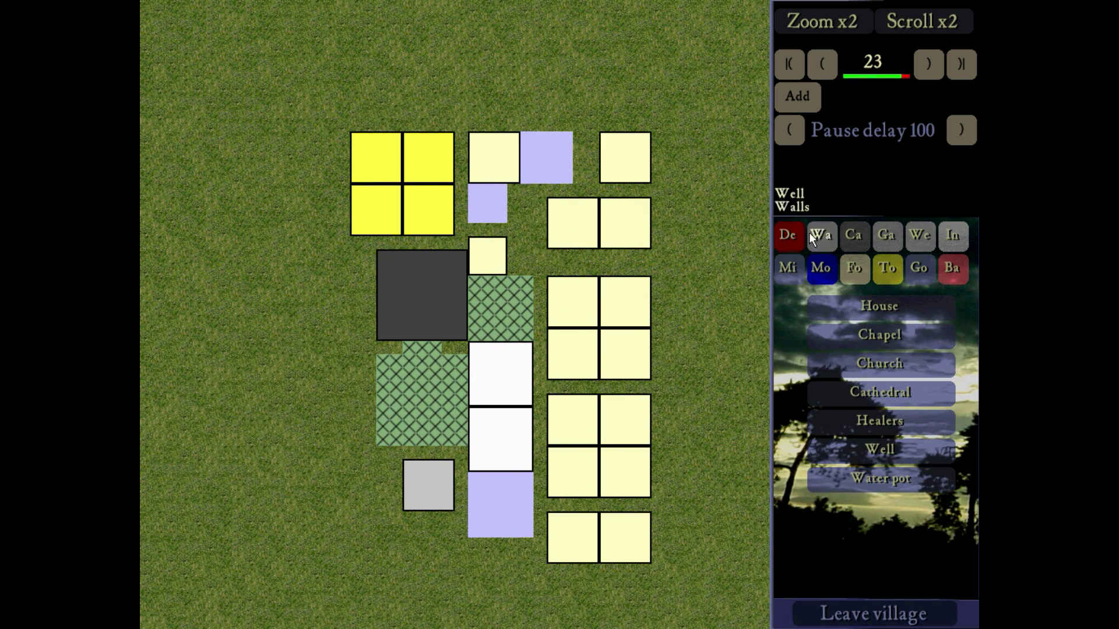
left_click(880, 478)
left_click(822, 64)
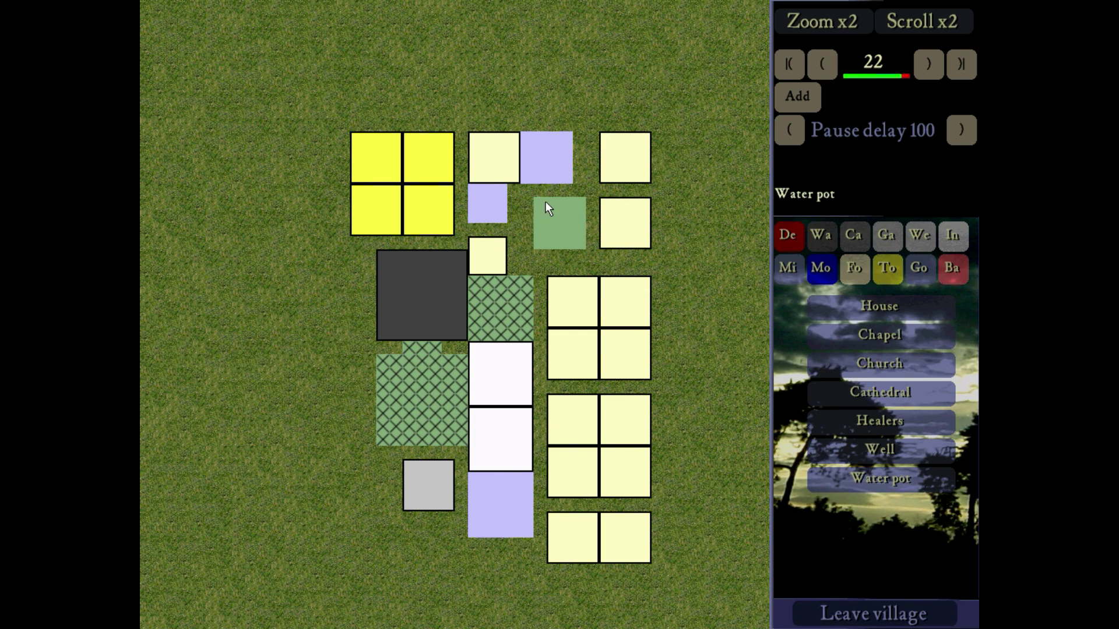
left_click(880, 449)
left_click(574, 209)
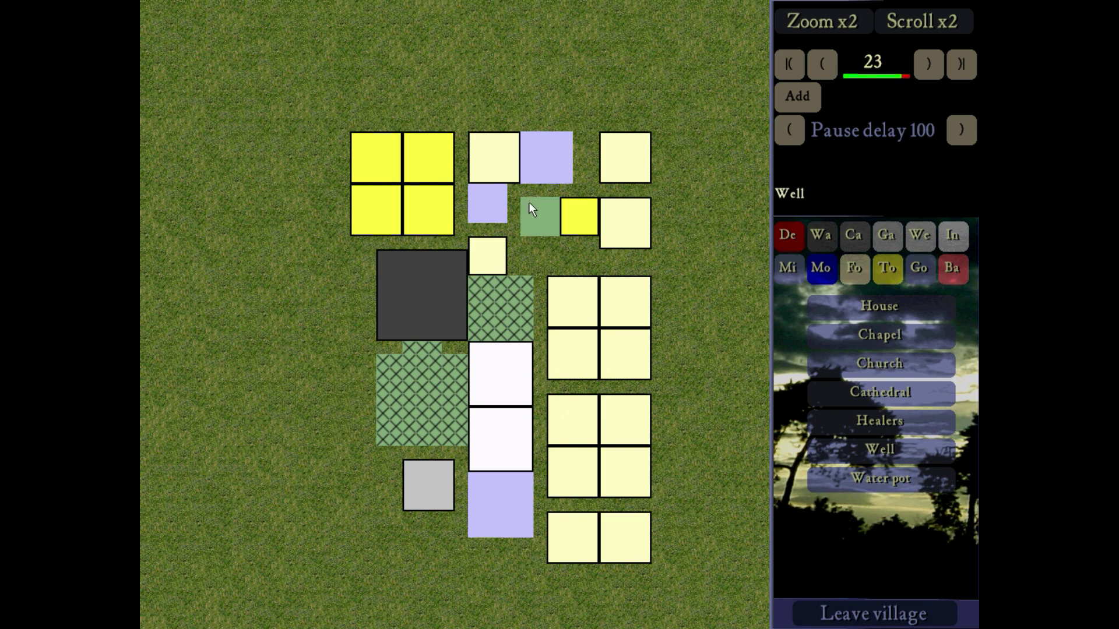
Delete the breweries, the well and all bakeries except the northernmost, and place two bakeries side by side just below that one
left_click(788, 236)
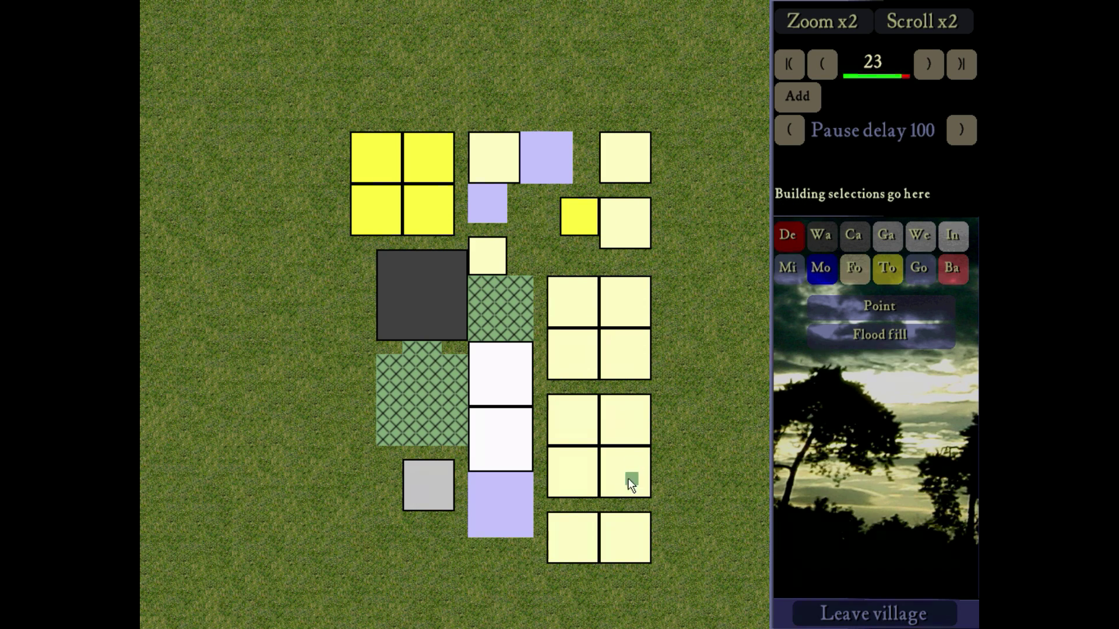
mouse_move(626, 533)
left_mouse_down()
mouse_move(642, 348)
mouse_move(583, 219)
left_mouse_up()
left_click(855, 269)
left_click(887, 517)
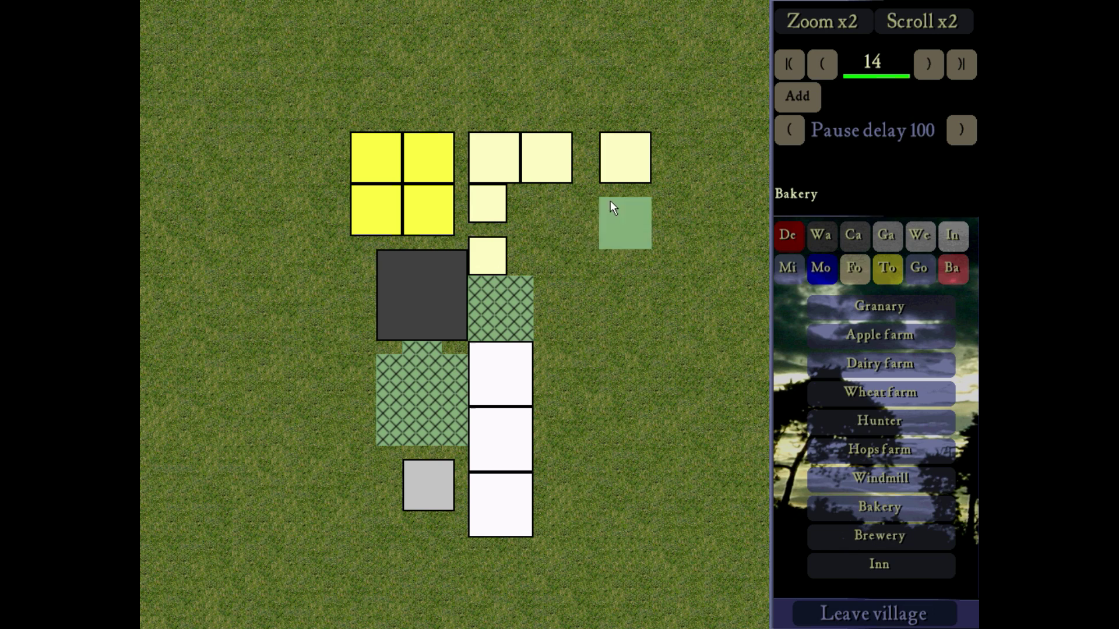
left_click(610, 203)
left_click(559, 201)
Replace the western bakery of the pair with a water pot, leaving a narrow gap to the remaining bakery
left_click(887, 268)
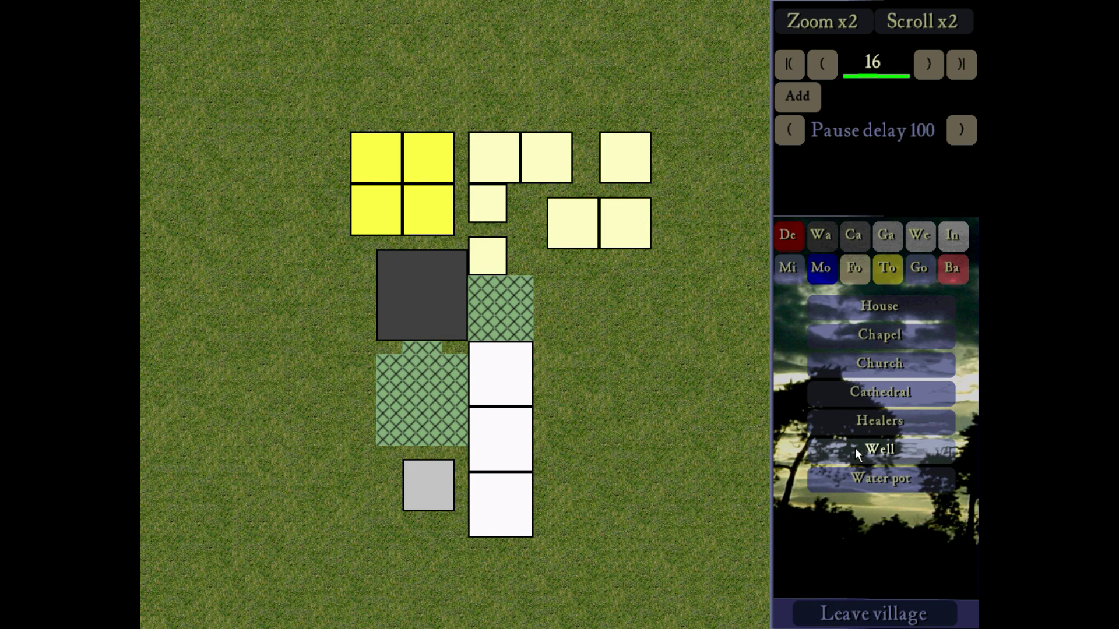
left_click(856, 450)
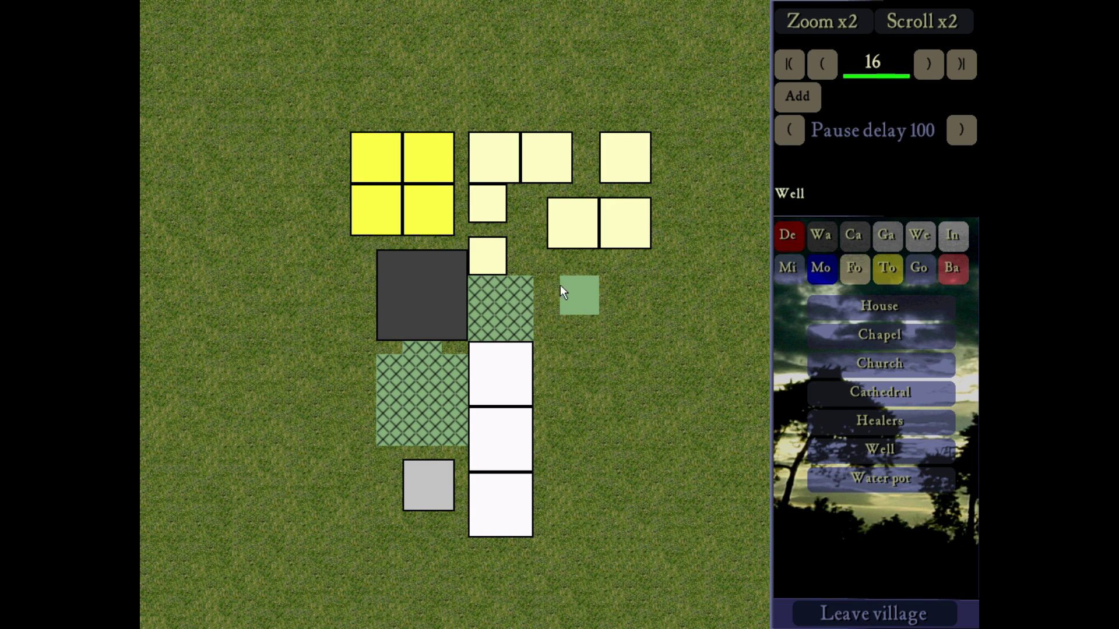
left_click(788, 237)
left_click(572, 224)
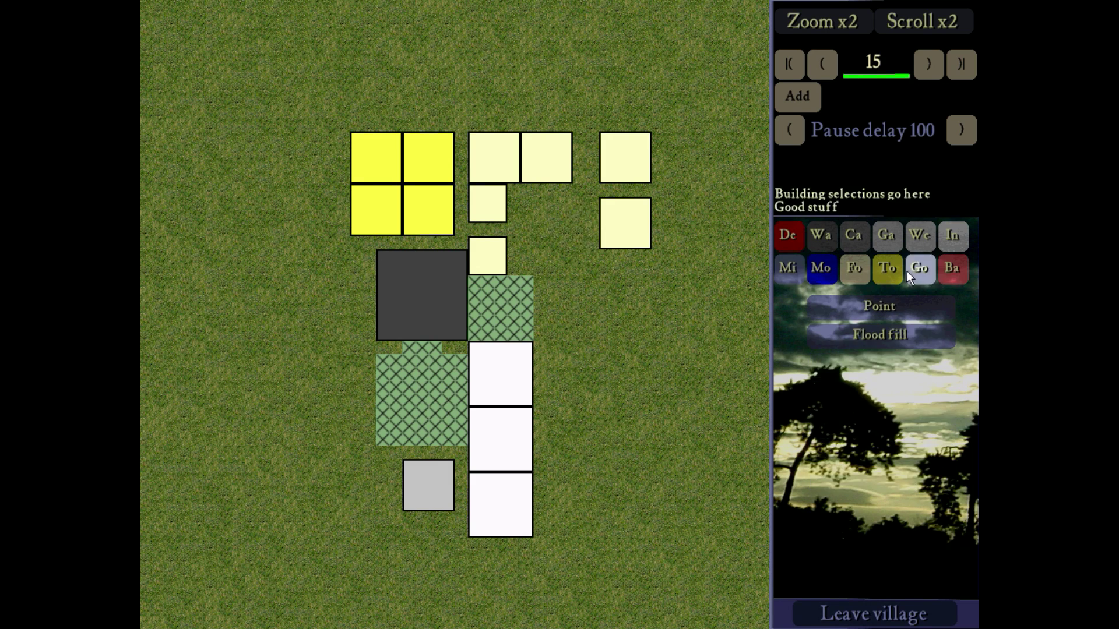
left_click(888, 269)
left_click(875, 476)
left_click(537, 205)
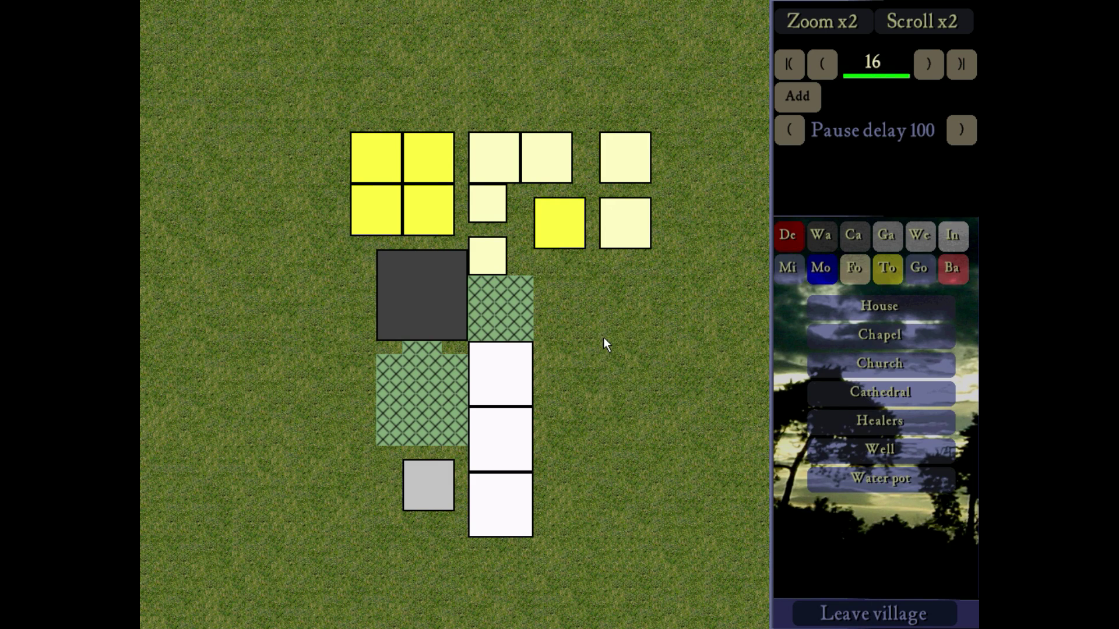
Go back to build step 5 and place two bakeries side by side directly below the water pot and northeastern bakery
left_click(823, 61)
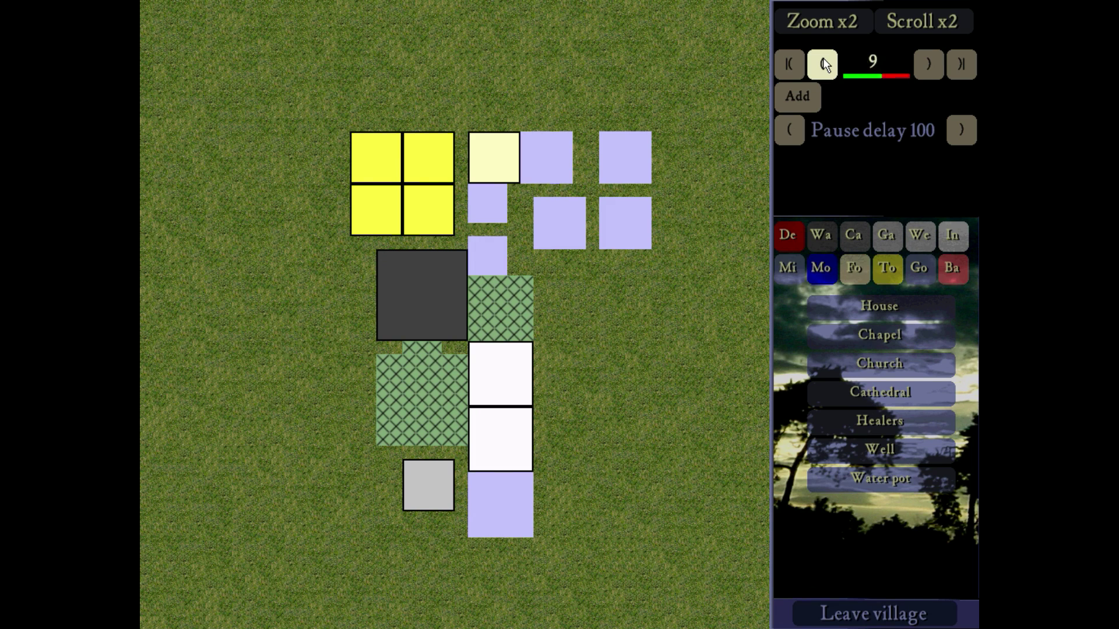
left_click(855, 268)
left_click(876, 513)
left_click(606, 256)
left_click(550, 255)
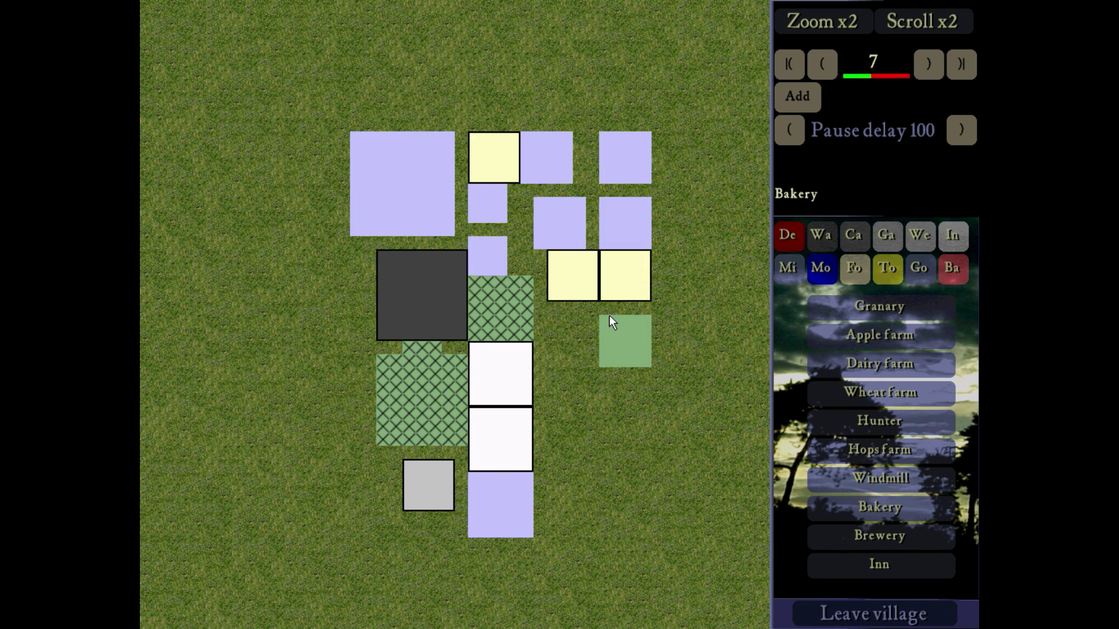
Place eight more bakeries further south in two two-by-two blocks, leaving a narrow gap before each block
left_click(610, 315)
left_click(553, 319)
left_click(553, 373)
left_click(604, 373)
left_click(604, 439)
left_click(551, 439)
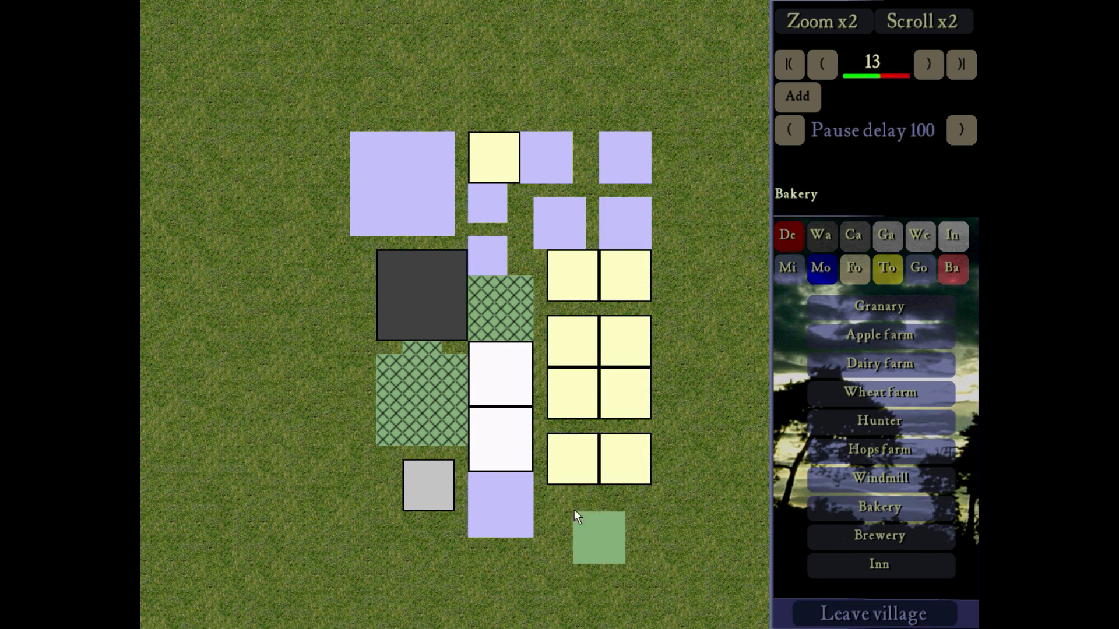
left_click(551, 491)
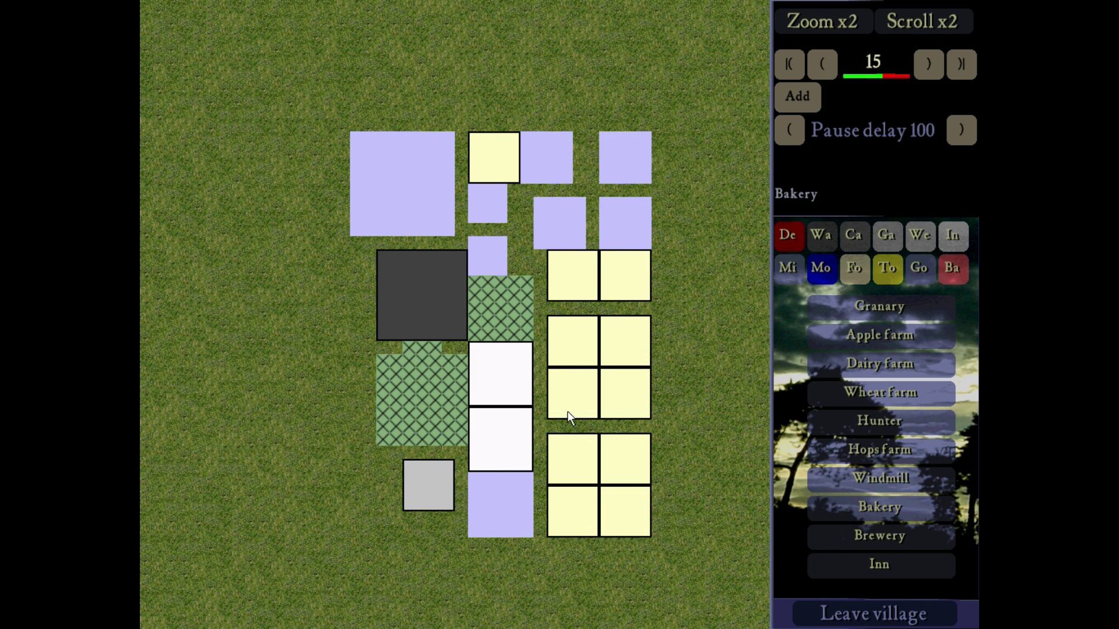
Go back to build step 7, place two breweries side by side south of the eastern bakery blocks, and delete the ten bakeries above them
left_click(893, 539)
left_click(833, 71)
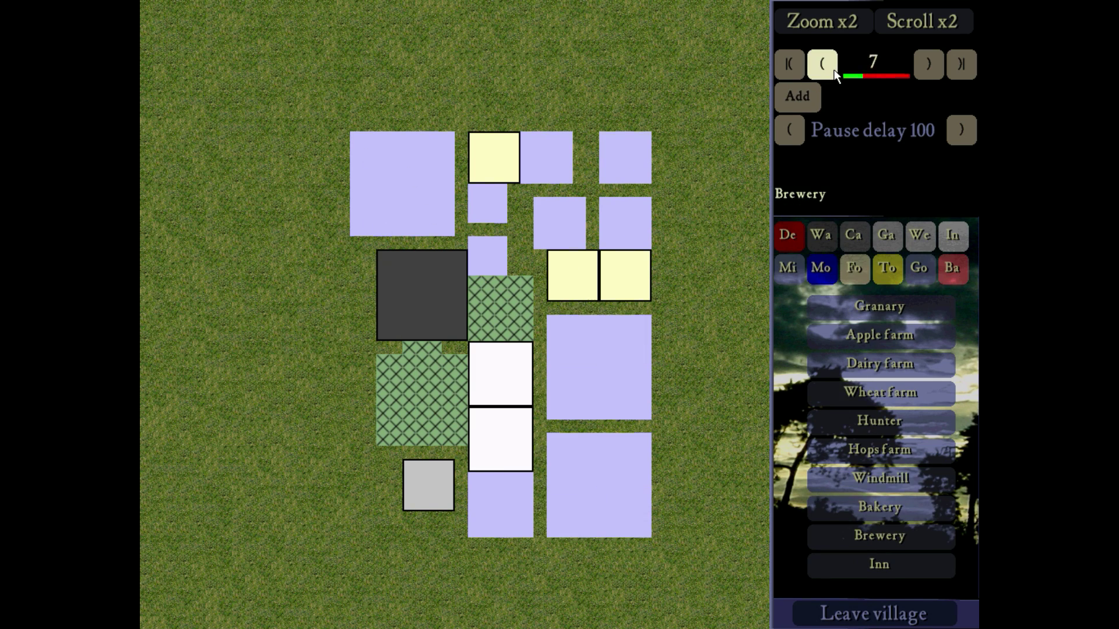
left_click(605, 561)
left_click(554, 559)
left_click(790, 237)
mouse_move(619, 507)
left_mouse_down()
mouse_move(607, 505)
mouse_move(624, 297)
mouse_move(640, 257)
left_mouse_up()
Advance to build step 9 and delete the two eastern houses of the northwestern two-by-two block
left_click(929, 70)
left_click(929, 70)
left_click(790, 235)
left_click(428, 166)
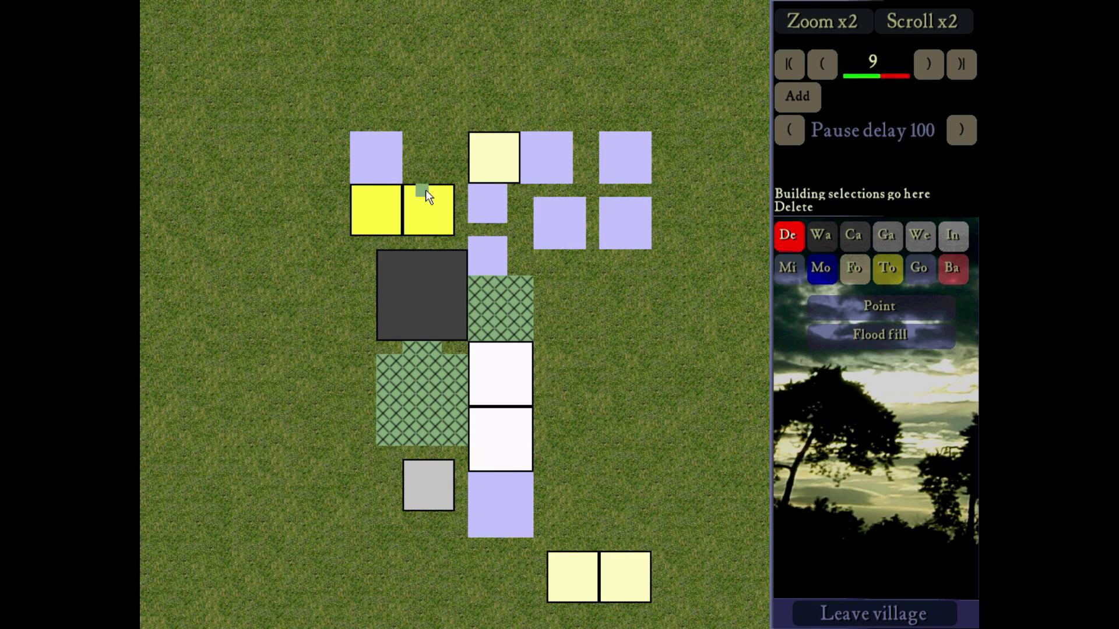
left_click(425, 196)
Place a poleturner west of the two breweries and a fletcher further west, leaving a narrow gap between each
key("Down")
key("Down")
key("Down")
key("Down")
left_click(925, 240)
left_click(853, 304)
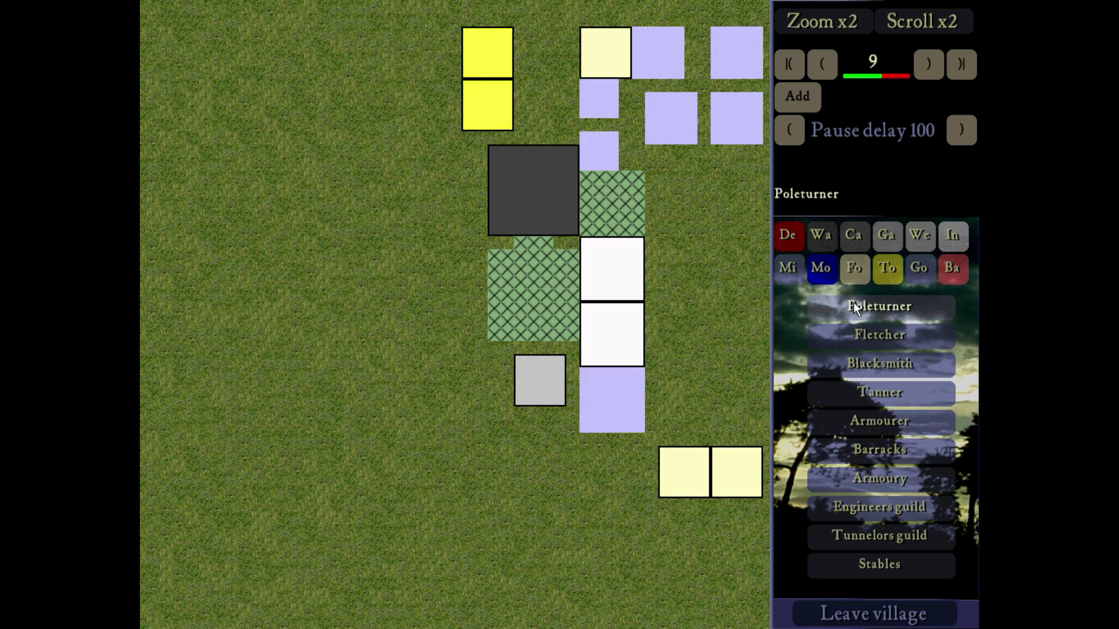
left_click(594, 450)
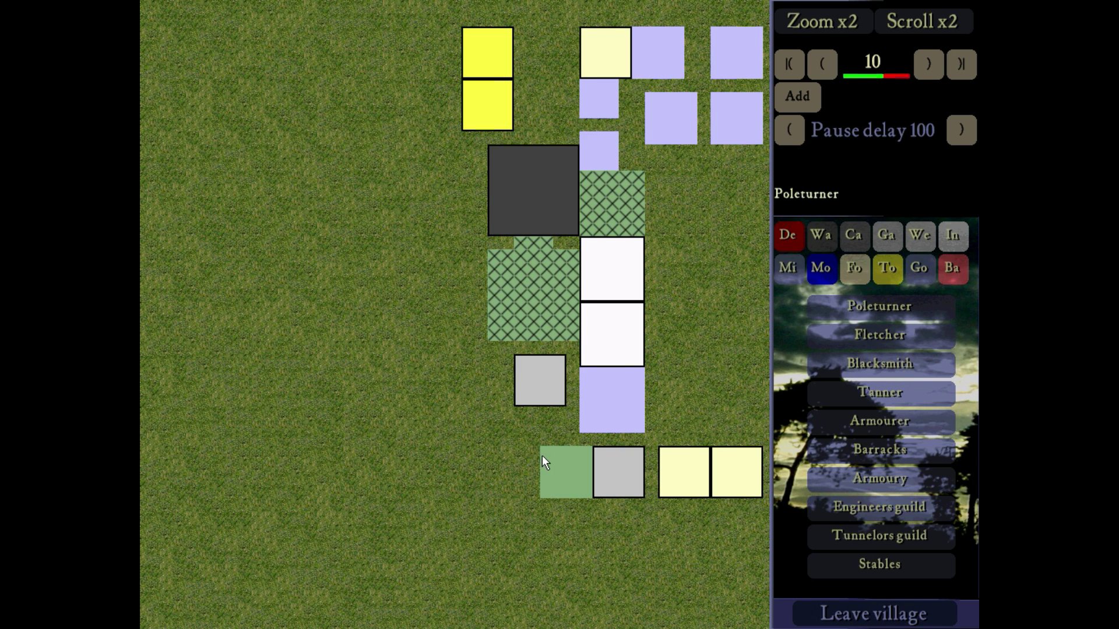
left_click(880, 335)
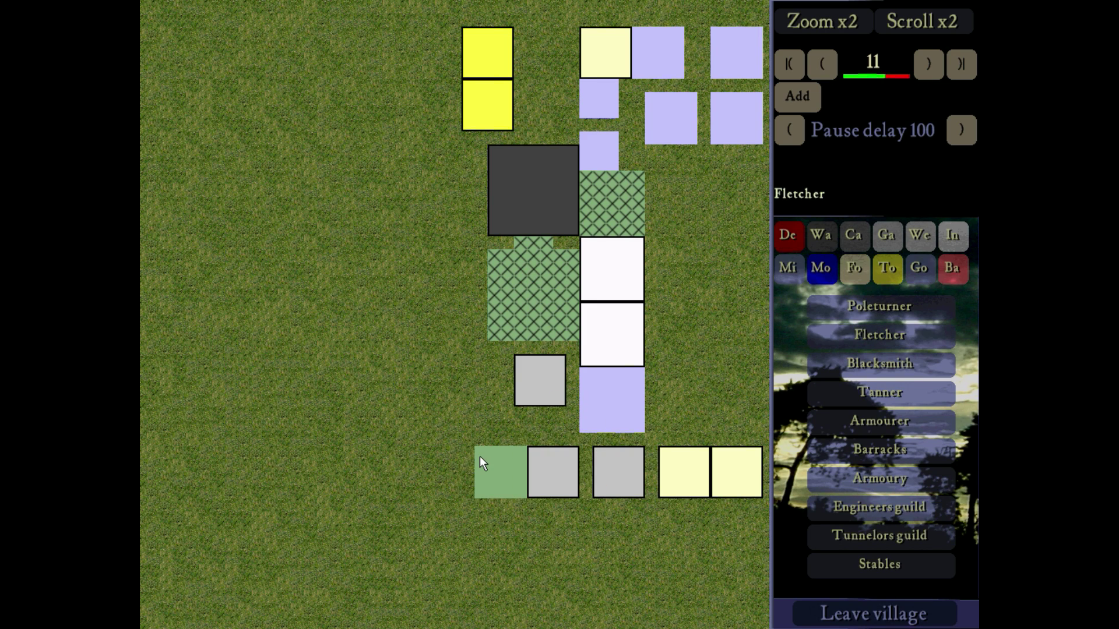
Replace the fletcher with a poleturner just west of the existing workshop below the keep area, leaving a narrow gap
left_click(839, 307)
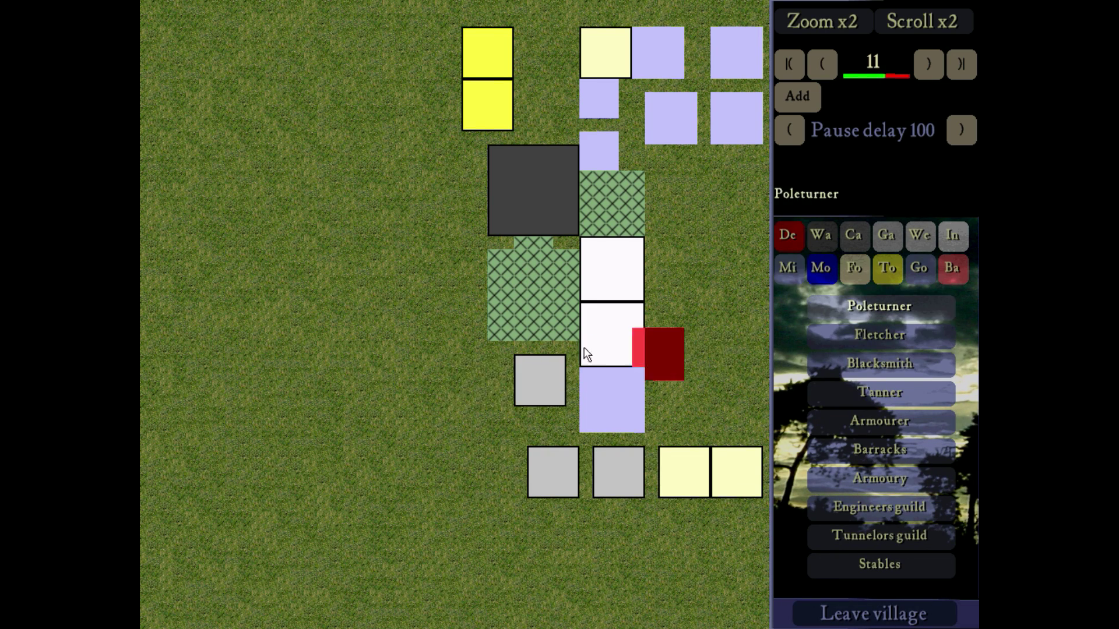
left_click(818, 263)
left_click(548, 471)
key("Right")
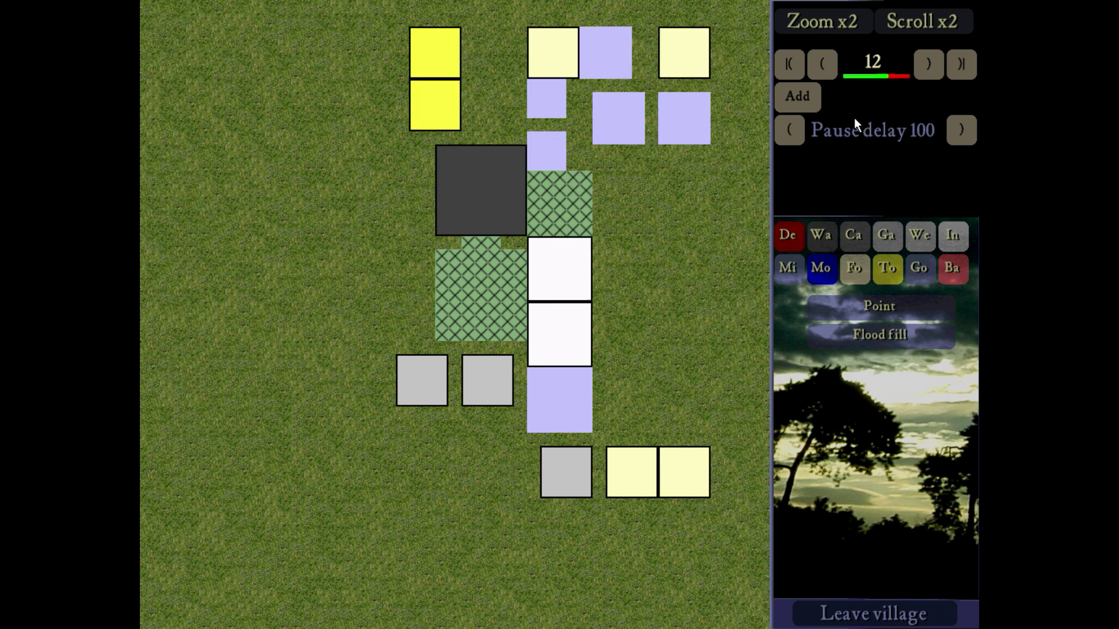
Place a Large EW gatehouse south of the two neighbouring workshops, and at an earlier build step a well between it and the southern poleturner
left_click(822, 65)
left_click(854, 237)
left_click(888, 237)
key("Left")
left_click(813, 364)
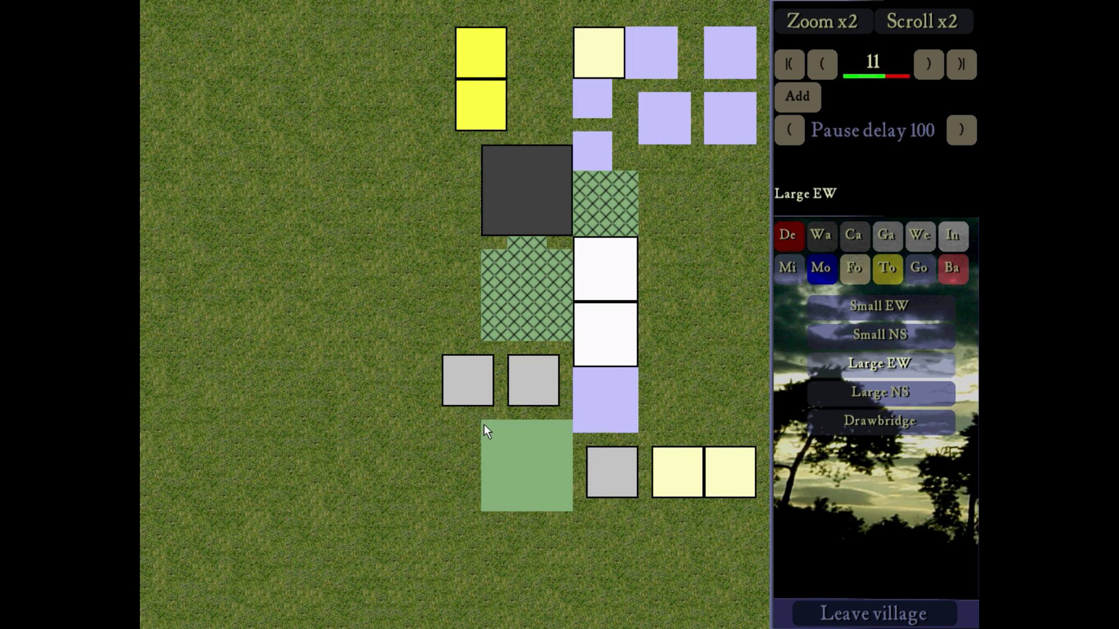
left_click(460, 469)
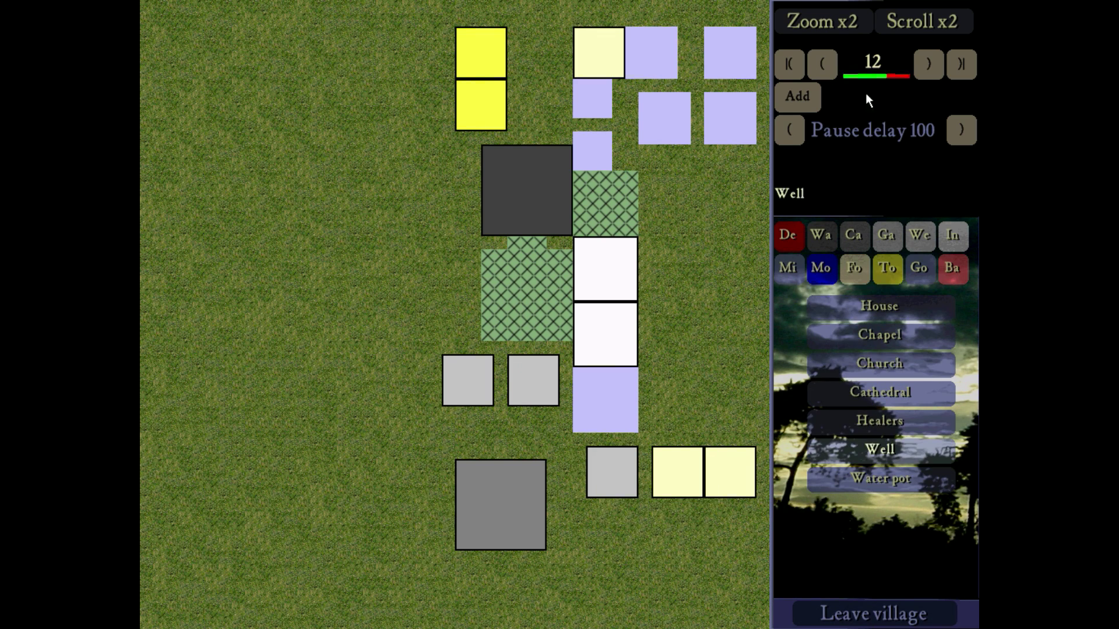
left_click(820, 64)
left_click(549, 467)
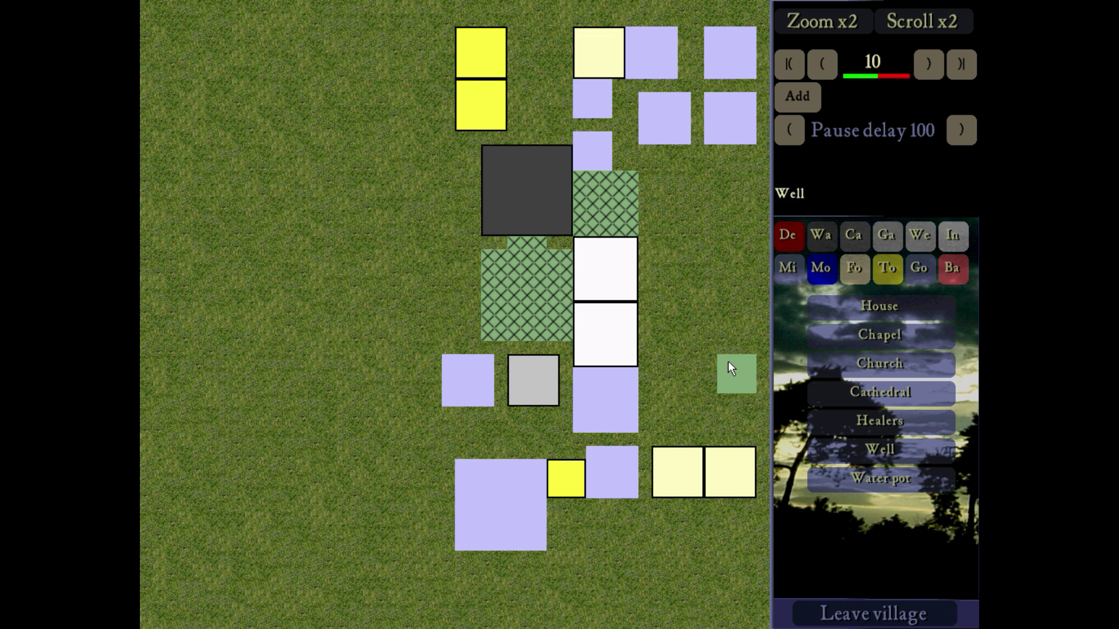
Advance to build step 11 and delete the poleturner beside the well and the western one of the two northern workshops
left_click(924, 66)
left_click(788, 237)
left_click(612, 466)
left_click(475, 382)
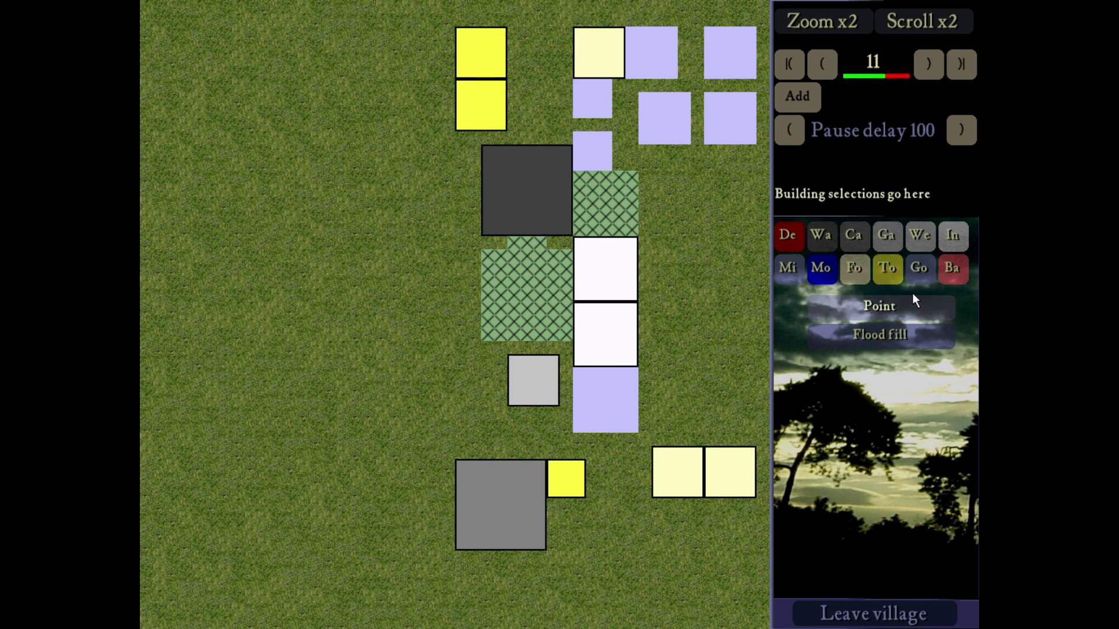
Place a house against the well's east side, one below the remaining workshop, and four in a two-by-two block further west
left_click(888, 270)
left_click(882, 307)
left_click(821, 65)
key("Right")
left_click(523, 456)
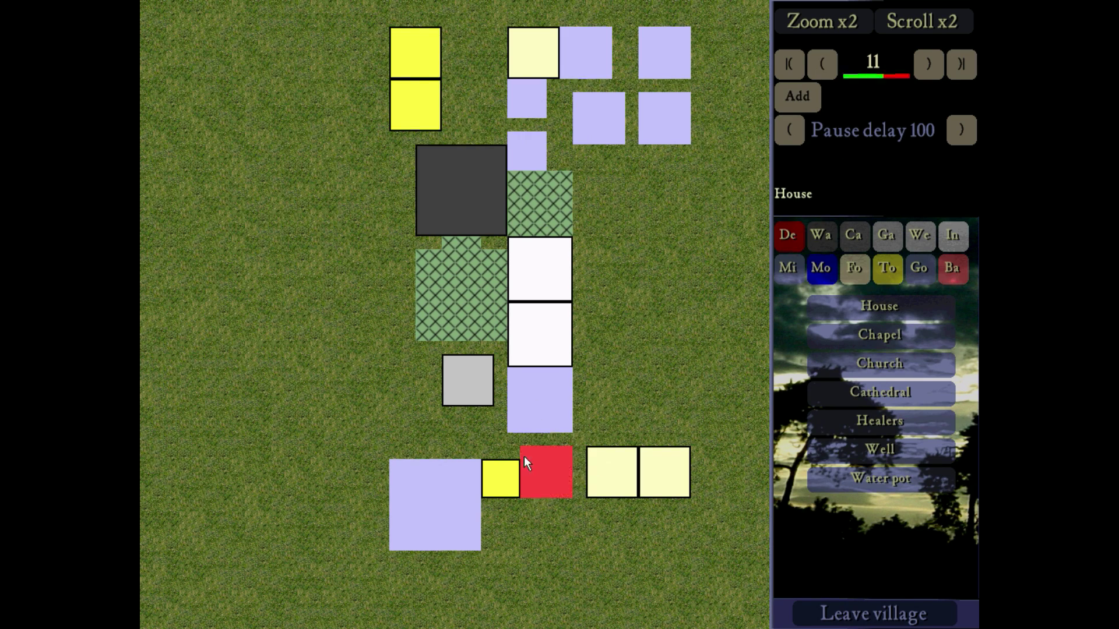
left_click(449, 411)
left_click(384, 412)
left_click(376, 373)
key("Left")
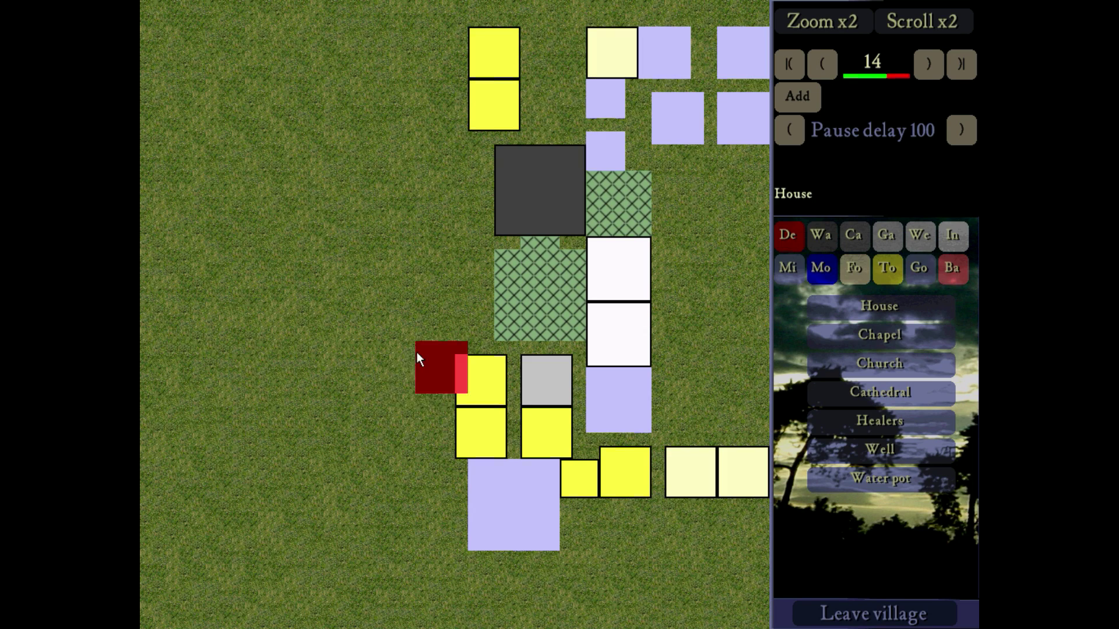
left_click(411, 418)
left_click(880, 363)
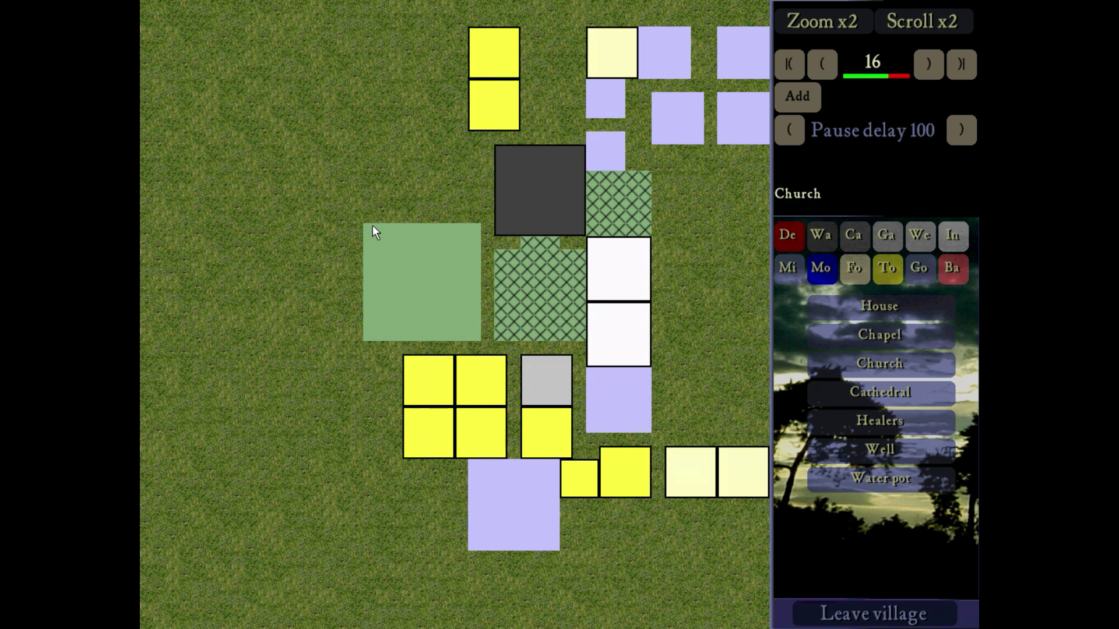
left_click(855, 269)
key("Up")
key("Right")
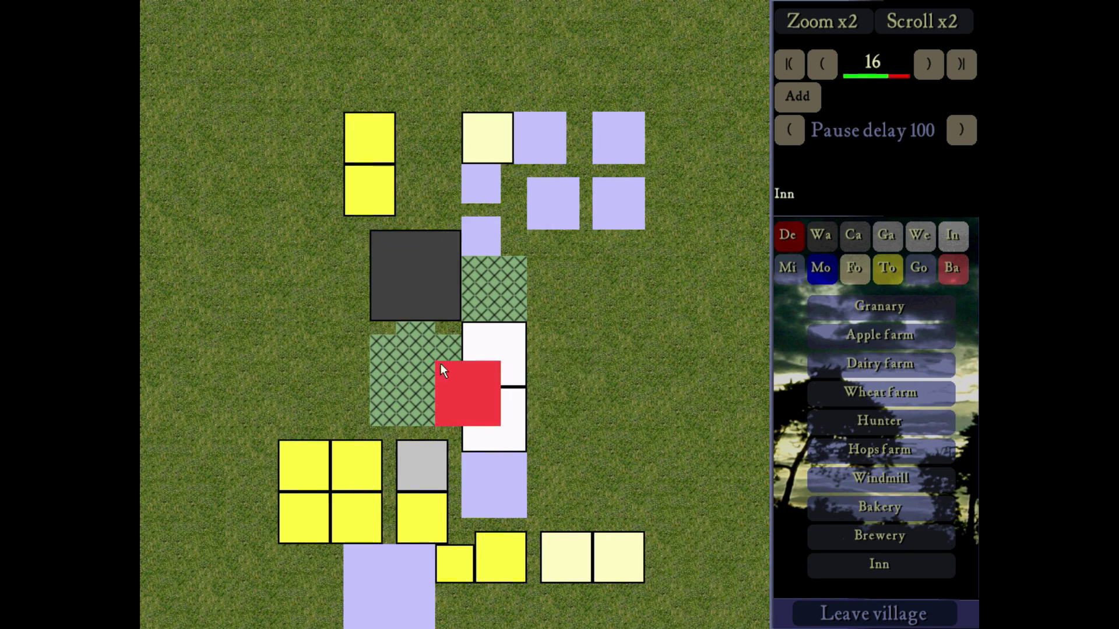
key("Left")
left_click(888, 268)
Place poleturner and fletcher workshops, two stacked west of the house block and three in a row north of it
left_click(923, 235)
left_click(820, 316)
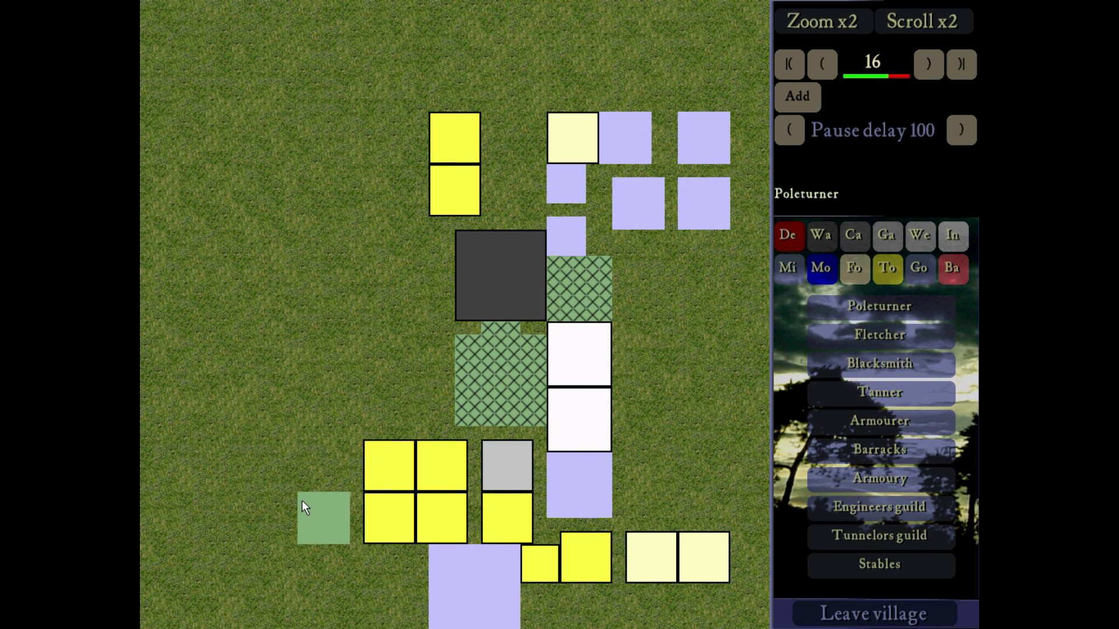
left_click(303, 499)
left_click(298, 446)
left_click(301, 380)
left_click(353, 380)
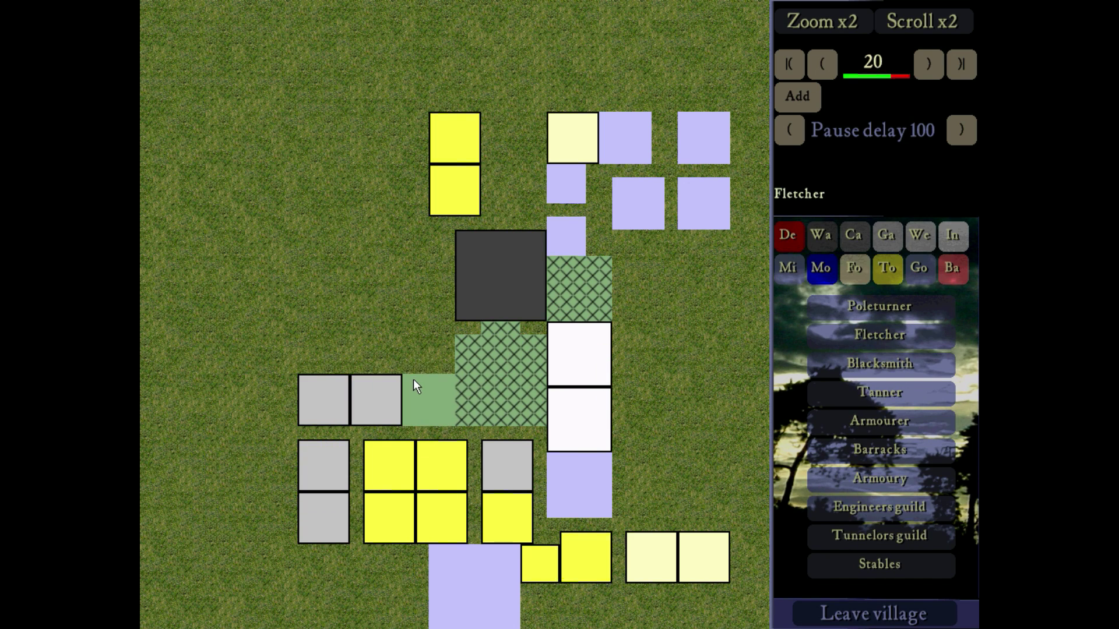
left_click(413, 379)
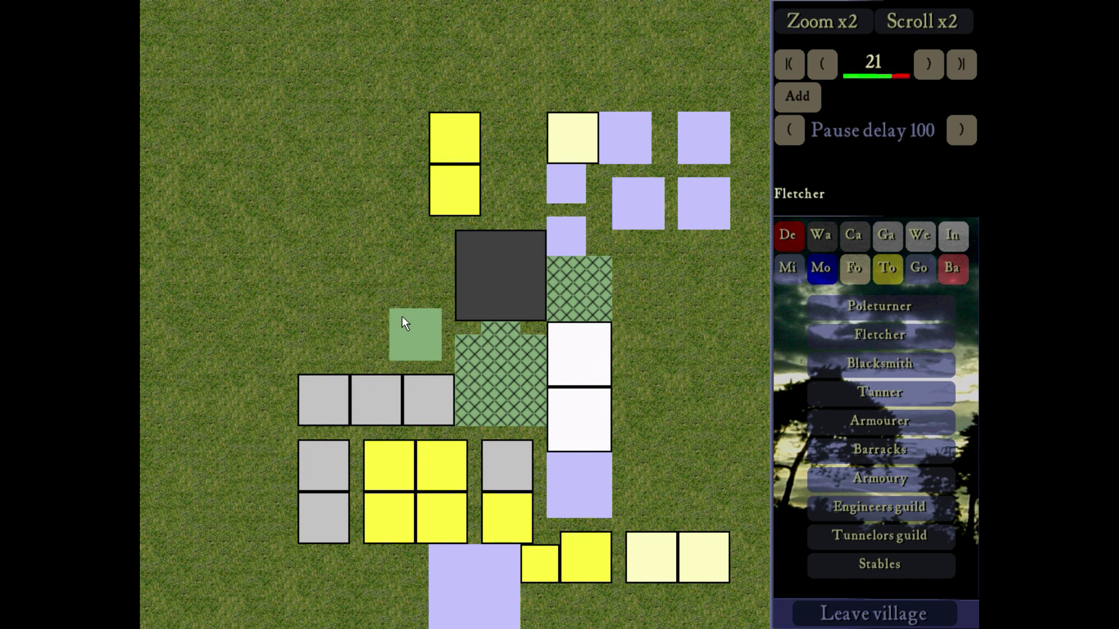
Place a church just north of the row of three workshops and an inn west of the two northern houses
left_click(869, 262)
left_click(888, 270)
left_click(880, 363)
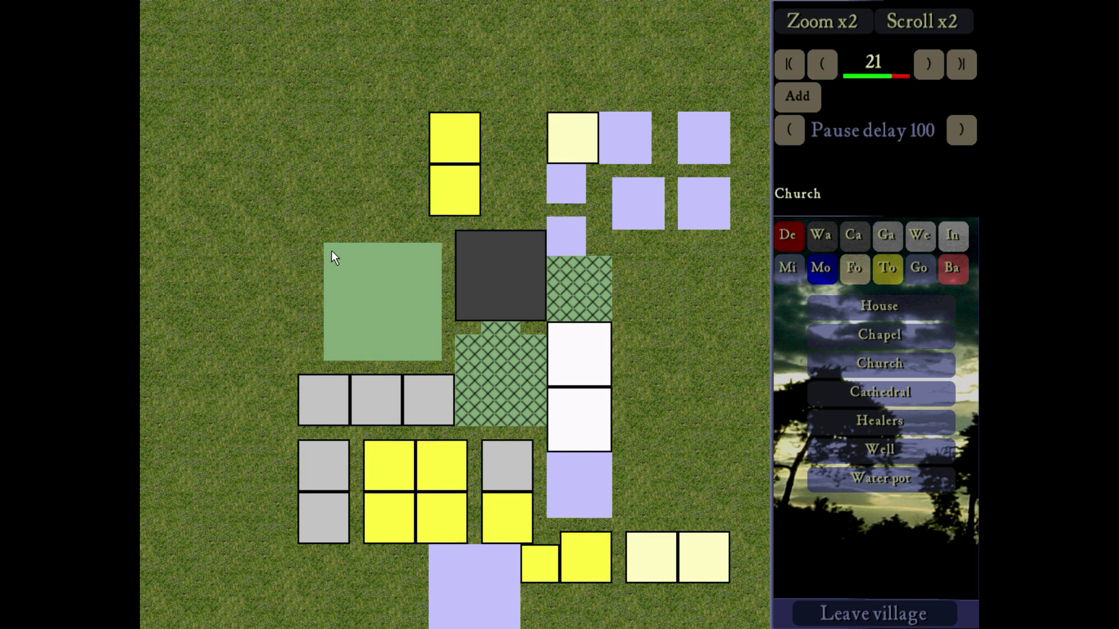
left_click(331, 250)
left_click(855, 268)
left_click(880, 565)
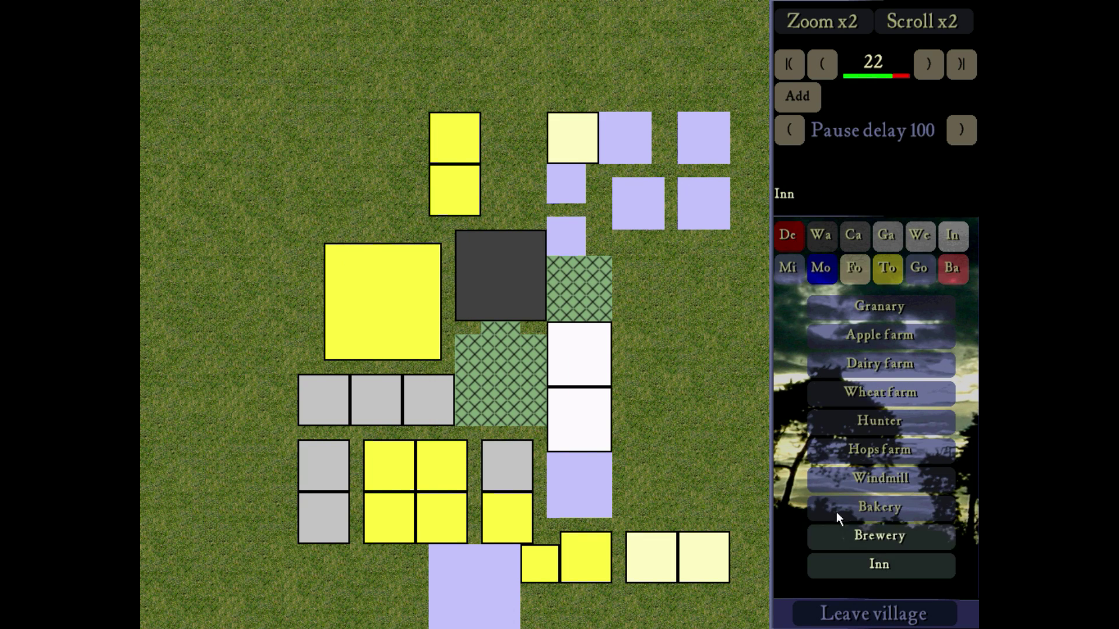
left_click(368, 132)
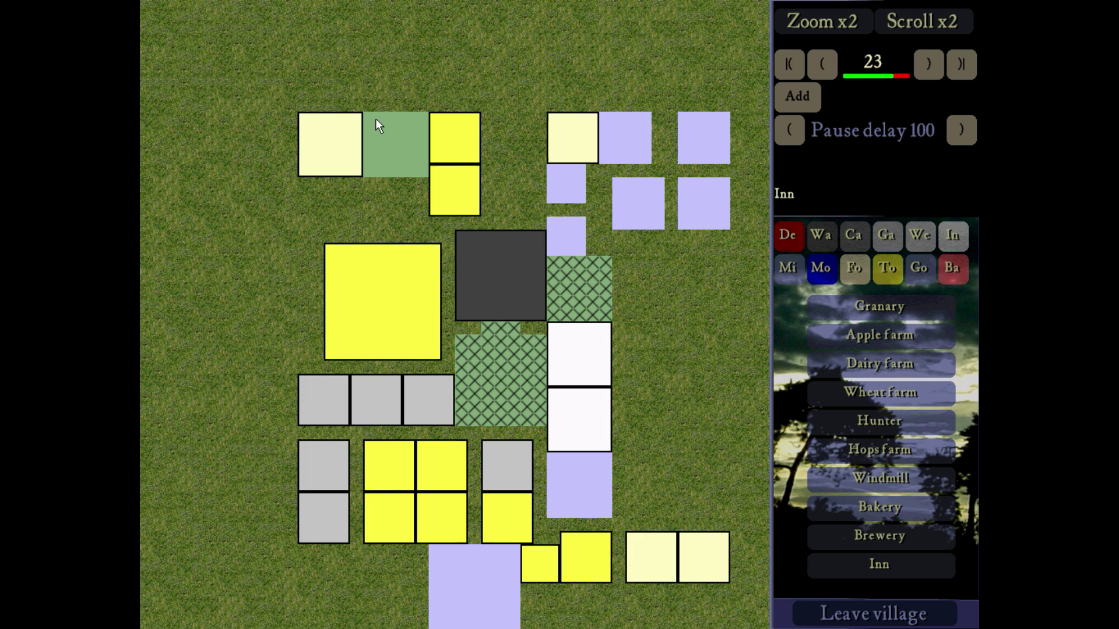
Delete the church, the inn and the three westernmost workshops
left_click(794, 233)
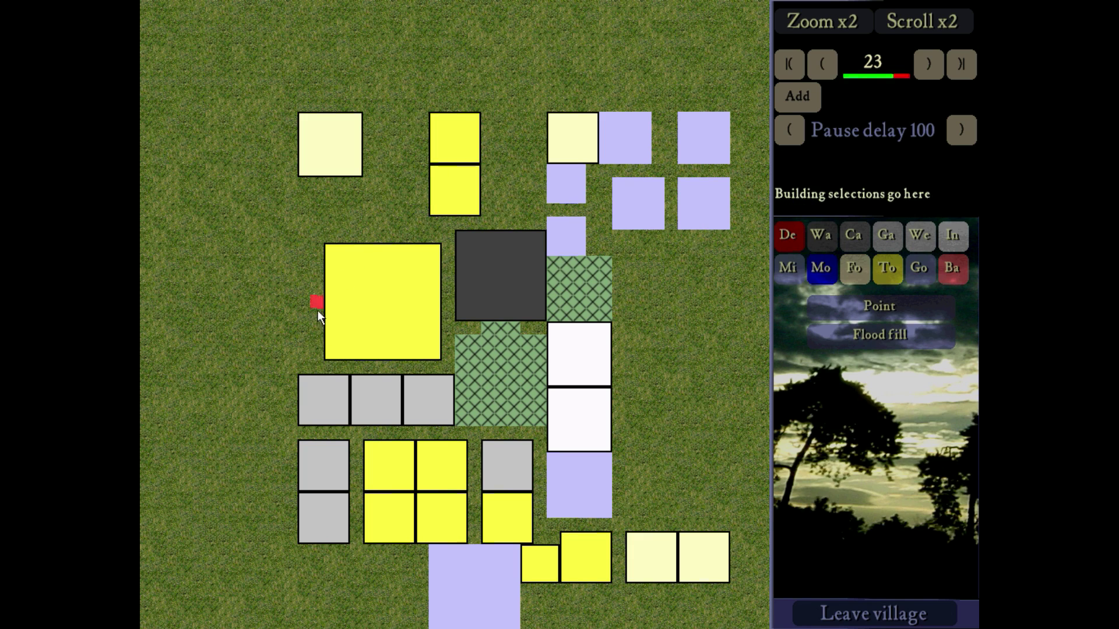
left_click(390, 319)
left_click(823, 67)
left_click(823, 67)
left_click(304, 408)
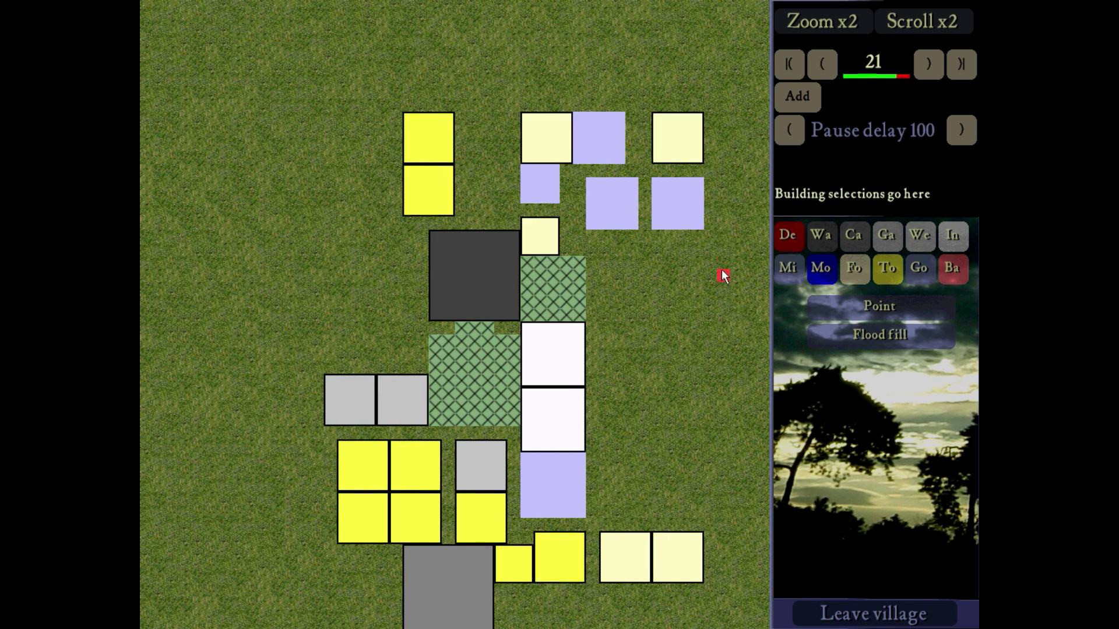
Place three inns in a column west of the northern houses with a gap before the third, and a fletcher directly below it
left_click(822, 64)
left_click(855, 268)
left_click(880, 564)
left_click(327, 122)
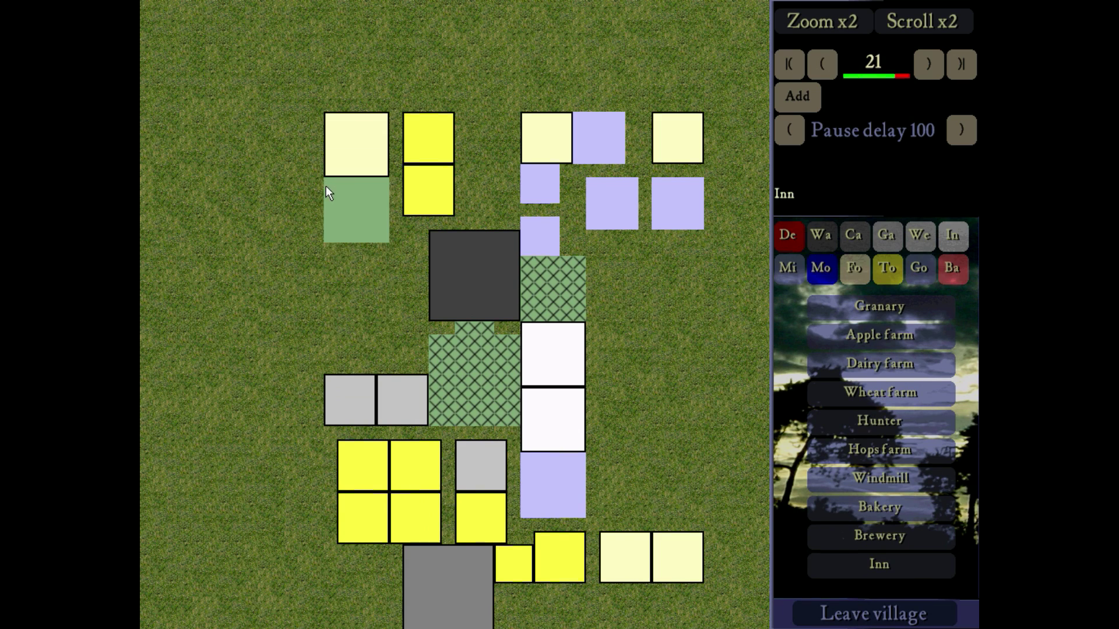
left_click(328, 187)
left_click(334, 259)
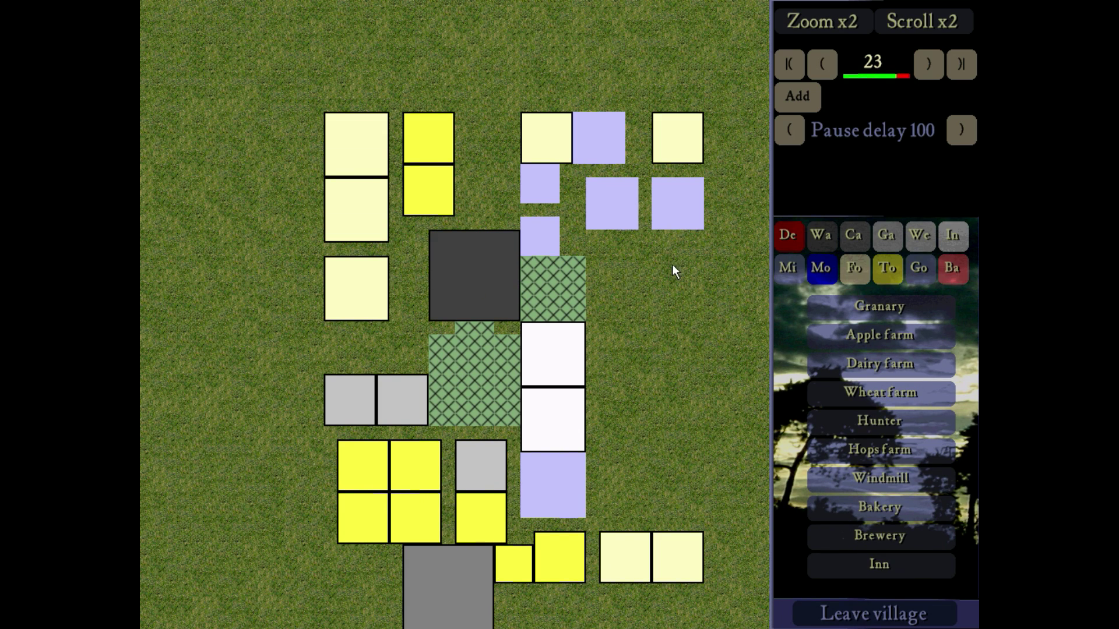
left_click(919, 236)
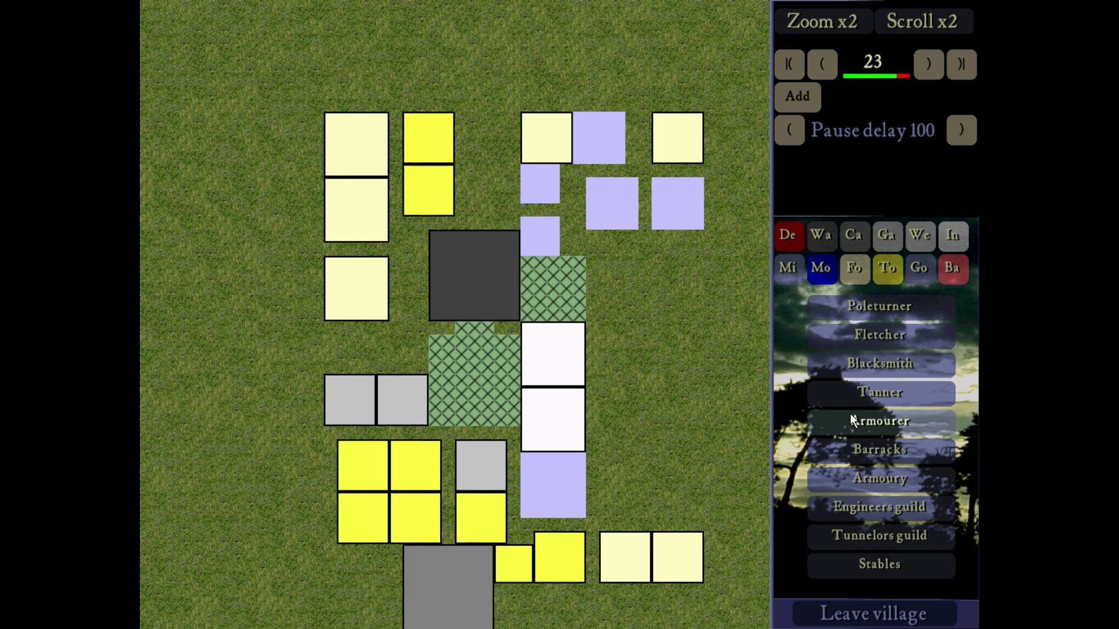
left_click(880, 334)
left_click(335, 328)
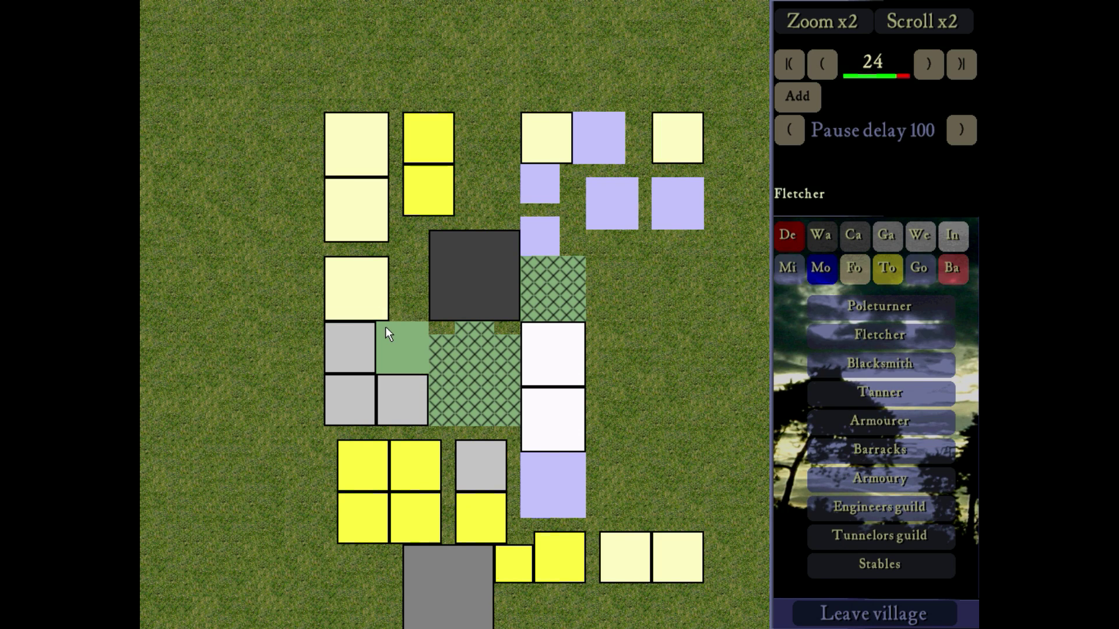
Delete the three inns and the workshops directly below them
left_click(788, 236)
left_click(788, 234)
mouse_move(383, 408)
left_mouse_down()
mouse_move(344, 209)
mouse_move(349, 154)
left_mouse_up()
At the end of the build order, place three inns in a column slightly further west, leaving a narrow gap before the third
left_click(854, 269)
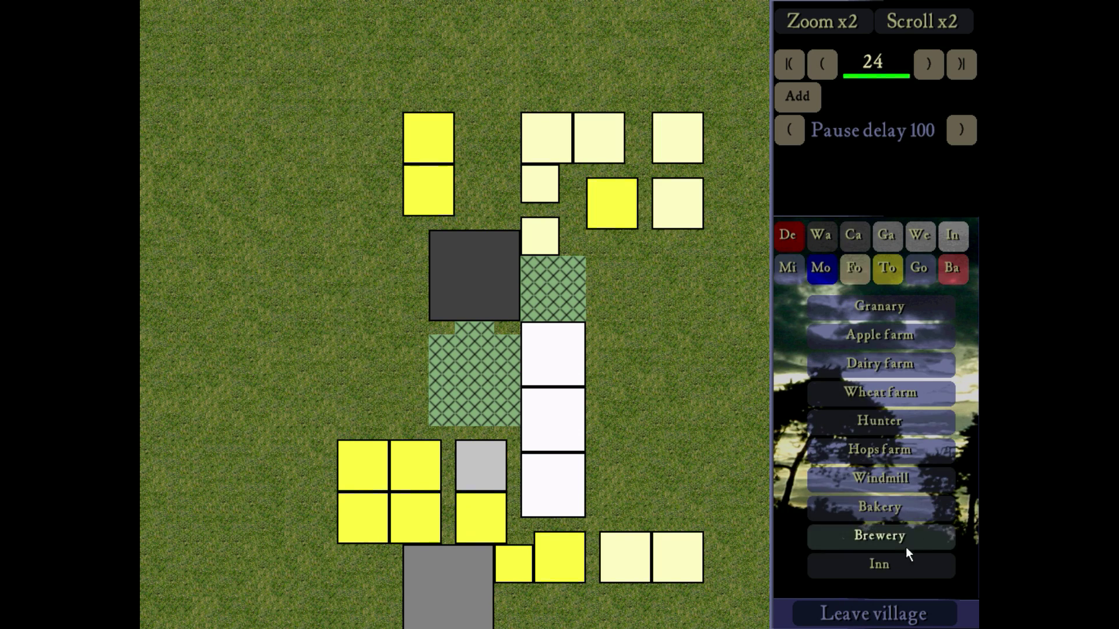
left_click(903, 561)
left_click(320, 117)
left_click(321, 181)
left_click(313, 256)
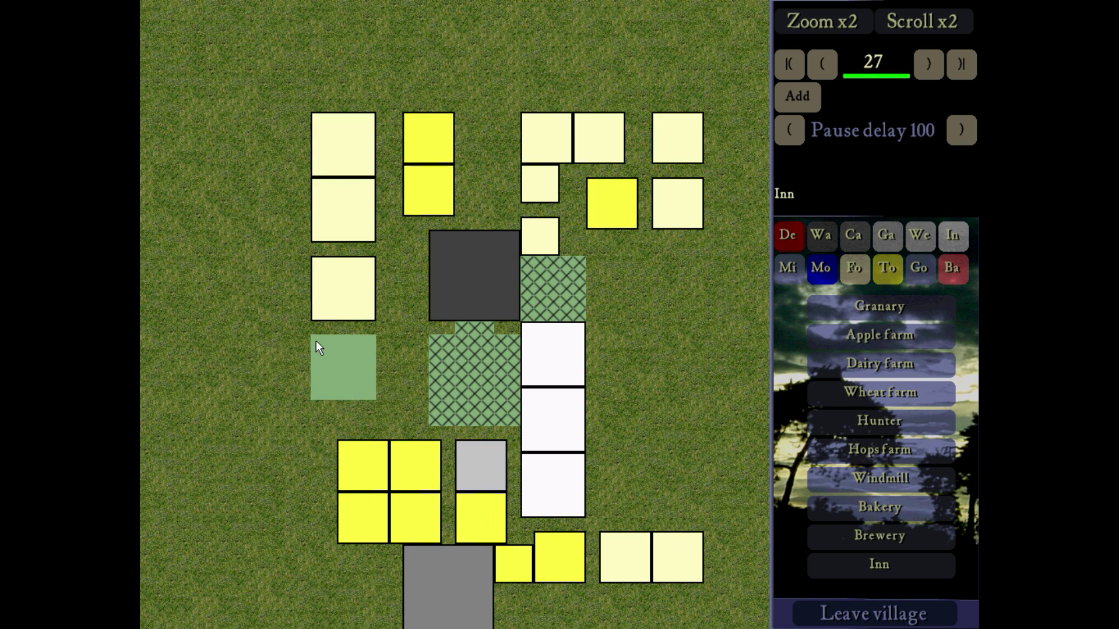
Place four fletchers in a two-by-two block directly below the third inn
left_click(920, 269)
left_click(880, 334)
left_click(316, 329)
left_click(370, 330)
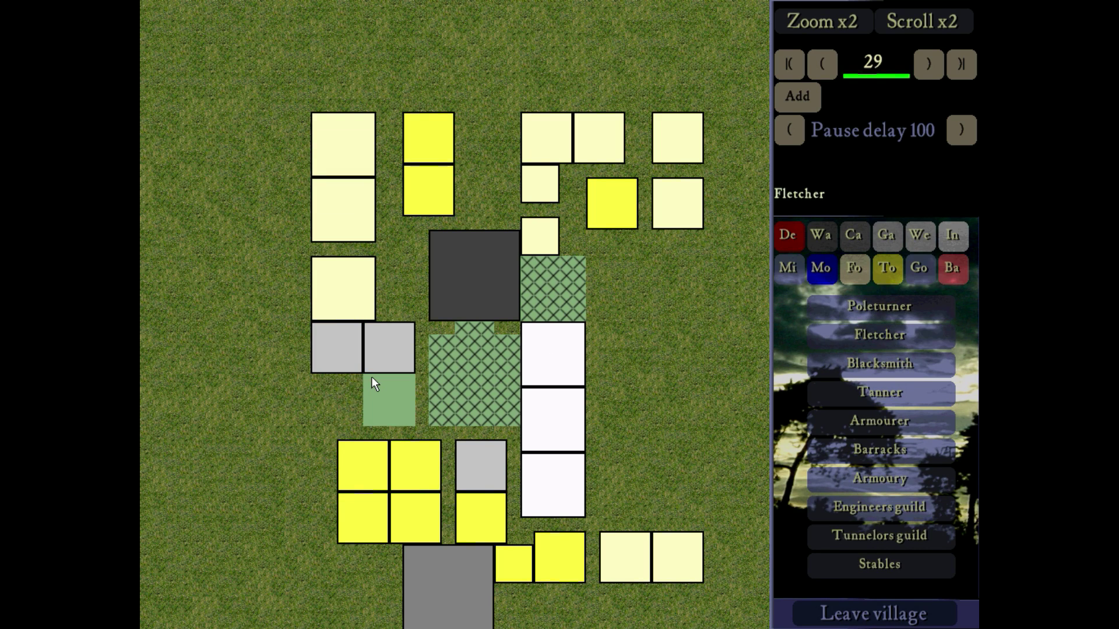
left_click(320, 380)
left_click(372, 380)
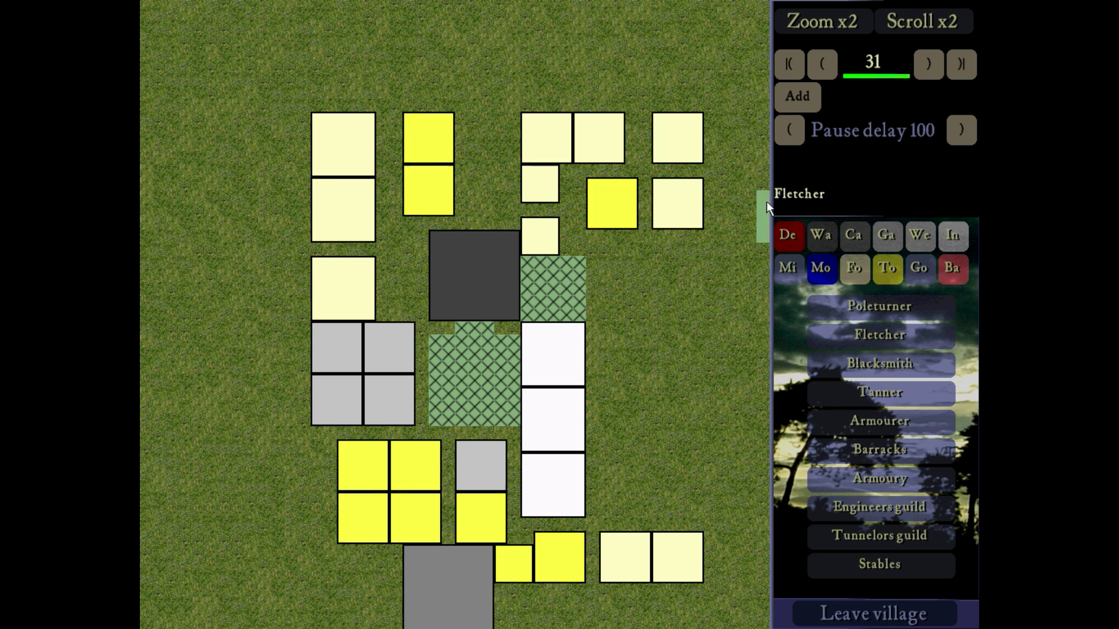
Delete the third inn and place it again directly below the second, leaving a gap above the fletchers
left_click(786, 233)
left_click(364, 303)
left_click(858, 271)
left_click(879, 565)
left_click(320, 244)
right_click(320, 244)
Delete the two western houses of the two-by-two block south of the fletchers
key("Down")
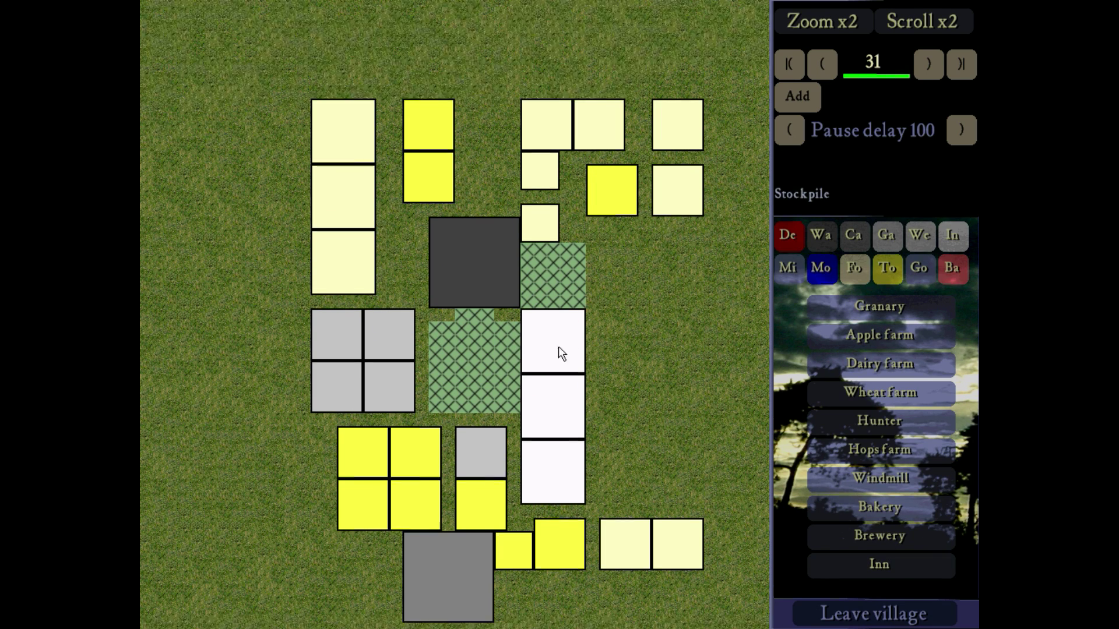
key("Right")
key("Up")
key("Left")
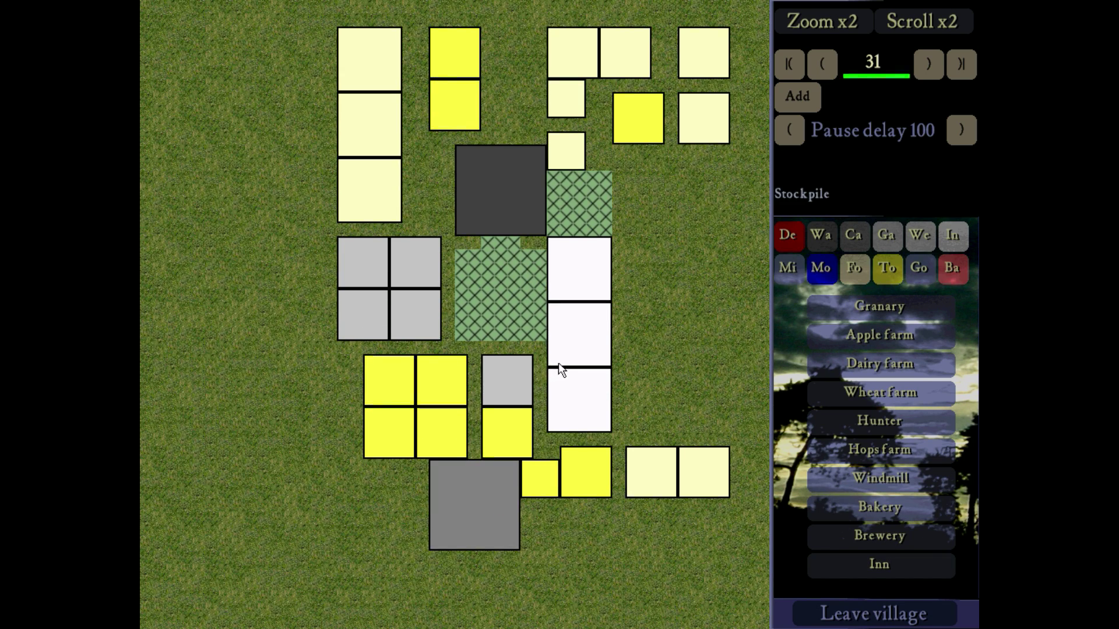
left_click(788, 237)
left_click(405, 378)
left_click(397, 428)
left_click(920, 244)
left_click(871, 336)
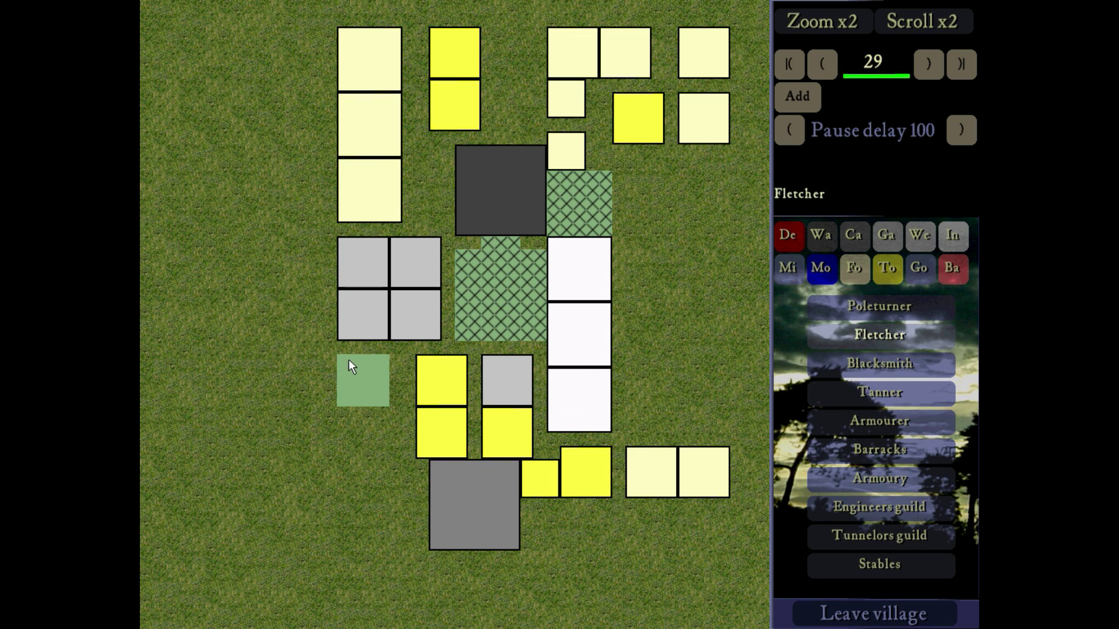
key("Delete")
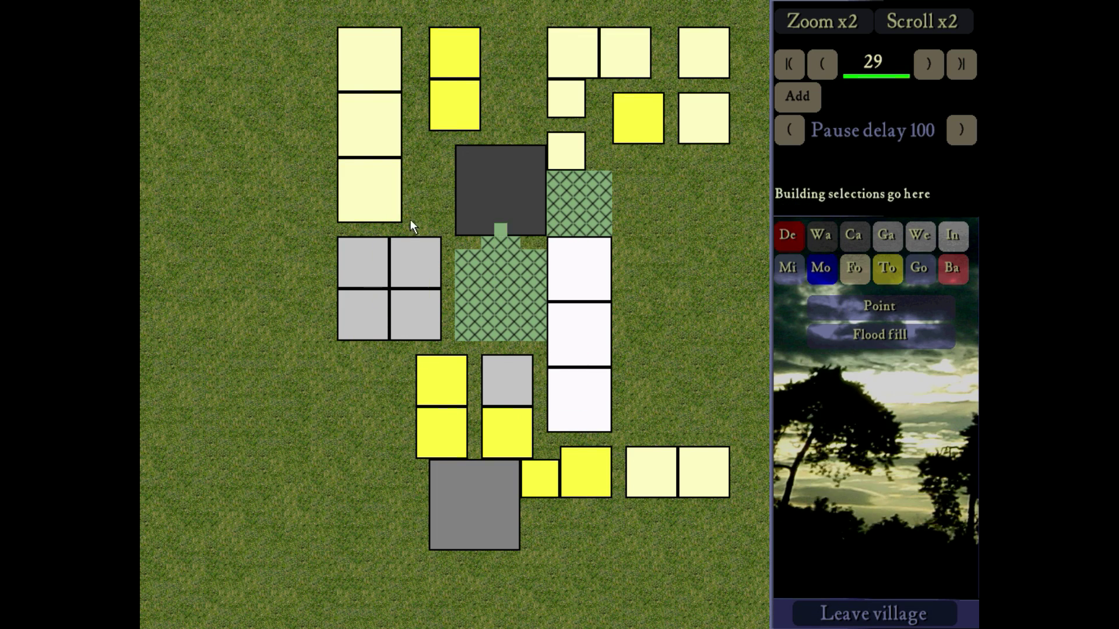
Delete the third inn and place two fletchers side by side in its spot, leaving a narrow gap above the fletcher block
left_click(398, 216)
left_click(917, 269)
left_click(880, 335)
left_click(343, 178)
Place an inn in the castle's southwest, below the two-by-two fletcher block with a gap in between
left_click(855, 269)
left_click(880, 565)
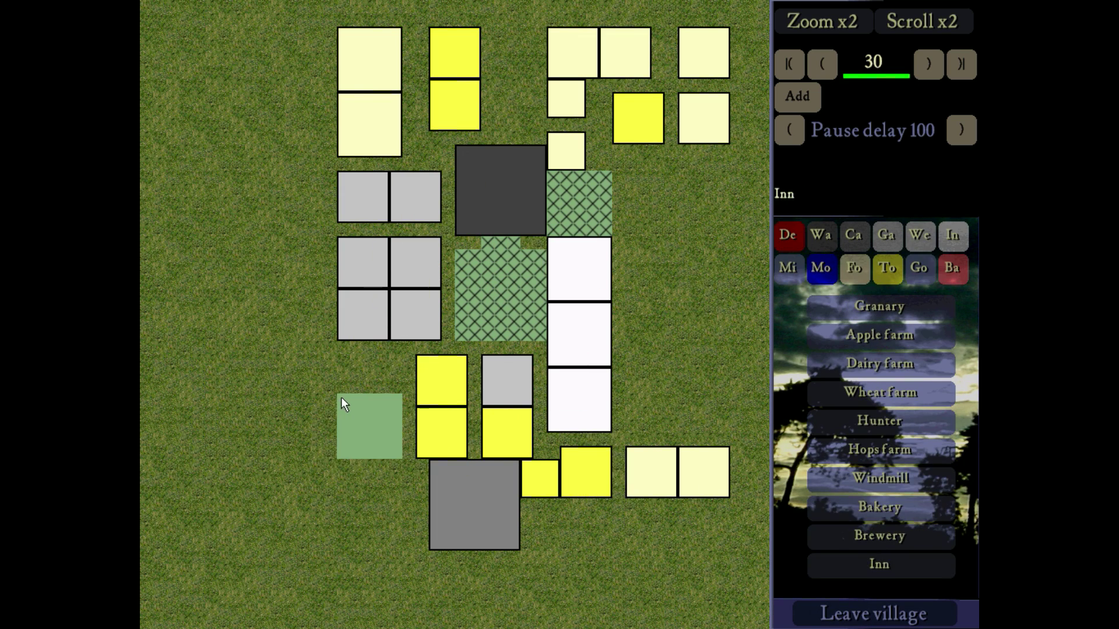
left_click(341, 397)
left_click(920, 234)
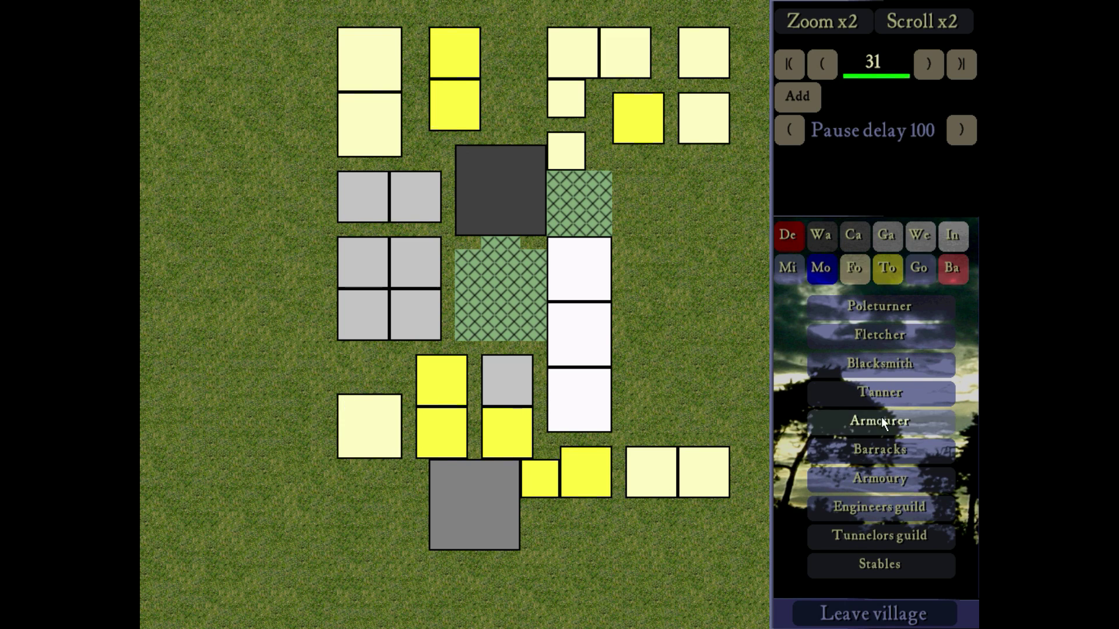
left_click(881, 394)
left_click(881, 309)
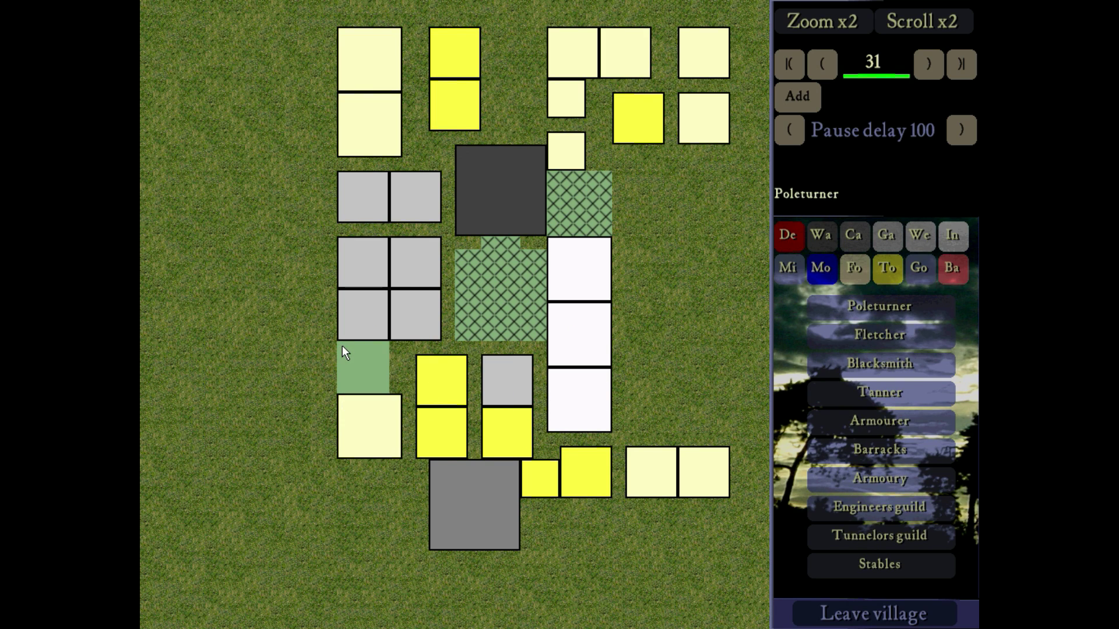
Place a well directly above the southwestern inn, aligned with its western edge
left_click(887, 268)
left_click(880, 449)
left_click(327, 360)
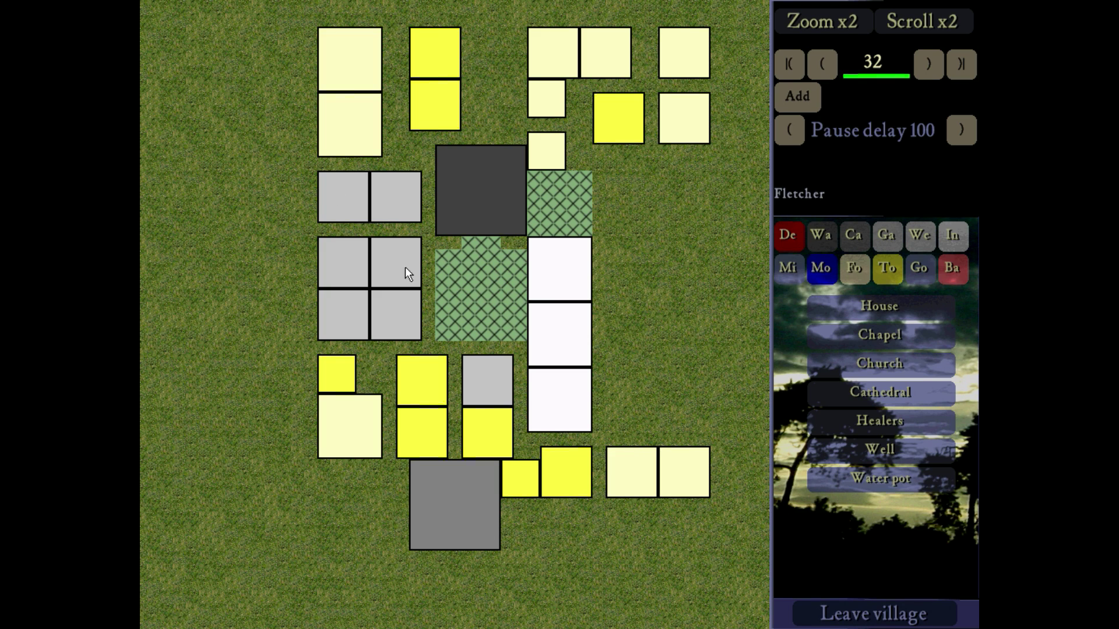
Place two houses east of the two northern houses, completing a two-by-two block above the keep
scroll(677, 379, "up", 3)
scroll(668, 373, "down", 2)
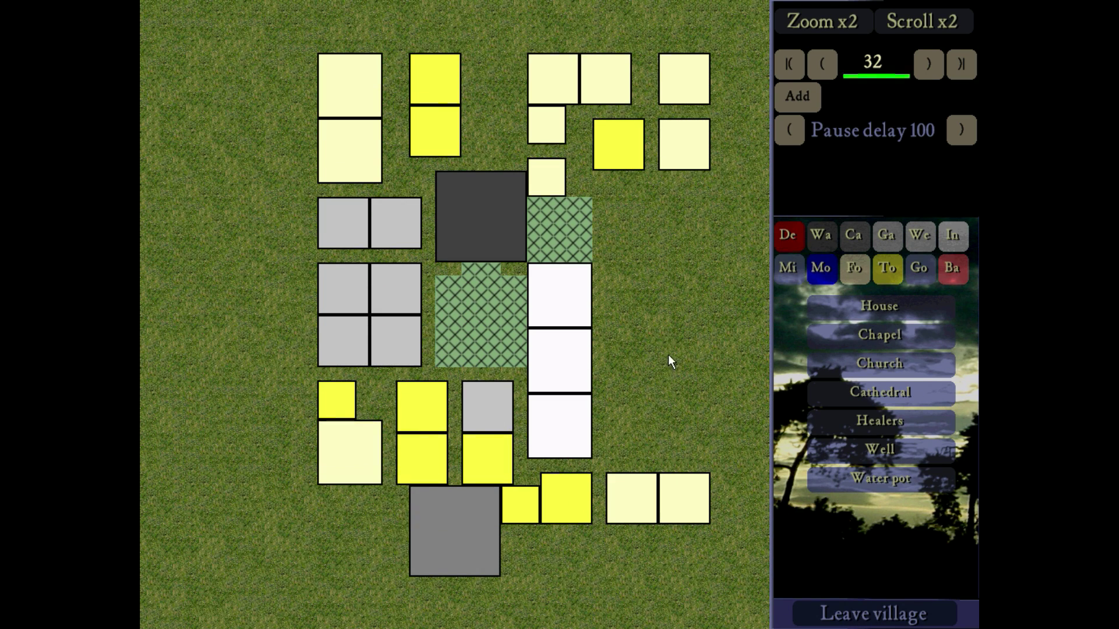
left_click(880, 307)
left_click(467, 59)
left_click(467, 112)
right_click(704, 324)
Fill the eastern side with ten bakeries in two columns, leaving narrow gaps between the blocks
key("Right")
left_click(887, 268)
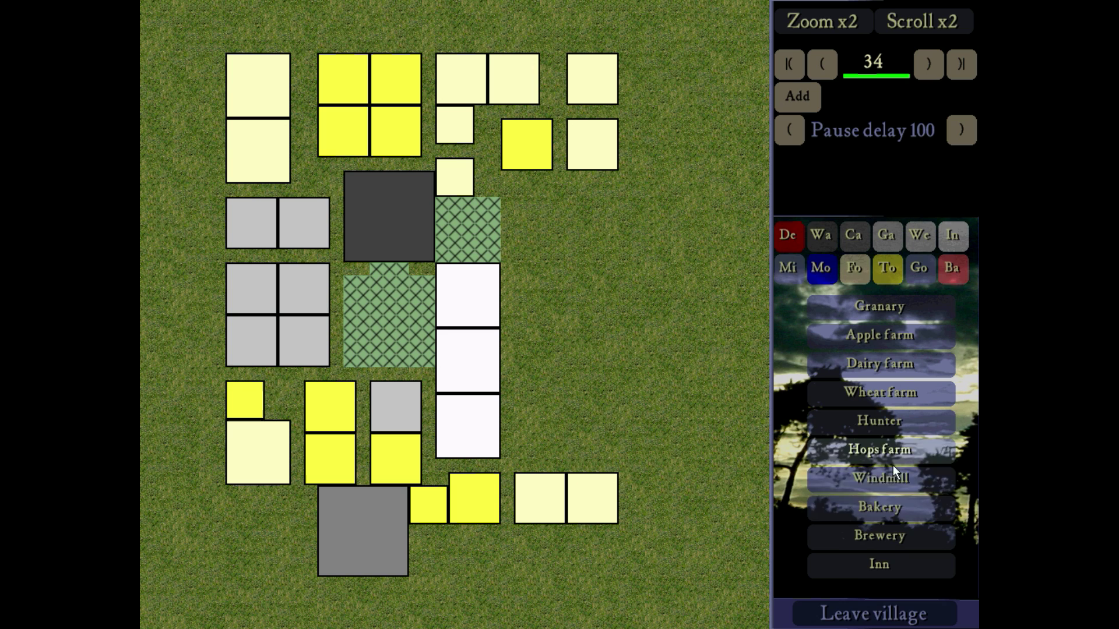
left_click(886, 507)
mouse_move(536, 429)
left_mouse_down()
mouse_move(574, 364)
mouse_move(512, 242)
mouse_move(580, 300)
left_mouse_up()
left_click(577, 293)
left_click(573, 177)
left_click(520, 177)
right_click(670, 159)
Delete the southwestern inn and the well above it
key("Left")
key("Down")
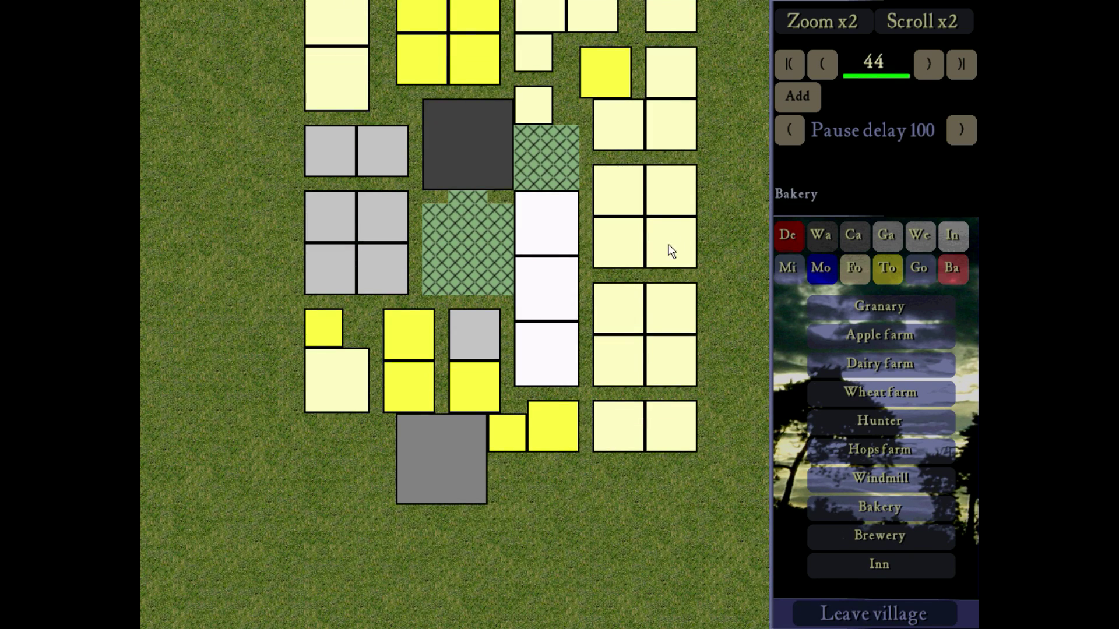
left_click(789, 236)
left_click(338, 362)
left_click(333, 331)
Place two inns in a column in the southwest with a narrow gap between them, and place the neighbouring northern house again
left_click(854, 269)
left_click(881, 566)
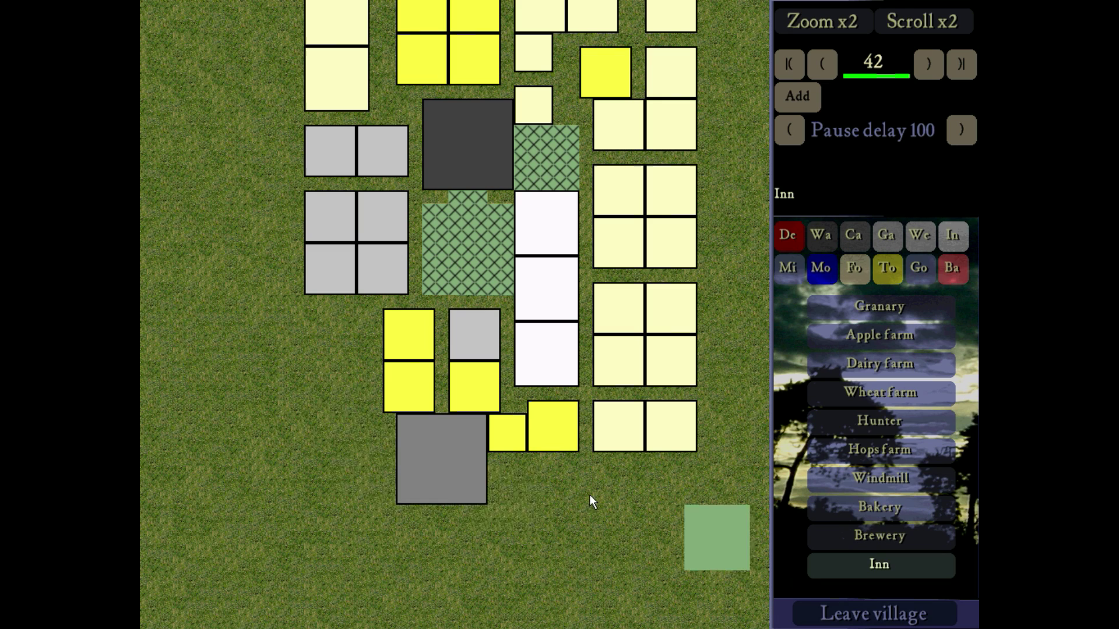
left_click(307, 394)
left_click(309, 317)
left_click(309, 319)
left_click(888, 268)
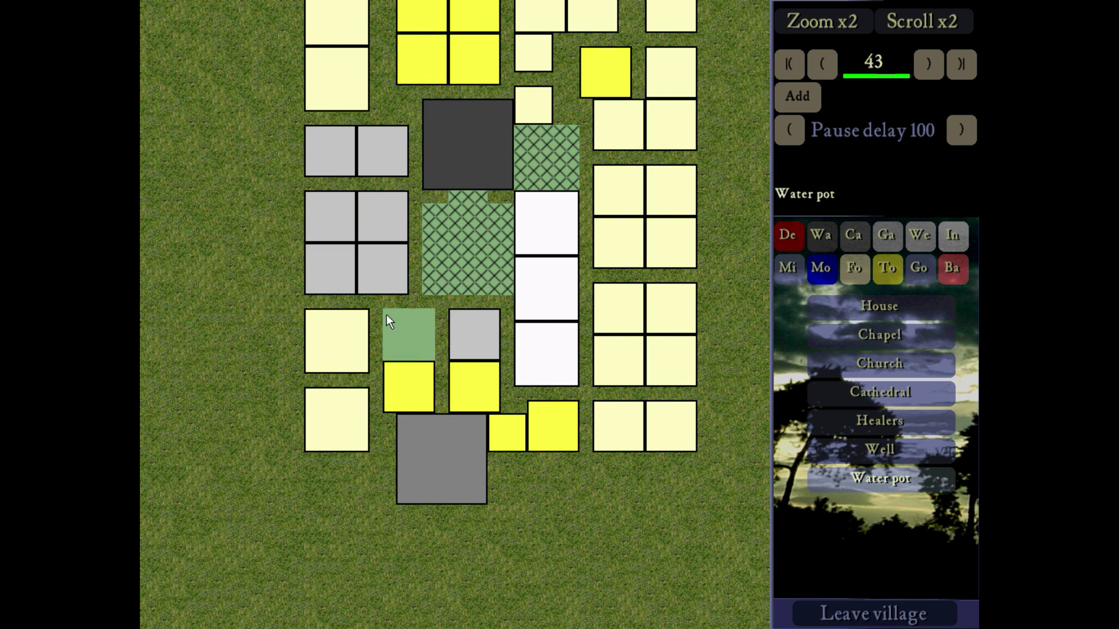
key("Up")
key("Left")
Place killing pits in the gaps between buildings along the northern, western and southwestern edges of the castle
left_click(854, 235)
left_click(880, 508)
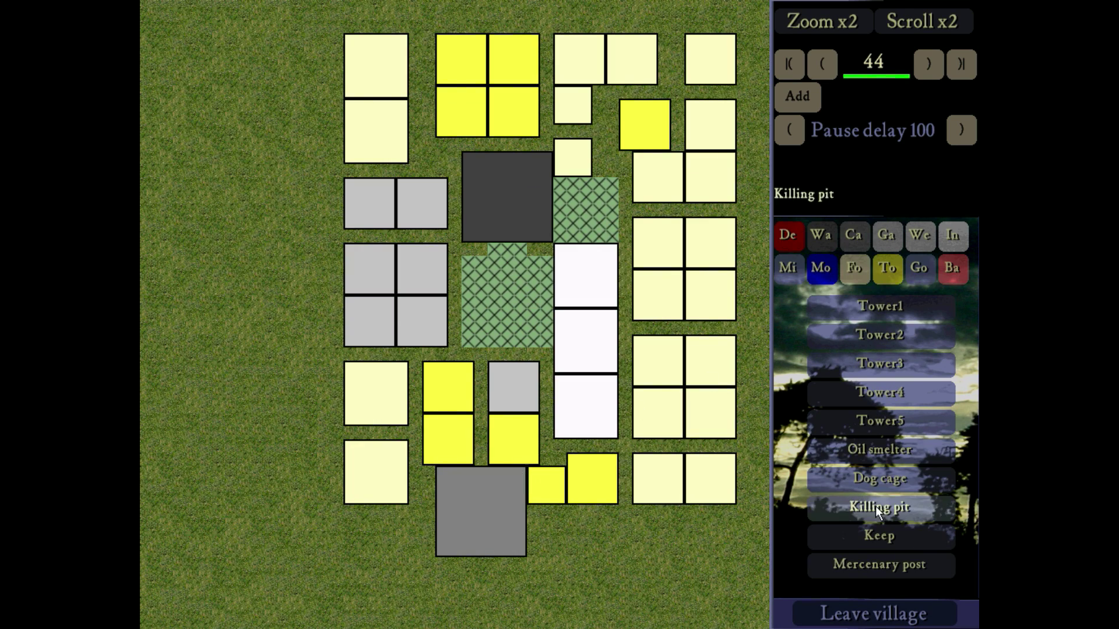
left_click(548, 42)
scroll(576, 39, "right", 2)
Delete the three northern killing pits, the two adjoining food buildings northeast of the keep and the windmill below them
left_click(787, 236)
left_click_drag(588, 38, 579, 36)
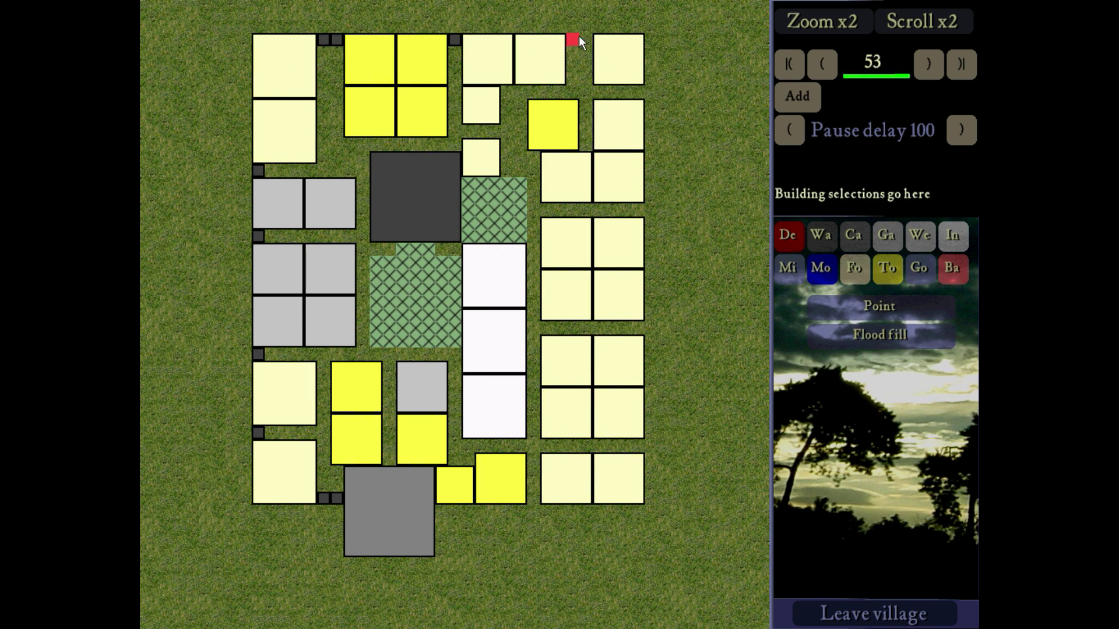
Try placing a granary one tile further east on the northern edge, early in the build order
left_click(854, 268)
left_click(880, 306)
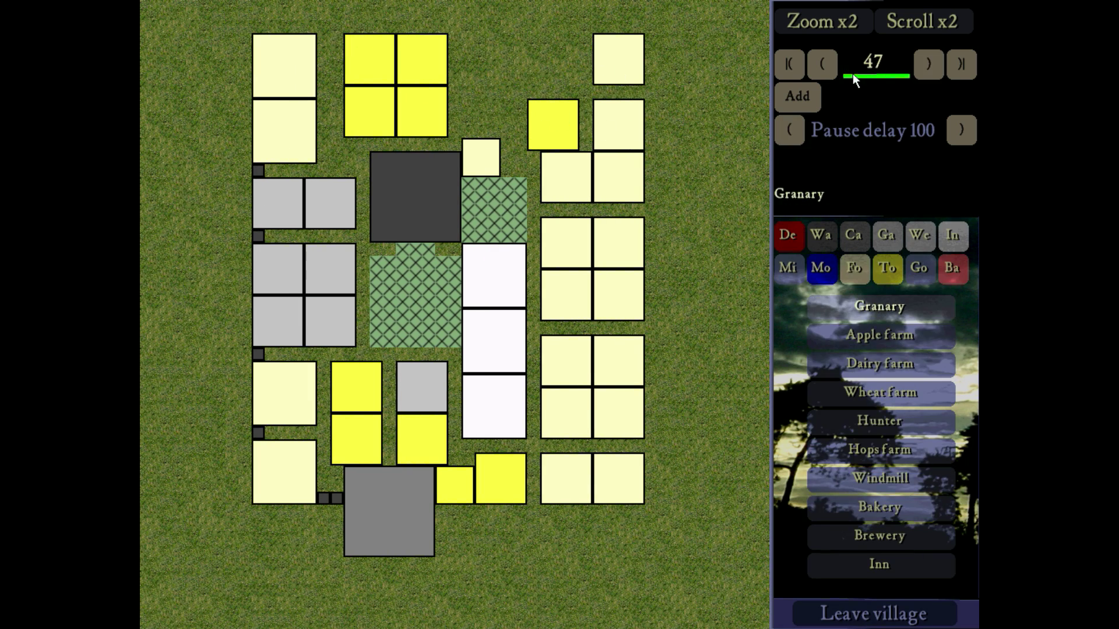
left_click(852, 76)
left_click(488, 41)
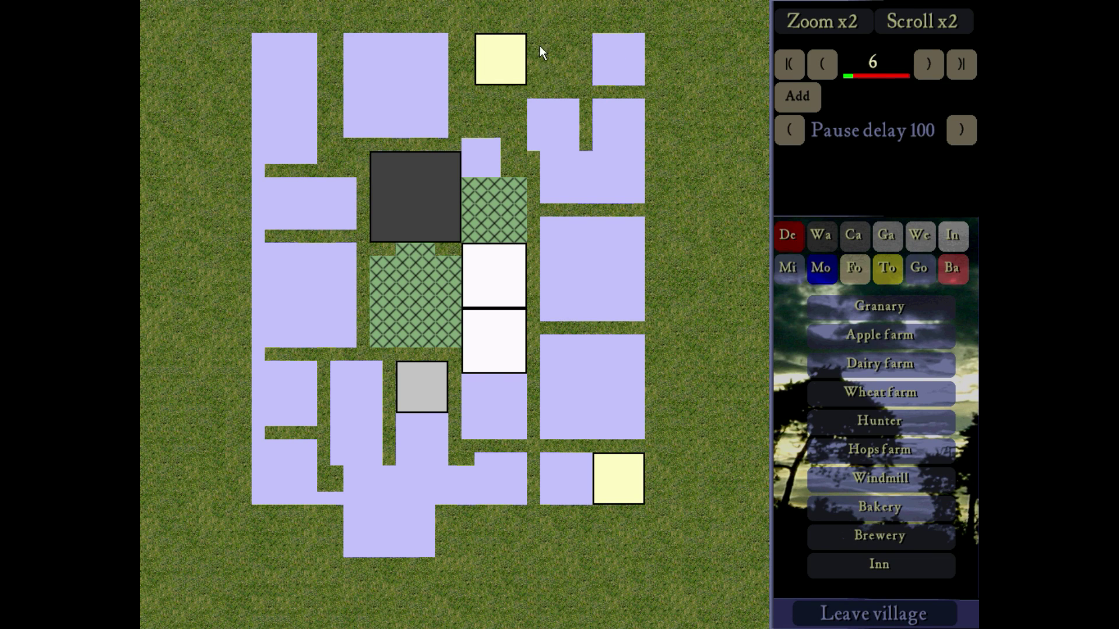
Delete the new granary and the remaining windmill, and place the granary again in the same spot after build step 3
left_click(784, 239)
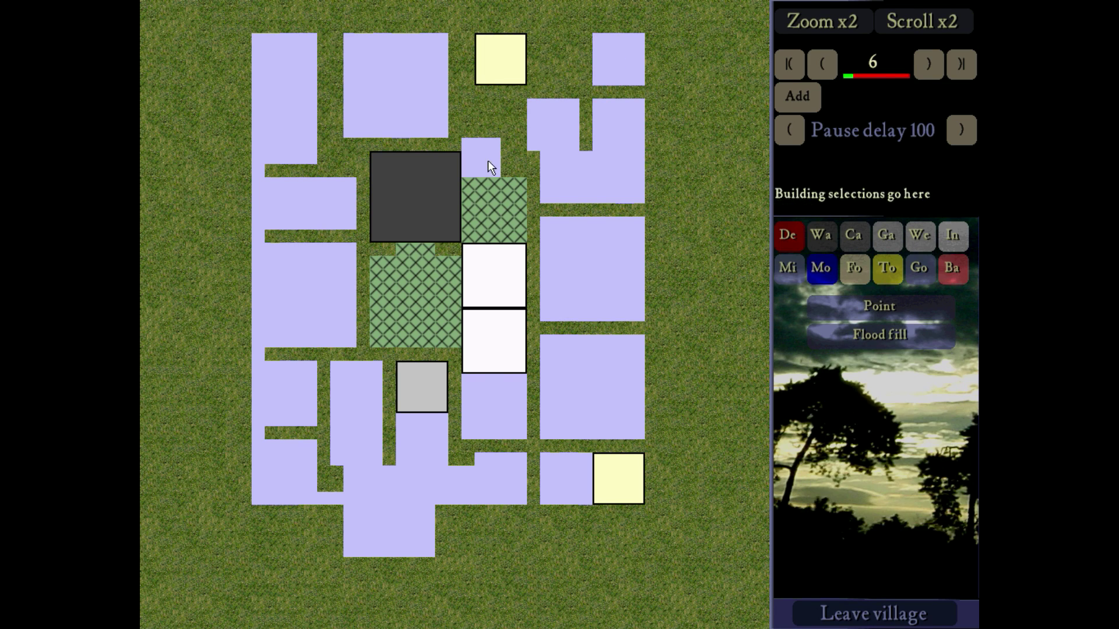
left_click(817, 65)
left_click(817, 65)
left_click(817, 65)
left_click(854, 268)
left_click(879, 306)
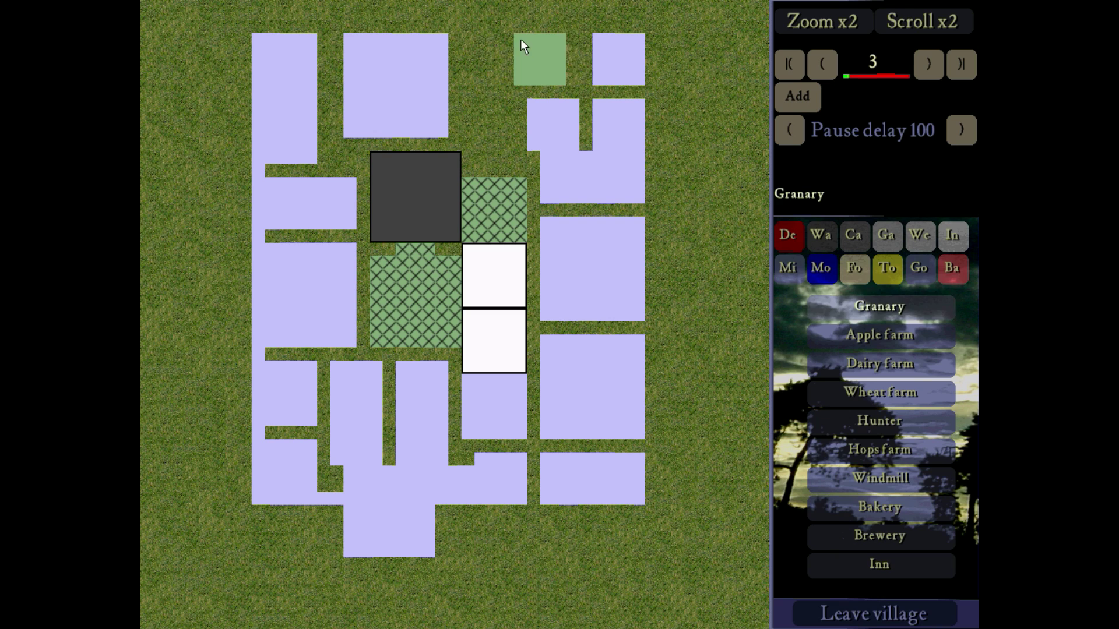
left_click(488, 44)
Place a windmill northeast of the keep after build step 7, and re-add the other windmill and the food building beside the granary
left_click(929, 61)
left_click(929, 60)
left_click(929, 60)
left_click(880, 478)
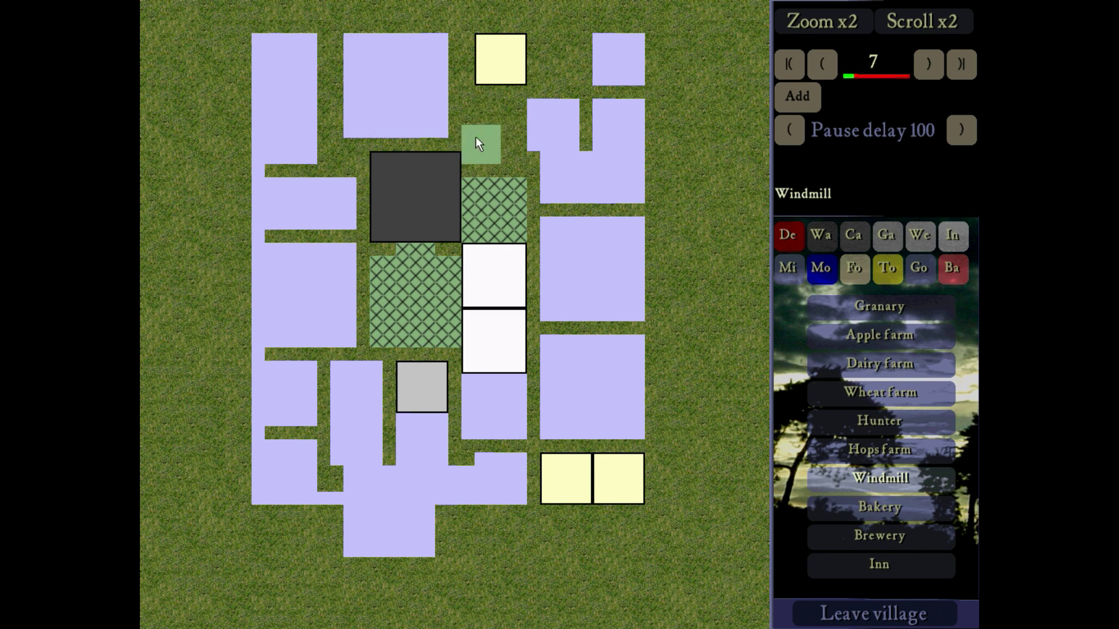
left_click(476, 139)
left_click(929, 64)
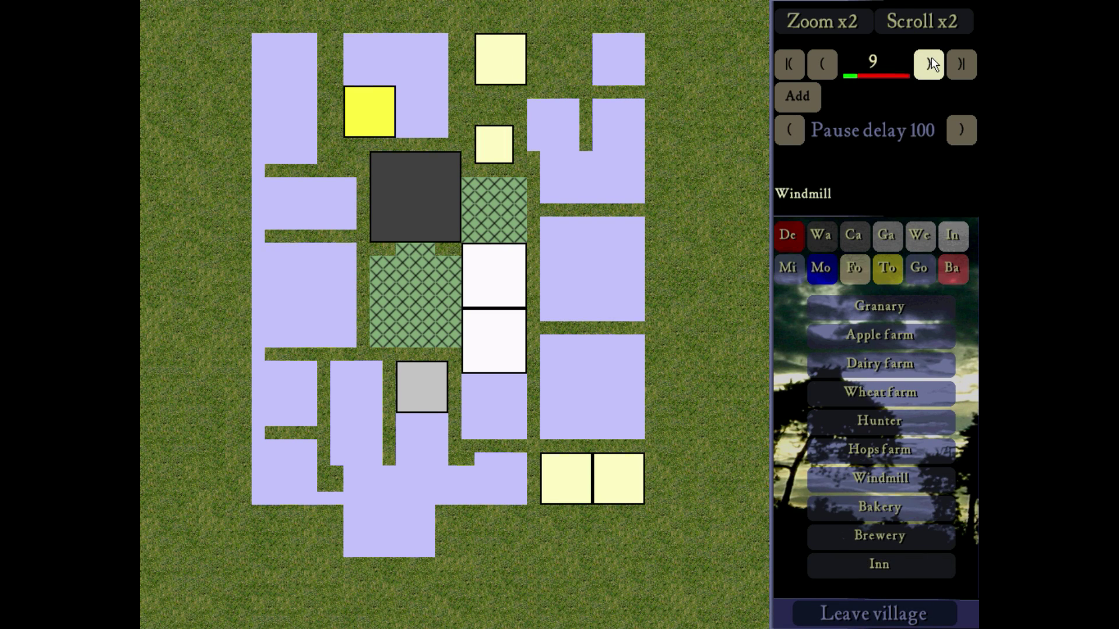
left_click(931, 58)
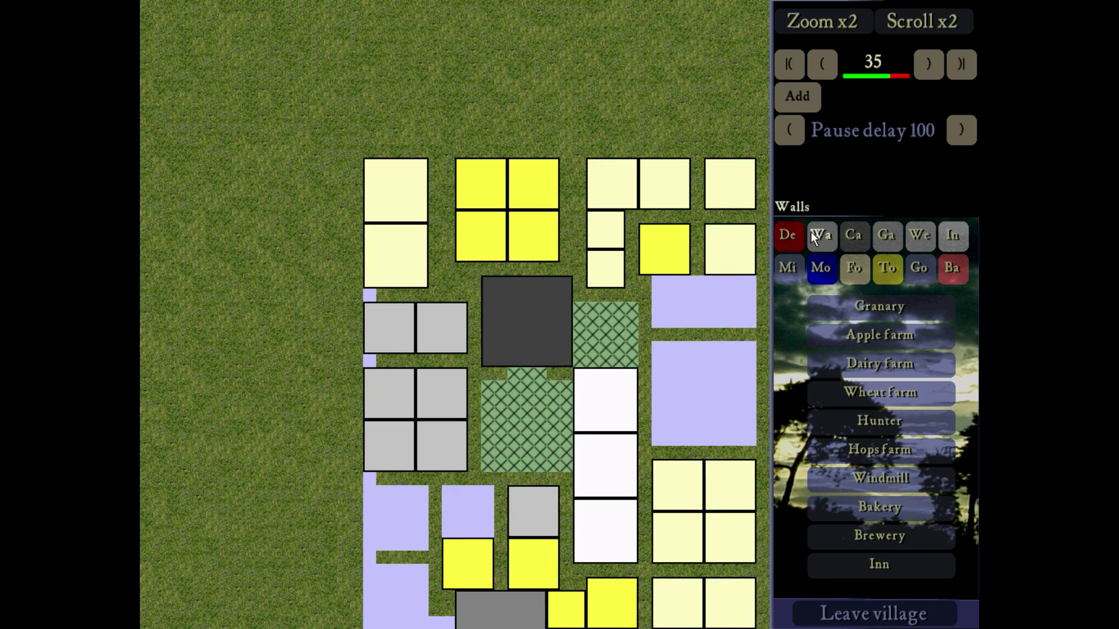
Replace the four houses north of the keep with a two-by-two block of bakeries, shifted one tile east
left_click(909, 512)
left_click(532, 227)
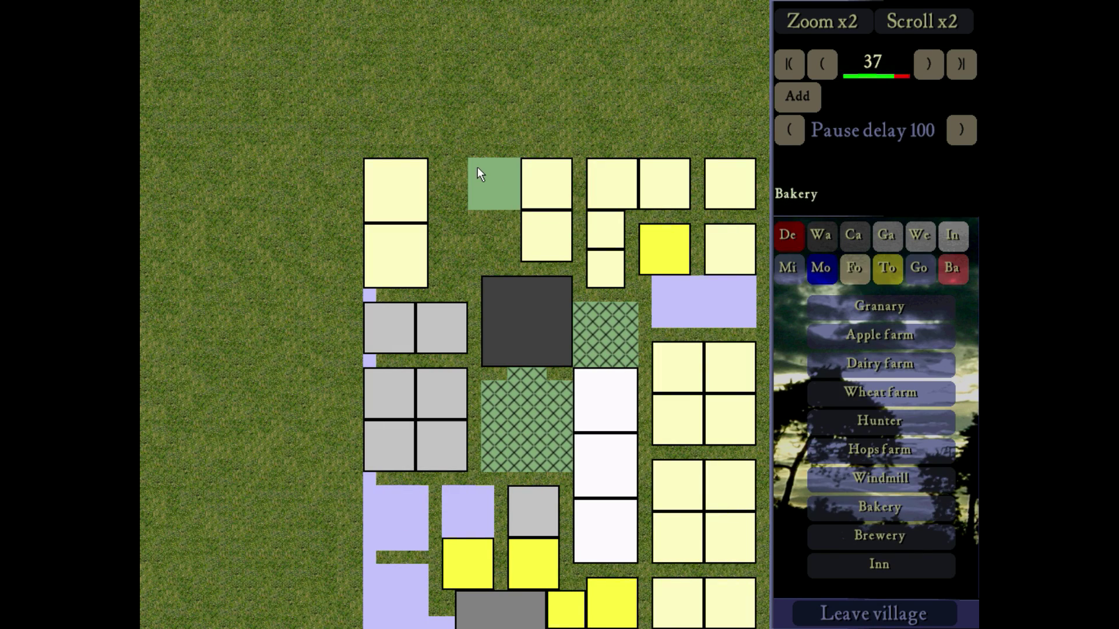
left_click(478, 170)
left_click(483, 227)
Place a well on the northern edge between the northwestern inn and the bakery block
left_click(887, 268)
left_click(880, 449)
left_click(446, 182)
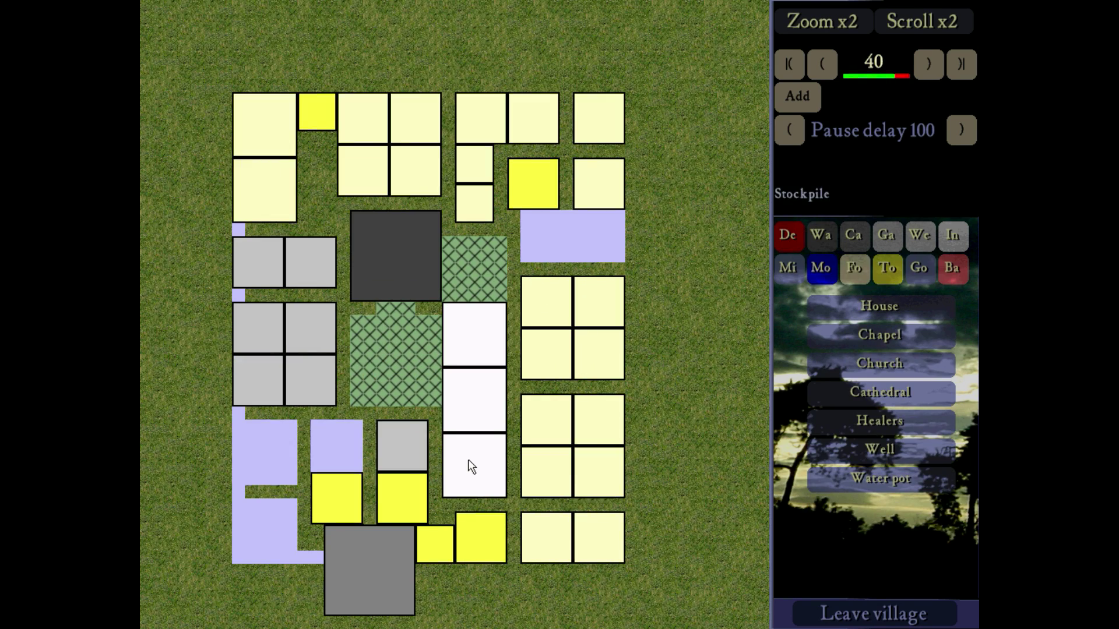
At the end of the build order, place single killing pits in the gaps along the northern, eastern and southeastern edges
key("Up")
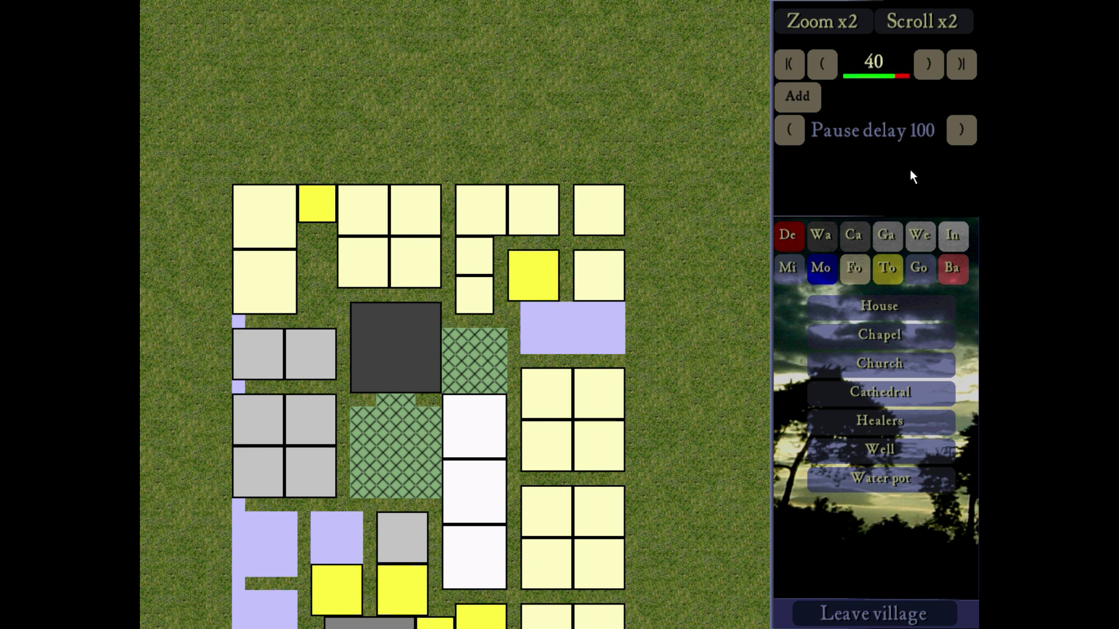
left_click(962, 64)
left_click(853, 236)
left_click(880, 508)
left_click(448, 190)
left_click(566, 190)
left_click(618, 243)
left_click(619, 361)
left_click(618, 479)
left_click(512, 446)
Delete the large grey building on the southern edge and extend the row of killing pits across its place
left_click(788, 236)
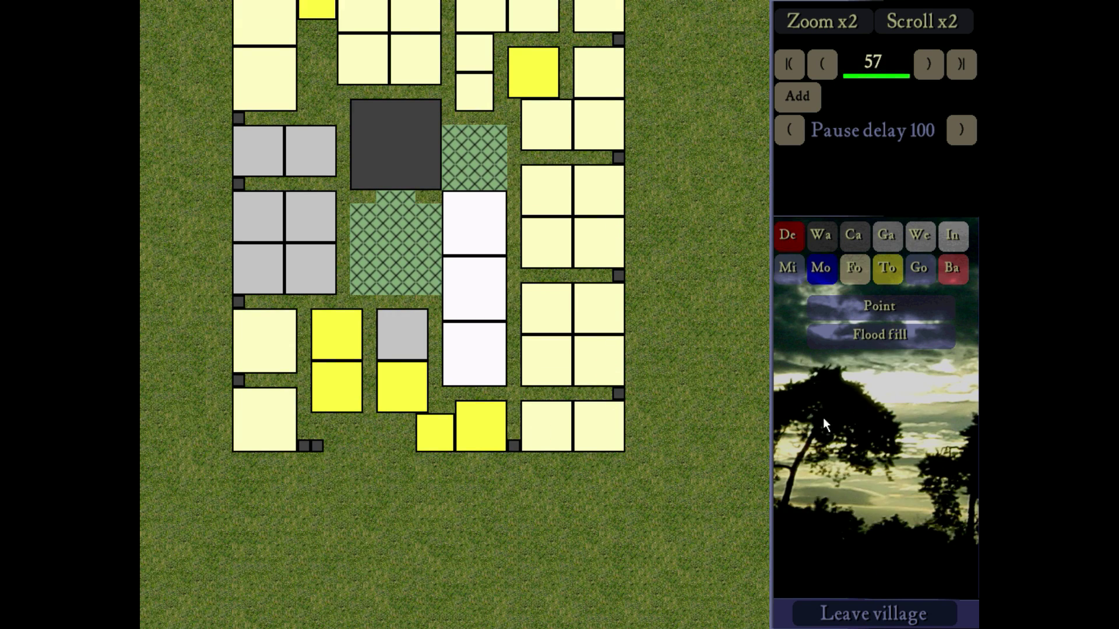
left_click(853, 236)
left_click(881, 514)
left_click_drag(331, 445, 408, 446)
key("Up")
left_click(821, 237)
left_click(880, 306)
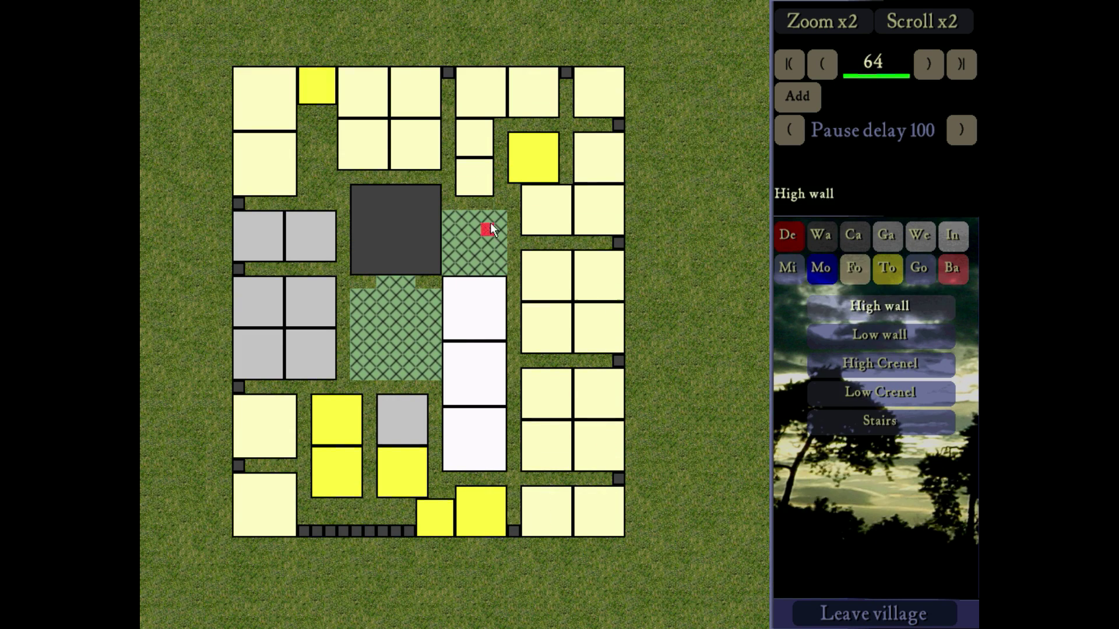
key("Up")
key("Left")
key("Down")
key("Down")
key("Down")
mouse_move(273, 156)
left_mouse_down()
mouse_move(701, 474)
mouse_move(702, 558)
left_mouse_up()
key("Up")
key("Up")
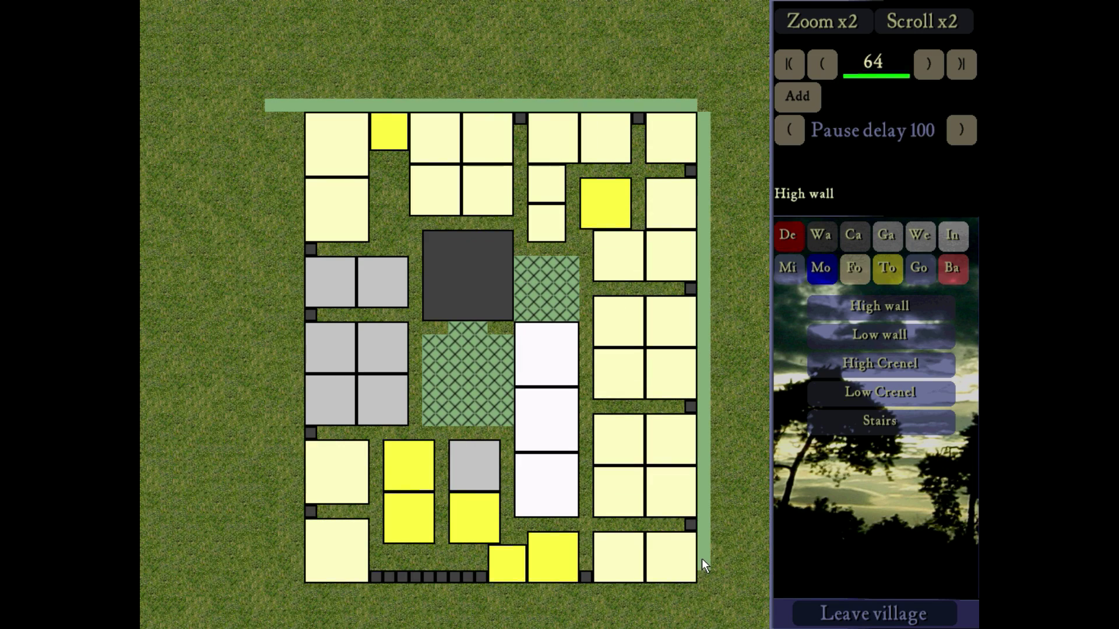
right_click(701, 559)
Try enclosing the castle with a high wall along its northern and eastern edges, and delete that wall
left_click(854, 316)
left_click_drag(310, 106, 704, 572)
key("Down")
mouse_move(691, 519)
left_mouse_down()
mouse_move(572, 517)
mouse_move(298, 138)
left_mouse_up()
key("Up")
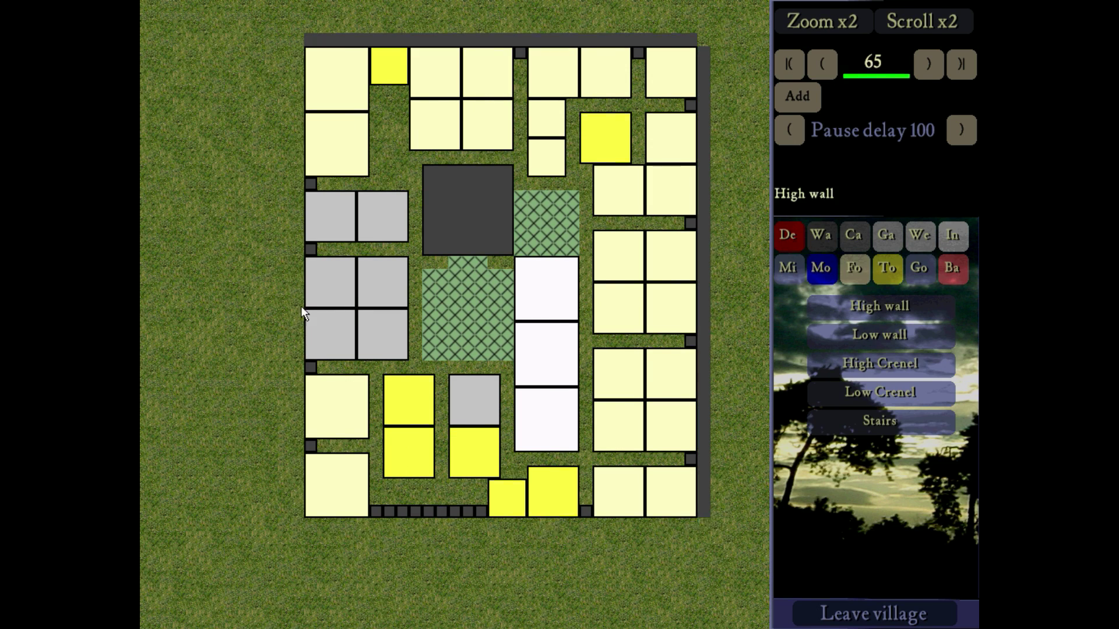
left_click(789, 239)
left_click(704, 239)
left_click(822, 236)
left_click(852, 301)
mouse_move(310, 39)
left_mouse_down()
mouse_move(704, 524)
mouse_move(298, 40)
left_mouse_up()
left_click(865, 317)
right_click_drag(680, 251, 653, 349)
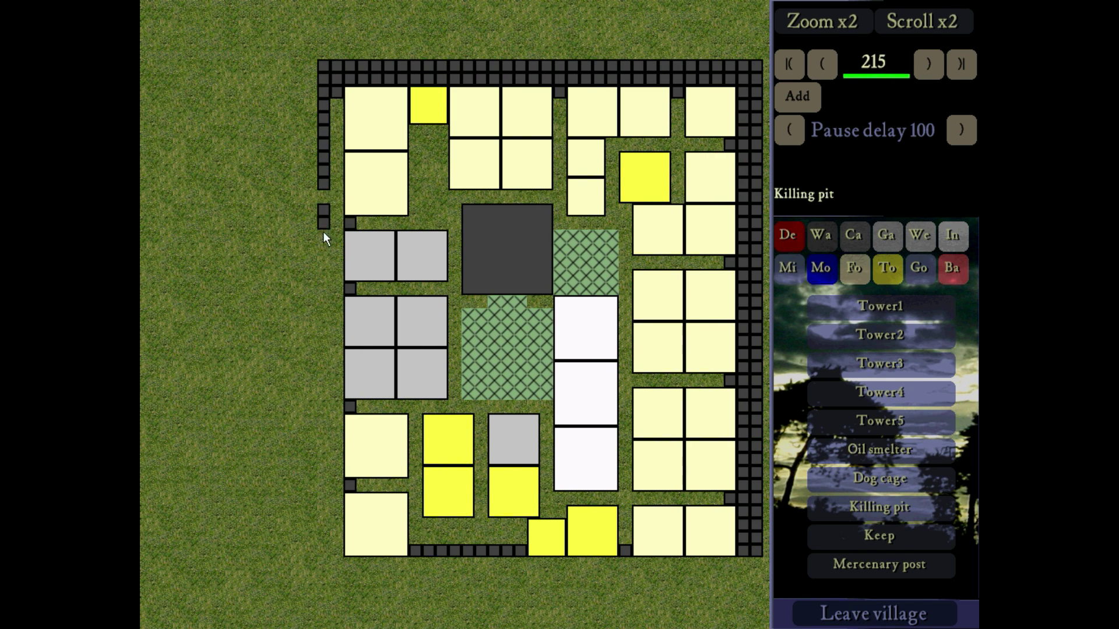
Extend the killing pits along the castle's western side, and save the castle under a file name ending in 4
left_click_drag(323, 231, 324, 344)
key("ctrl+s")
key("BackSpace")
type("4")
key("Return")
left_click_drag(337, 104, 340, 152)
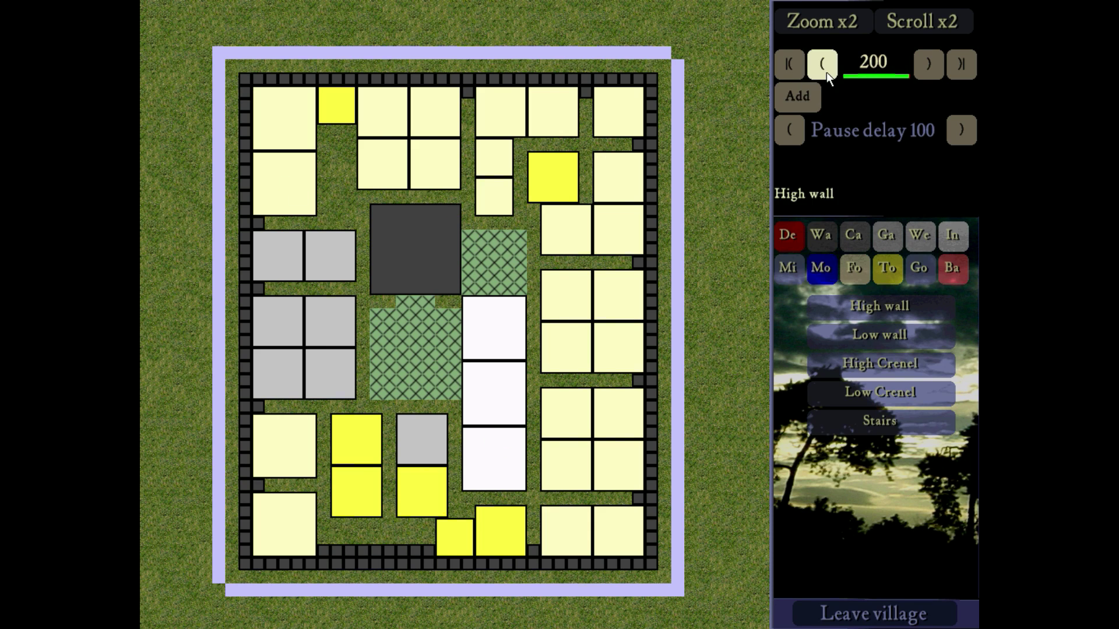
Add a second high wall layer directly inside the outer ring and delete all the killing pits
mouse_move(240, 67)
left_mouse_down()
mouse_move(662, 576)
mouse_move(653, 575)
left_mouse_up()
left_click(790, 234)
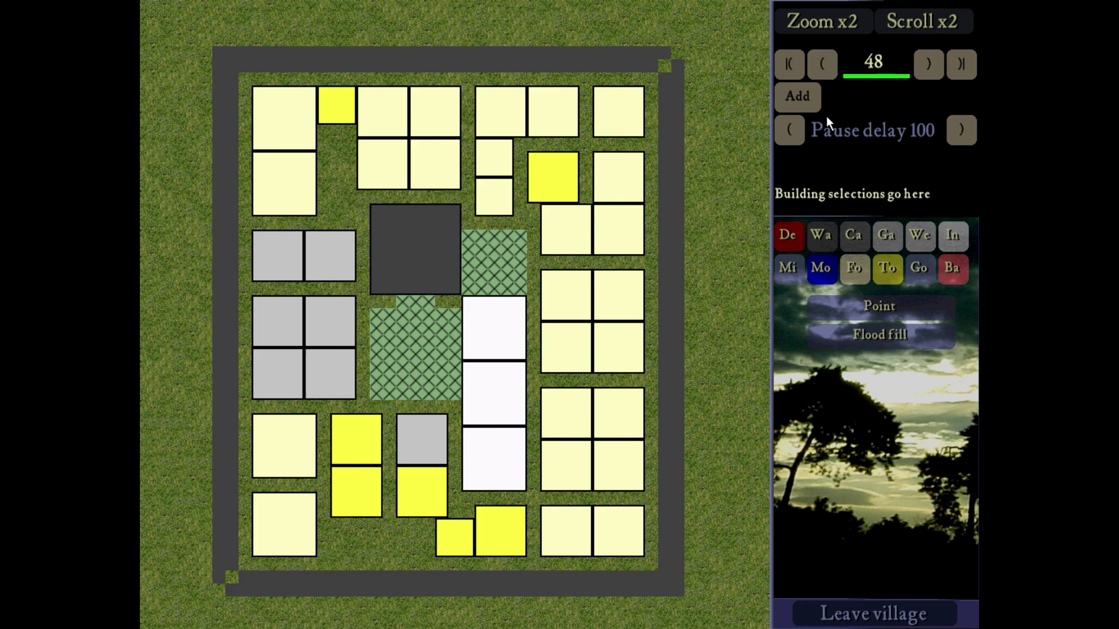
Place killing pits again in the gaps along the castle's edges and in a row along the southern edge
left_click(866, 236)
left_click(880, 507)
mouse_move(322, 550)
left_mouse_down()
mouse_move(423, 550)
mouse_move(638, 372)
mouse_move(585, 95)
mouse_move(267, 484)
left_mouse_up()
left_click(788, 236)
left_click(586, 106)
Step back in the build order ahead of the outer walls and draw an inner high wall ring tight around the buildings
left_click(820, 68)
left_click(821, 67)
left_click(820, 236)
left_click(874, 307)
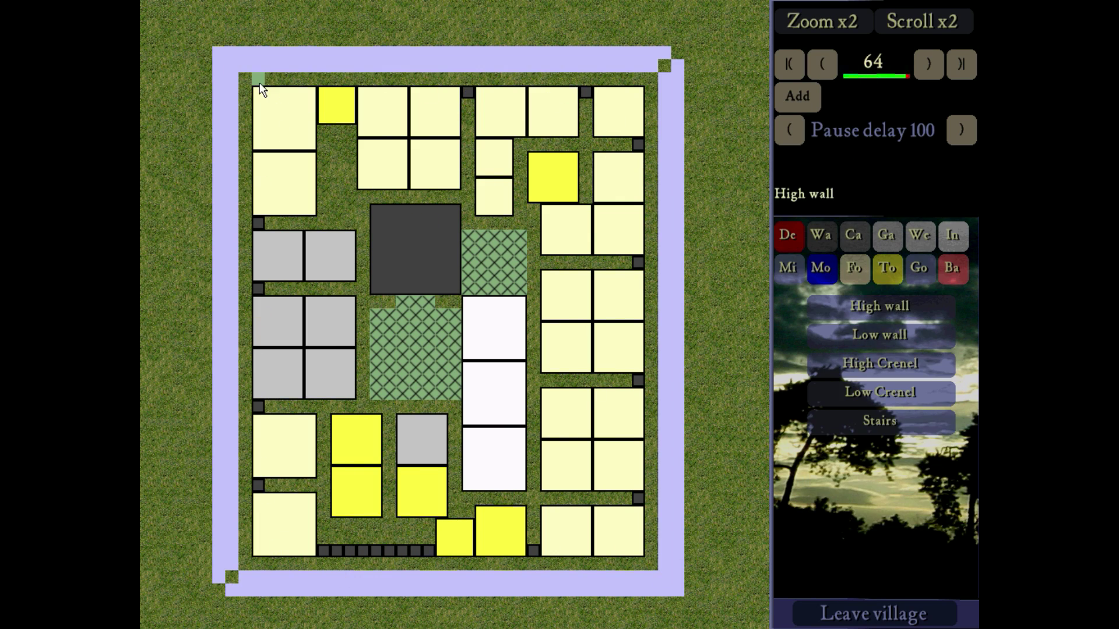
mouse_move(260, 80)
left_mouse_down()
mouse_move(652, 561)
mouse_move(244, 88)
left_mouse_up()
Delete the killing pits in the northeastern gap, along the eastern edge and beside the southeastern bakeries
left_click(788, 236)
left_click(585, 93)
left_click(639, 144)
left_click(639, 381)
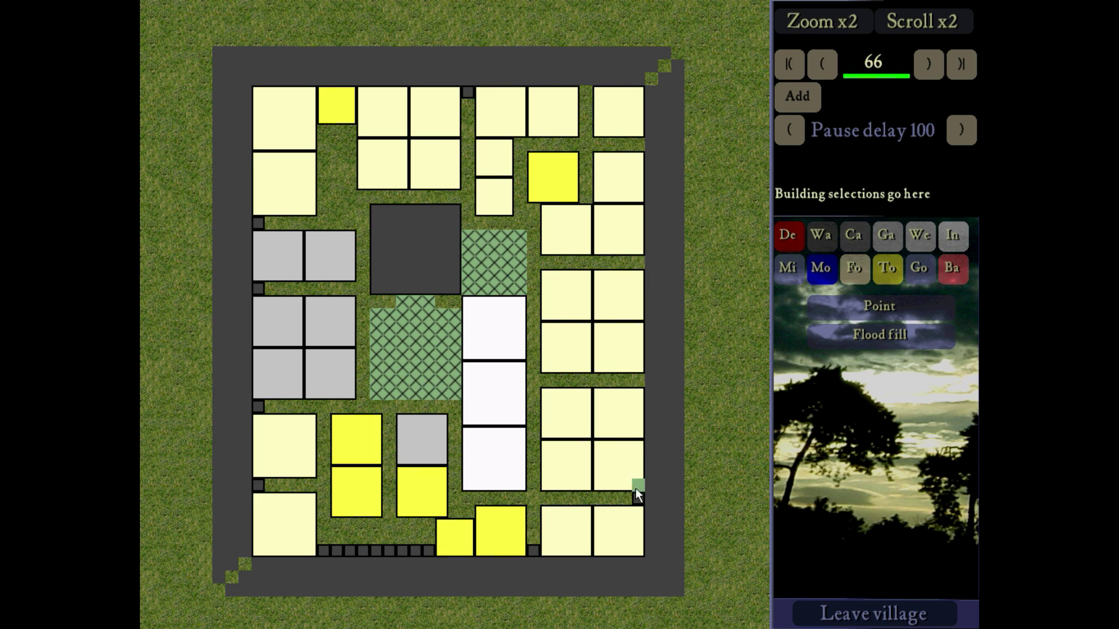
left_click(638, 499)
left_click(533, 551)
Delete the whole southern row of killing pits with Flood fill and the western pits one by one
left_click(872, 332)
left_click(400, 548)
left_click(837, 305)
left_click(258, 485)
left_click(258, 406)
left_click(259, 288)
left_click(258, 224)
Step back in the build order ahead of the outer walls and place a Tower5 in the open ground northeast of the castle
left_click(826, 67)
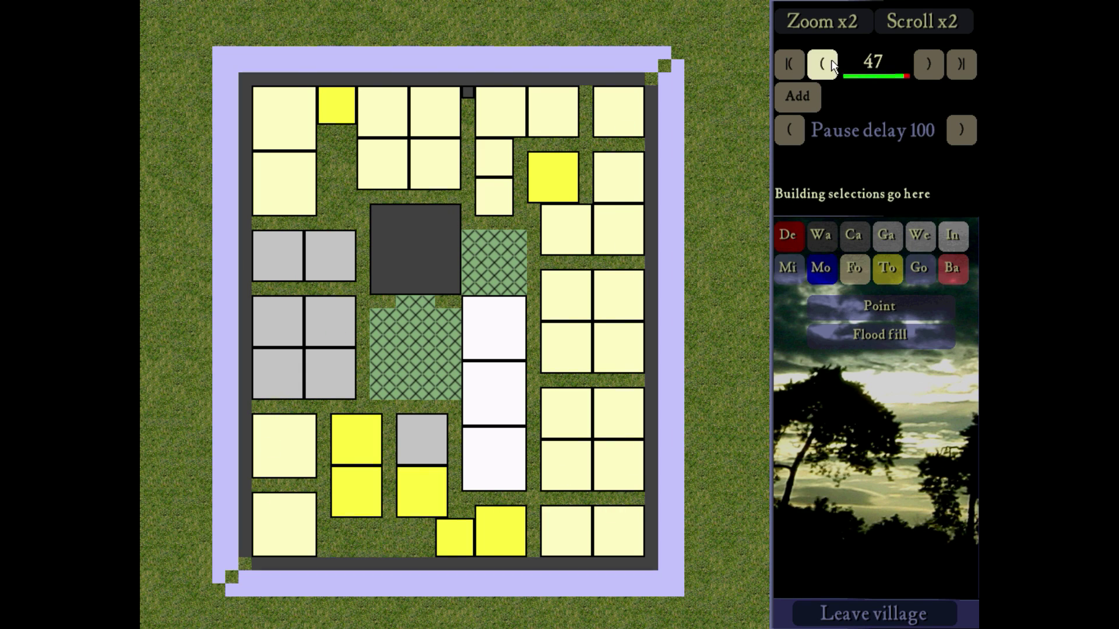
left_click(821, 236)
key("Left")
left_click(852, 237)
left_click(872, 421)
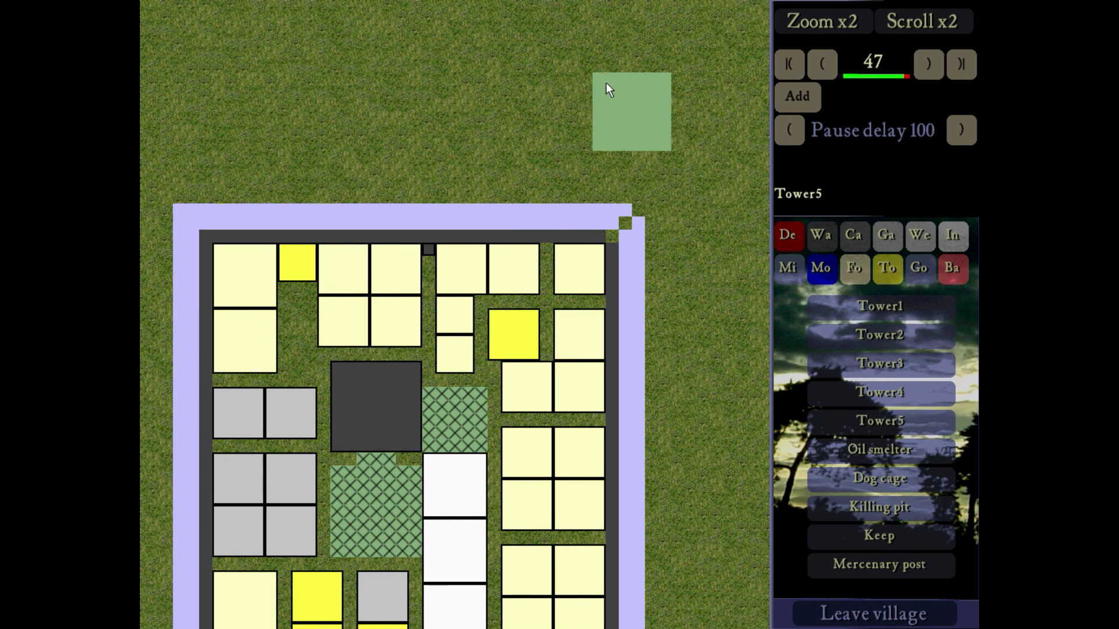
key("Right")
key("Right")
left_click(651, 109)
Draw a thick diagonal low wall running southwest from the tower
left_click(820, 236)
left_click(876, 339)
mouse_move(606, 209)
left_mouse_down()
mouse_move(659, 156)
mouse_move(597, 184)
left_mouse_up()
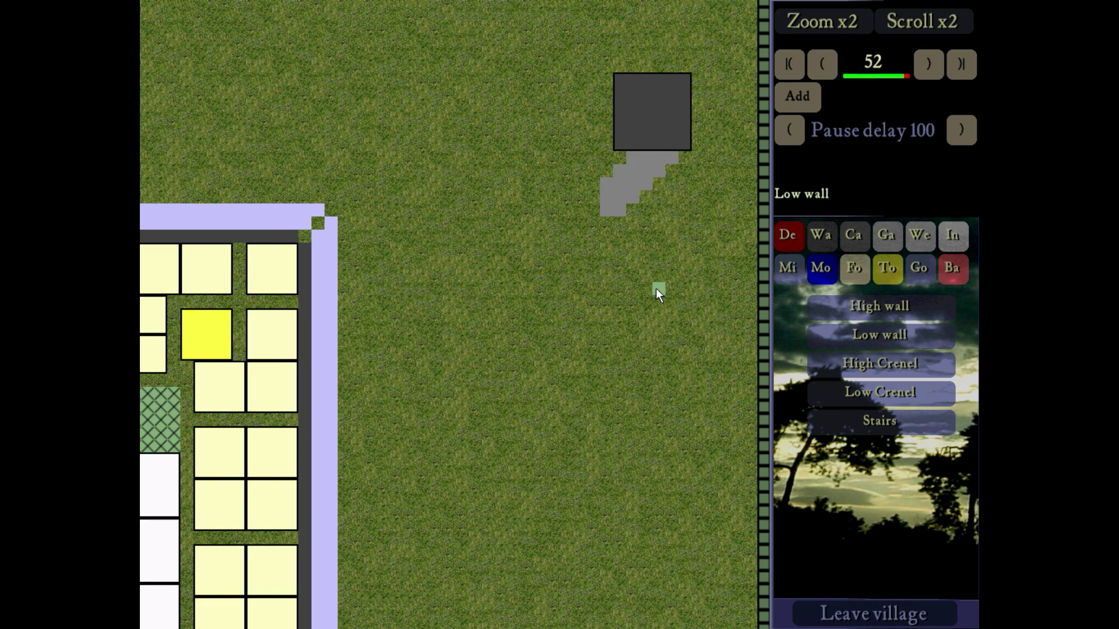
left_click(593, 210)
Place a second Tower5 in the open ground east of the castle, in line south of the first tower
left_click(859, 234)
key("Down")
left_click(877, 421)
left_click(632, 333)
Trim the edge cells of the diagonal low wall directly below the northern outer tower with Point deletion
left_click(822, 236)
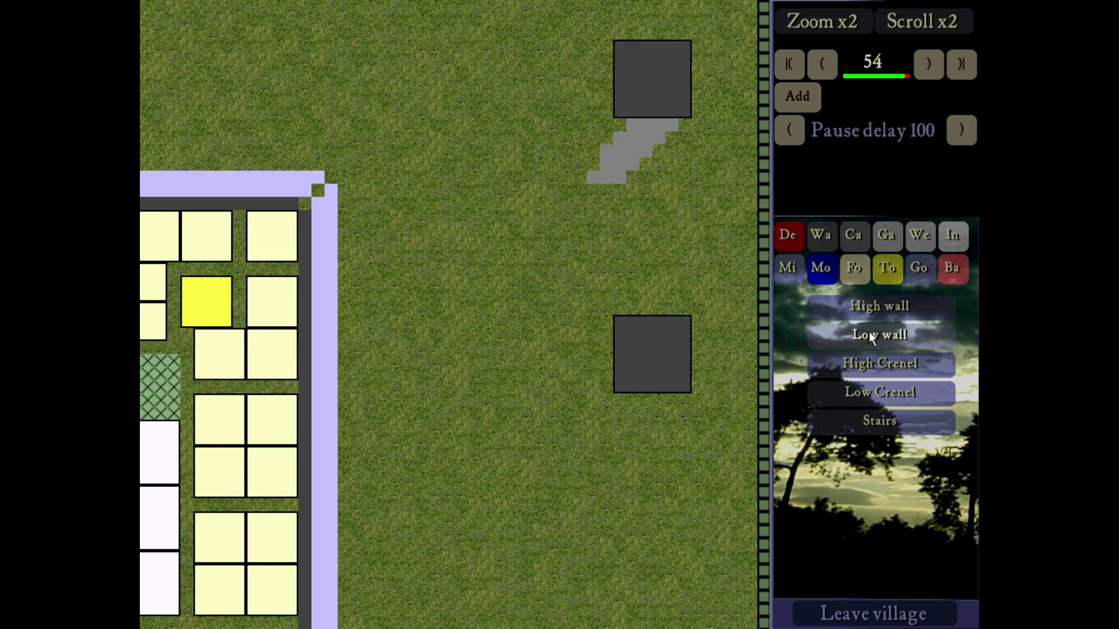
left_click(869, 332)
key("Down")
key("Up")
left_click(789, 236)
left_click(877, 307)
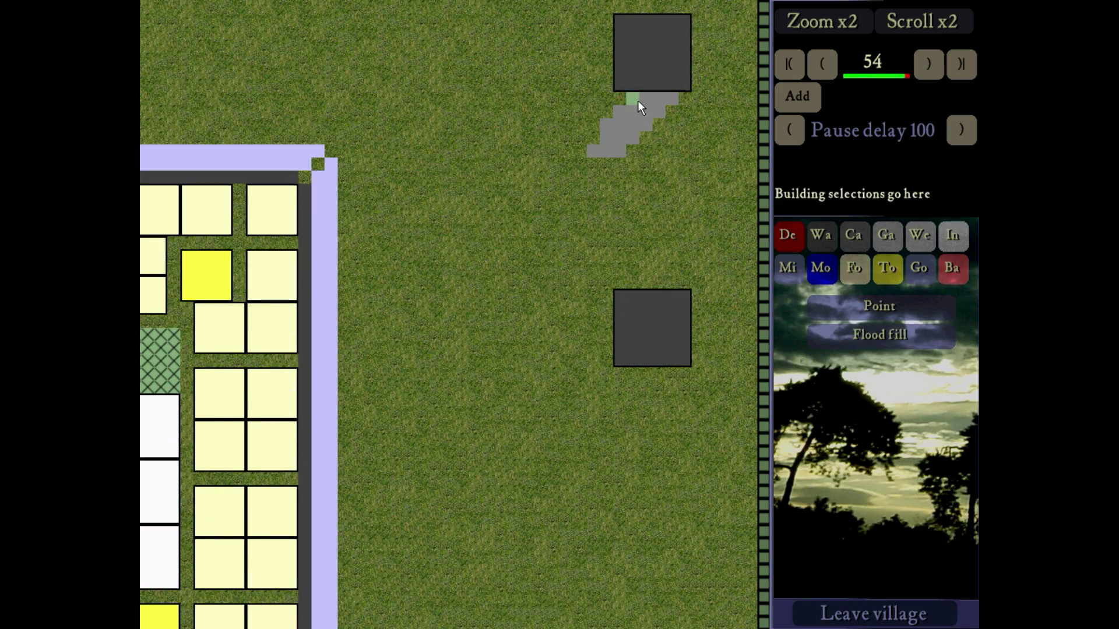
left_click_drag(637, 100, 607, 125)
right_click(684, 214)
left_click(789, 236)
left_click(673, 99)
right_click(679, 201)
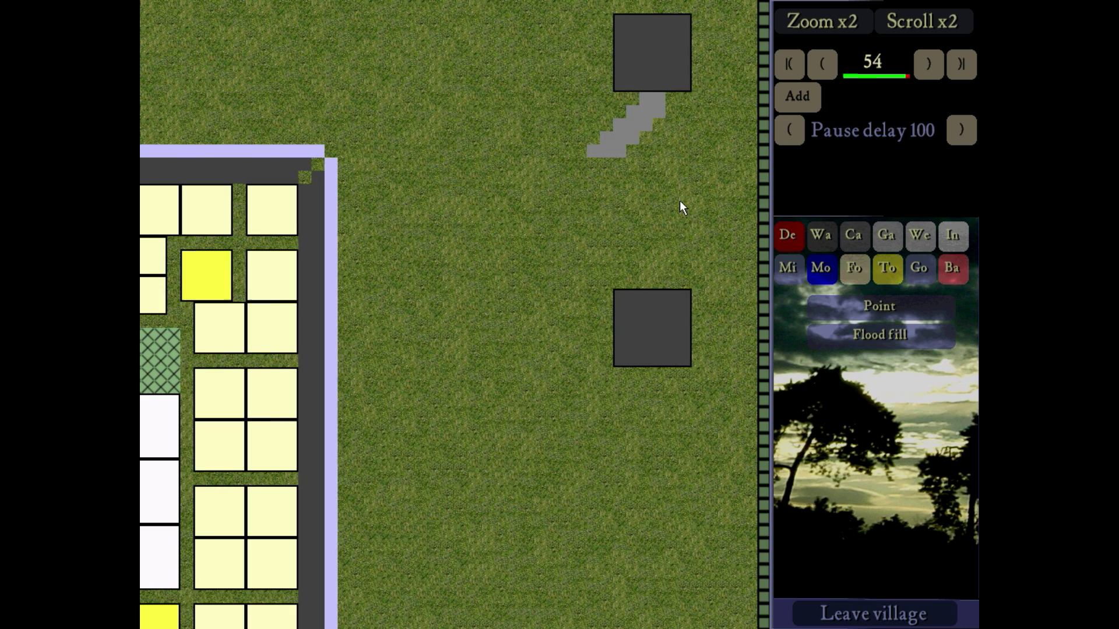
Step back in the build order and draw a high wall diagonally through the middle of the low wall below the northern outer tower
key("Left")
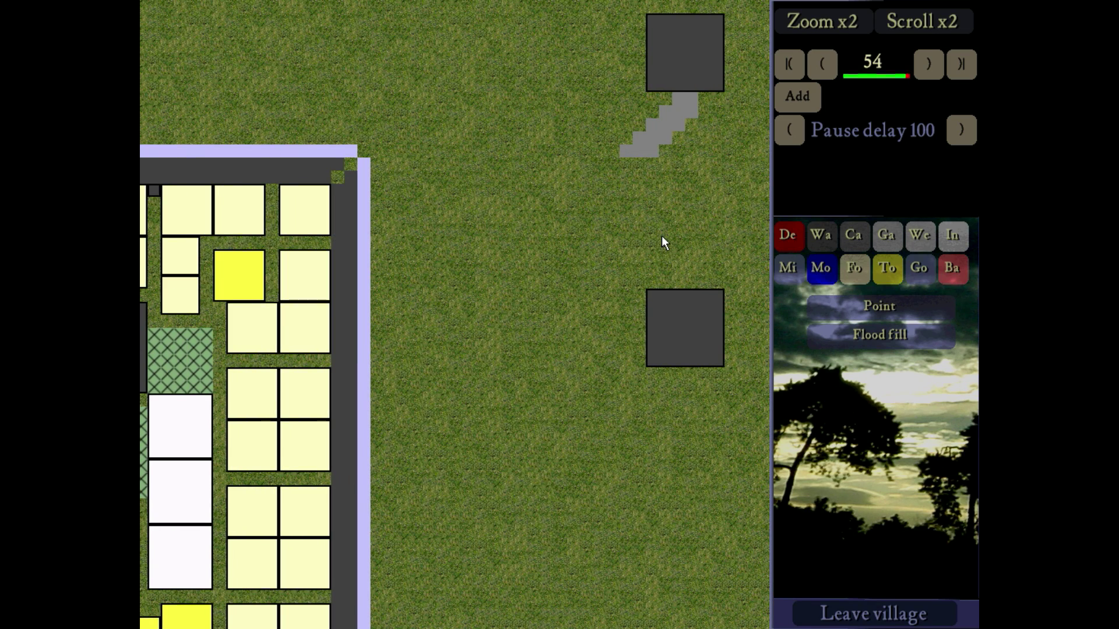
left_click(821, 236)
left_click(879, 307)
key("Left")
left_click(820, 63)
left_click(821, 63)
key("Right")
key("Up")
mouse_move(672, 301)
left_mouse_down()
mouse_move(727, 254)
mouse_move(659, 371)
left_mouse_up()
left_click(789, 236)
left_click(880, 335)
left_click(659, 337)
left_click(822, 236)
left_click(880, 307)
left_click_drag(714, 250, 673, 300)
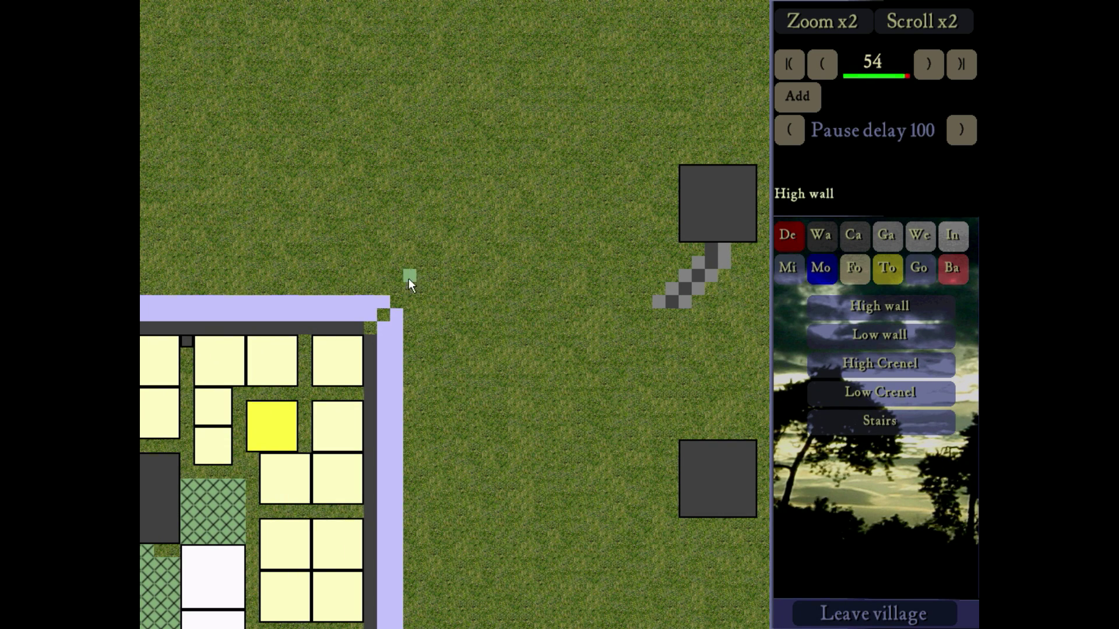
left_click_drag(373, 324, 475, 236)
left_click(879, 335)
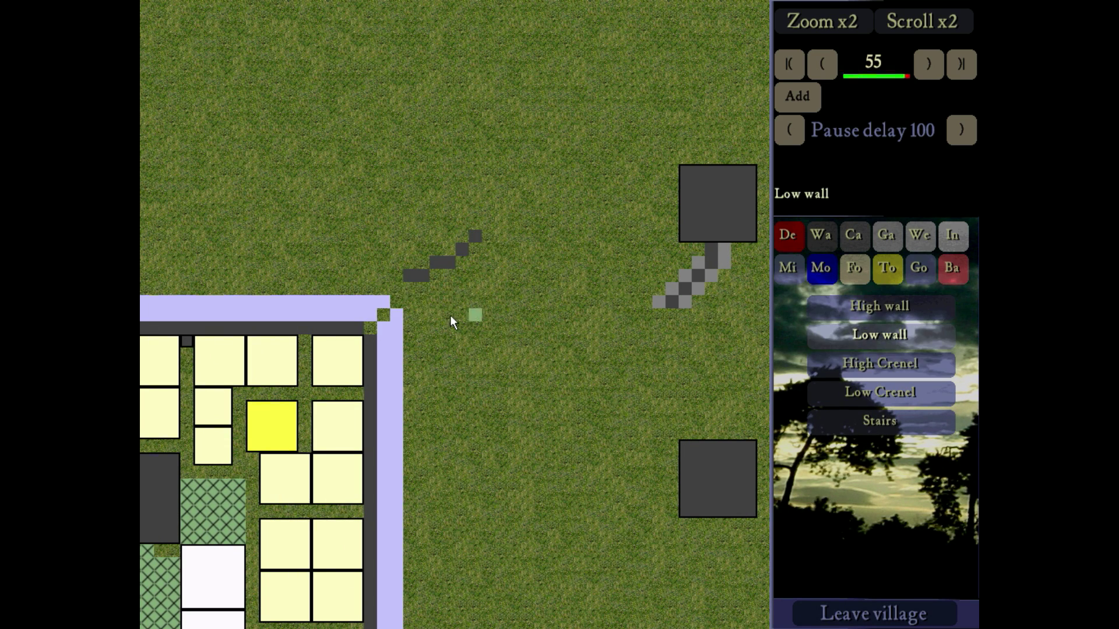
left_click(789, 236)
left_click(879, 335)
left_click(460, 249)
left_click(825, 69)
key("Left")
Draw a short diagonal low wall outward from the castle's northeast corner
left_click(822, 236)
left_click(892, 335)
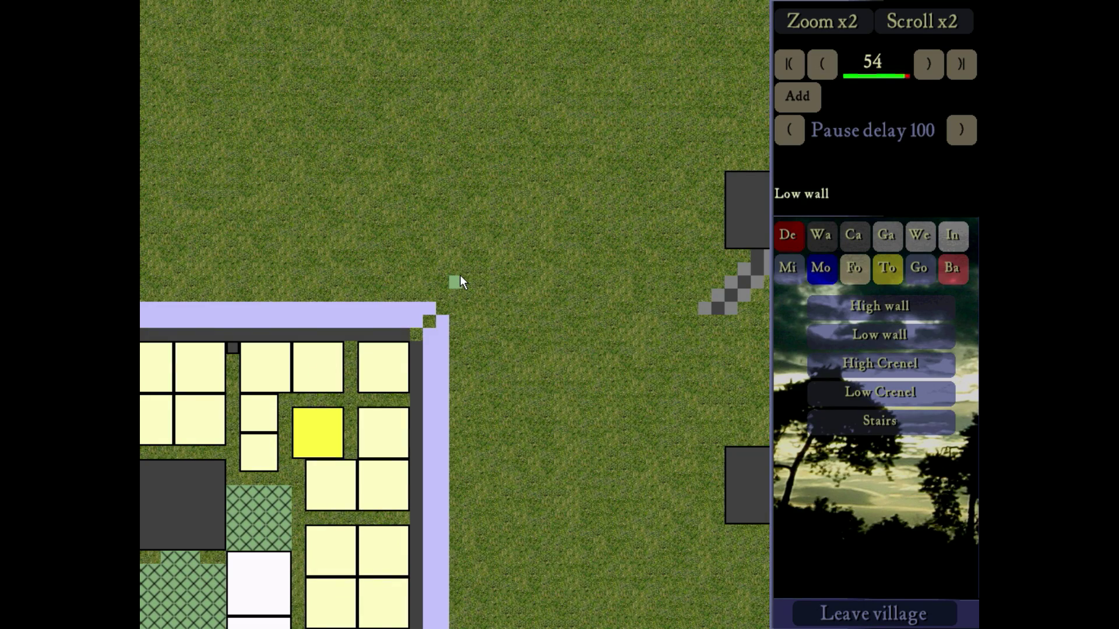
left_click_drag(459, 276, 421, 330)
key("Right")
left_click_drag(405, 284, 391, 307)
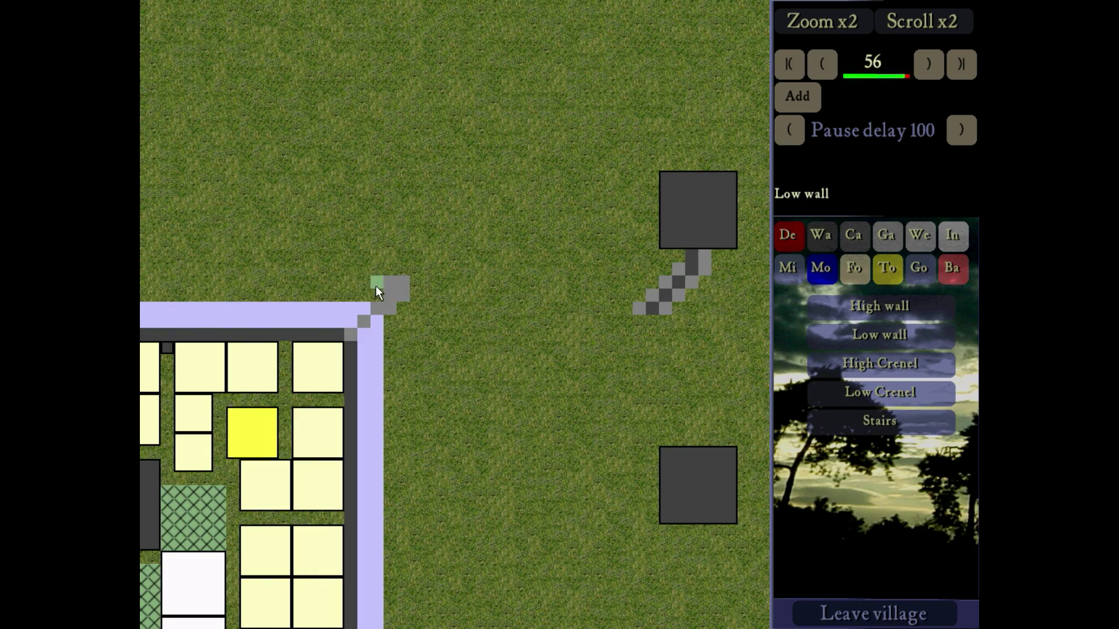
left_click(377, 293)
Place a Tower5 at the outer end of the northeast corner's low wall
key("Left")
left_click(854, 237)
left_click(875, 418)
left_click(443, 202)
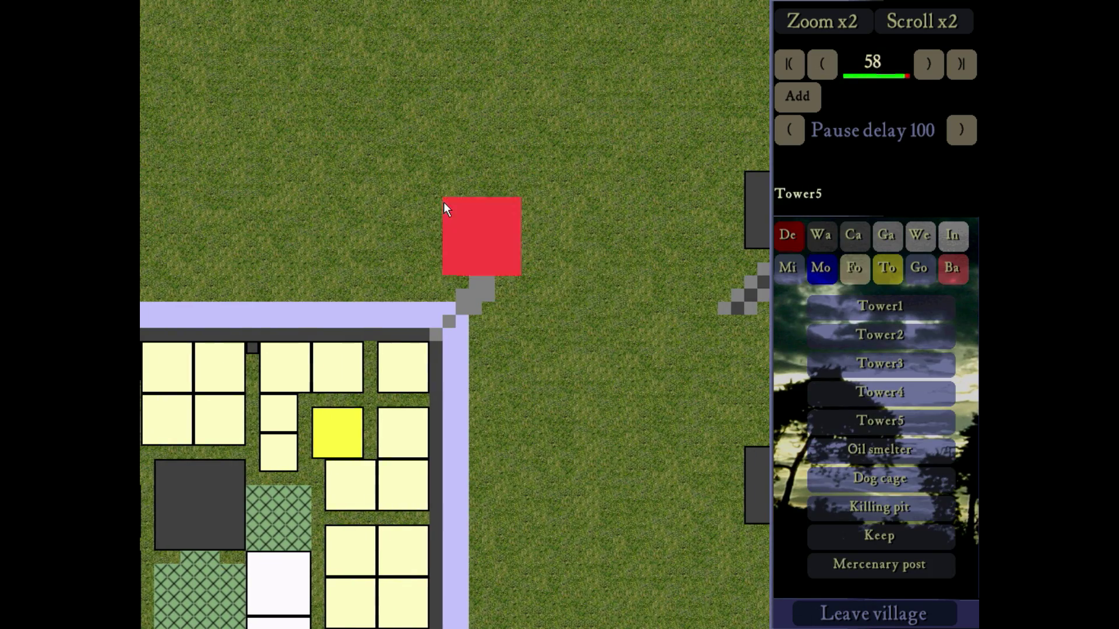
Delete the low wall at the northeast corner with Flood fill and step back in the build order
key("Down")
key("Up")
left_click(792, 238)
left_click(860, 333)
left_click(477, 334)
left_click(822, 65)
left_click(822, 66)
left_click(823, 65)
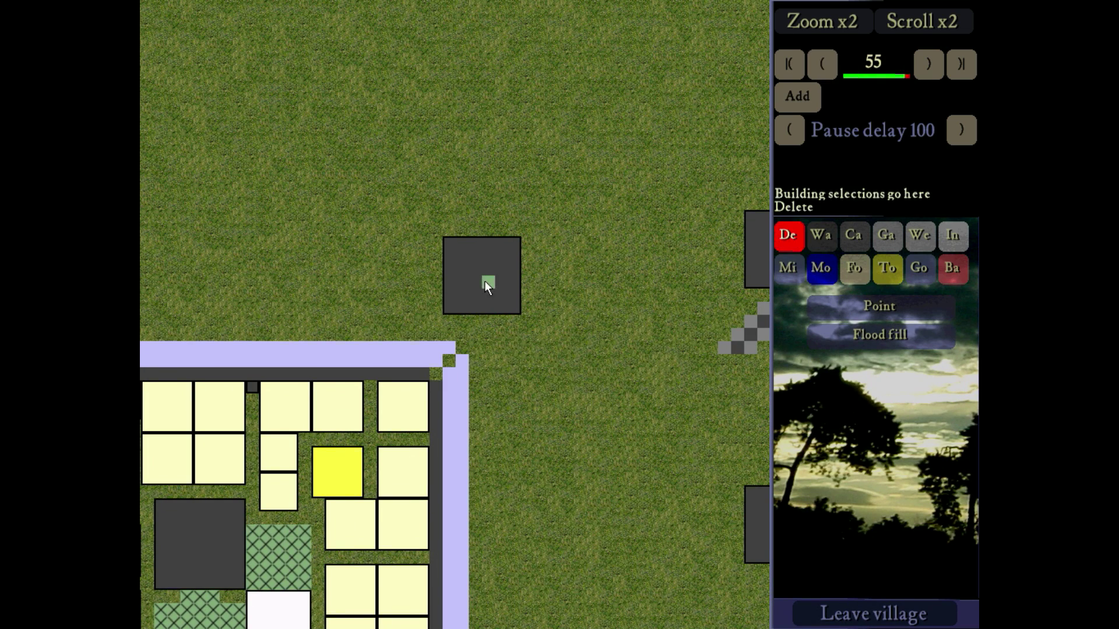
Redraw the diagonal wall running southwest from the northern outer tower entirely as low wall
key("Right")
left_click(822, 238)
left_click(893, 331)
left_click_drag(646, 296, 596, 361)
left_click(606, 360)
left_click(581, 360)
Draw a thick diagonal low wall outward from the northeast corner and place a Tower5 at its outer end
left_click_drag(357, 308, 306, 371)
mouse_move(370, 309)
left_mouse_down()
mouse_move(344, 347)
mouse_move(331, 335)
left_mouse_up()
key("Down")
key("Left")
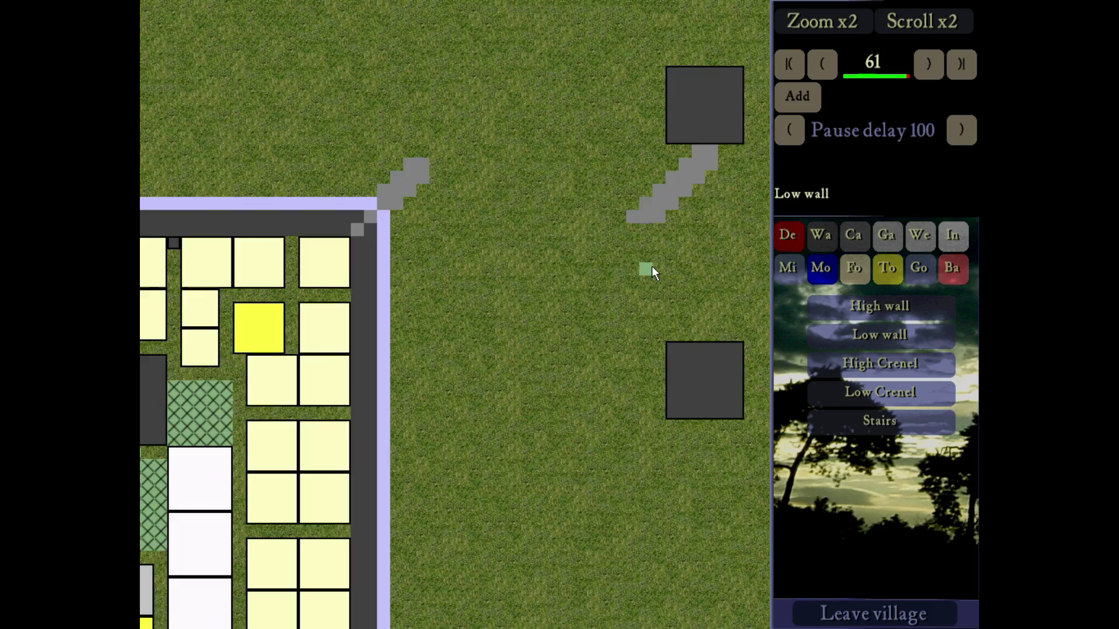
key("Up")
key("Left")
left_click(848, 238)
left_click(866, 420)
left_click(398, 217)
Place one Tower5 beyond the castle's northwest corner and another off its southwest corner
key("Down")
key("Left")
key("Left")
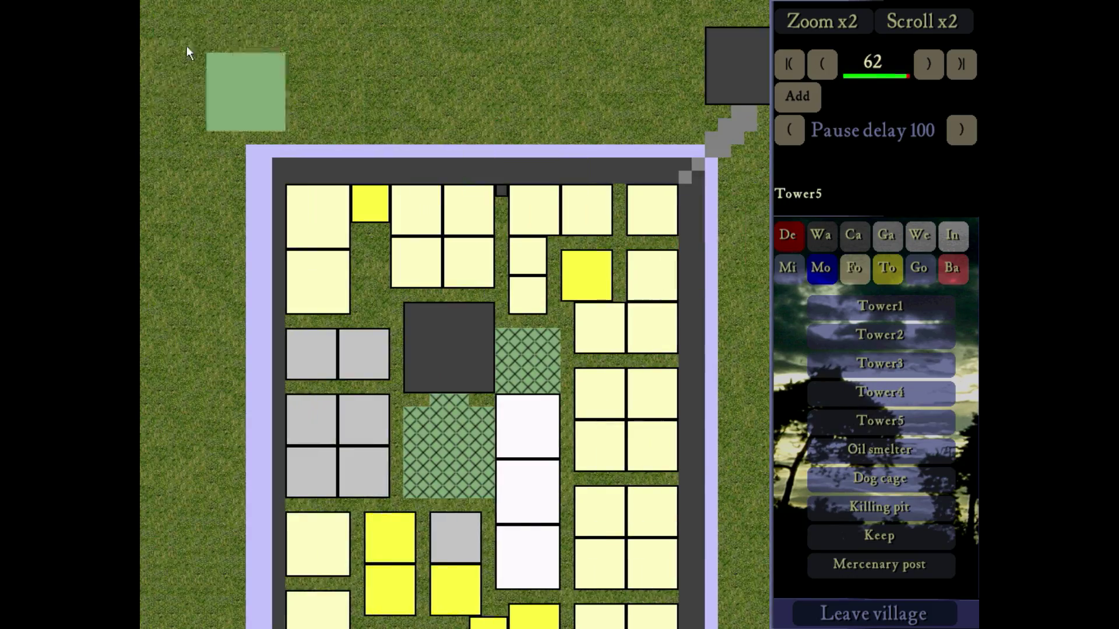
left_click(178, 37)
key("Down")
left_click(176, 432)
key("Right")
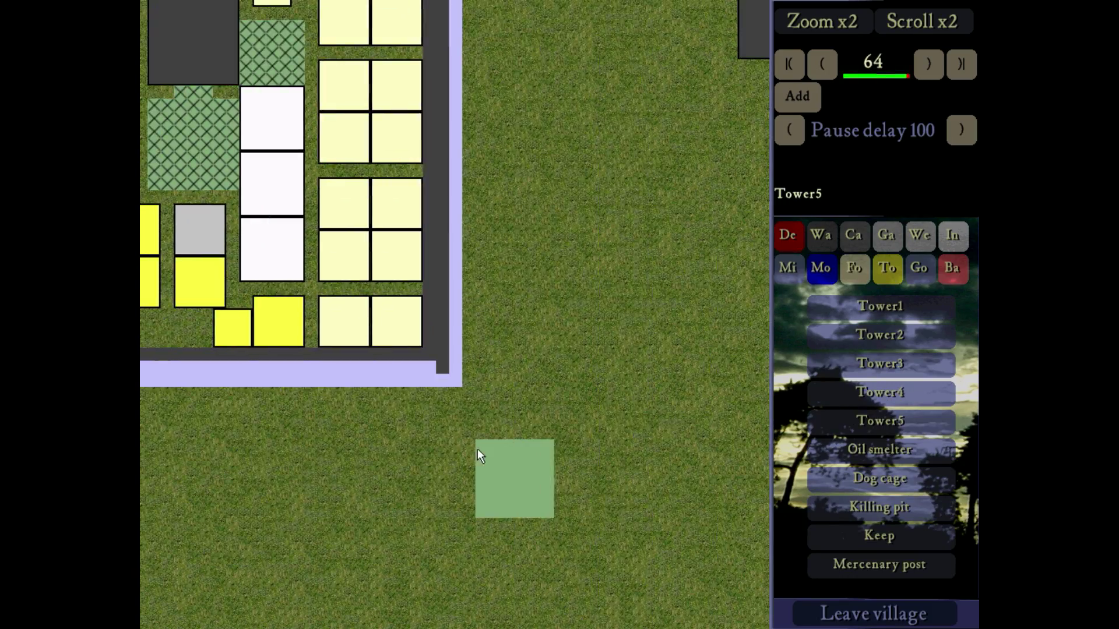
Step back in the build order to 59 and place a Tower5 beyond both the southeast and the southwest corner
left_click(790, 238)
key("Left")
left_click(830, 64)
left_click(830, 64)
left_click(832, 70)
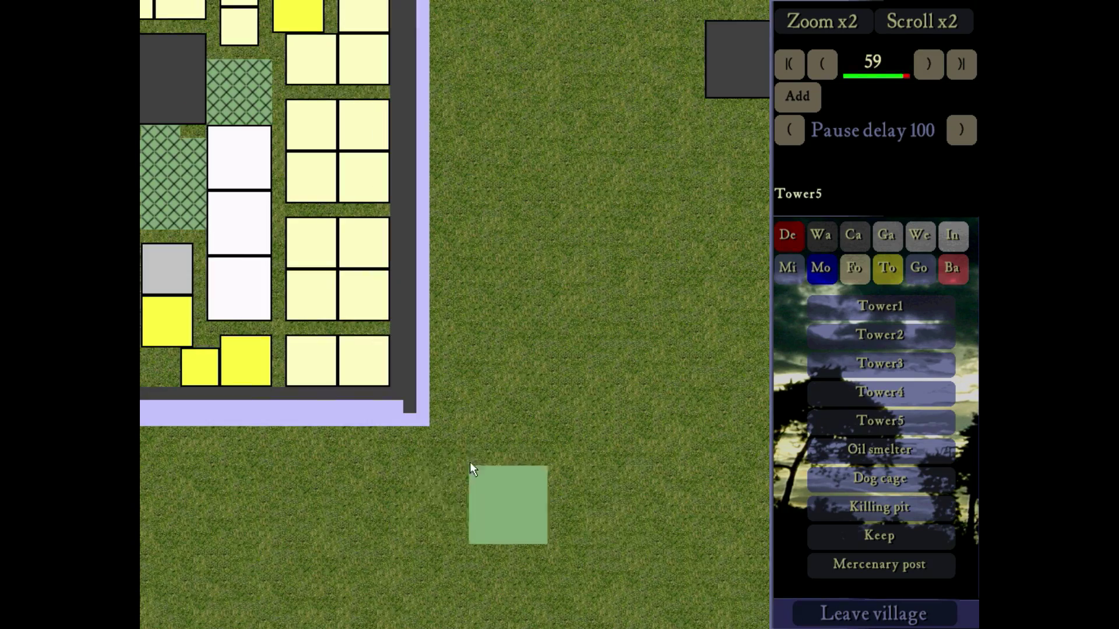
left_click(404, 473)
key("Left")
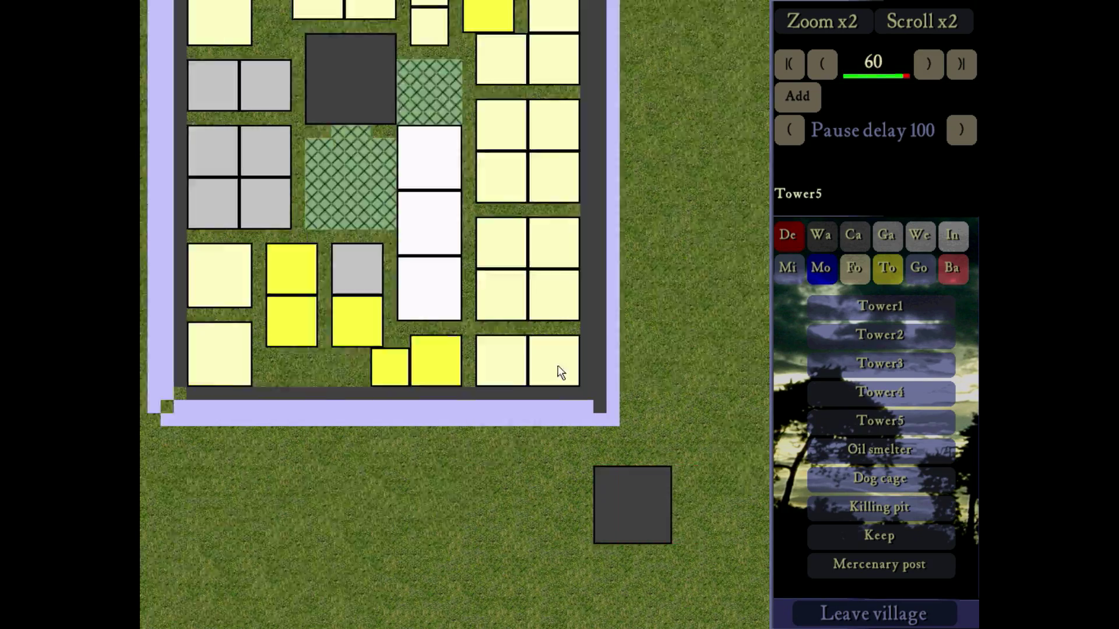
key("Left")
left_click(251, 476)
Draw a diagonal low wall connecting the southwest tower to the castle's southwest corner
left_click(822, 236)
left_click(881, 337)
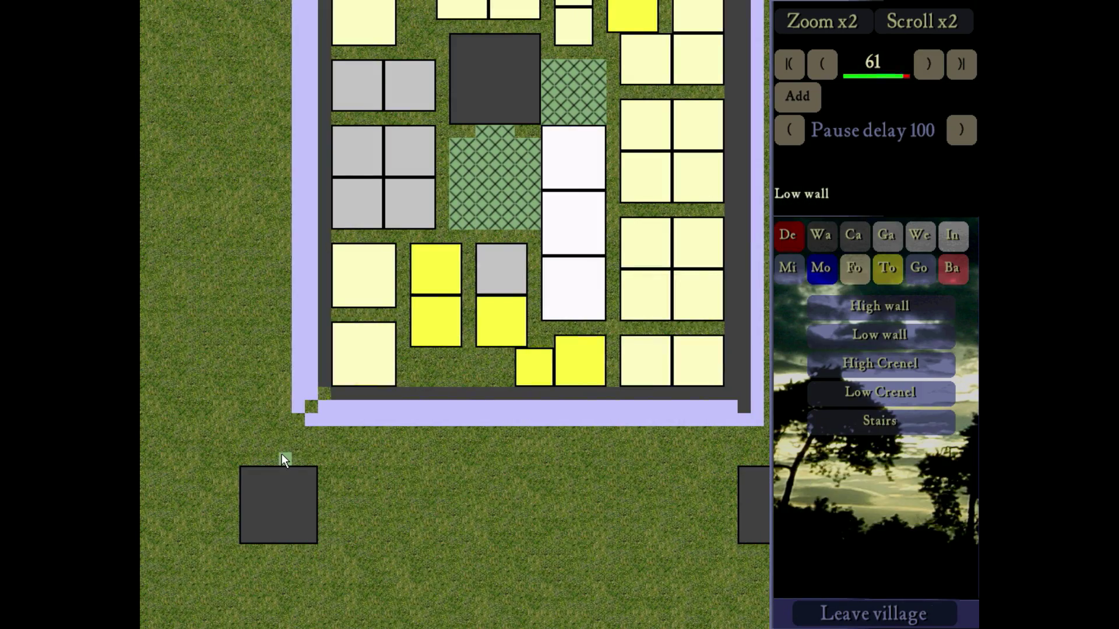
mouse_move(310, 433)
left_mouse_down()
mouse_move(287, 458)
mouse_move(324, 395)
left_mouse_up()
key("Right")
key("Up")
key("Left")
key("Down")
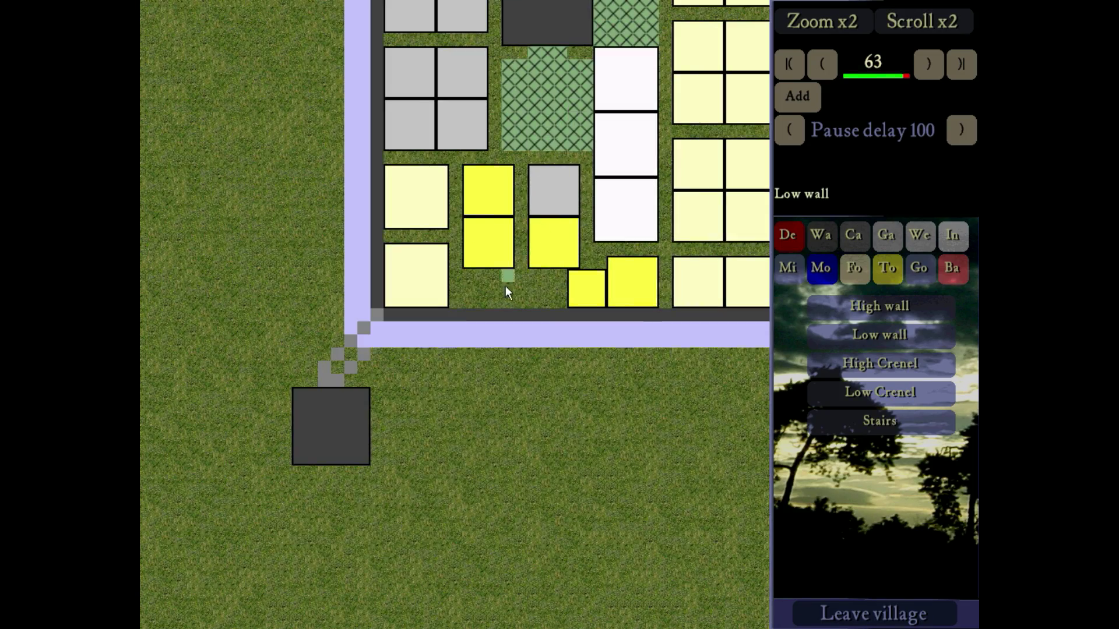
Delete the towers and connecting low walls around the castle's corners with Flood fill
key("Right")
key("Up")
key("Left")
key("Right")
left_click(788, 236)
left_click(899, 334)
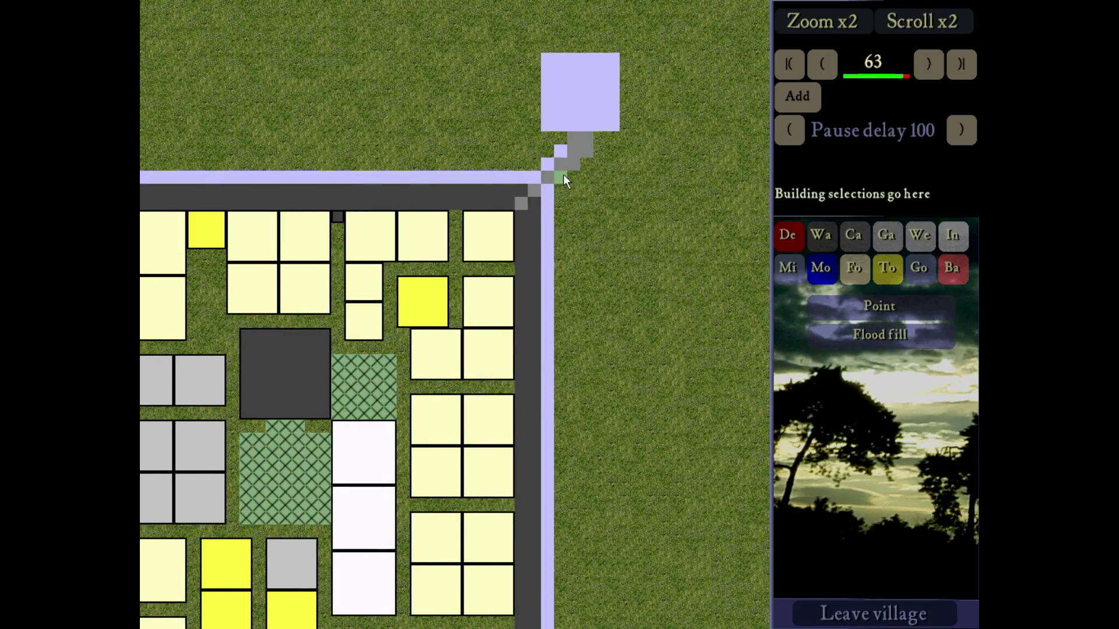
left_click(563, 174)
key("Down")
key("Left")
left_click(344, 335)
key("Right")
left_click(547, 349)
key("Up")
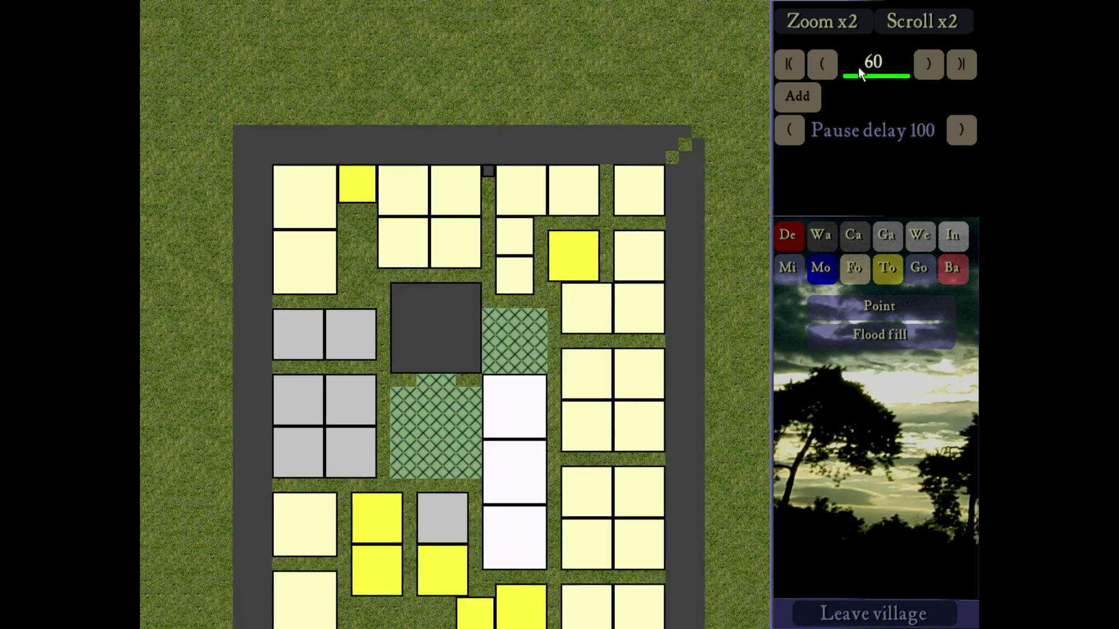
Step back in the build order to 53 and draw a short diagonal high wall outward from the castle's northeast corner
left_click(822, 65)
key("Down")
left_click(821, 236)
left_click(880, 307)
key("Up")
key("ctrl+s")
left_click(309, 413)
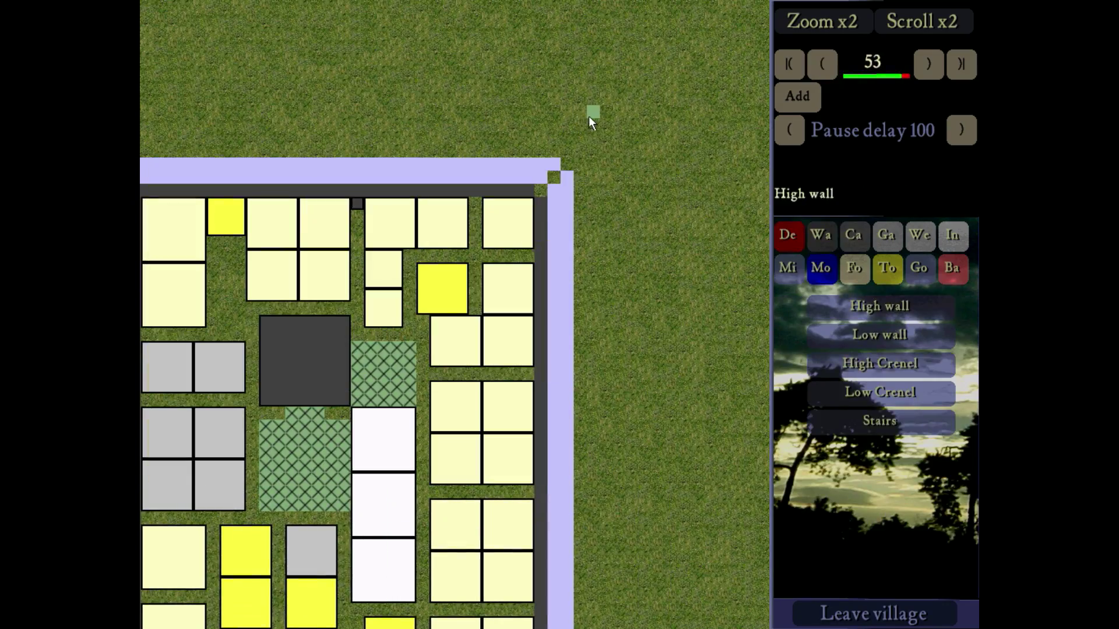
key("Right")
left_click_drag(540, 126, 492, 187)
Draw a mirrored diagonal high wall outward from the castle's northwest corner
key("Left")
key("Down")
key("Left")
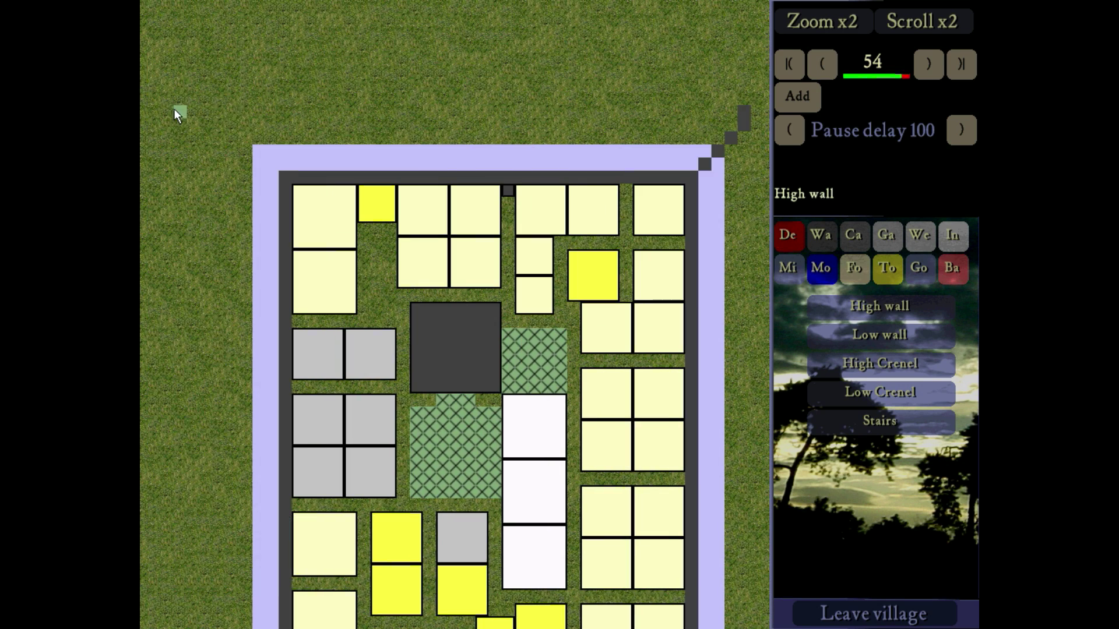
left_click_drag(253, 170, 274, 167)
key("Right")
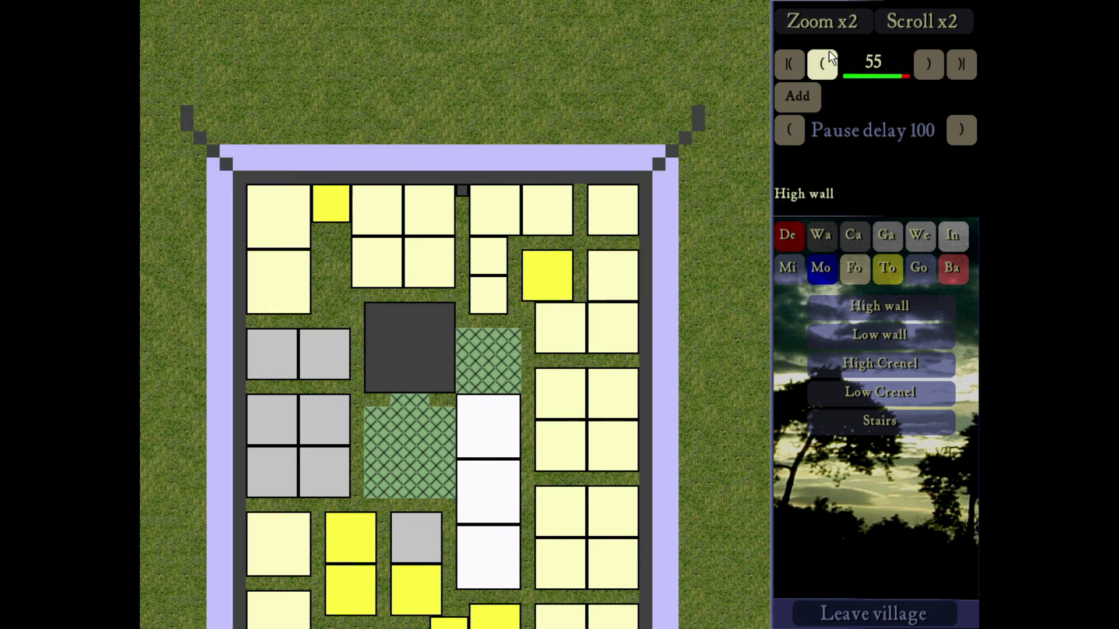
Step back in the build order to 45 and place a Tower5 at the outer end of the northeast high wall
left_click(829, 51)
left_click(829, 52)
left_click(829, 51)
key("Down")
left_click(829, 51)
left_click(829, 51)
left_click(828, 51)
key("Up")
key("Right")
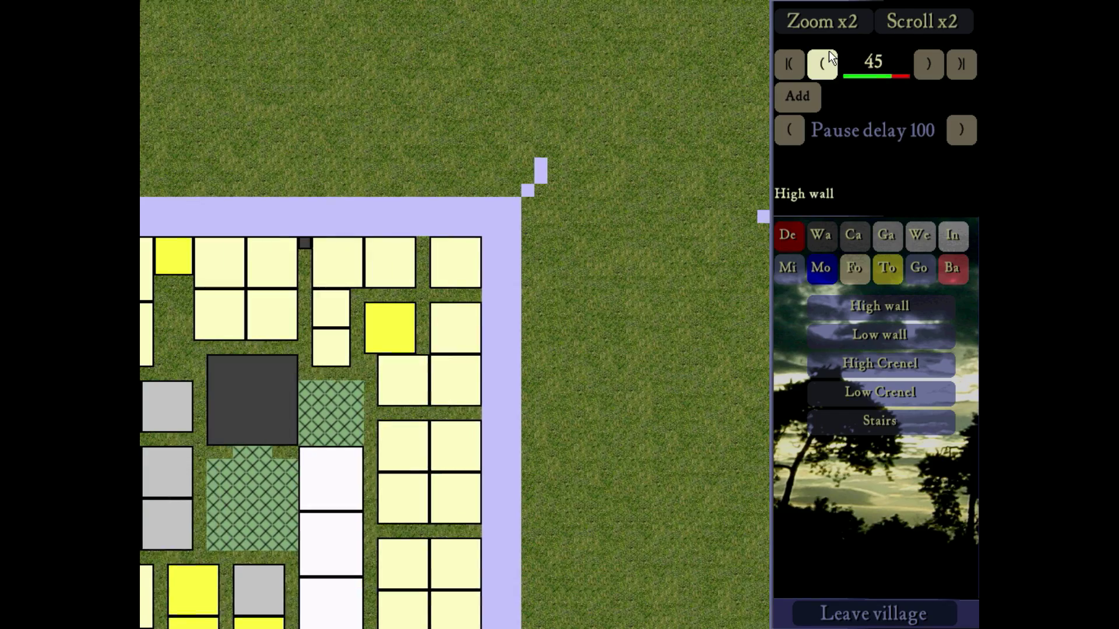
left_click(887, 269)
key("Left")
left_click(472, 111)
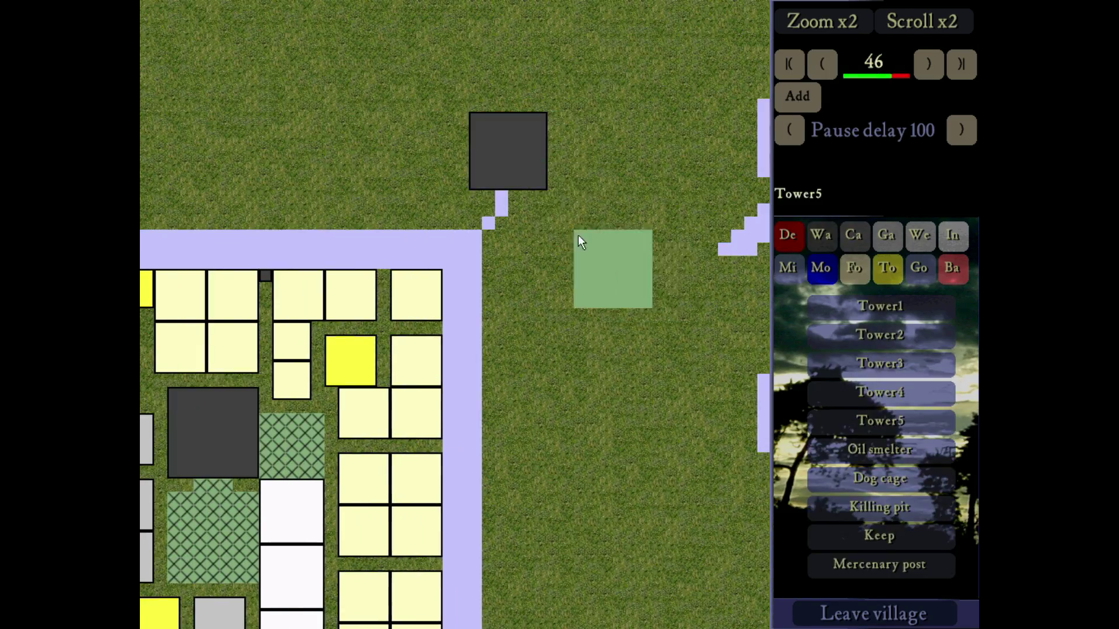
Go to the end of the build order and draw High Crenels along the outer wall's southern and eastern edges
key("Left")
key("Left")
key("Left")
key("Down")
left_click(822, 236)
left_click(880, 364)
key("Up")
left_click(961, 65)
key("Left")
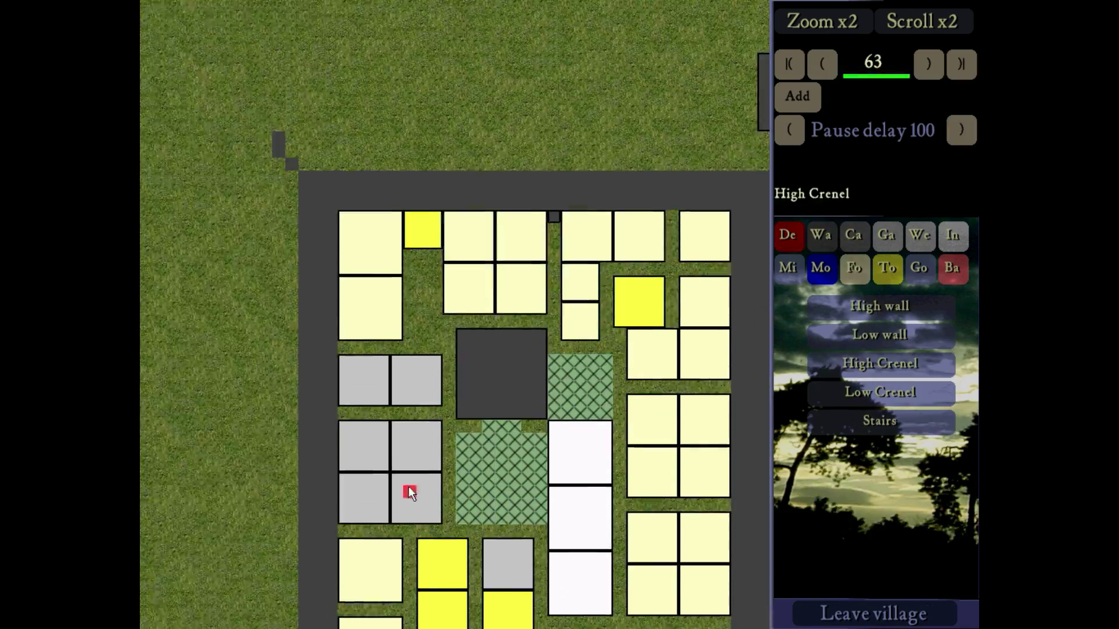
key("Down")
key("Right")
key("Right")
mouse_move(271, 453)
left_mouse_down()
mouse_move(632, 452)
mouse_move(644, 94)
left_mouse_up()
Draw High Crenels along the outer edges of the northern and western castle walls
key("Up")
key("Up")
left_click_drag(633, 86, 174, 86)
key("Left")
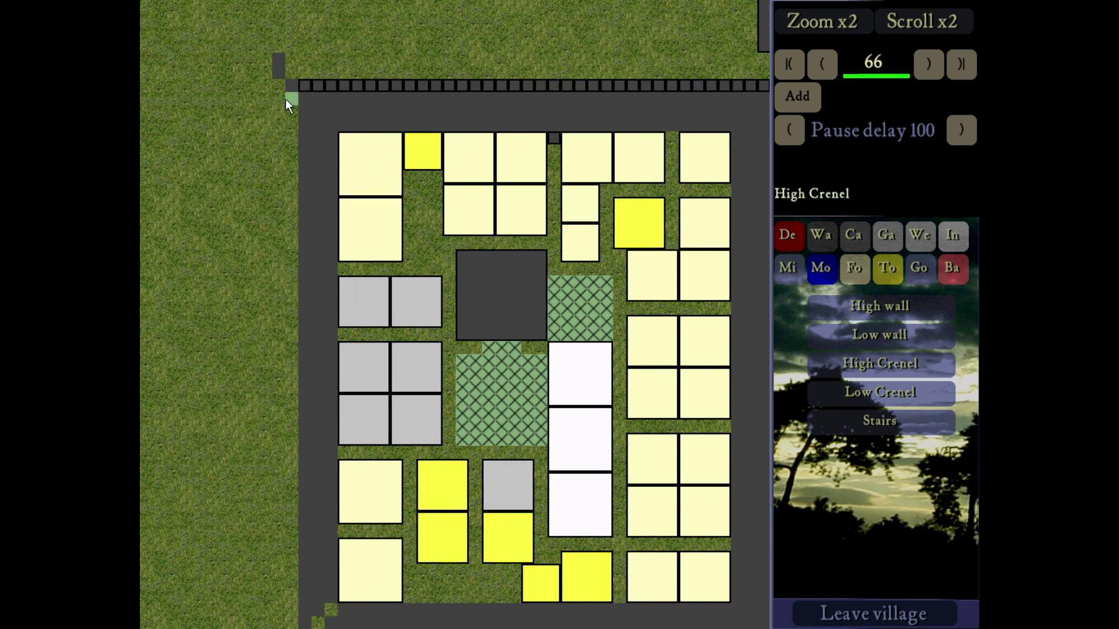
left_click_drag(288, 99, 292, 509)
Step back in the build order to 46 and place a Large EW gatehouse in the southern castle wall
key("Down")
key("Up")
left_click(823, 57)
left_click(824, 63)
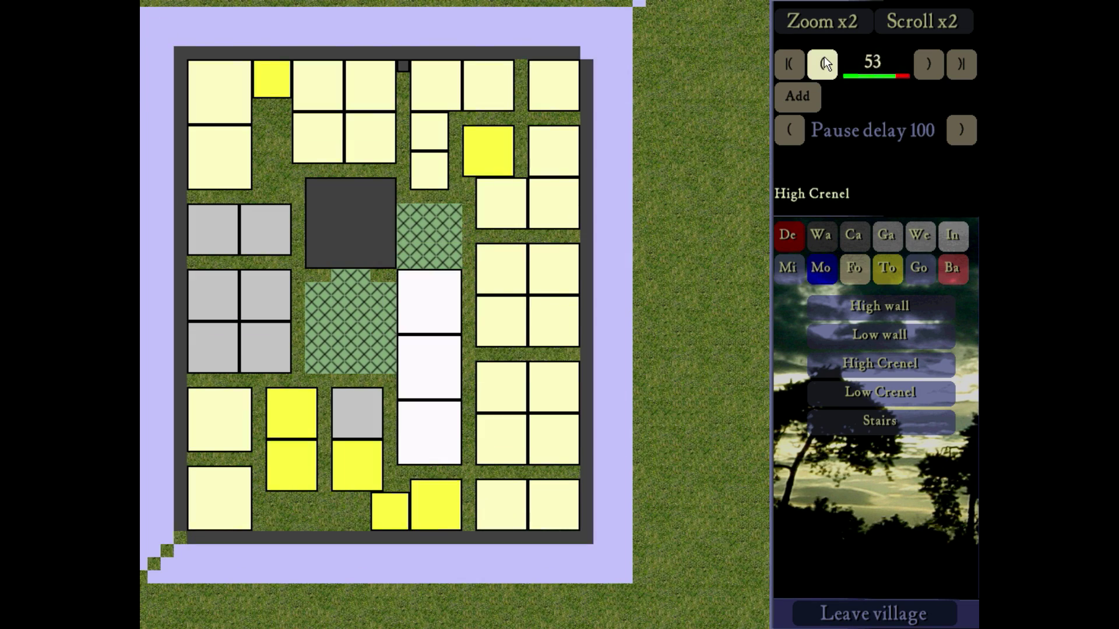
left_click(886, 268)
key("Left")
left_click(880, 363)
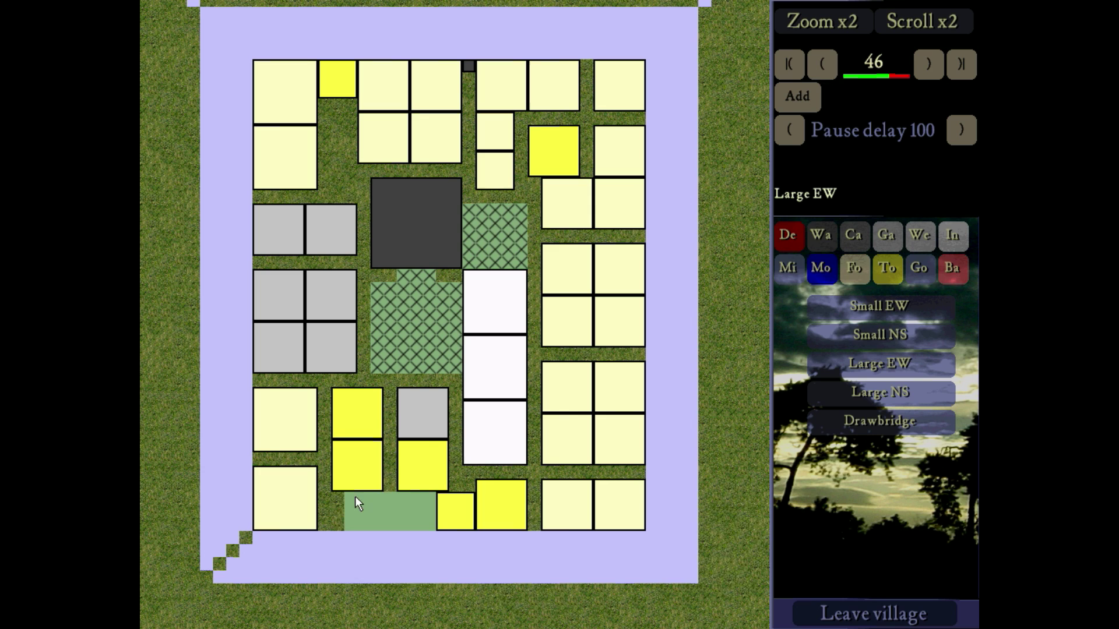
left_click(355, 495)
Place Small NS gatehouses in the eastern and western castle walls from build order 47
left_click(849, 328)
key("Right")
key("Up")
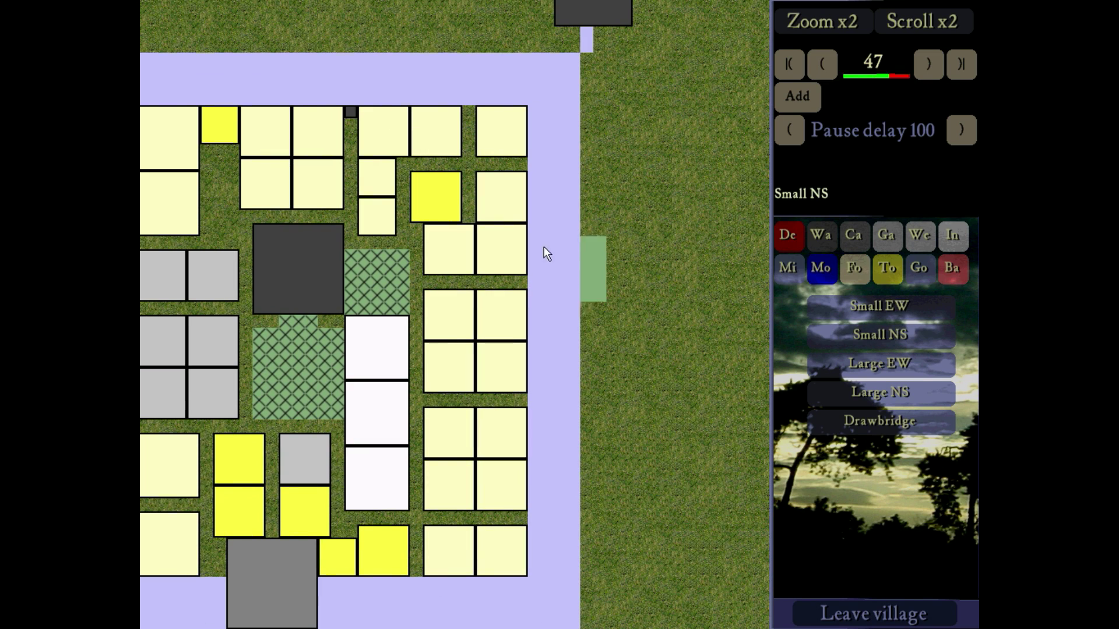
left_click(928, 66)
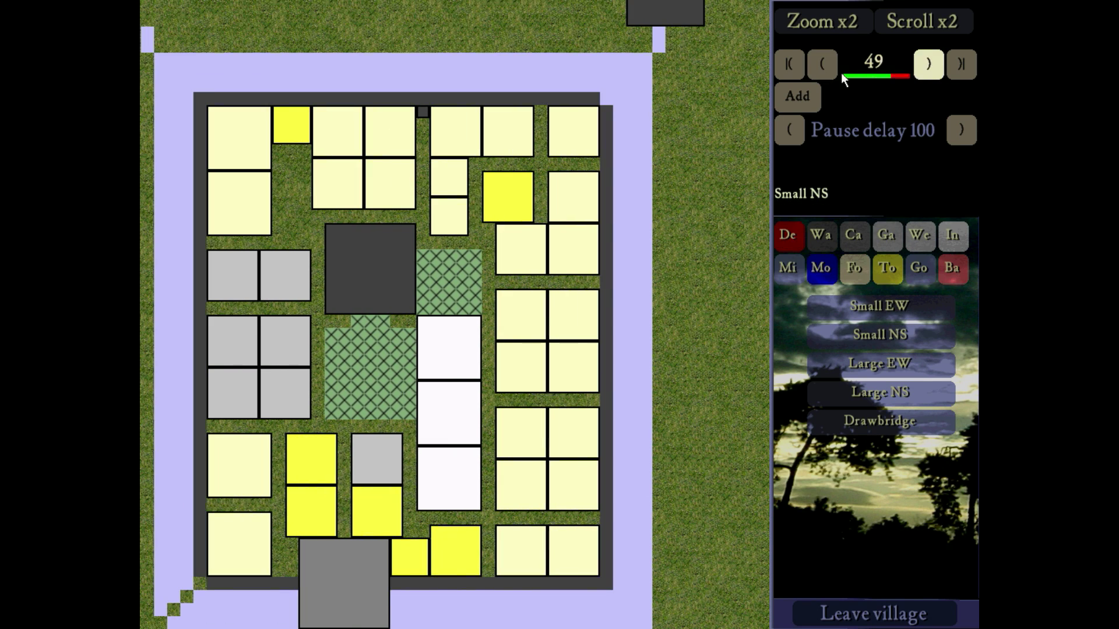
left_click(824, 67)
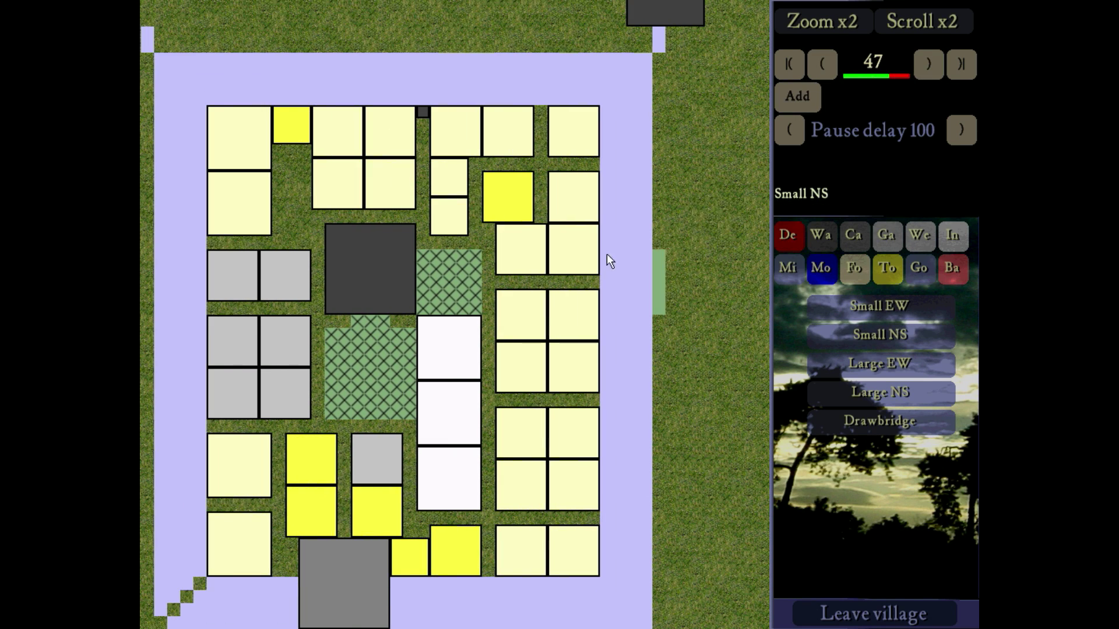
left_click(927, 65)
left_click(928, 64)
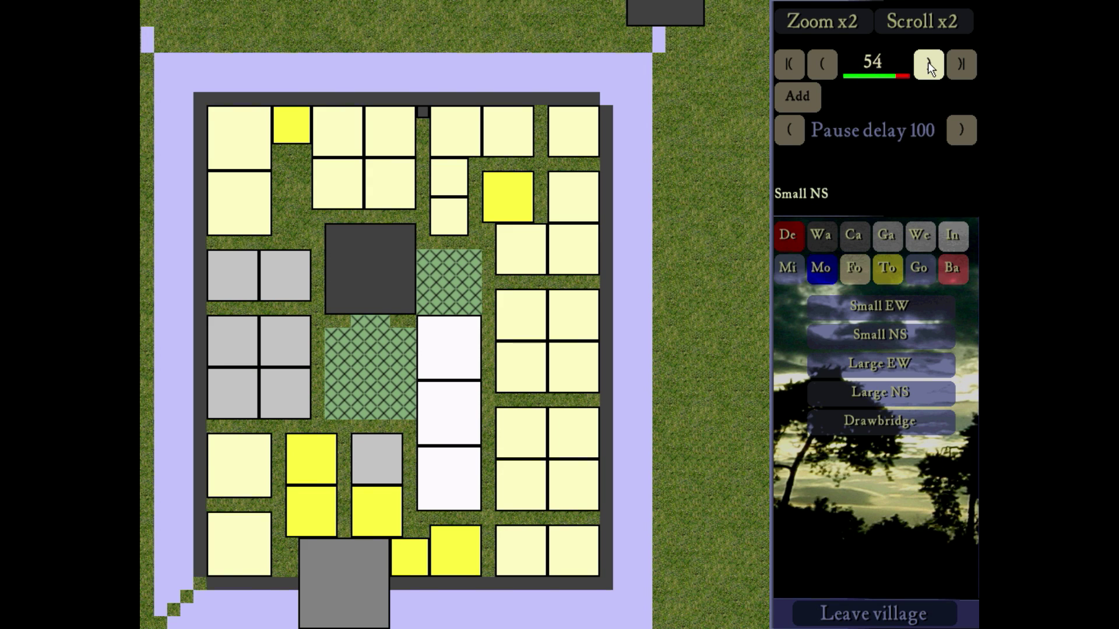
left_click(822, 65)
left_click(822, 64)
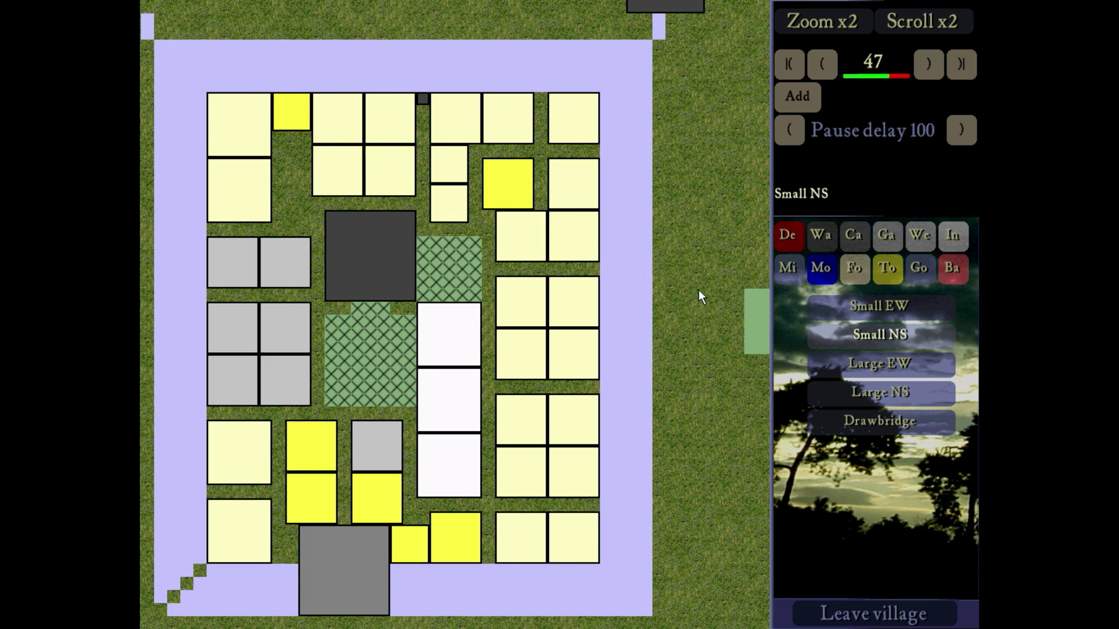
left_click(604, 246)
left_click(229, 274)
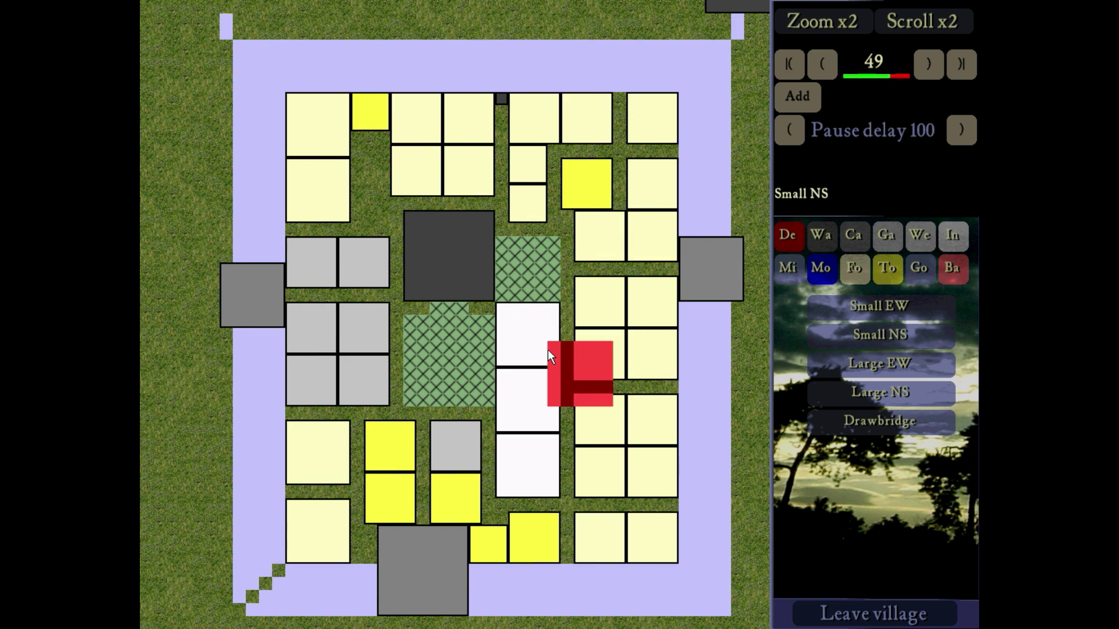
Step through the build order to check the gatehouses and walls around the northeast corner tower
key("Up")
key("Right")
right_click(488, 159)
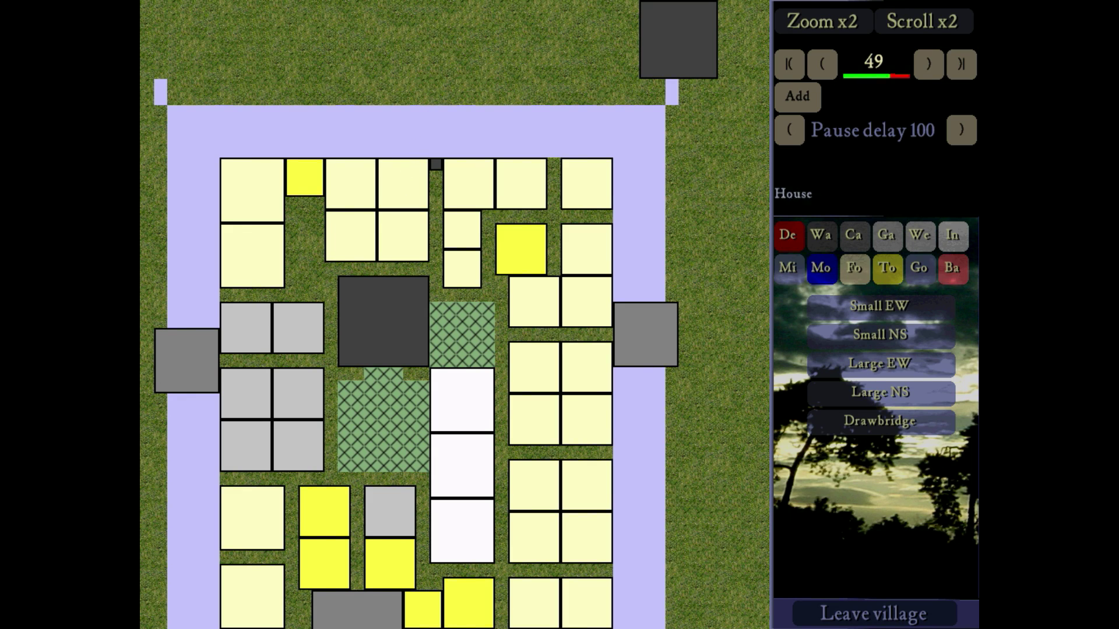
key("Down")
key("Up")
key("Right")
left_click(822, 236)
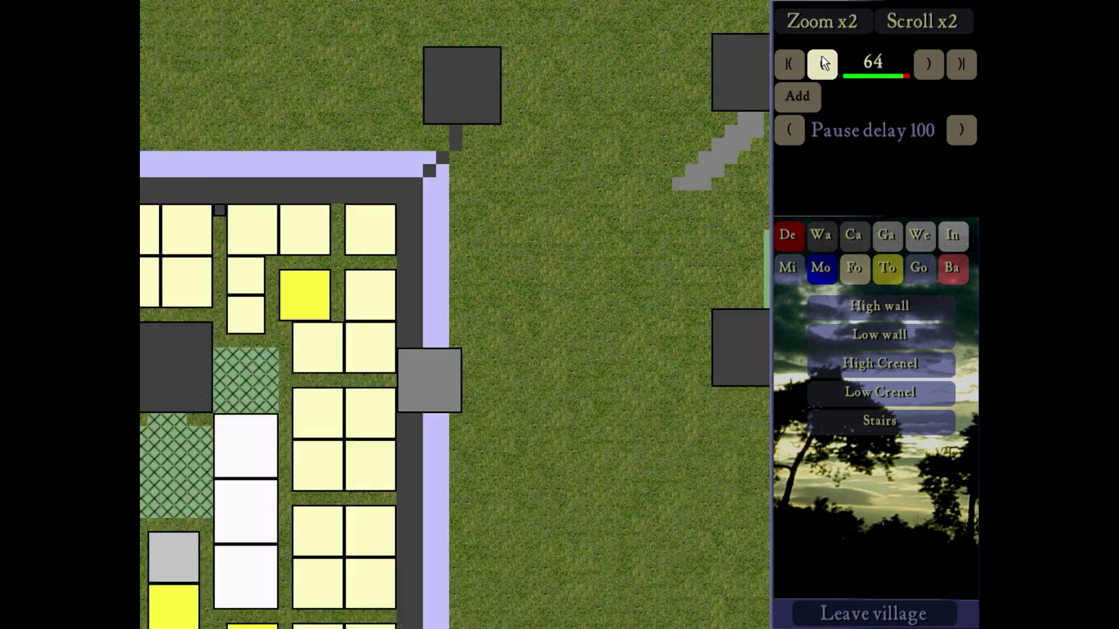
left_click(822, 56)
key("Left")
key("Left")
key("Down")
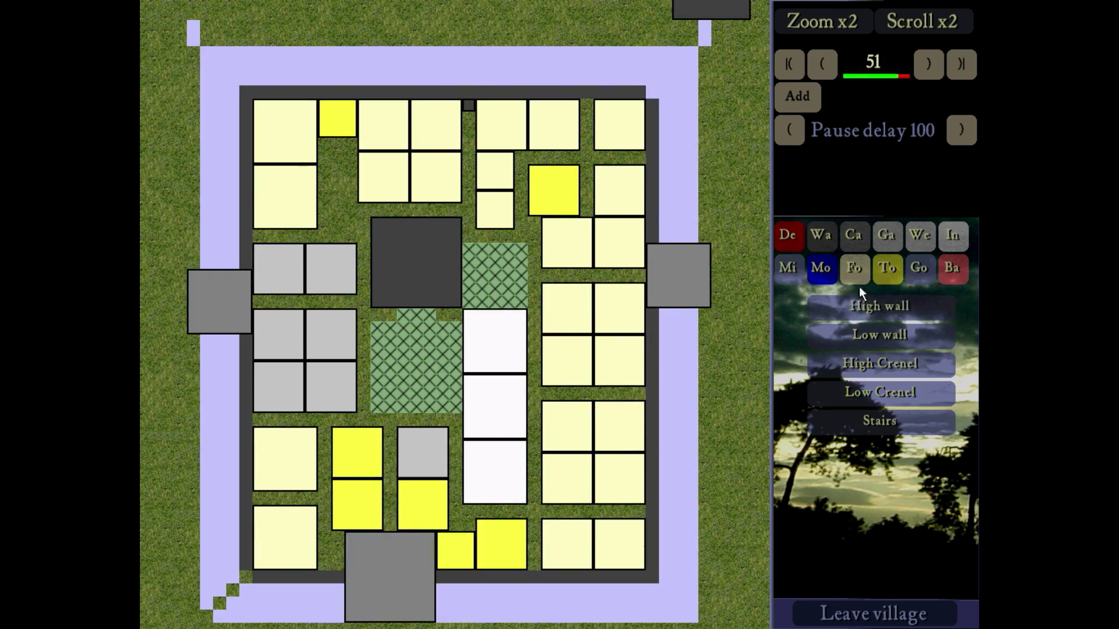
Place a tower at the outer end of the northwest diagonal high wall
left_click(929, 64)
key("Up")
left_click(861, 233)
left_click(880, 392)
left_click(200, 86)
left_click(822, 236)
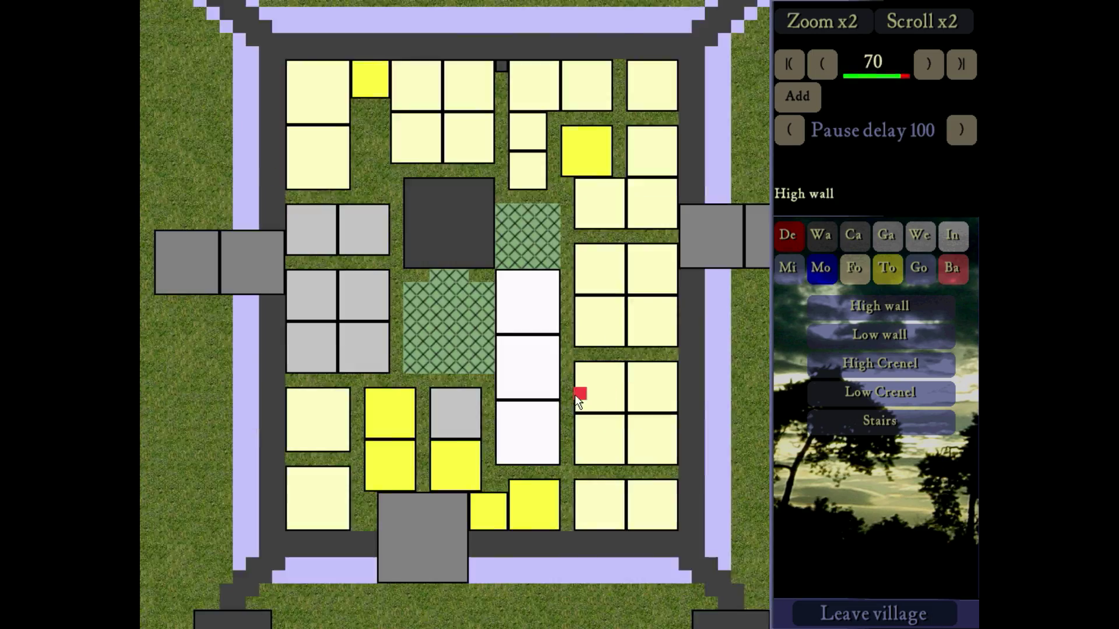
Return to the early build order and place an industry building and a troop building outside the southern wall
left_click(789, 64)
left_click(929, 64)
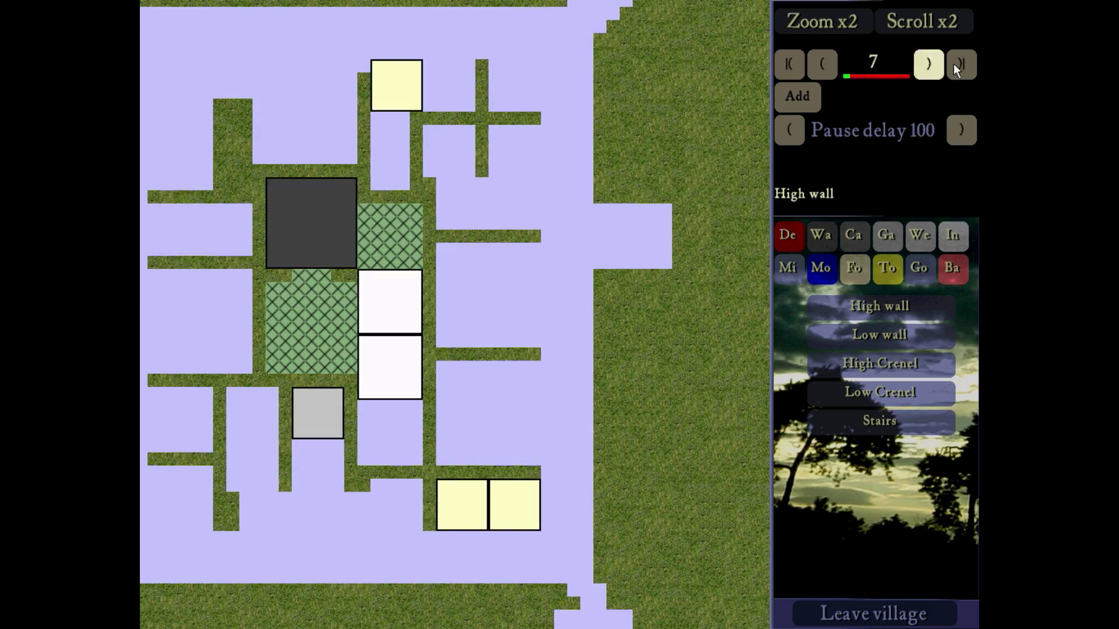
left_click(953, 236)
left_click(880, 479)
left_click(287, 437)
left_click(920, 236)
left_click(880, 508)
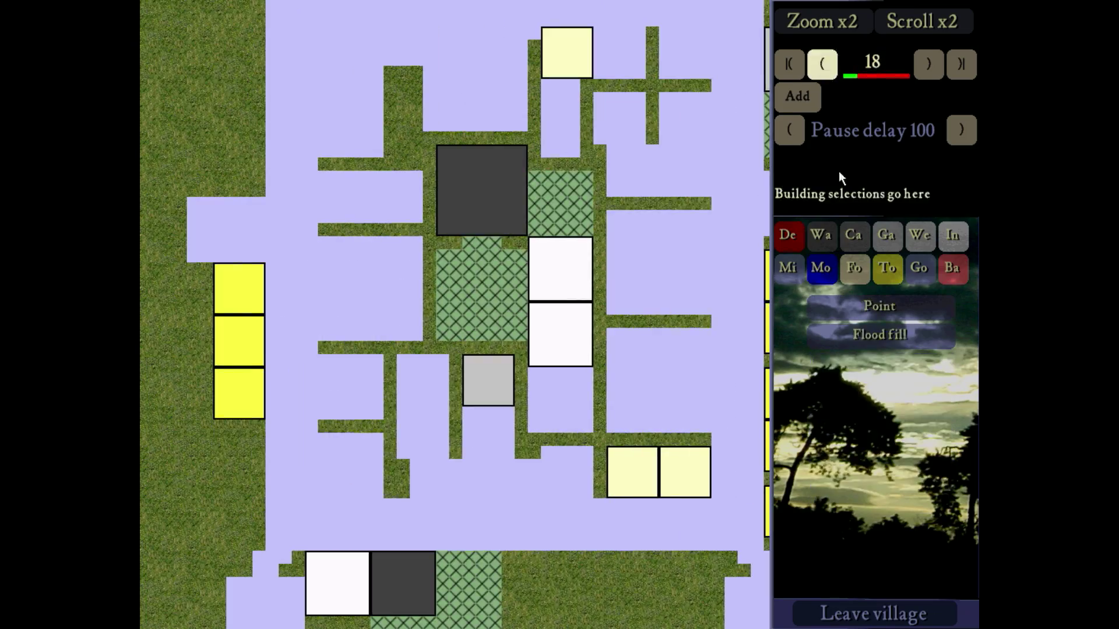
Complete the row of houses along the outside of the western wall from build order 18
left_click(888, 269)
left_click(880, 306)
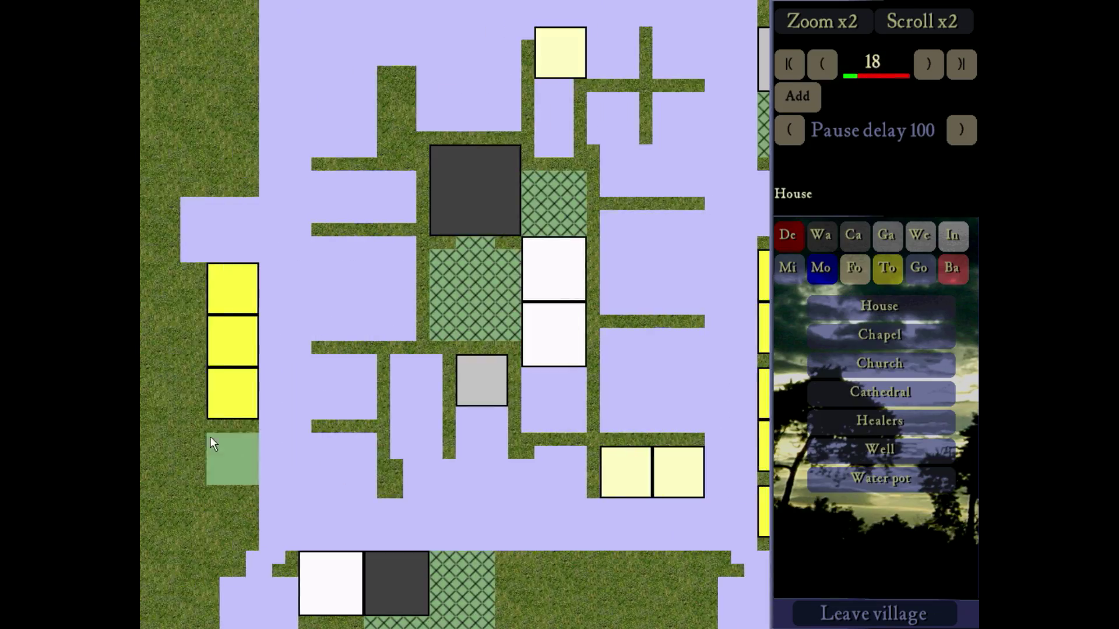
left_click(210, 436)
left_click(961, 64)
left_click(822, 236)
left_click(881, 365)
left_click(888, 269)
left_click(880, 306)
left_click(857, 76)
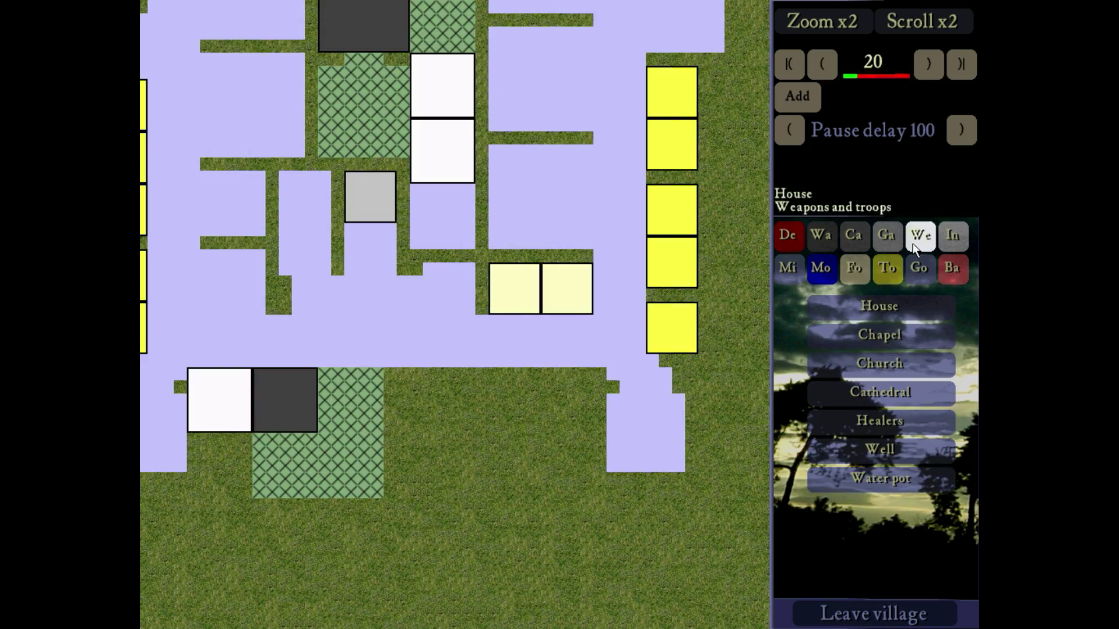
Place a row of houses along the outside of the southern wall and a well south of the industry building
left_click(393, 379)
left_click(880, 450)
left_click(678, 362)
left_click(181, 362)
left_click(887, 236)
left_click(880, 421)
left_click(888, 269)
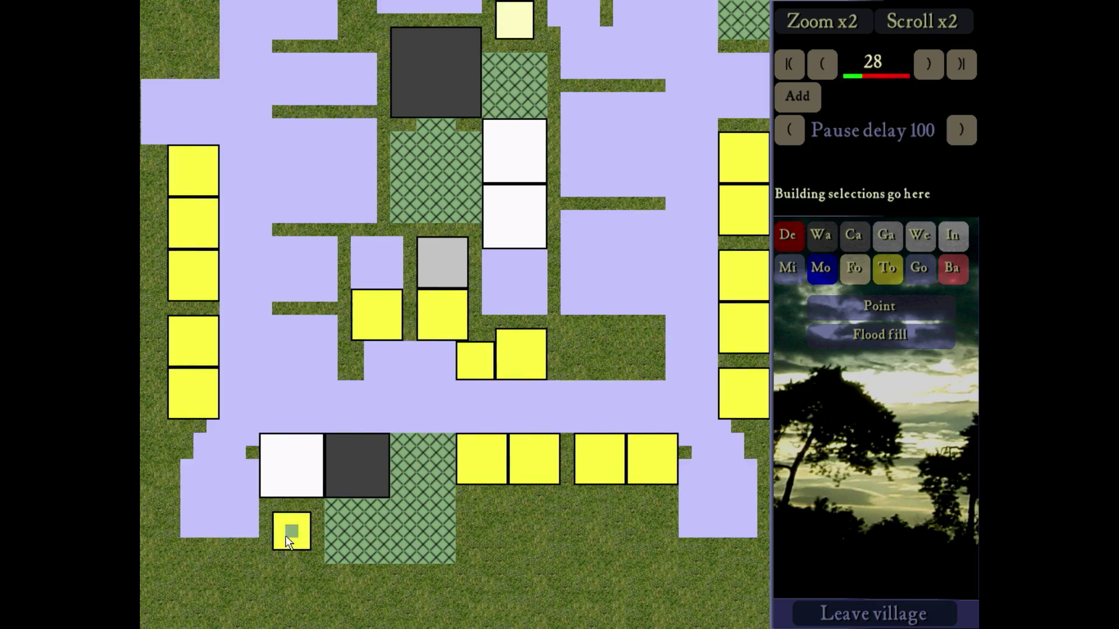
Step back in the build order to 23 and place a Brewery in the castle's southeast corner
left_click(822, 64)
left_click(855, 269)
left_click(881, 535)
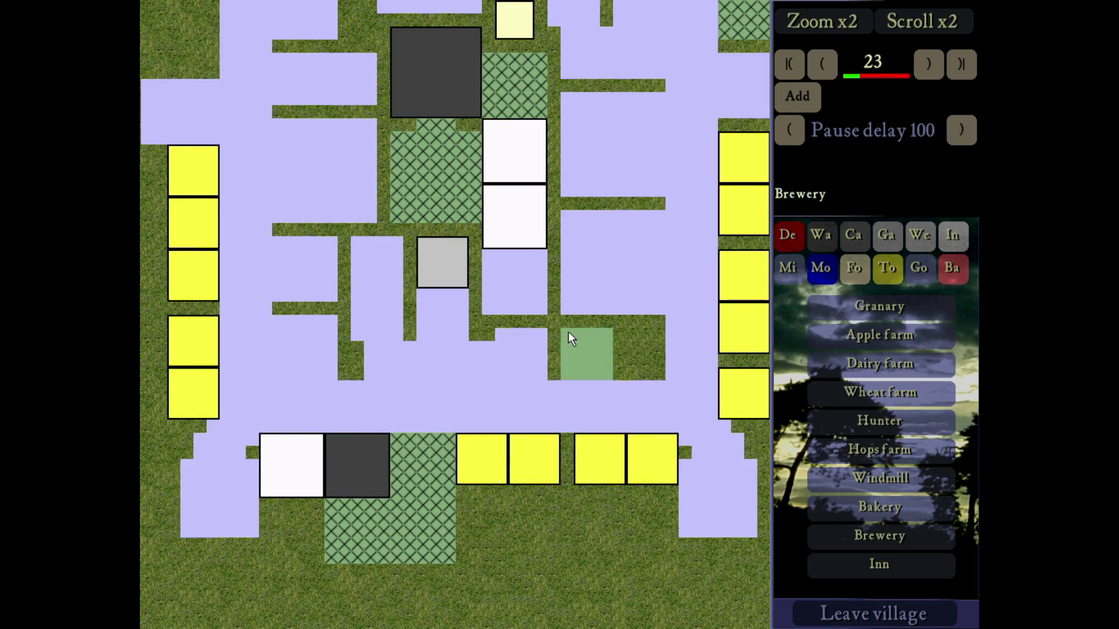
left_click(569, 335)
Go to the end of the build order and place wells beside the southeast and southwest corner towers
left_click(822, 64)
left_click(888, 270)
left_click(880, 307)
left_click(935, 64)
left_click(823, 269)
left_click(880, 336)
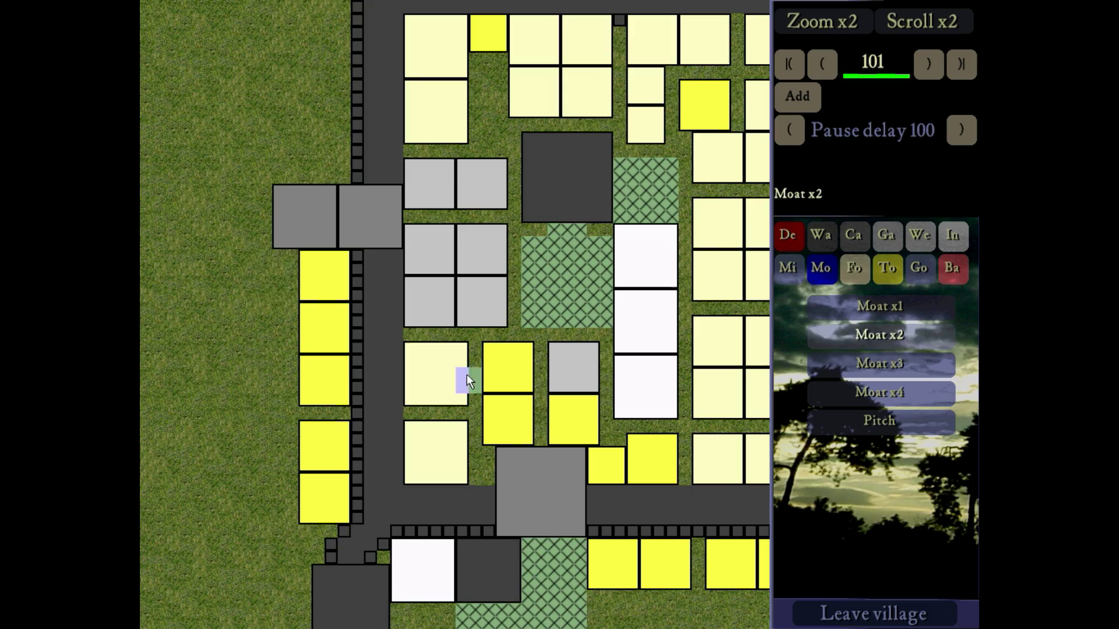
left_click(875, 76)
left_click(887, 269)
left_click(880, 450)
left_click(689, 380)
left_click(219, 470)
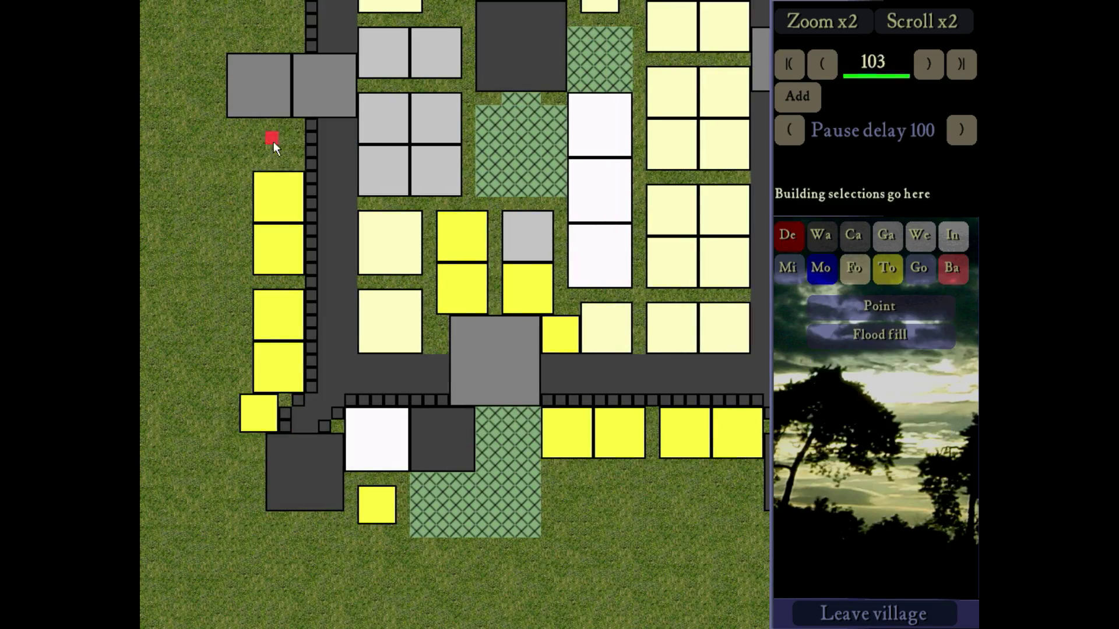
Return to the early build order and place two houses outside the western wall, just south of the gatehouse
left_click(887, 269)
left_click(880, 306)
left_click(790, 65)
left_click(923, 70)
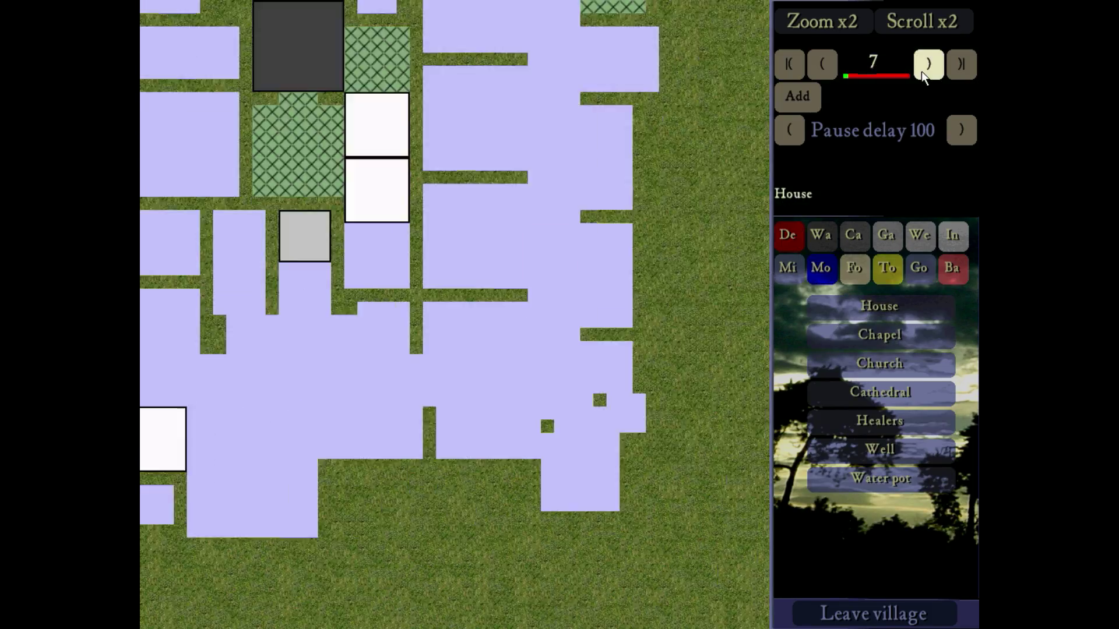
left_click(923, 70)
left_click(225, 140)
left_click(225, 190)
left_click(880, 449)
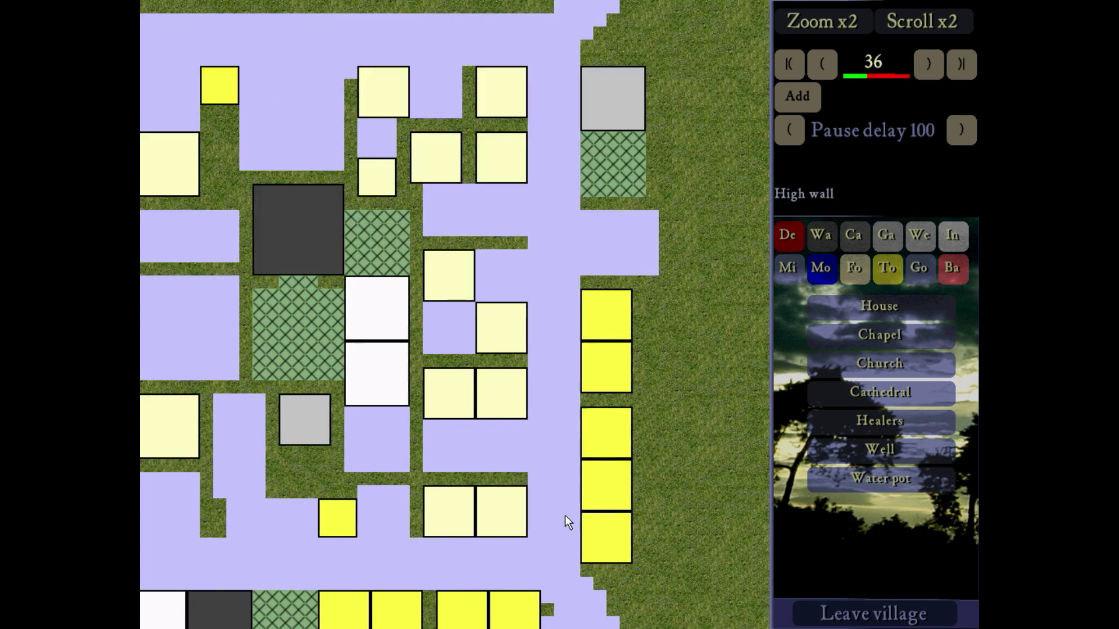
Draw a moat around the outside of the castle with Moat x2 at build order 36
key("Up")
key("Left")
left_click(822, 270)
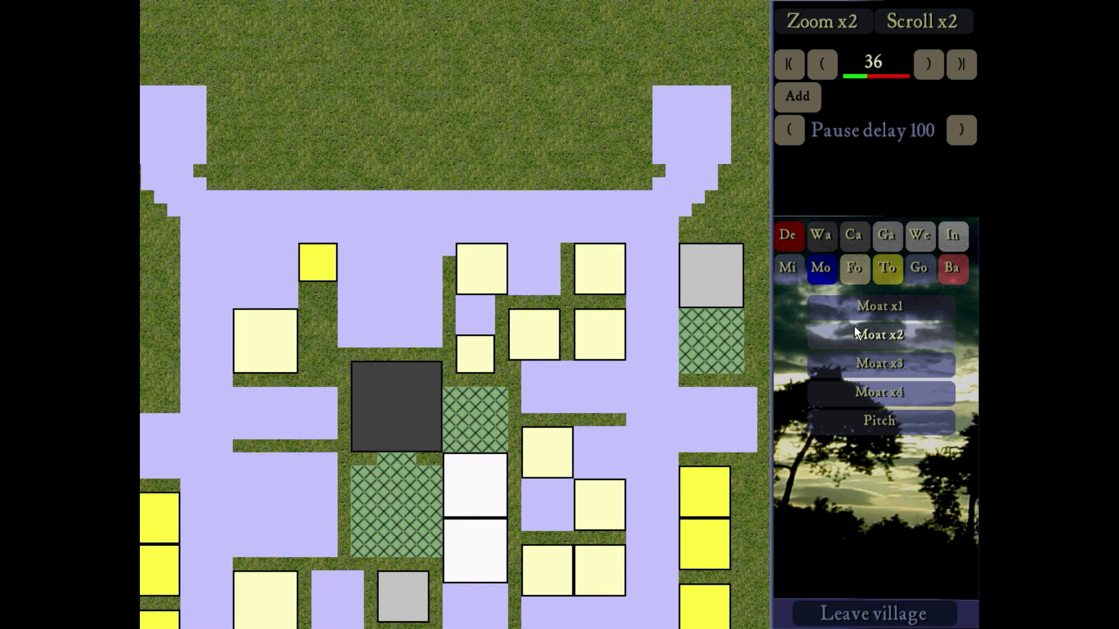
left_click(856, 334)
key("Down")
key("Down")
mouse_move(303, 337)
left_mouse_down()
mouse_move(291, 366)
mouse_move(327, 512)
mouse_move(353, 530)
left_mouse_up()
key("Right")
left_click_drag(582, 524, 627, 497)
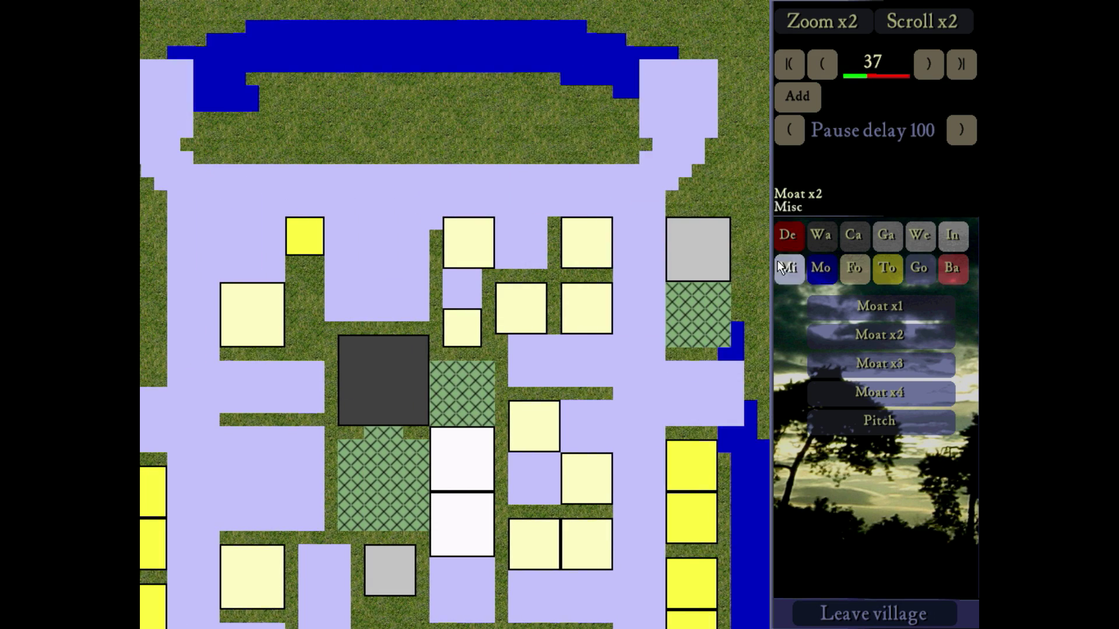
Delete stray moat tiles outside the eastern wall and place a well near the southeast corner
left_click(787, 236)
left_click(597, 269)
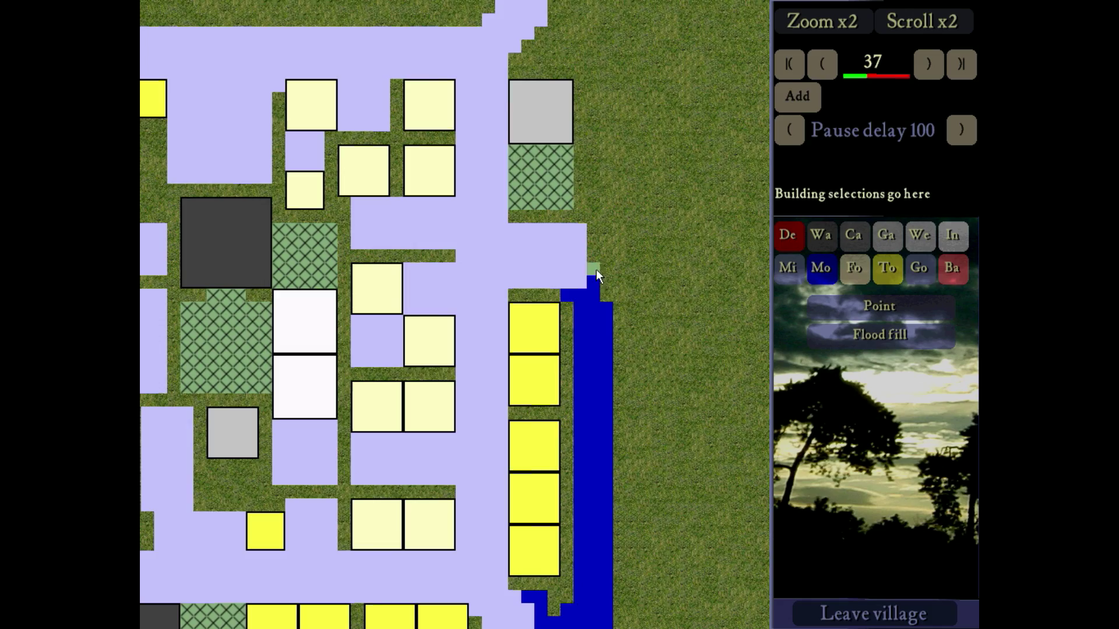
left_click(558, 413)
left_click(888, 269)
left_click(880, 450)
left_click(961, 65)
left_click(584, 389)
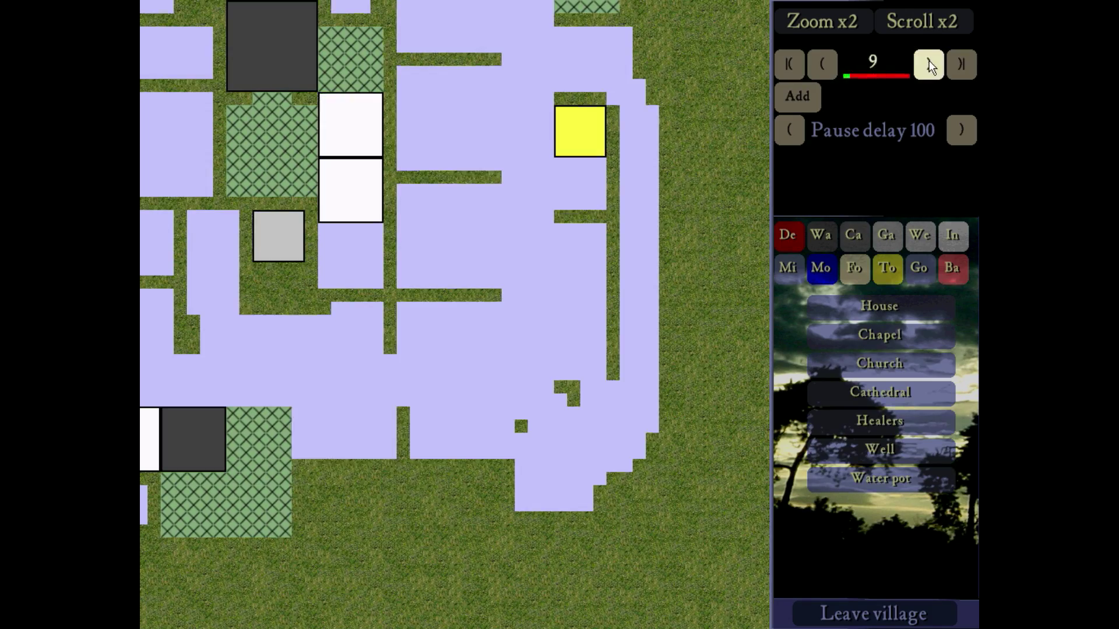
At the end of the build order, delete a one-tile gap through the middle of the northern moat and trim its inner ends
left_click(955, 62)
left_click_drag(540, 386, 488, 440)
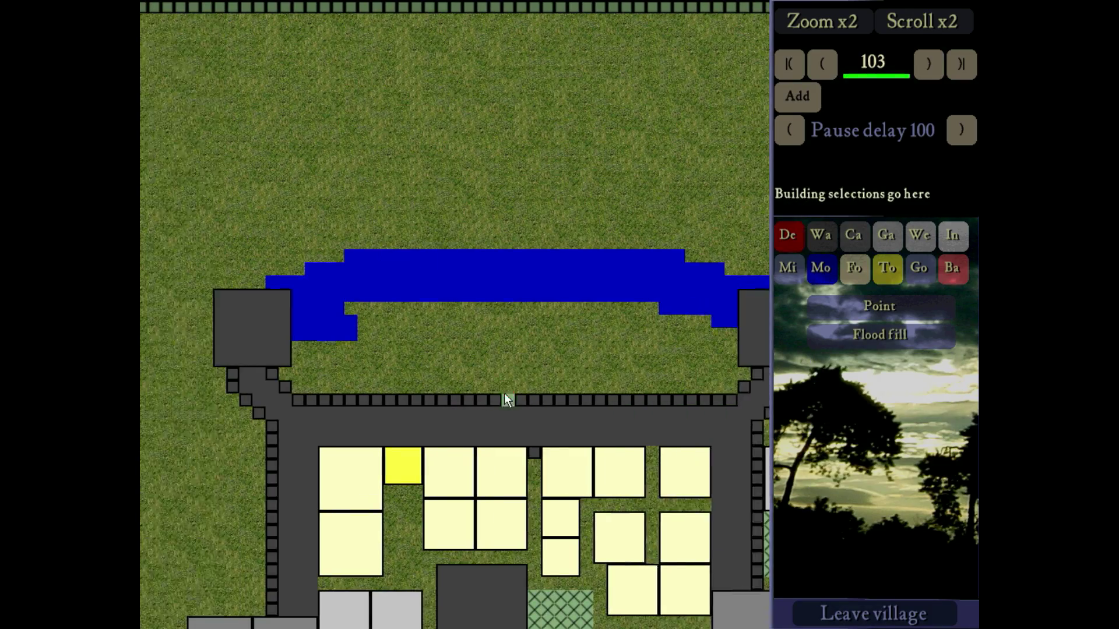
left_click_drag(435, 254, 436, 296)
left_click_drag(219, 334, 266, 321)
left_click_drag(595, 309, 580, 309)
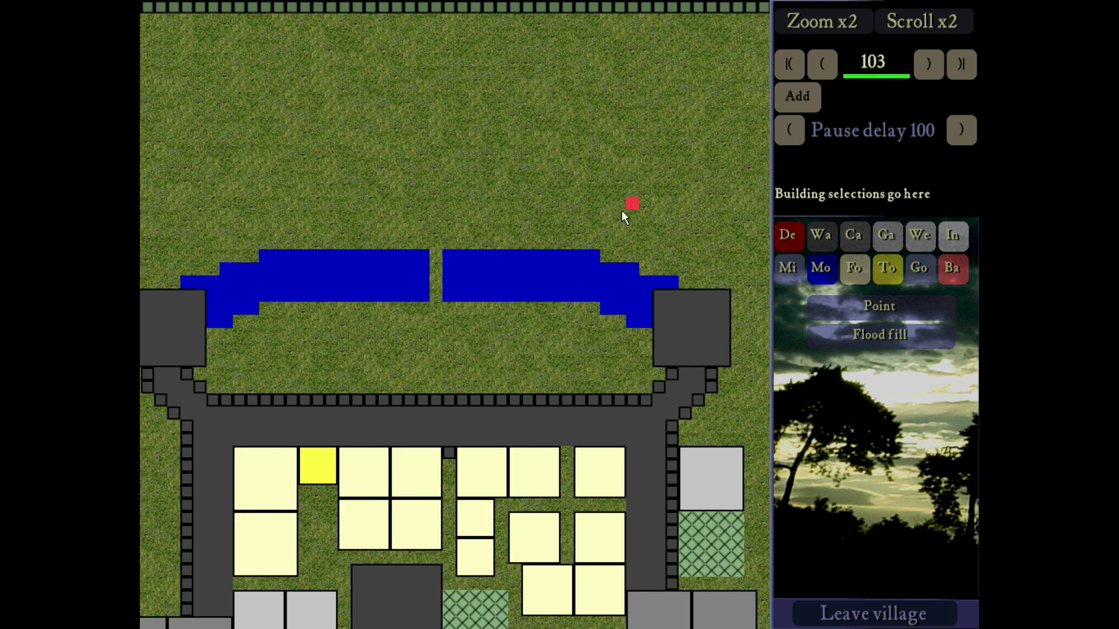
Place a Large pond in the middle of the ground between the northern moat and the wall
key("Right")
key("Down")
left_click(920, 269)
key("Left")
key("Up")
left_click(861, 481)
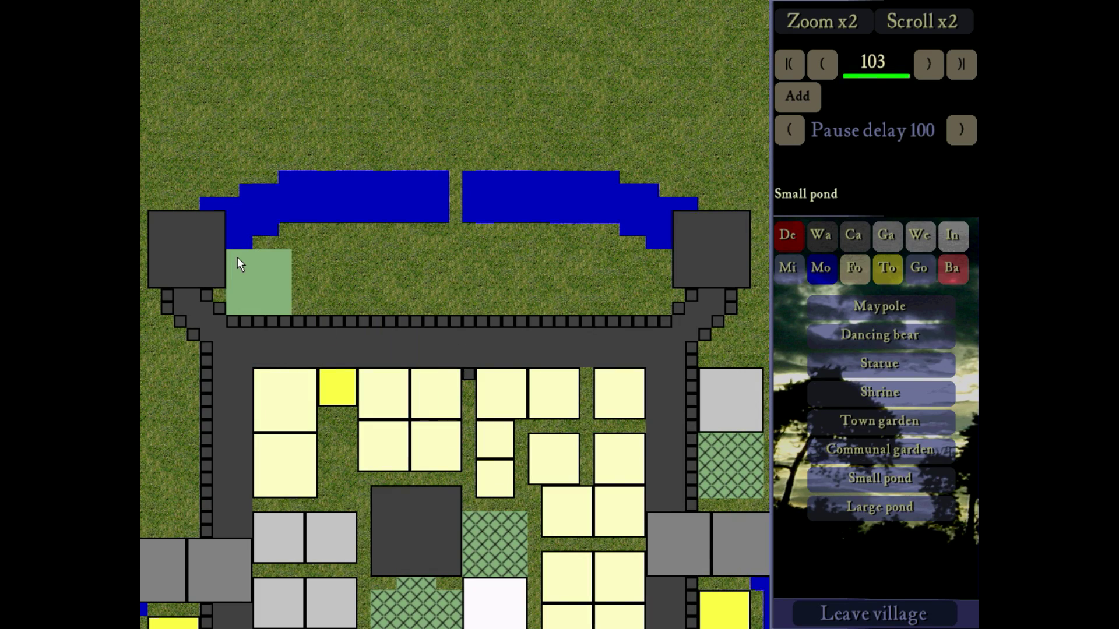
left_click(880, 337)
left_click(879, 508)
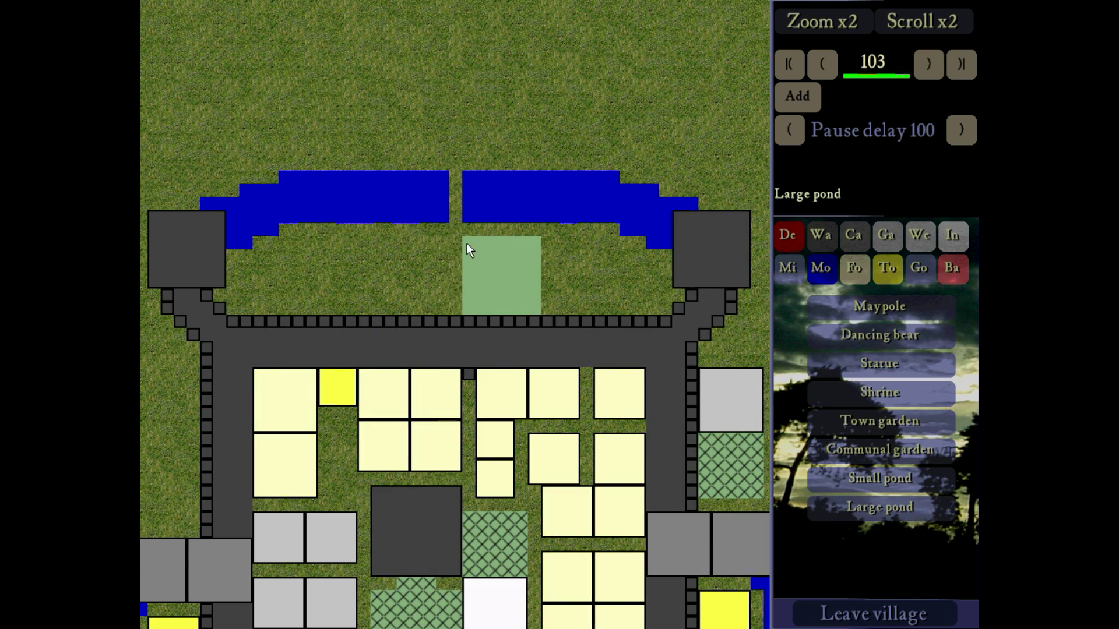
left_click(447, 265)
Place a Dancing bear east of the large pond and a Statue between the two
left_click(859, 338)
left_click(542, 275)
left_click(869, 364)
left_click(502, 301)
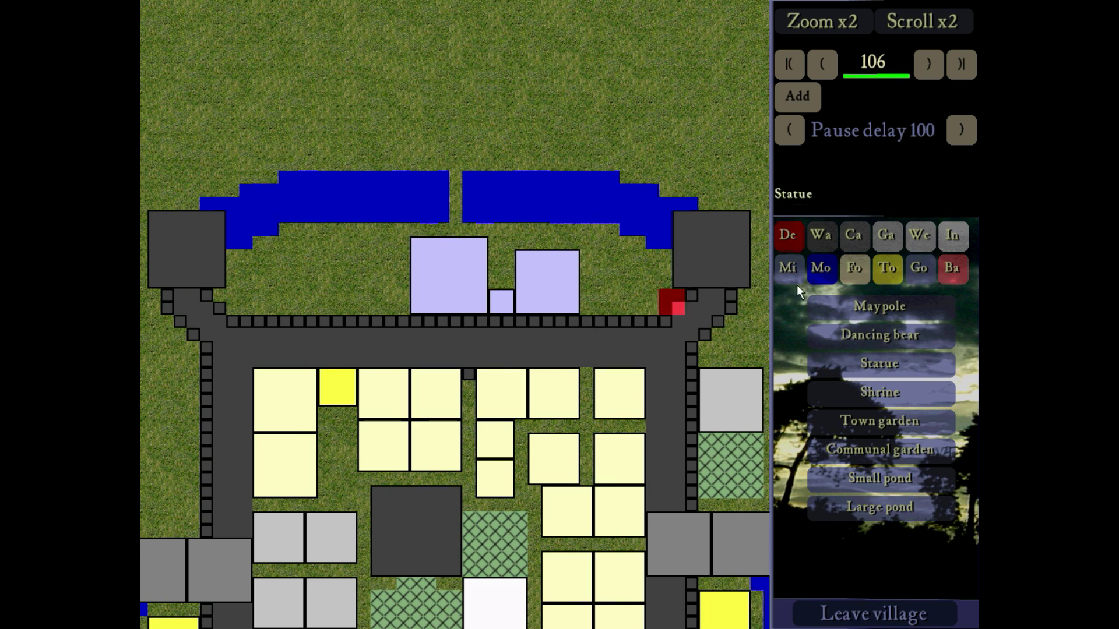
Place a well near each northern corner tower, just inside the moat
left_click(793, 282)
left_click(599, 236)
left_click(919, 274)
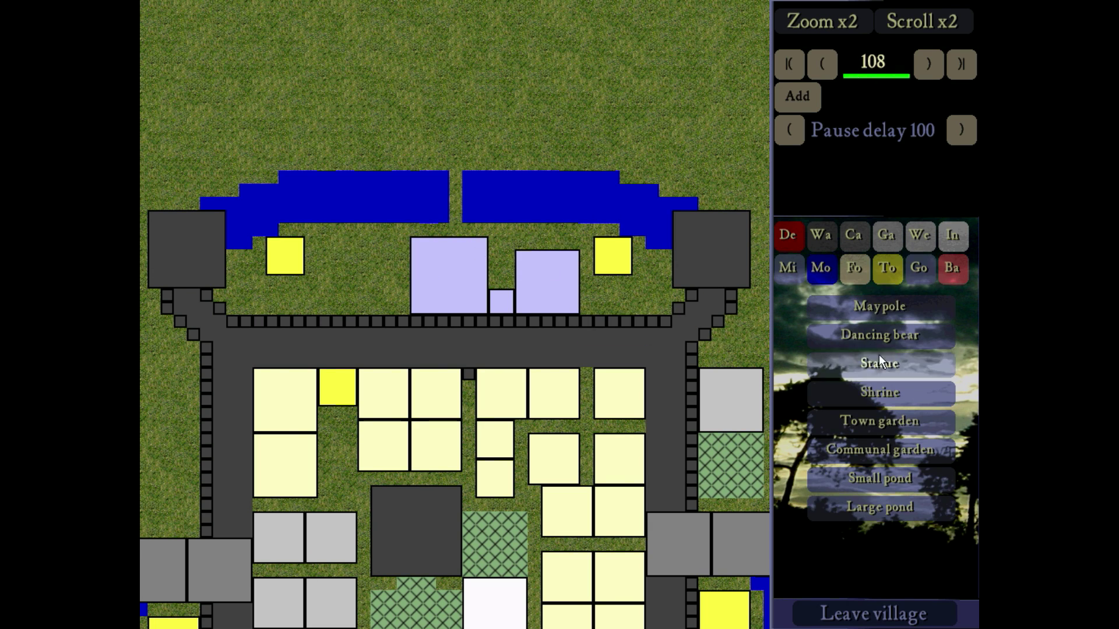
left_click(873, 309)
left_click(234, 253)
left_click(873, 361)
left_click(784, 242)
left_click(249, 270)
Place a Maypole in the corner beside the northwest tower and a Statue directly north of it
left_click(919, 271)
left_click(877, 309)
left_click(234, 283)
left_click(873, 365)
left_click(234, 257)
Place a Communal garden in the corner beside the northeast tower and a Statue directly north of it
left_click(869, 422)
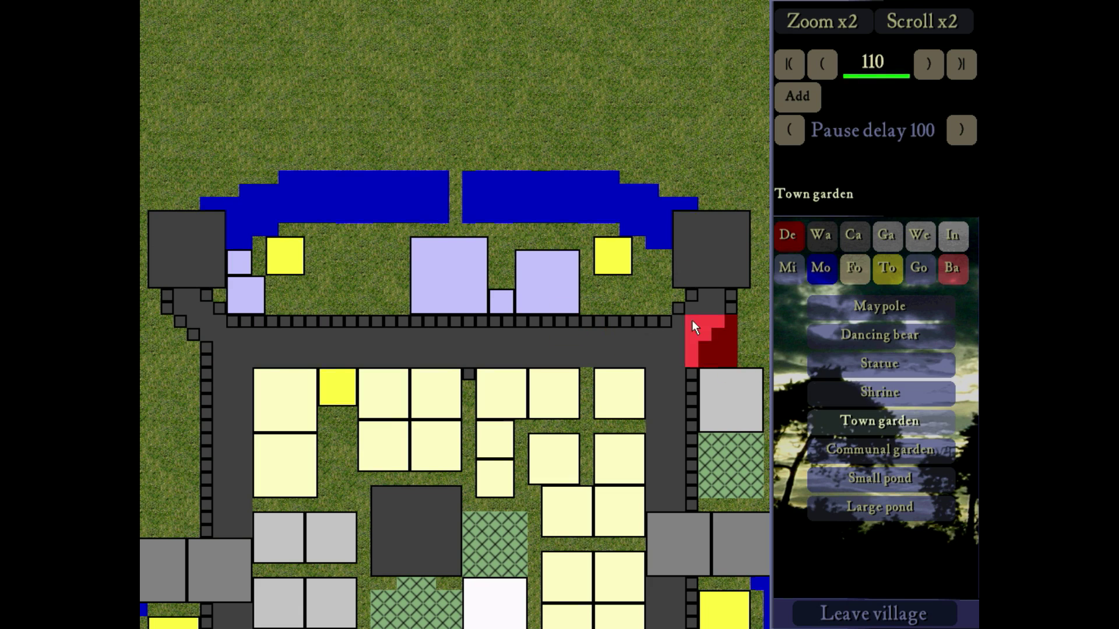
left_click(838, 457)
left_click(640, 283)
left_click(877, 364)
left_click(652, 257)
Fill the space between the communal garden and the dancing bear with a Statue and a Shrine
left_click(612, 296)
left_click(874, 392)
left_click(590, 300)
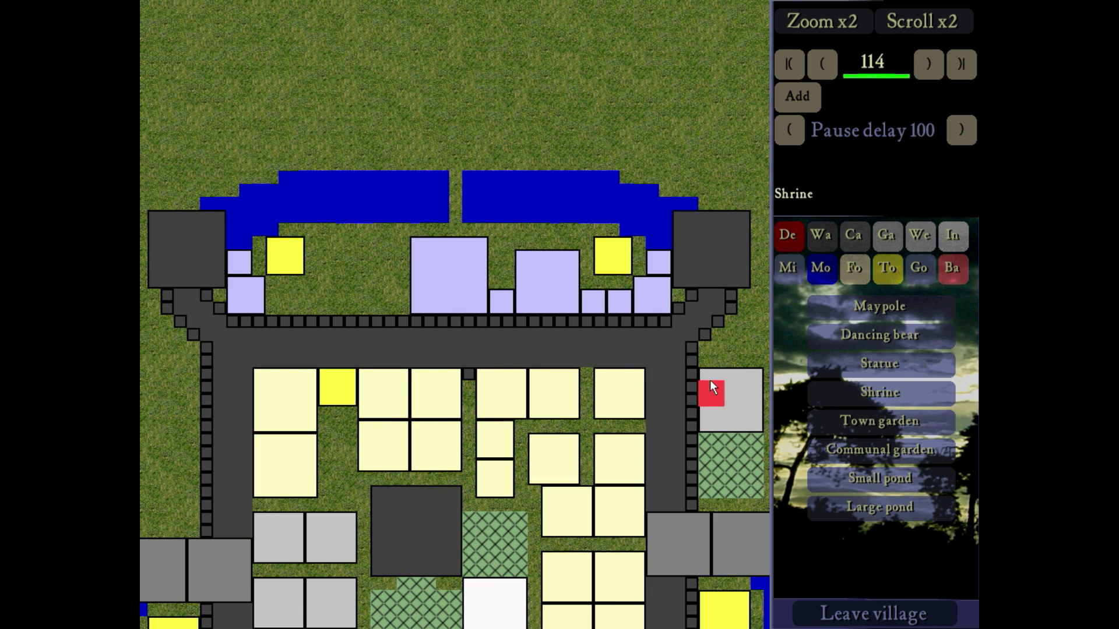
Place a Small pond directly west of the largest decoration along the inside of the north wall
left_click(873, 338)
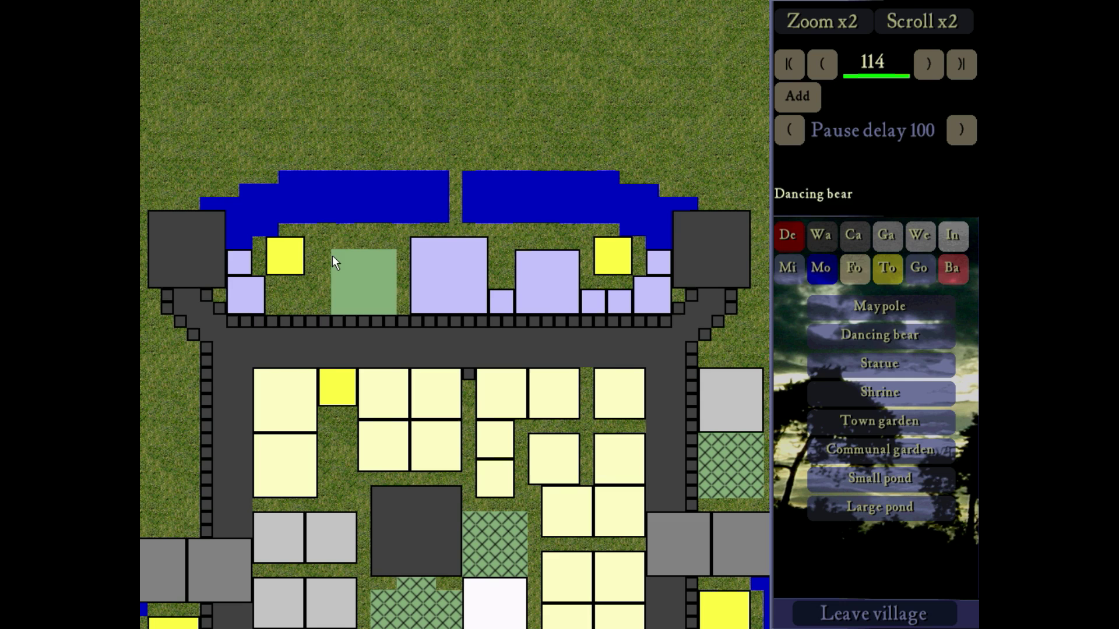
left_click(880, 478)
left_click(350, 256)
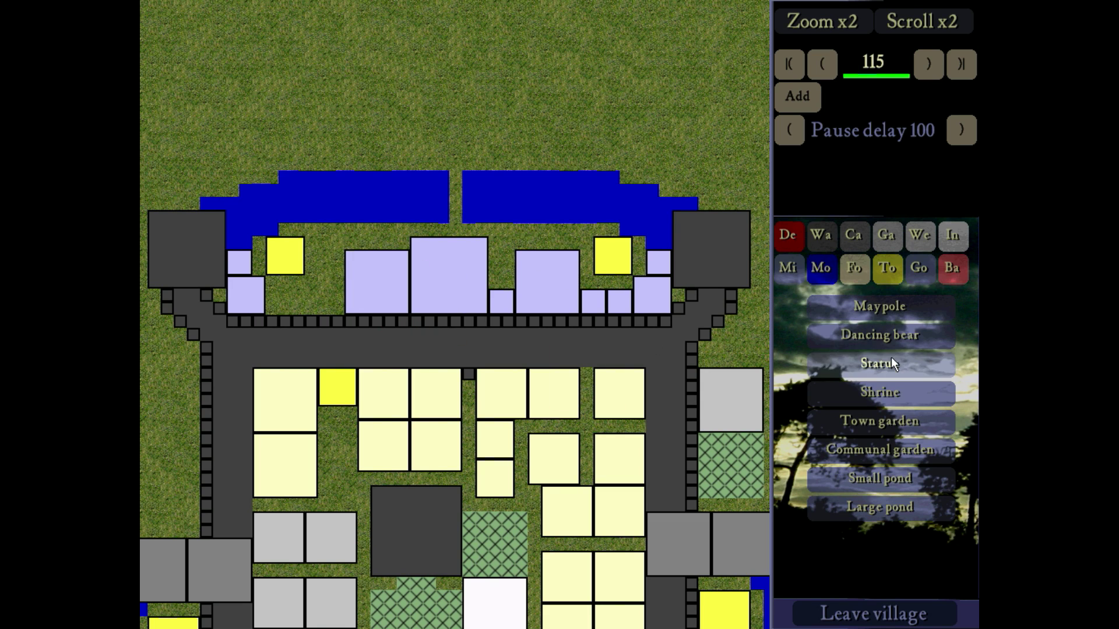
Fill the gap between the small pond and the maypole with a Statue, a Shrine and another Statue
left_click(889, 360)
left_click(325, 297)
left_click(898, 401)
left_click(299, 297)
left_click(891, 361)
left_click(273, 293)
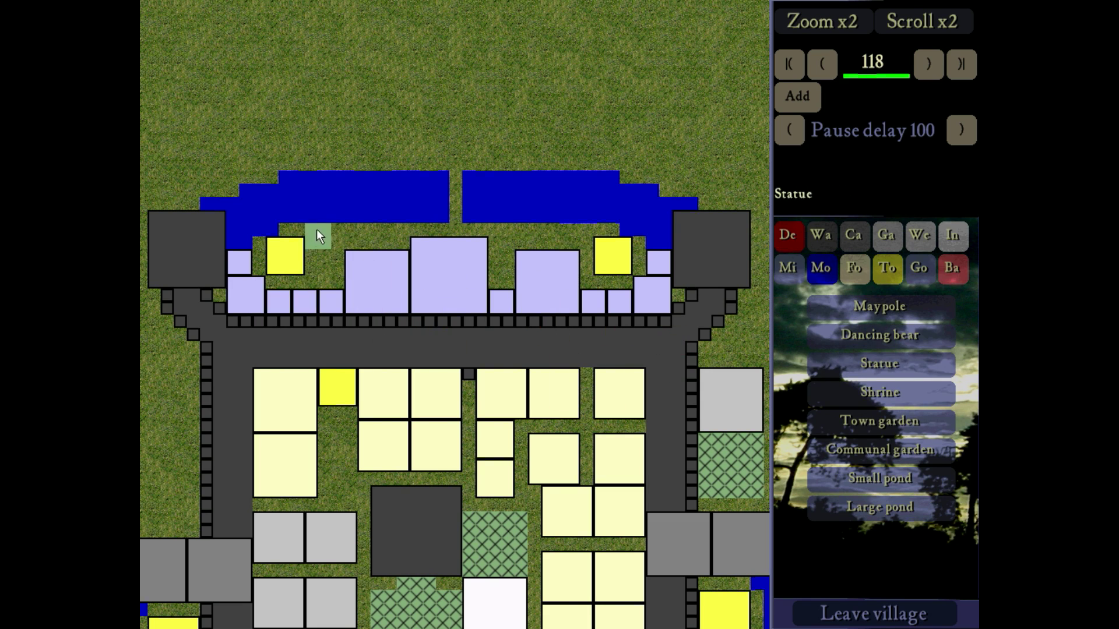
Delete the dancing bear and fill its plot with a smaller garden-sized decoration and a Shrine directly west of it
left_click(788, 236)
left_click(547, 283)
left_click(888, 269)
left_click(548, 284)
left_click(889, 393)
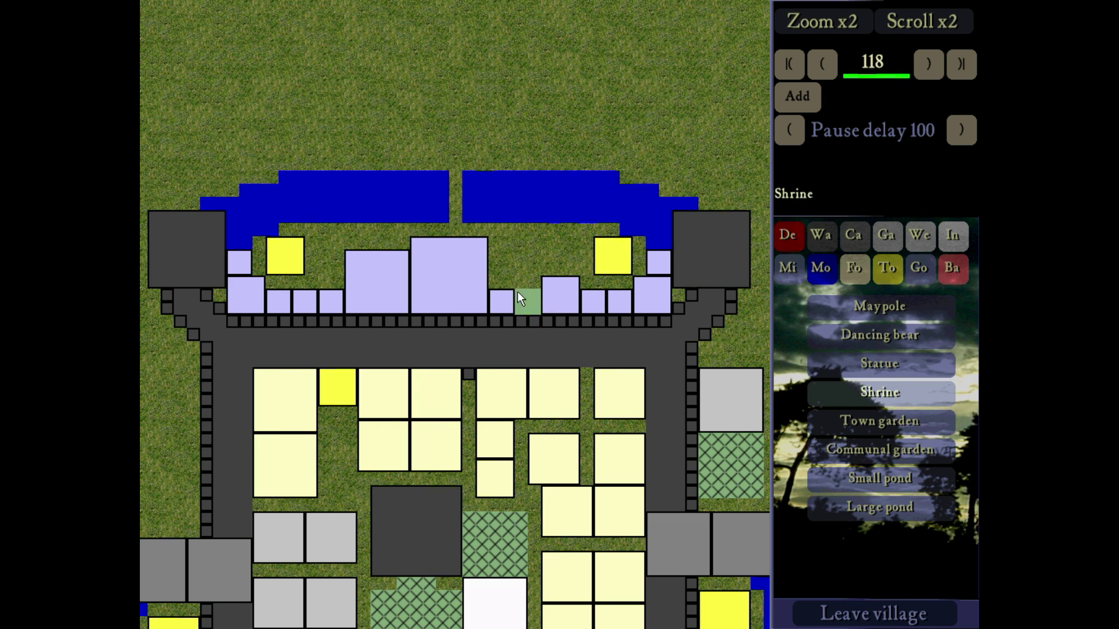
left_click(518, 293)
Place six Statues below the northern moat: two stacked beside each side's garden area and two side by side near the eastern well
left_click(889, 365)
left_click(511, 252)
left_click(514, 236)
left_click(554, 236)
left_click(580, 236)
left_click(317, 236)
left_click(318, 263)
right_click(454, 134)
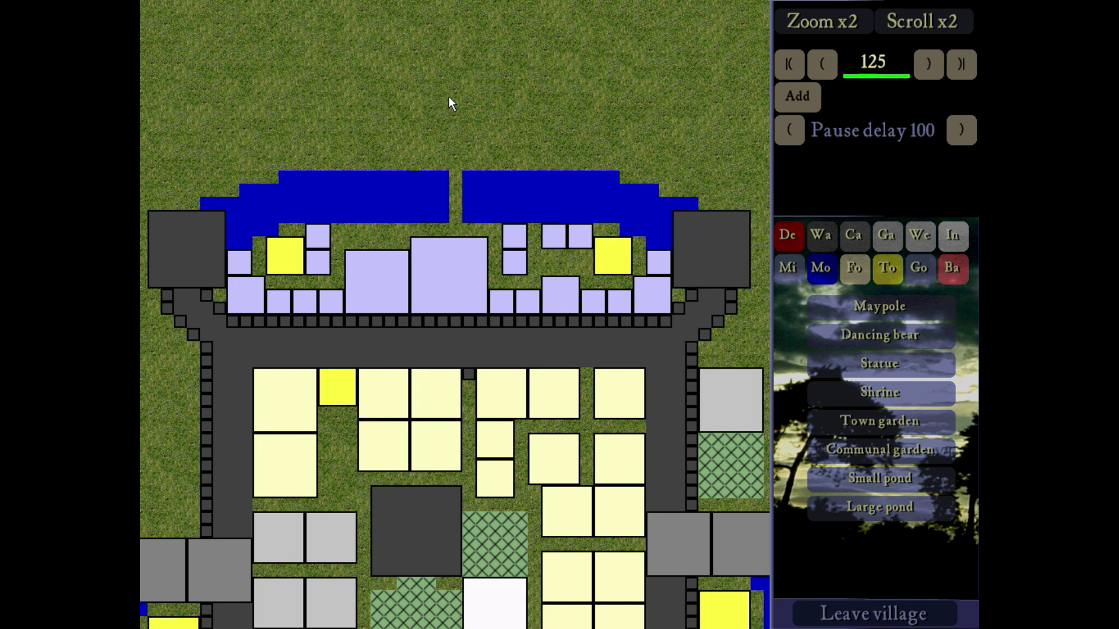
Place two Shrines outside the wall below the northeast tower and one below the northwest tower
key("Down")
left_click(894, 391)
key("Right")
left_click(646, 242)
left_click(672, 217)
key("Left")
left_click(272, 217)
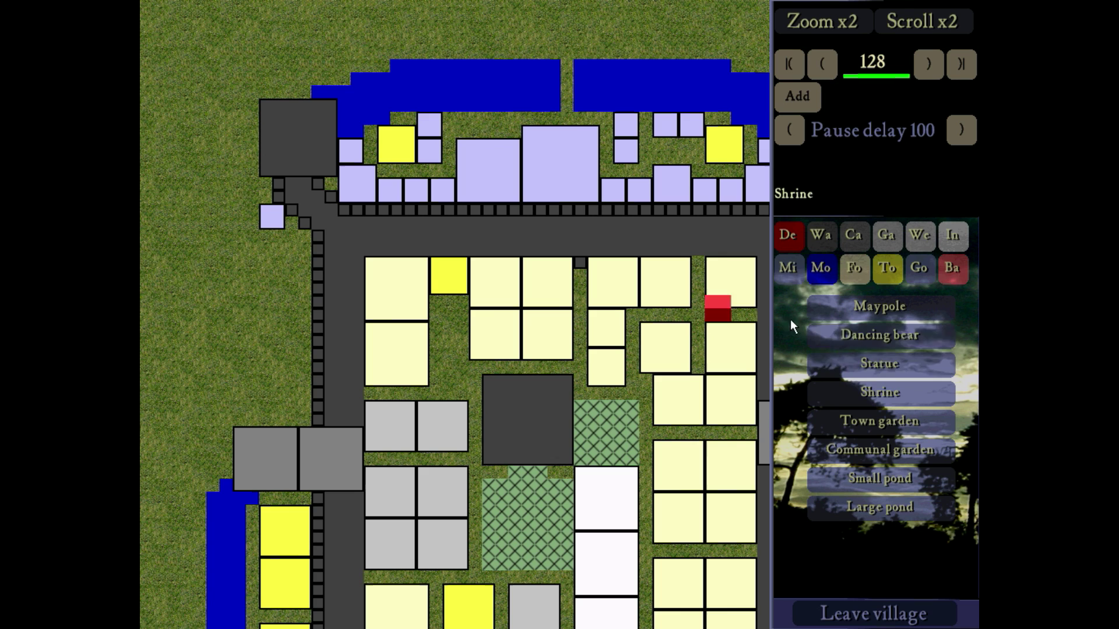
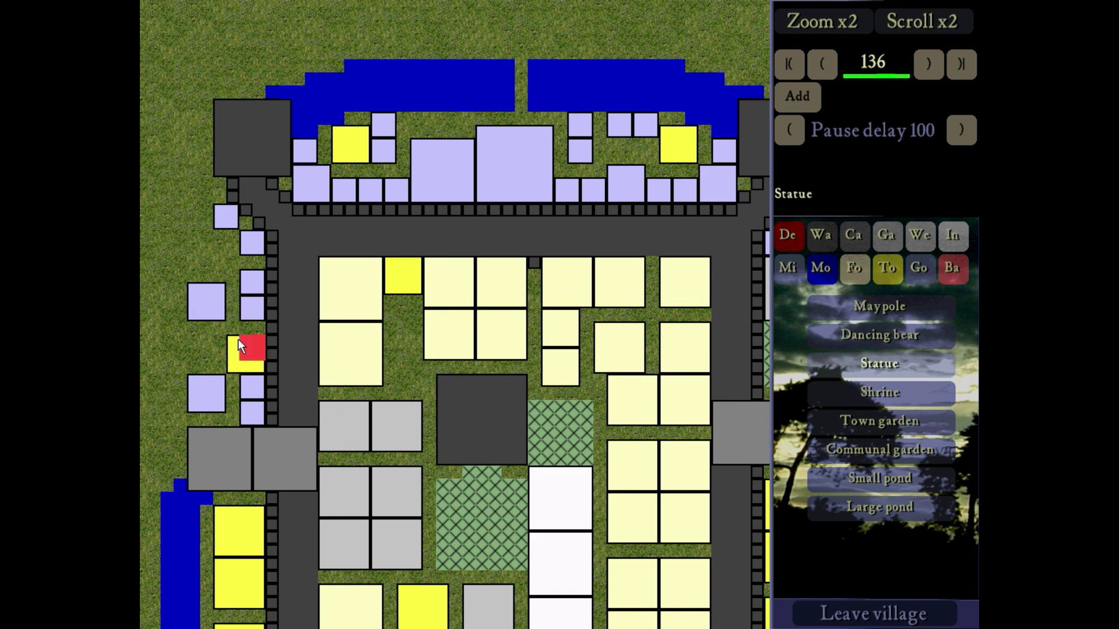
Place two Shrines between the two larger decorations outside the west wall, beside the well
left_click(880, 392)
left_click(196, 343)
right_click(199, 353)
Go back through the build order and insert an Inn northwest of the keep at step 24
key("Right")
key("Down")
key("Left")
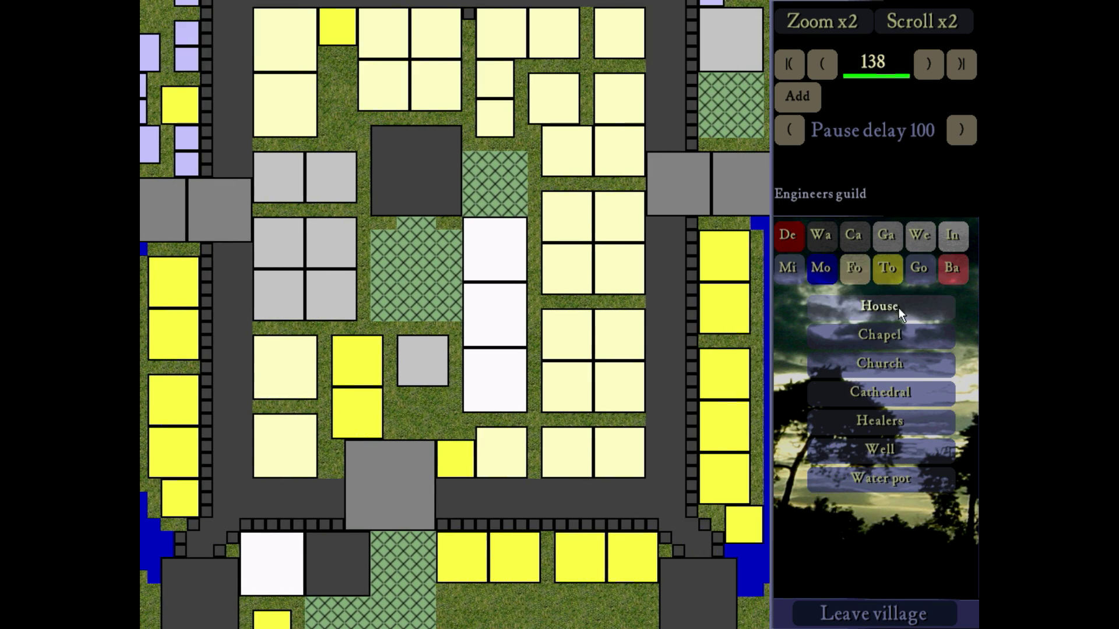
left_click(853, 76)
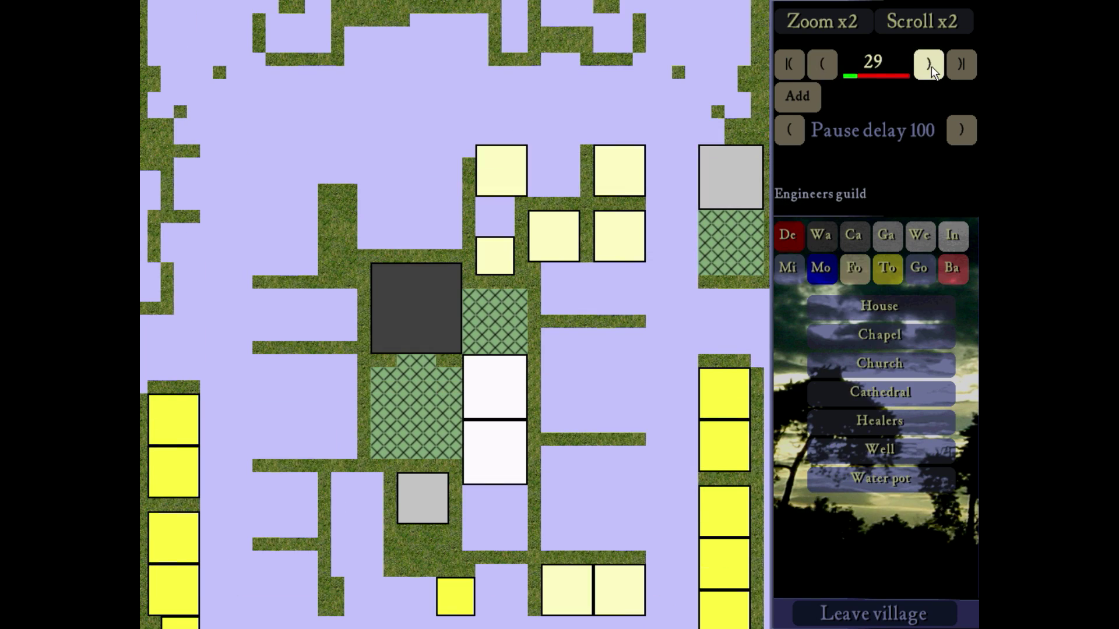
left_click(932, 65)
key("Down")
key("Up")
left_click(930, 65)
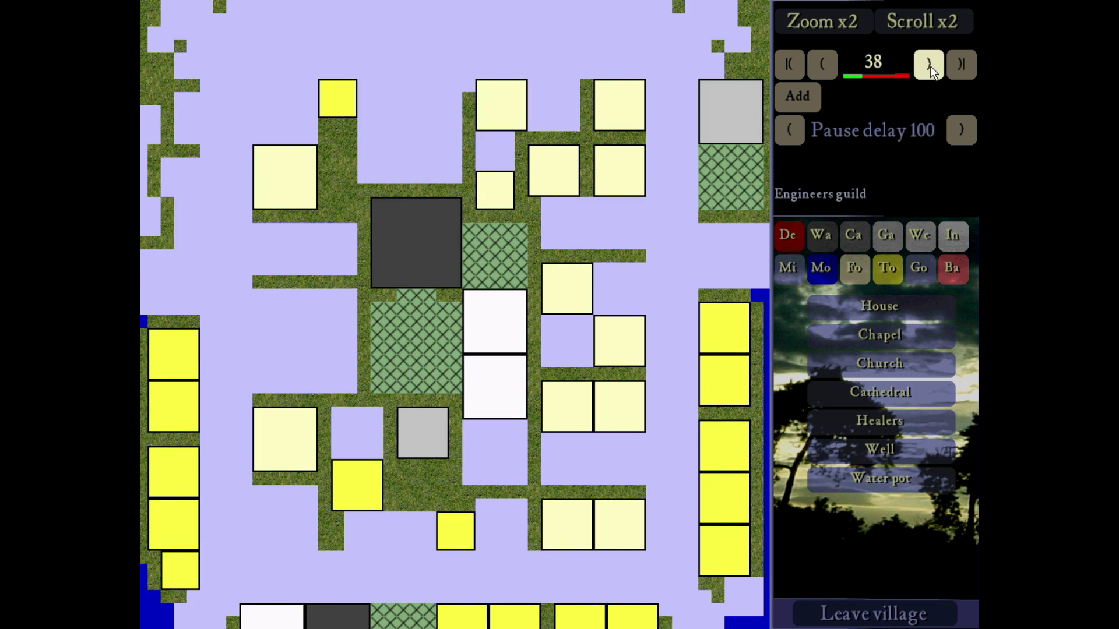
left_click(825, 62)
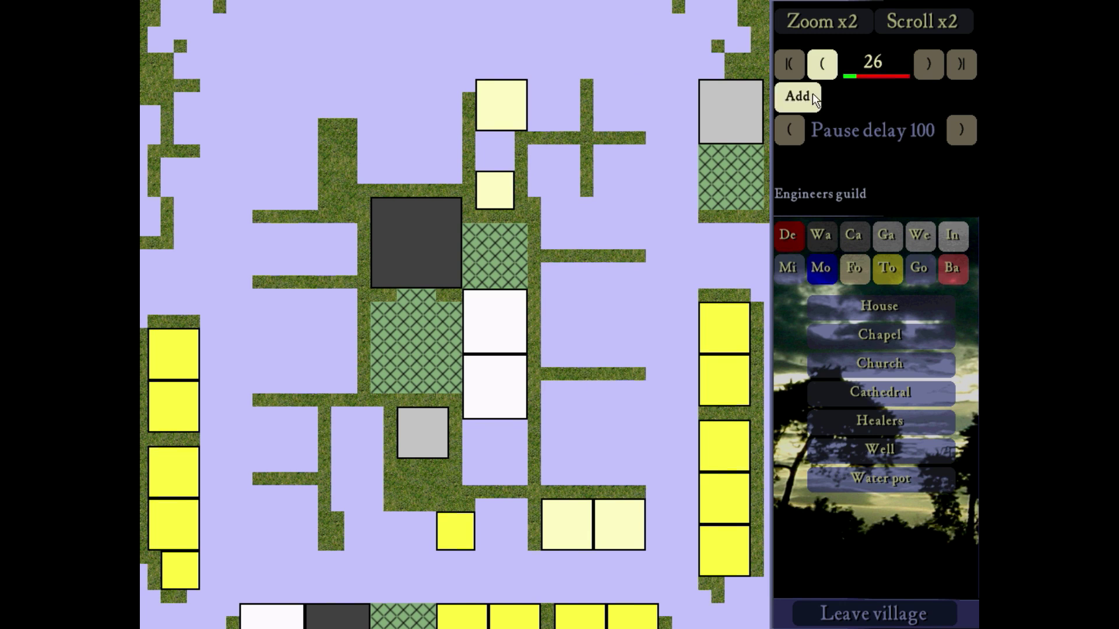
left_click(822, 64)
left_click(854, 267)
left_click(879, 564)
left_click(263, 151)
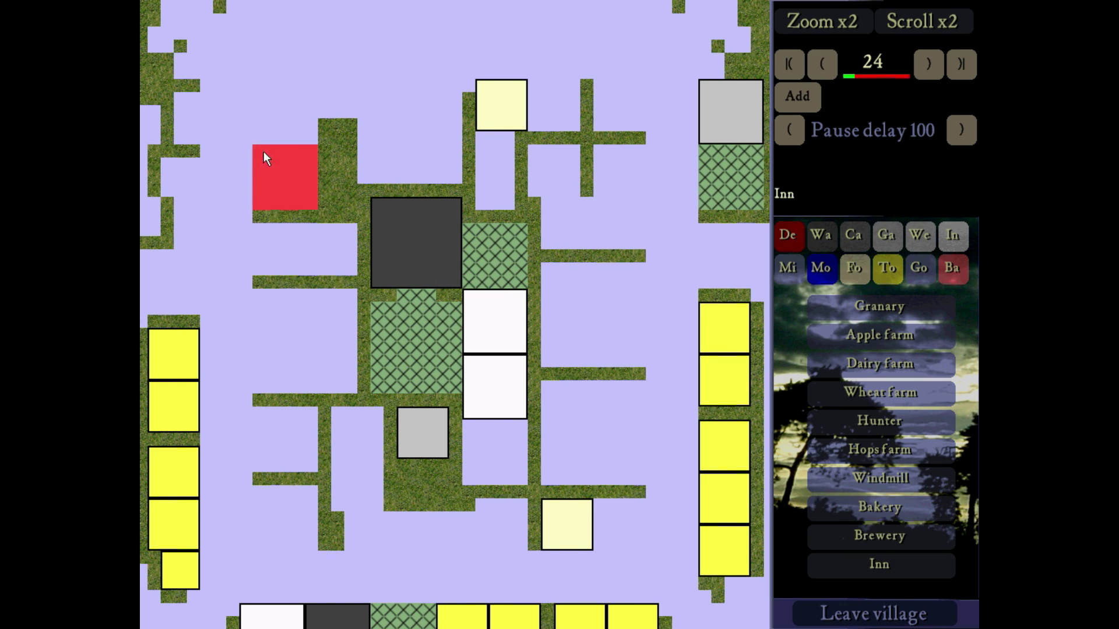
Delete most of the buildings in the castle's eastern half and the houses and well beside the southern gatehouse
left_click(929, 64)
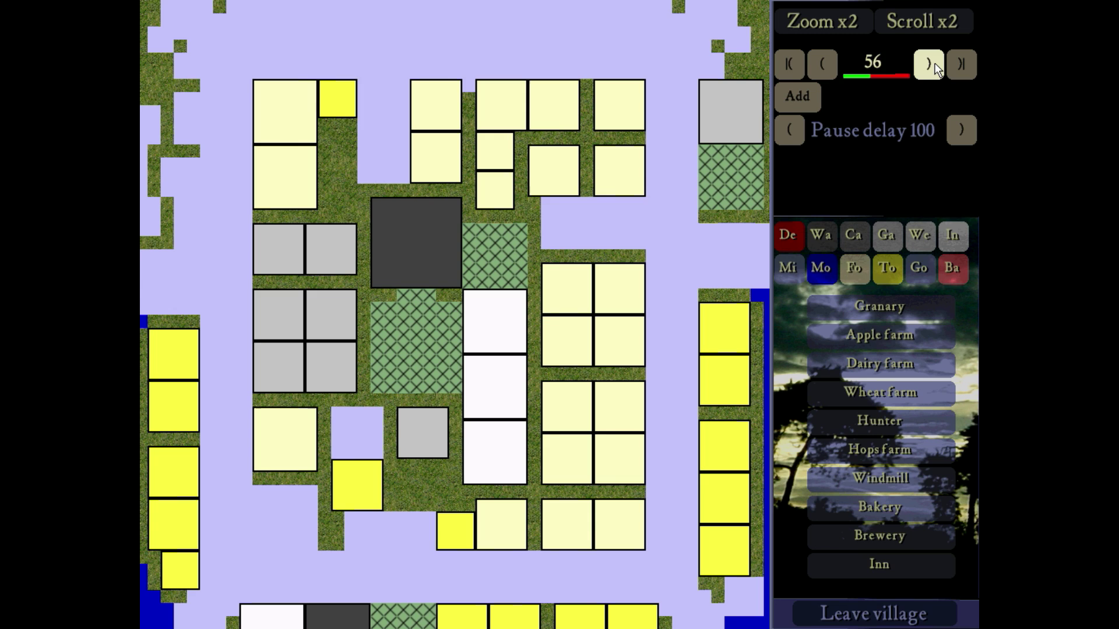
left_click(928, 63)
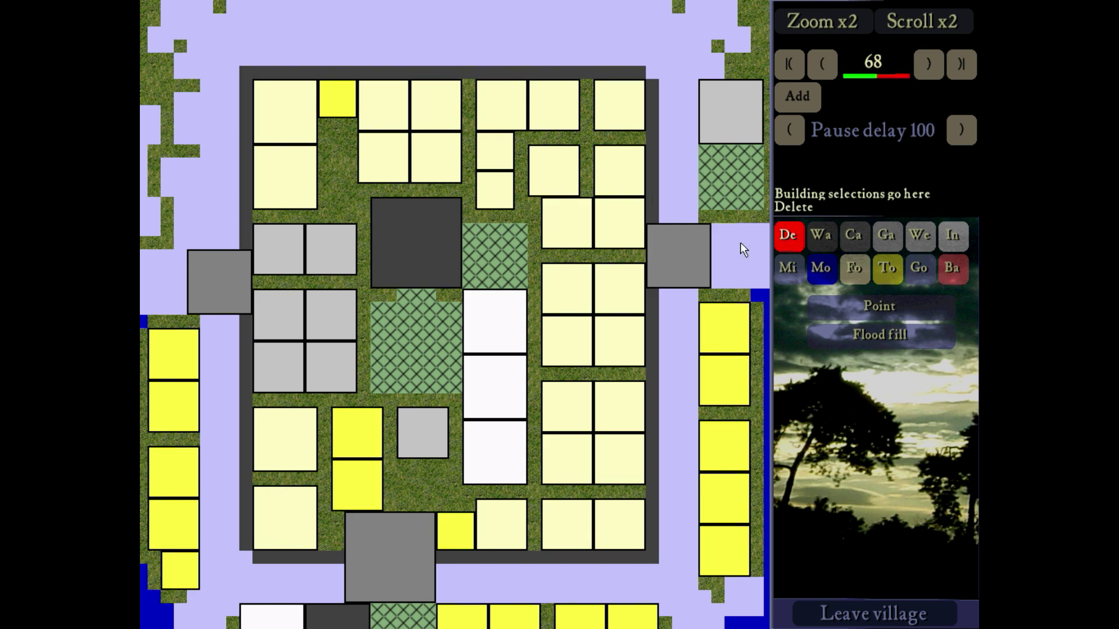
left_click(620, 106)
left_click(620, 171)
left_click(554, 169)
left_click(492, 147)
mouse_move(560, 117)
left_mouse_down()
mouse_move(562, 394)
mouse_move(612, 460)
mouse_move(517, 528)
mouse_move(358, 463)
mouse_move(351, 479)
left_mouse_up()
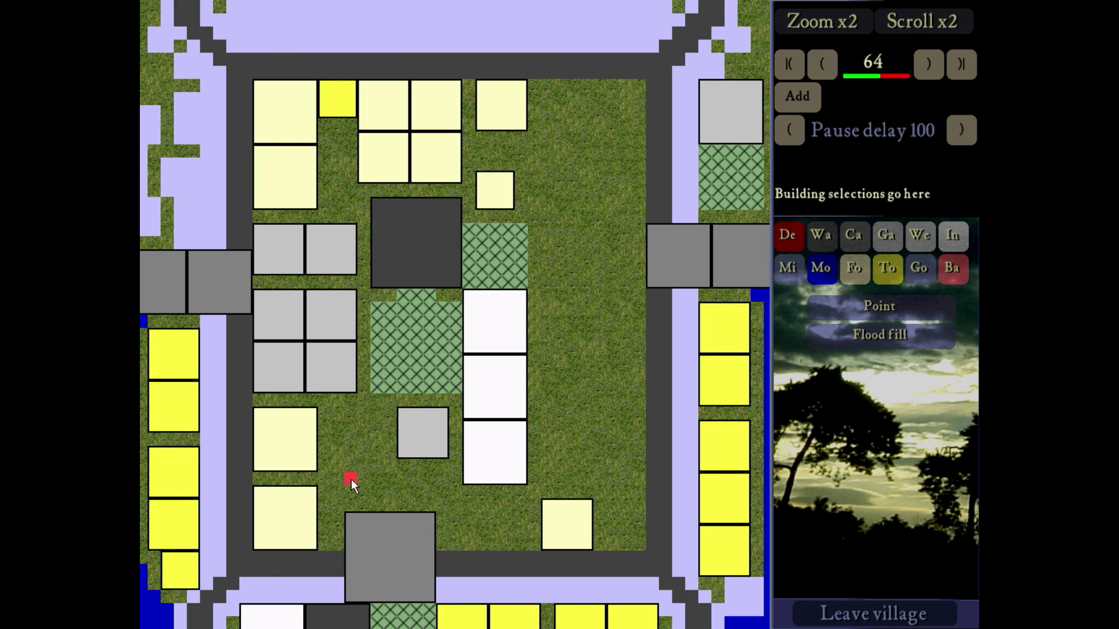
Return to build step 25 and delete the buildings north and west of the keep, keeping the inn
left_click(855, 76)
left_click(862, 75)
left_click(822, 65)
left_click(790, 236)
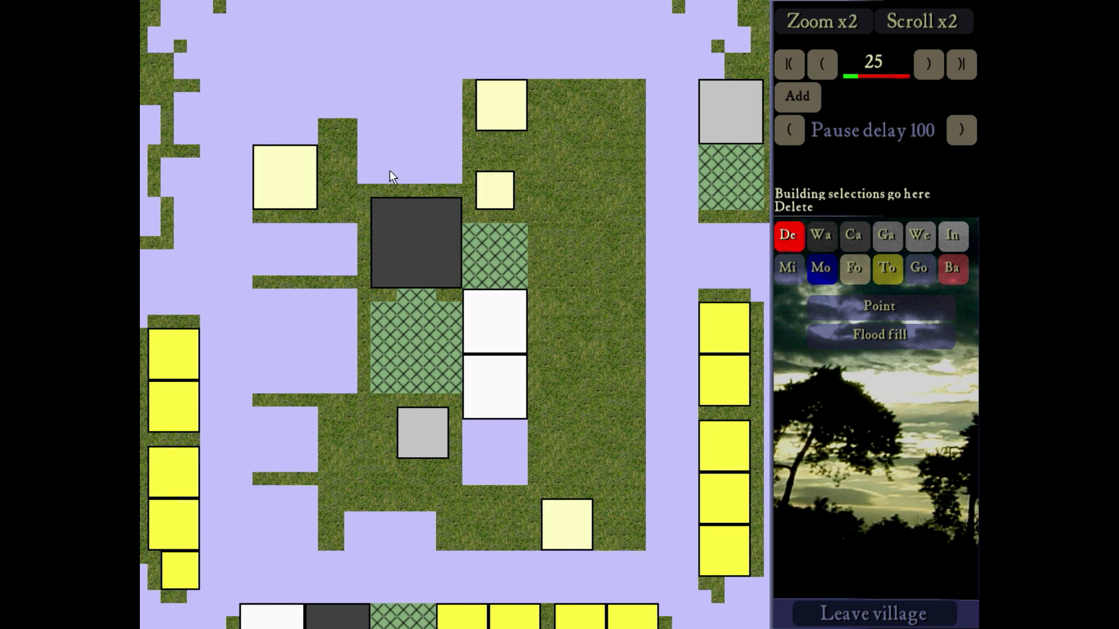
mouse_move(390, 170)
left_mouse_down()
mouse_move(399, 149)
mouse_move(317, 309)
mouse_move(322, 436)
left_mouse_up()
Step through the build order up to step 37, checking when the gatehouses, towers and walls are built
left_click(930, 65)
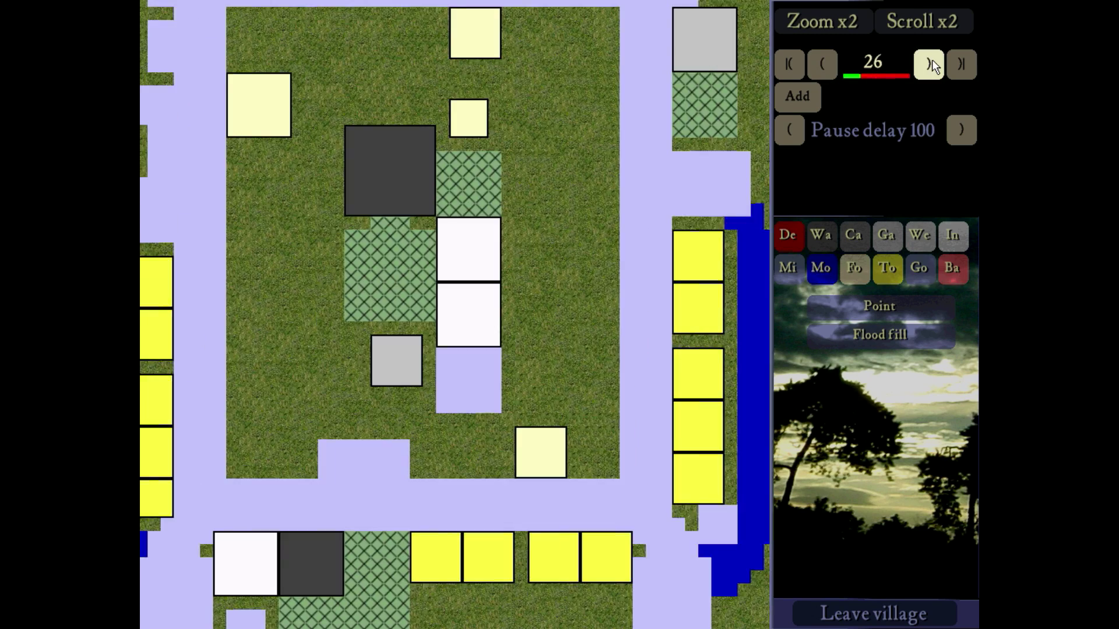
left_click(932, 65)
left_click(932, 65)
left_click(932, 65)
left_click(823, 65)
left_click(823, 65)
left_click(823, 65)
left_click(927, 65)
left_click(823, 23)
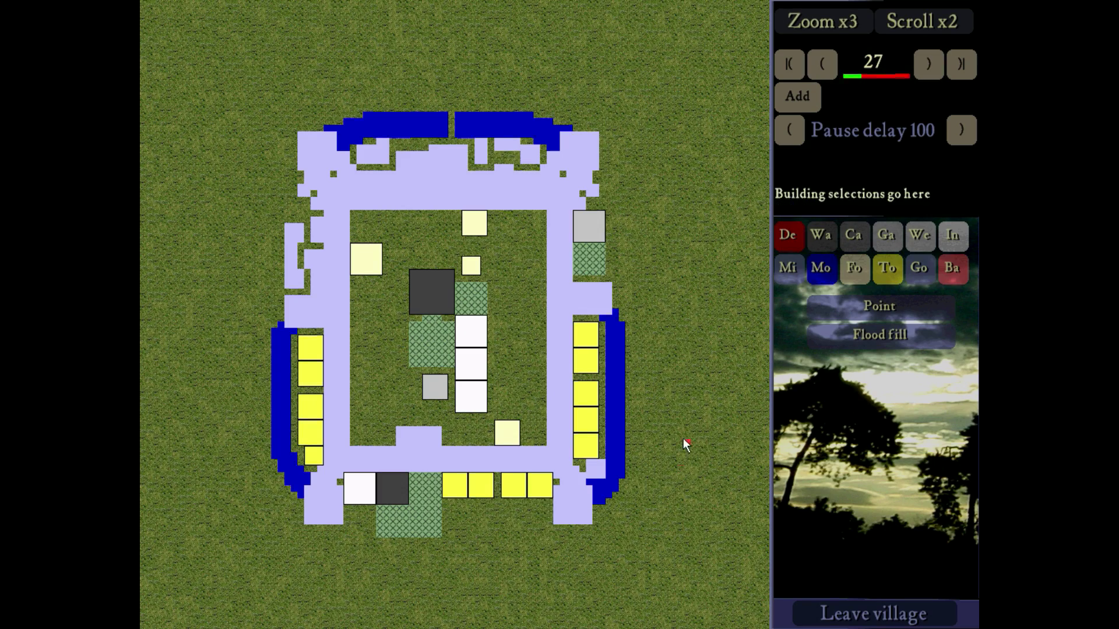
left_click(931, 65)
left_click(930, 65)
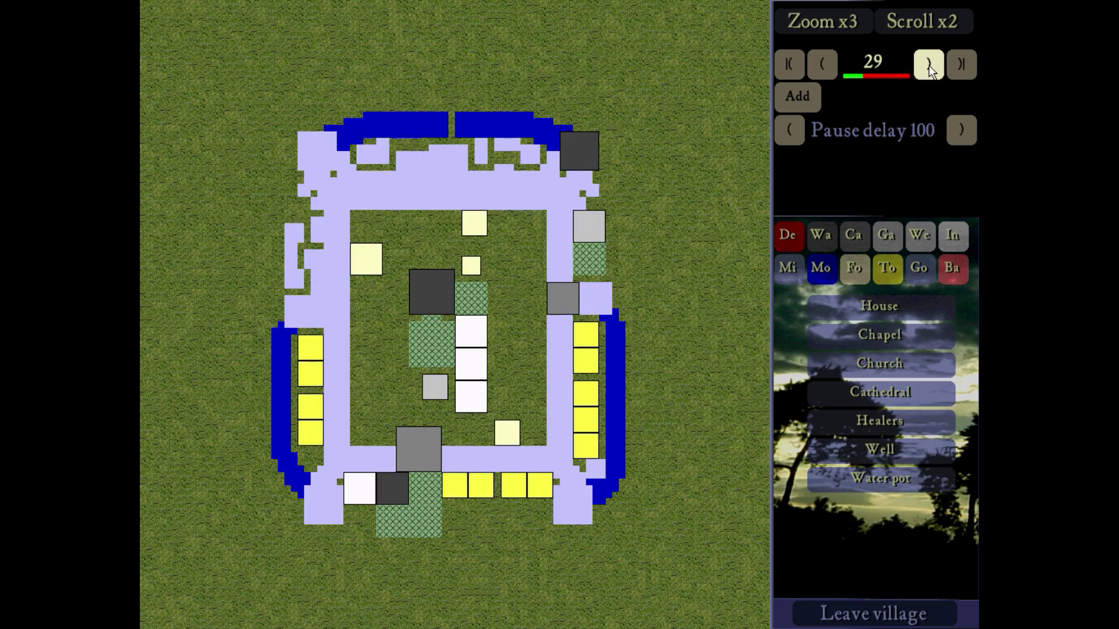
double_click(930, 66)
double_click(930, 65)
double_click(930, 66)
double_click(930, 65)
left_click(823, 22)
From build step 37, place Bakeries in a staggered pattern along the eastern half and an Inn in the southwest corner
left_click(854, 268)
left_click(877, 508)
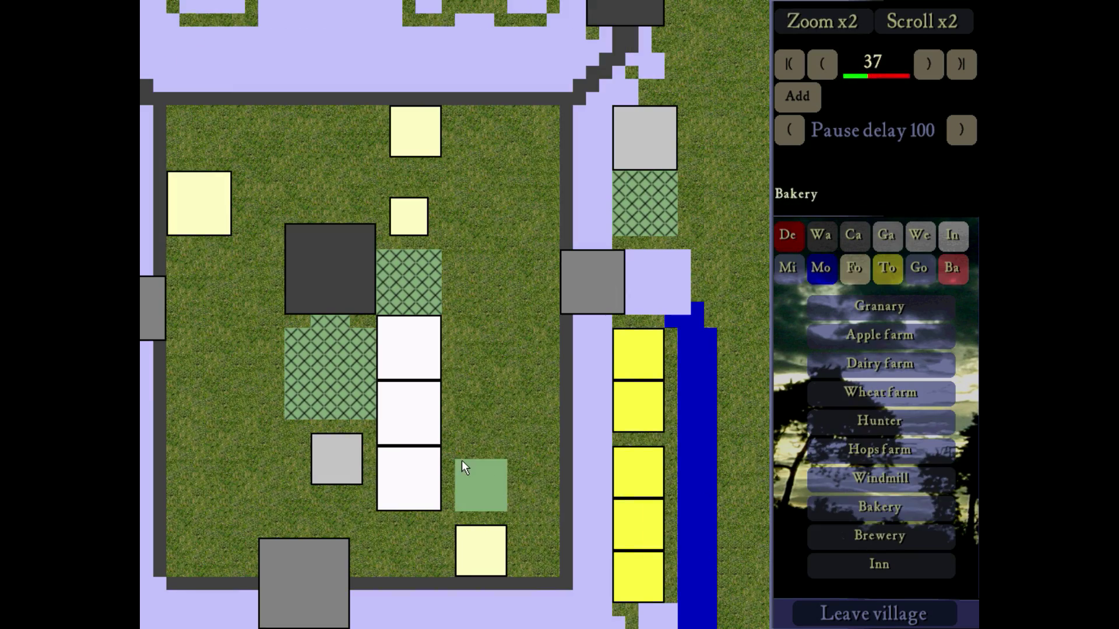
left_click(462, 460)
left_click(514, 413)
left_click(513, 349)
left_click(461, 295)
left_click(515, 113)
left_click(517, 178)
left_click(876, 507)
left_click(462, 230)
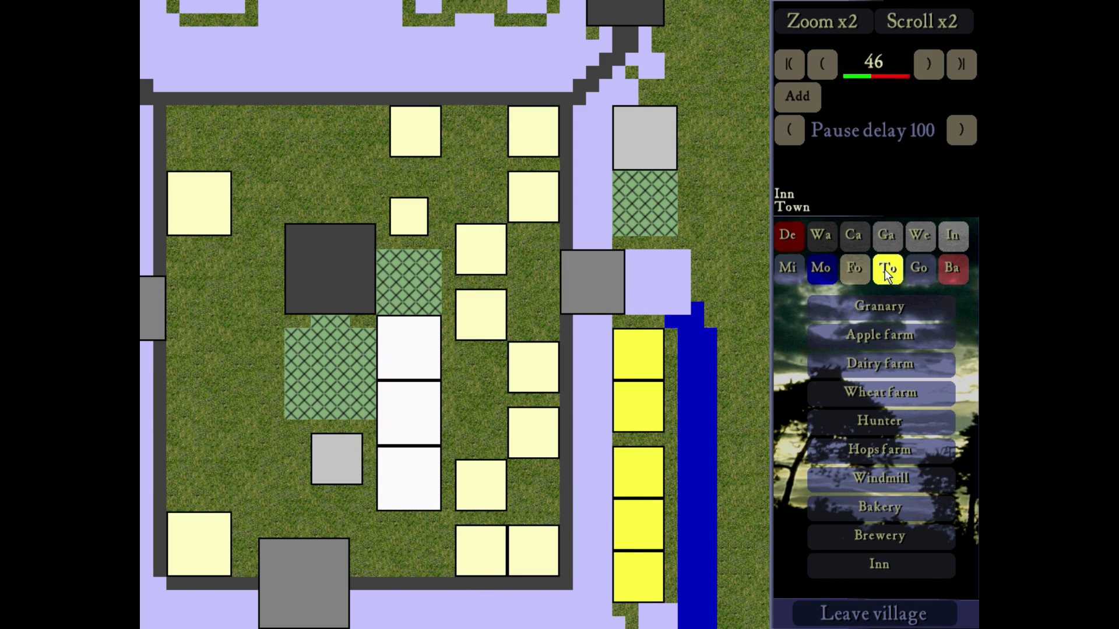
Advance the build order and add Bakeries to the southeastern block, plus a House northeast of the keep
left_click(823, 22)
left_click(935, 70)
triple_click(936, 71)
left_click(823, 22)
left_click(869, 509)
left_click(475, 533)
left_click(887, 270)
left_click(879, 450)
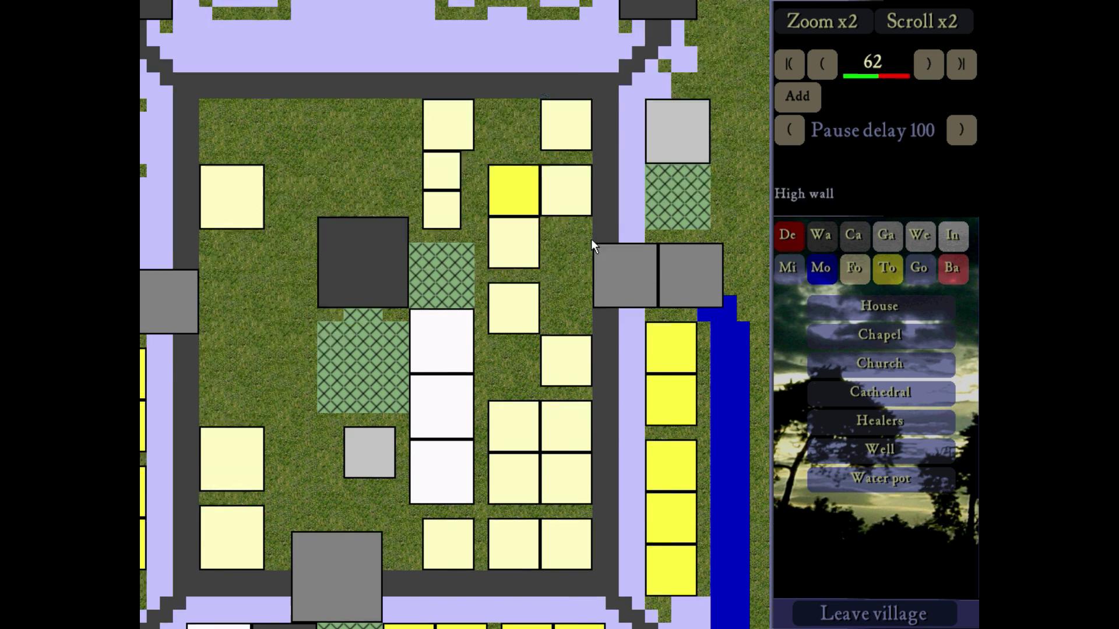
Go back in the build order and insert a Windmill just northeast of the keep
left_click(827, 66)
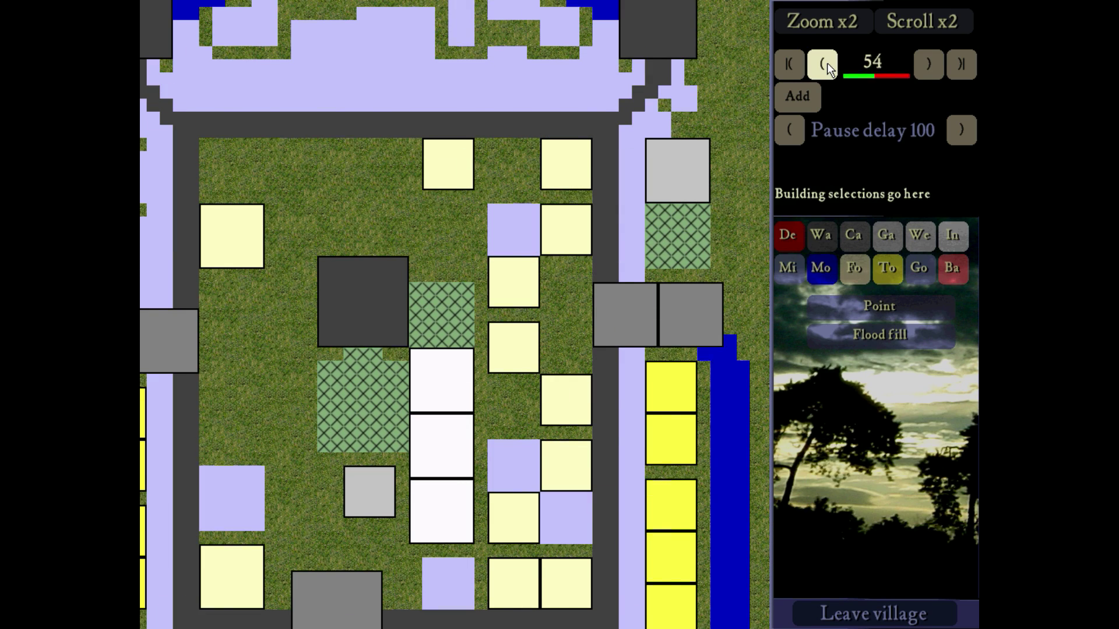
left_click(827, 64)
left_click(827, 64)
left_click(932, 67)
left_click(855, 270)
left_click(880, 479)
left_click(455, 249)
Advance the build order, fill the eastern block's remaining plots with Bakeries and add a second Windmill above the first
left_click(934, 66)
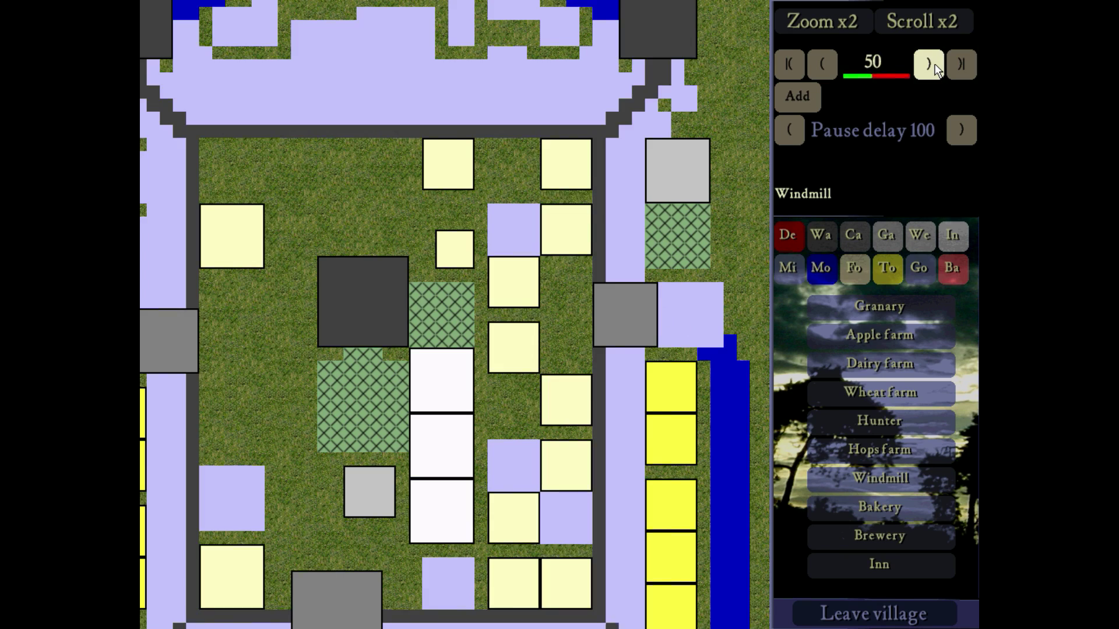
left_click(935, 66)
left_click(927, 64)
left_click(855, 269)
left_click(880, 507)
left_click(449, 349)
left_click(449, 283)
left_click(397, 230)
left_click(880, 479)
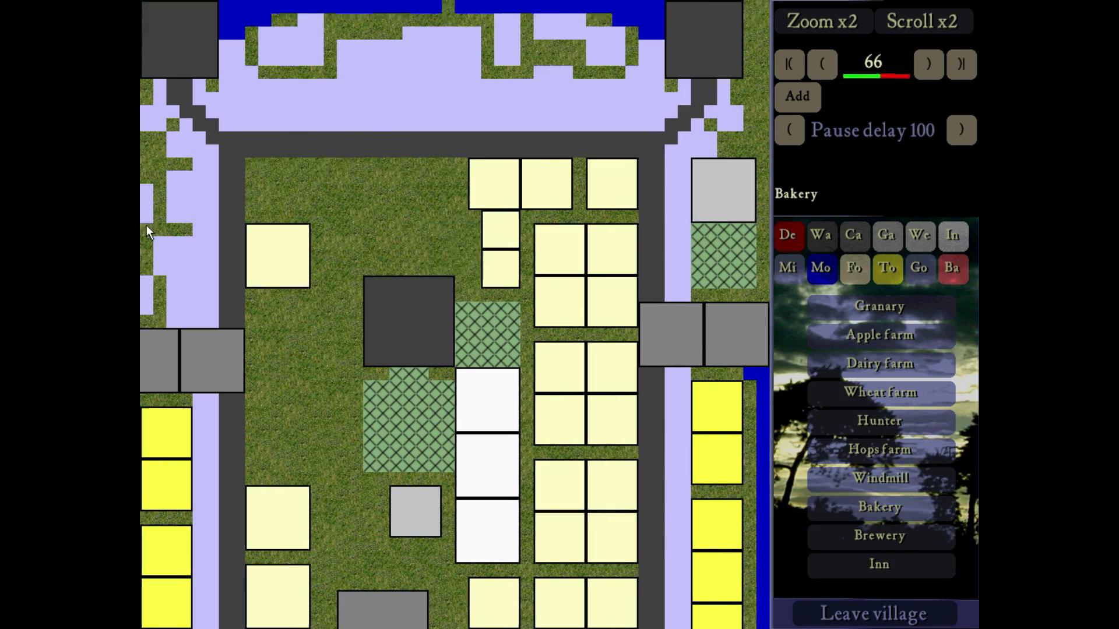
Place two stacked Bakeries north of the keep, just west of the windmills
left_click(823, 65)
left_click(855, 268)
left_click(889, 510)
left_click(436, 163)
left_click(436, 218)
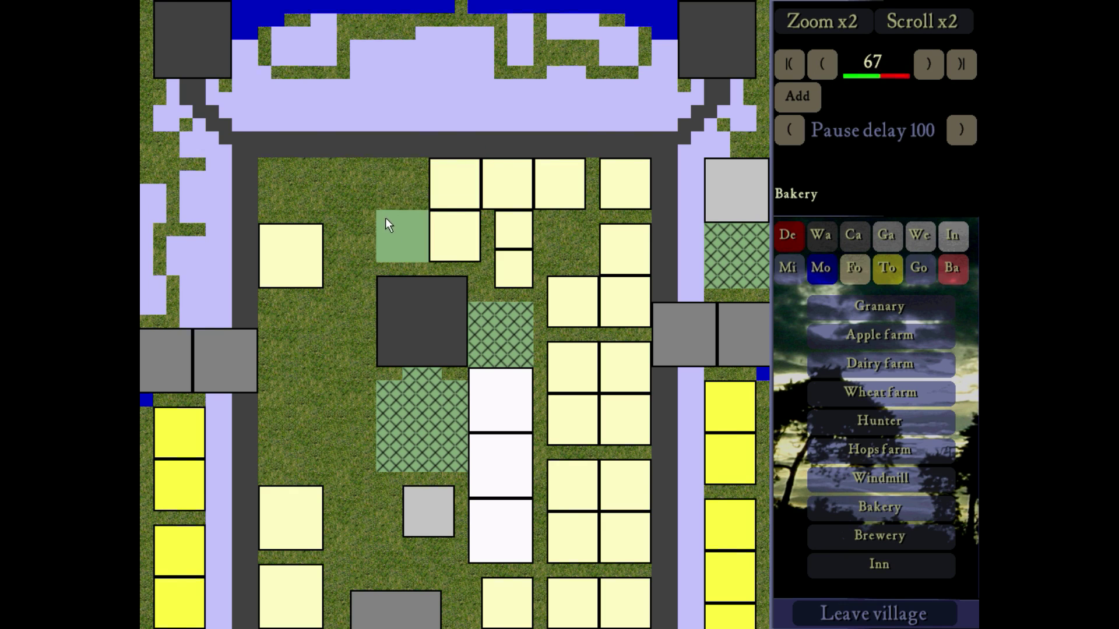
Try a row of three more Bakeries along the north wall, west of the stacked pair, and delete them
left_click(369, 164)
left_click(263, 164)
left_click(313, 163)
left_click(789, 238)
left_click(387, 182)
left_click(336, 182)
left_click(286, 182)
Step back and forth through the build order to review how the rearranged castle interior gets built
left_click(822, 64)
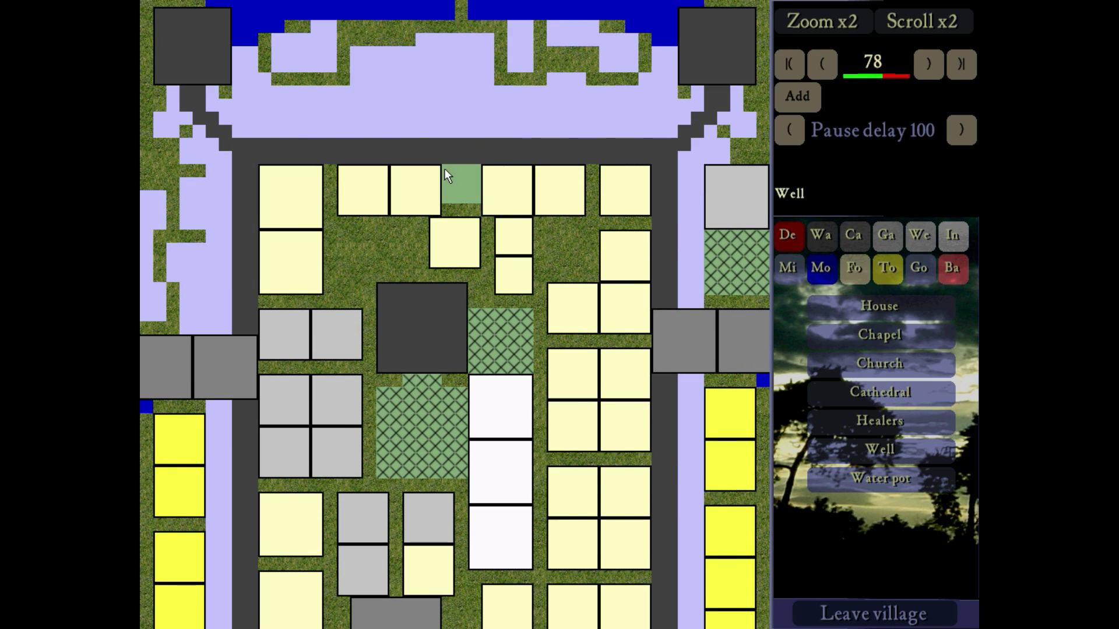
left_click(824, 58)
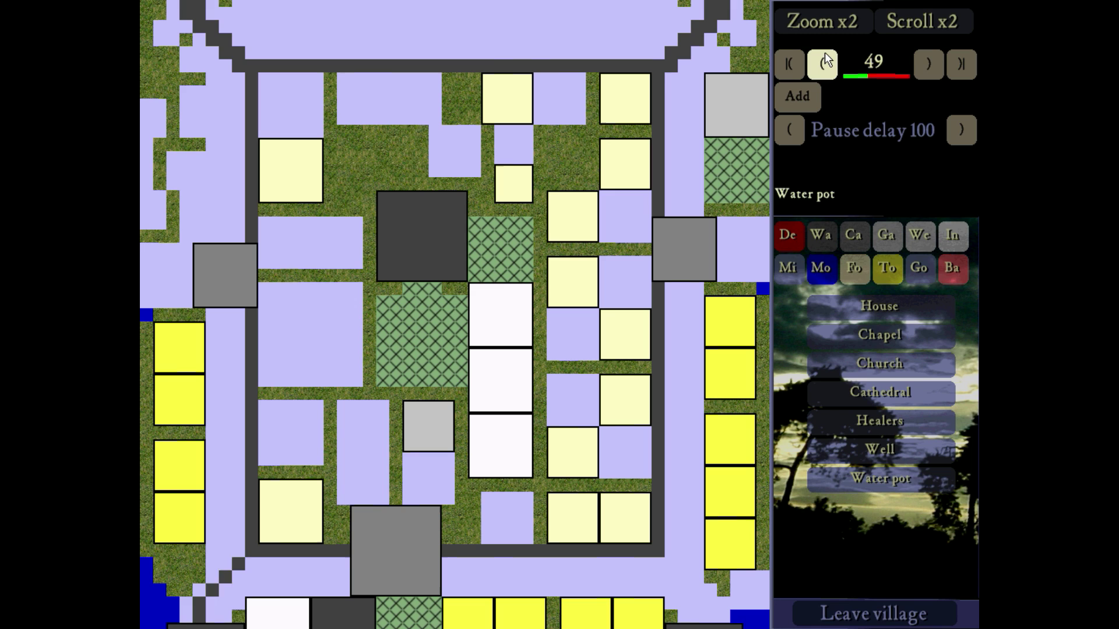
left_click(929, 65)
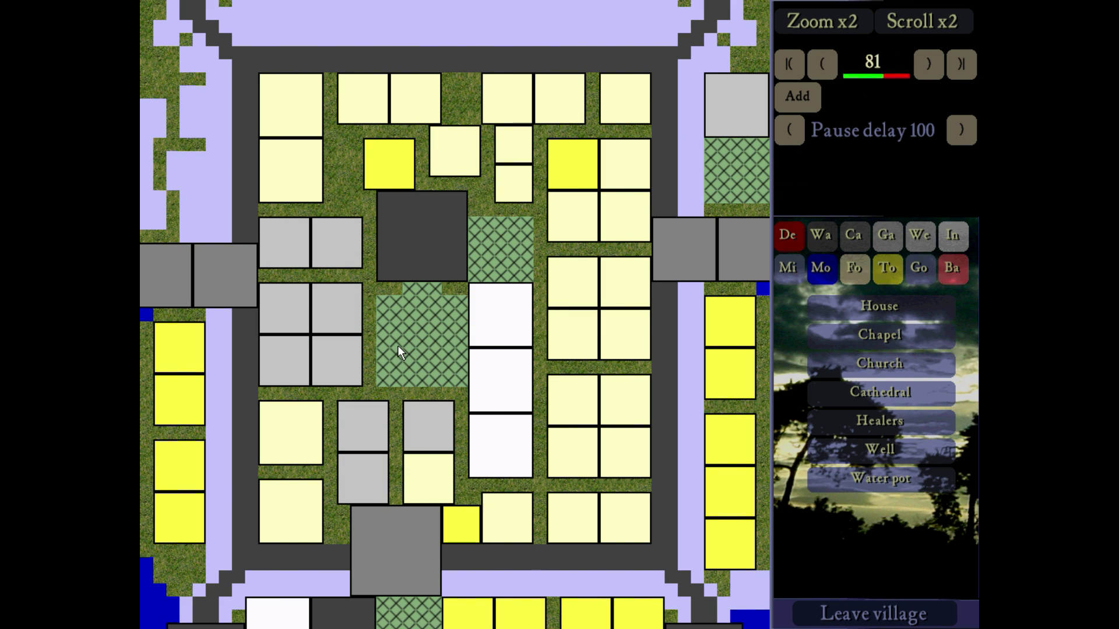
key("Up")
left_click(929, 67)
key("Up")
key("Down")
left_click(934, 70)
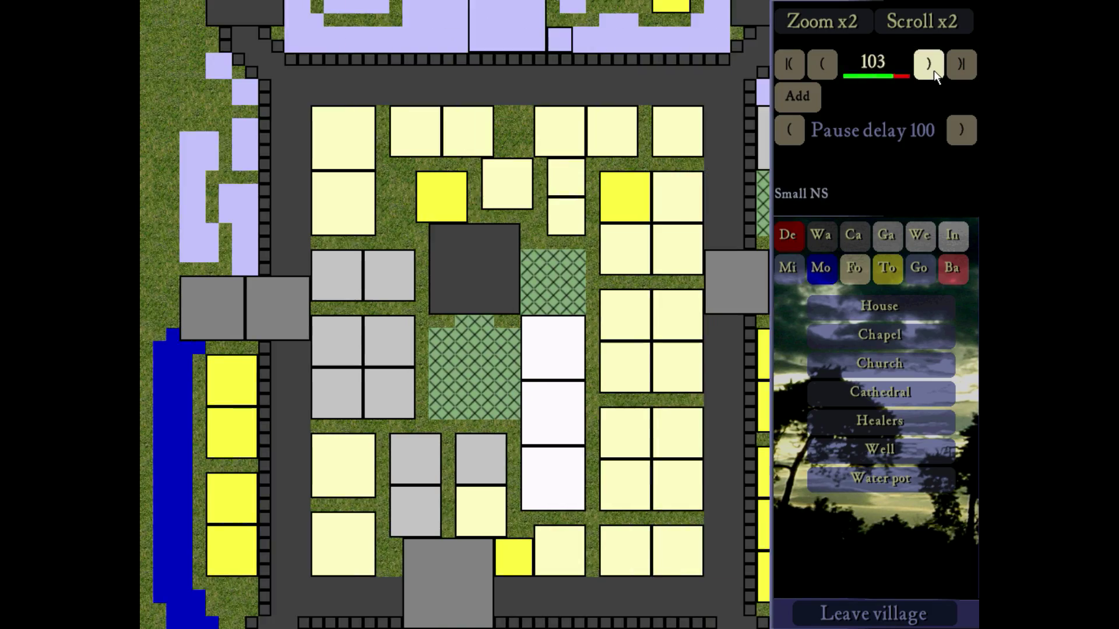
key("Up")
left_click(928, 61)
left_click(928, 61)
key("Down")
key("Down")
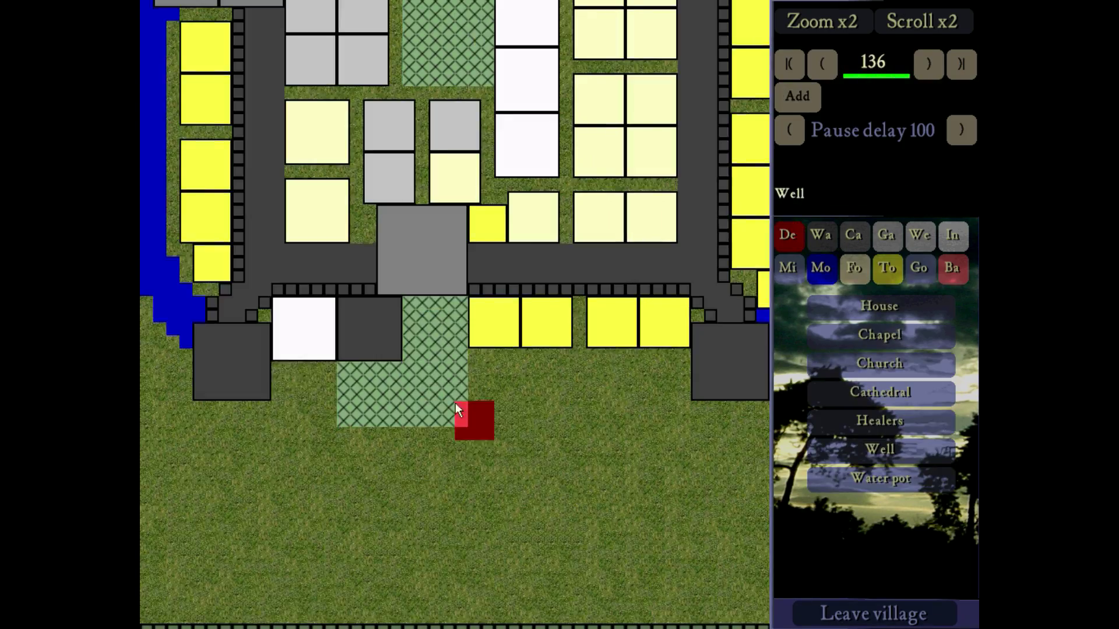
At build step 67, insert a Well beside the inner side of each southern corner tower
left_click(929, 64)
left_click(933, 72)
key("Down")
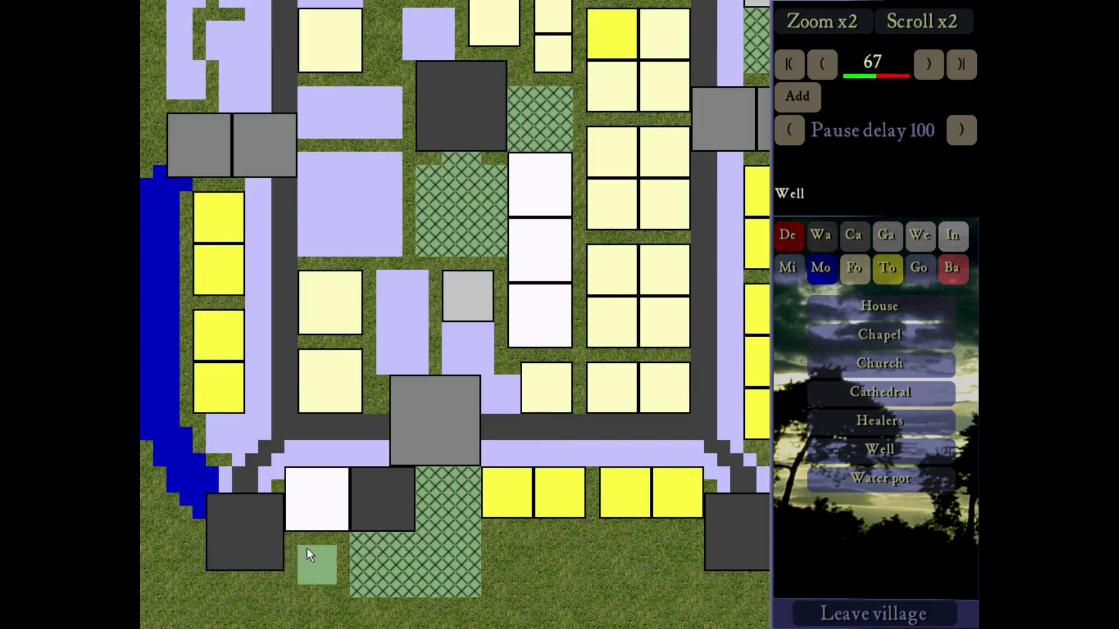
left_click(315, 560)
left_click(888, 269)
left_click(884, 366)
left_click(931, 67)
left_click(931, 67)
key("Up")
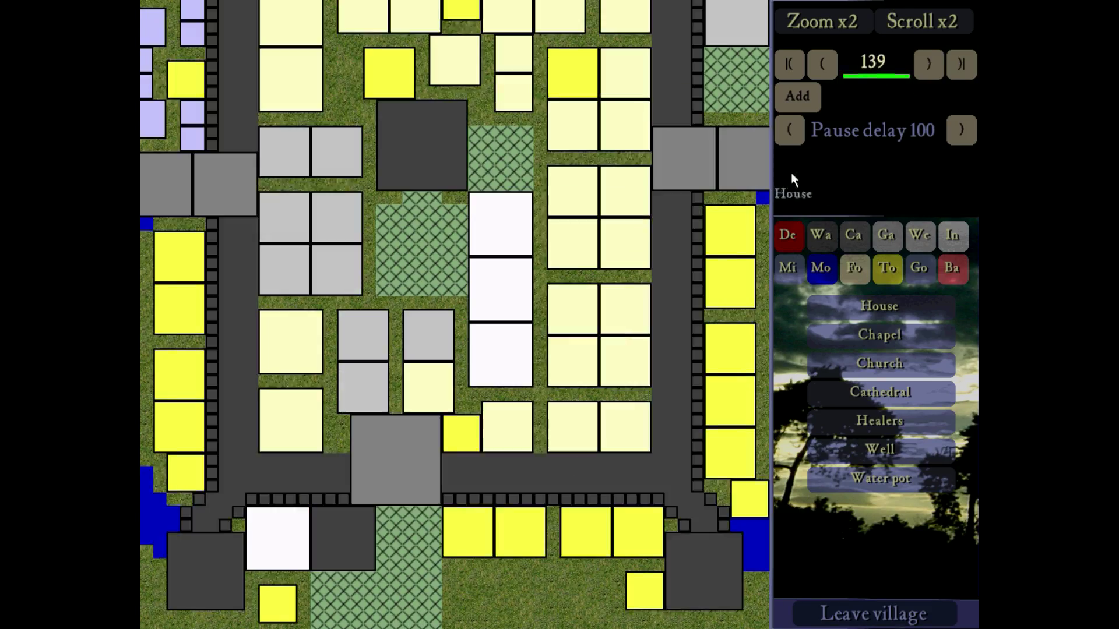
Insert four Houses in a row outside the south wall from build step 9, and return to the end of the build order
left_click(828, 67)
left_click(880, 306)
left_click(504, 433)
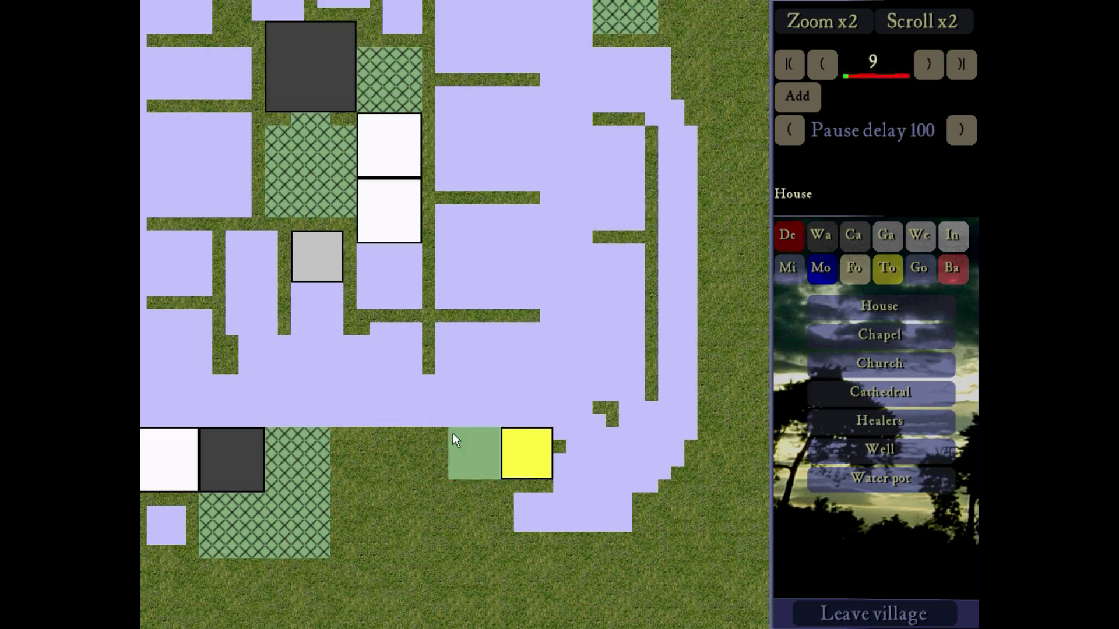
left_click(453, 432)
left_click(388, 432)
left_click(336, 433)
left_click(931, 67)
left_click(931, 67)
left_click(879, 478)
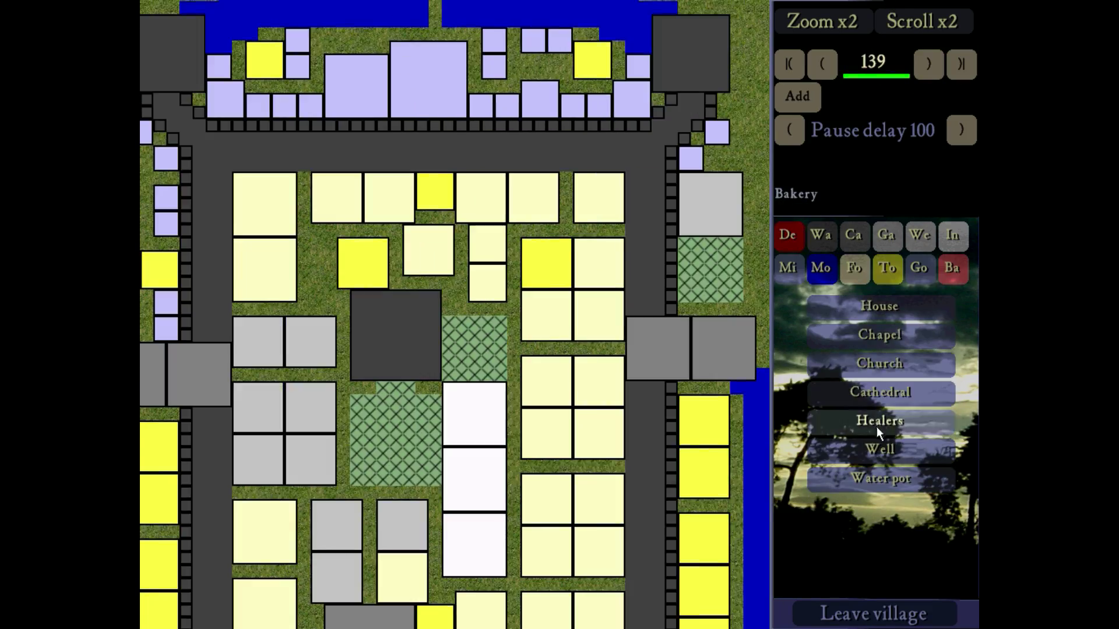
Place two Healers side by side outside the south wall, beyond the row of Houses, and save the castle over its existing file
left_click(876, 426)
left_click(437, 464)
left_click(526, 464)
left_click(822, 21)
left_click(823, 22)
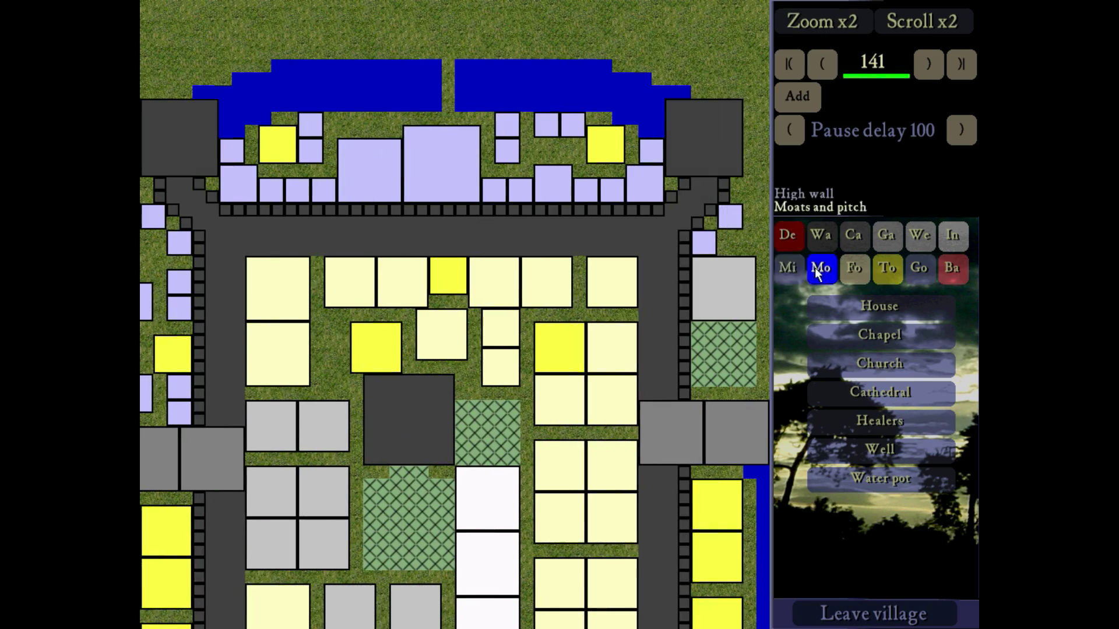
left_click(853, 236)
key("ctrl+s")
left_click(394, 336)
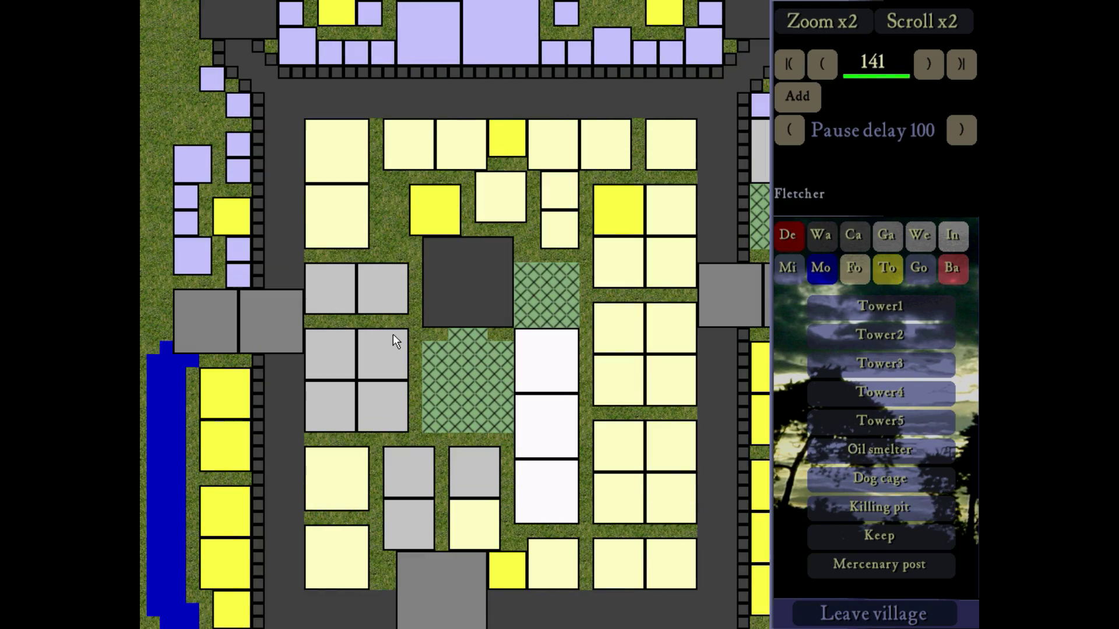
Load another finished castle for reference and examine where its troops and siege engines stand around the keep, walls and towers
key("ctrl+l")
left_click(485, 268)
left_click(311, 406)
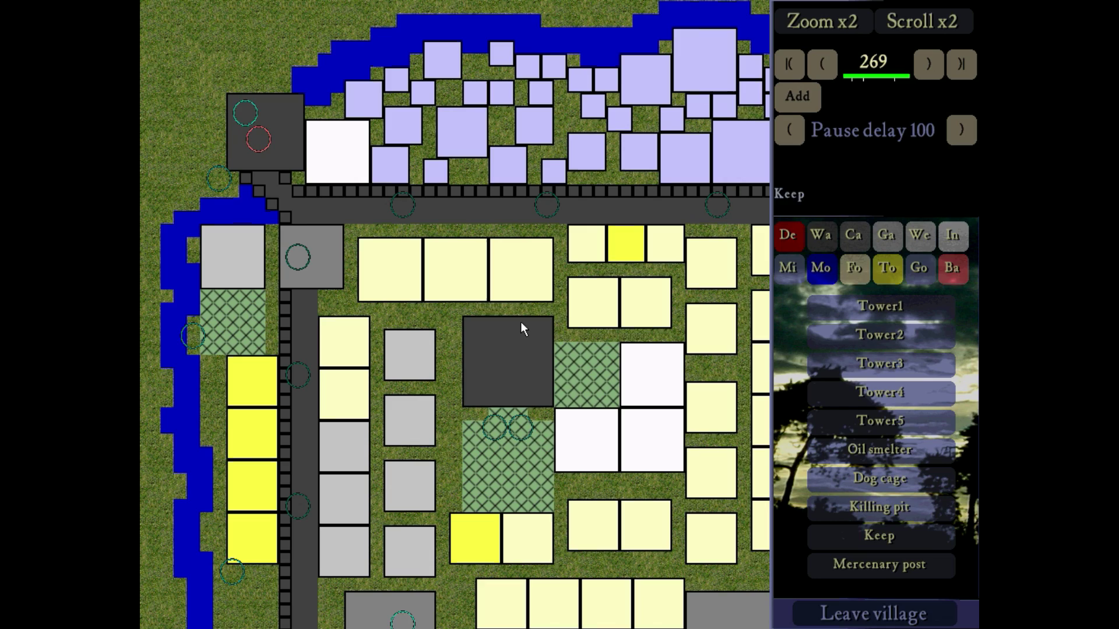
left_click(788, 268)
left_click(797, 24)
left_click(796, 24)
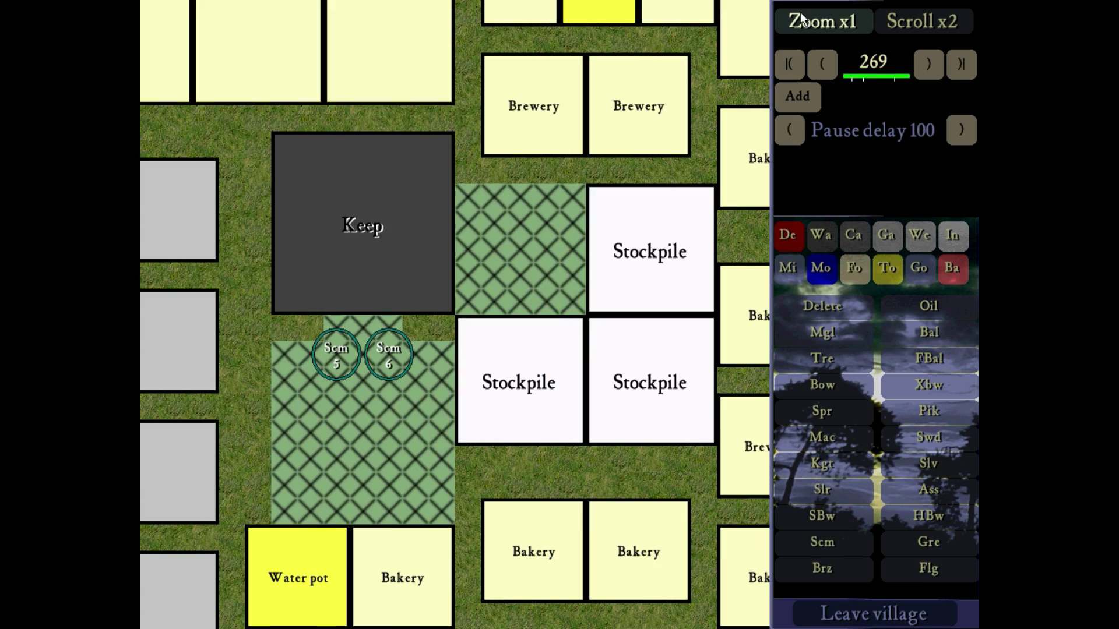
scroll(611, 509, "down", 15)
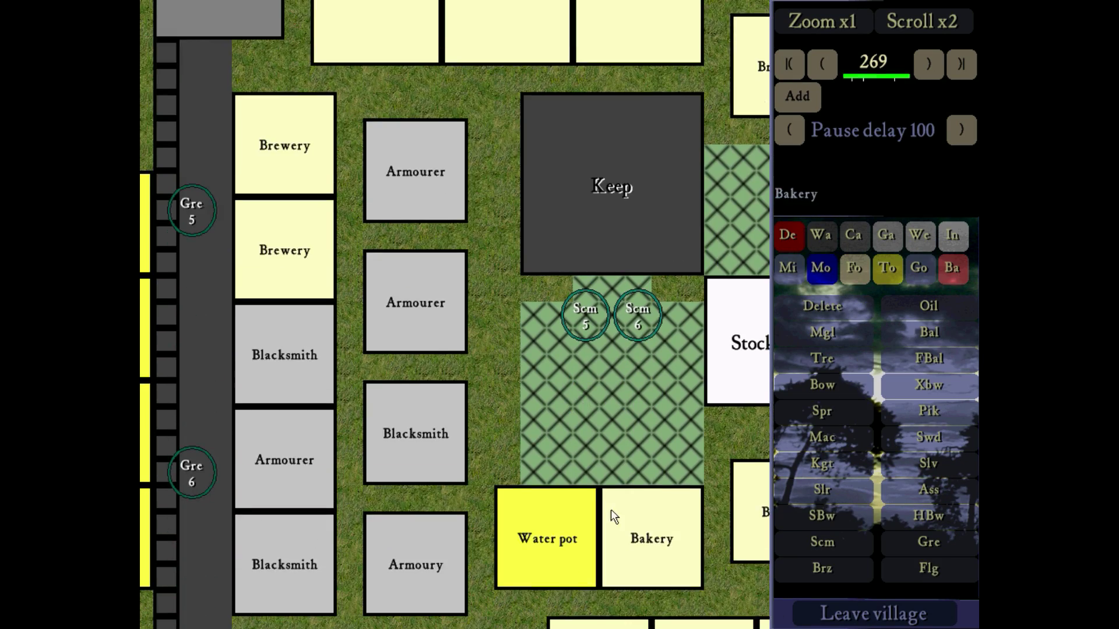
scroll(828, 526, "right", 5)
mouse_move(662, 2)
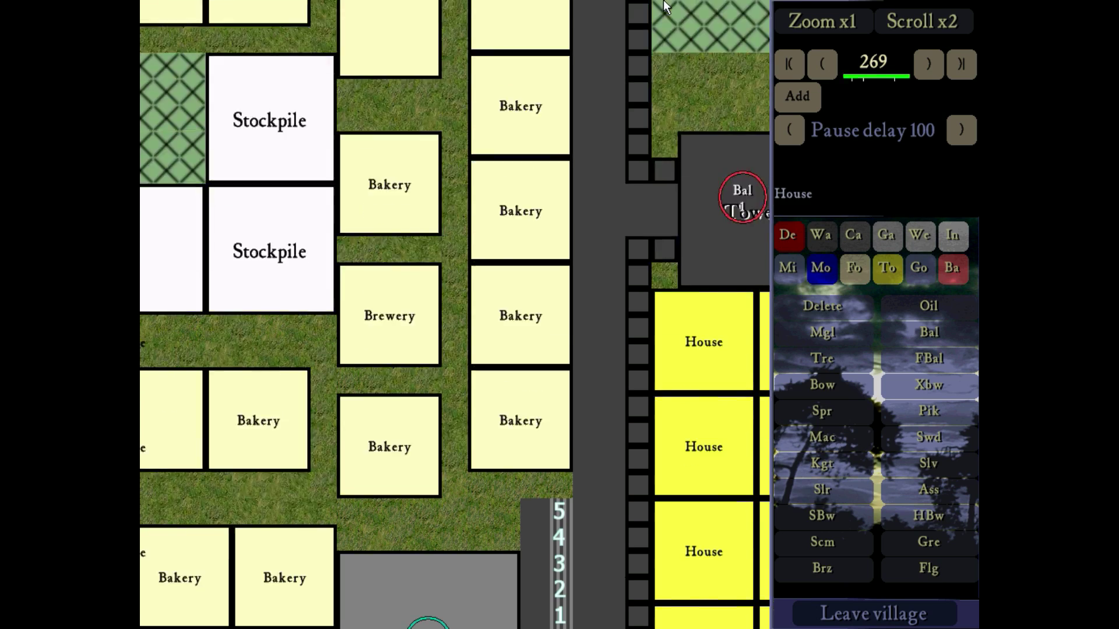
mouse_move(142, 9)
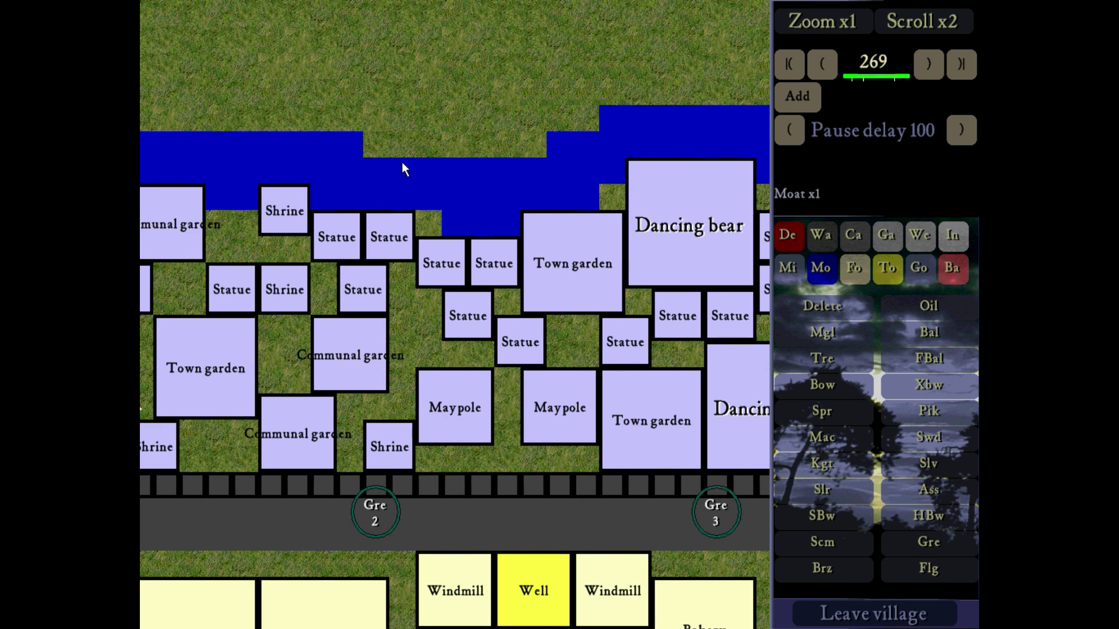
Reload the castle under construction and place one siege engine on each of the four corner towers
key("alt+l")
left_click(274, 412)
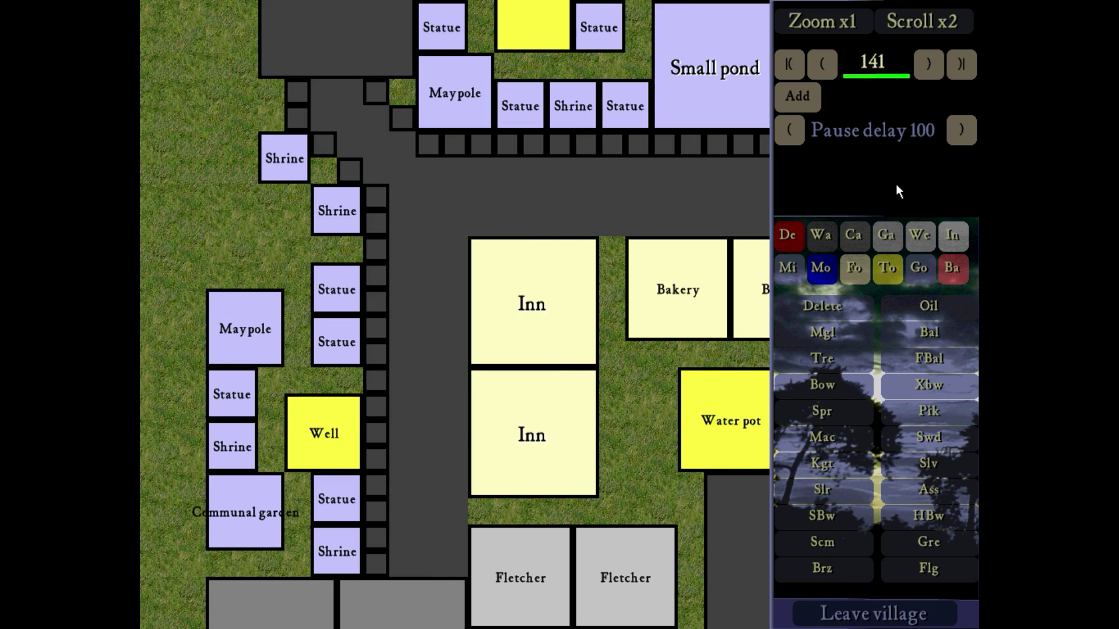
left_click(823, 23)
scroll(623, 197, "up", 3)
scroll(623, 197, "right", 1)
scroll(757, 212, "right", 1)
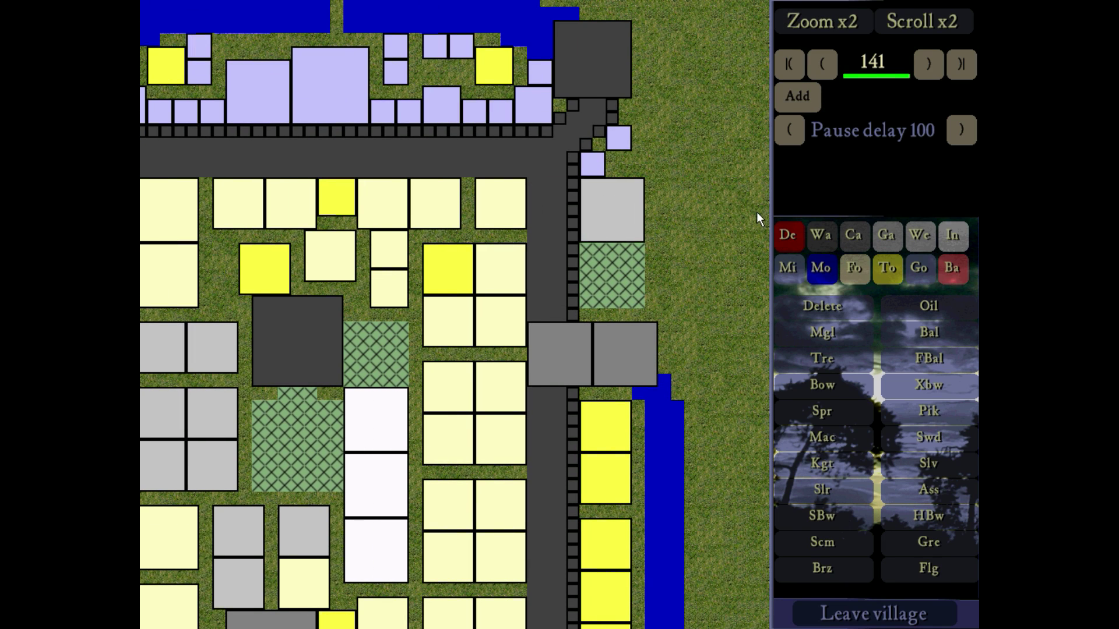
scroll(601, 145, "up", 1)
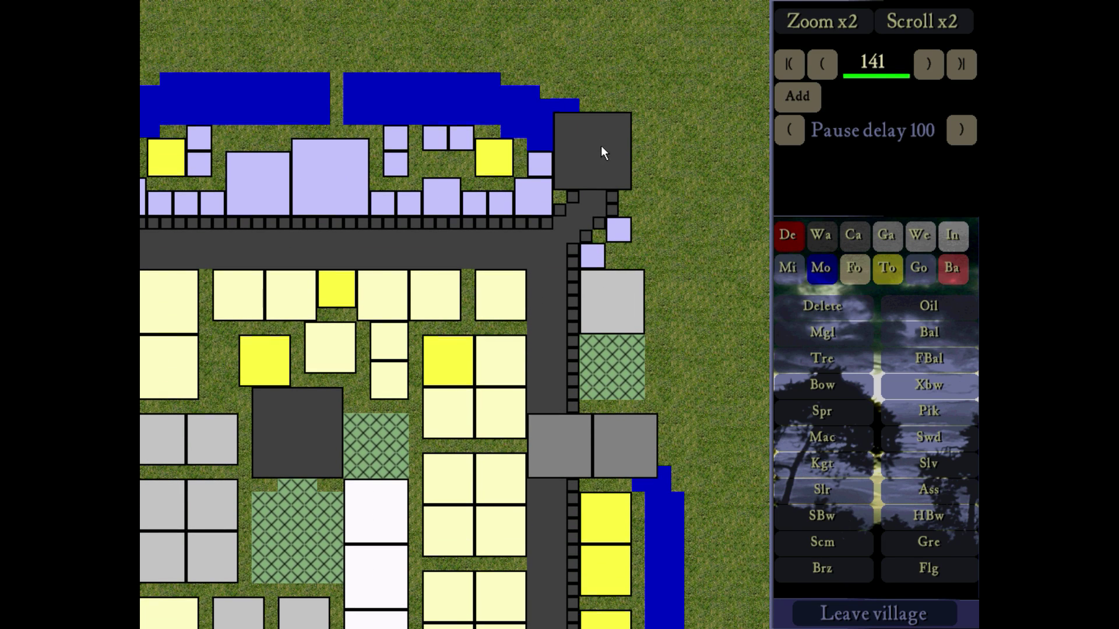
scroll(610, 232, "left", 3)
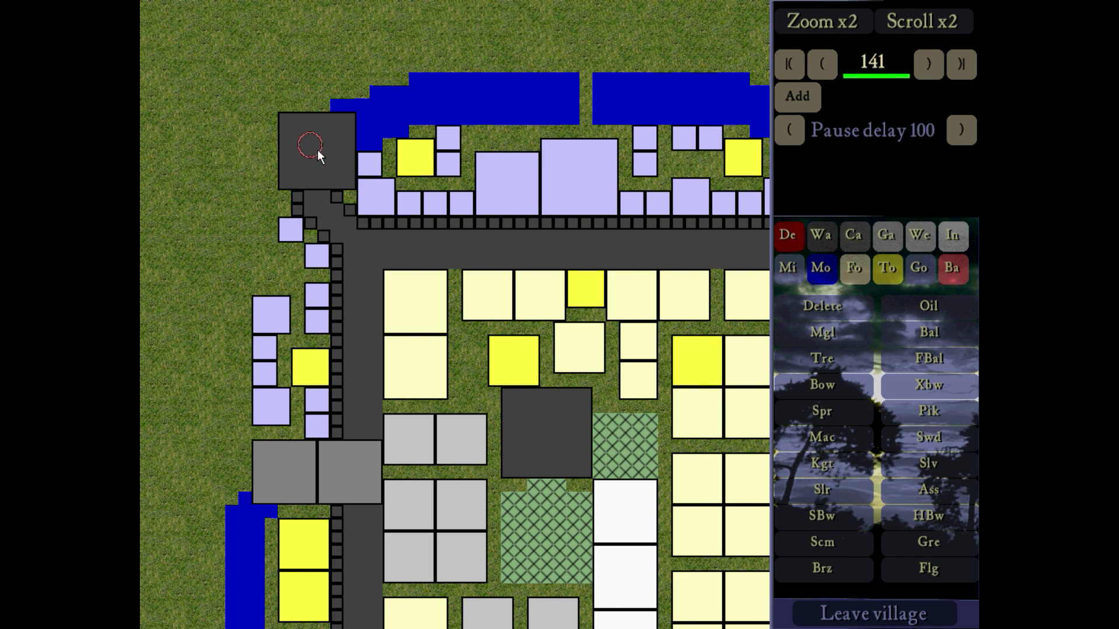
scroll(317, 149, "down", 3)
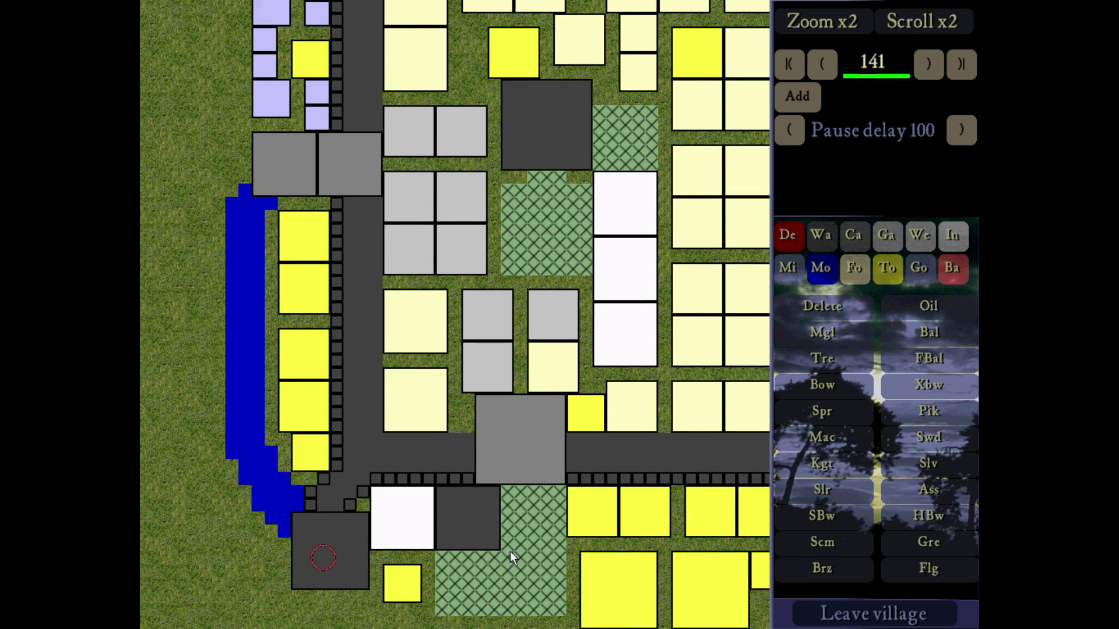
scroll(509, 552, "right", 3)
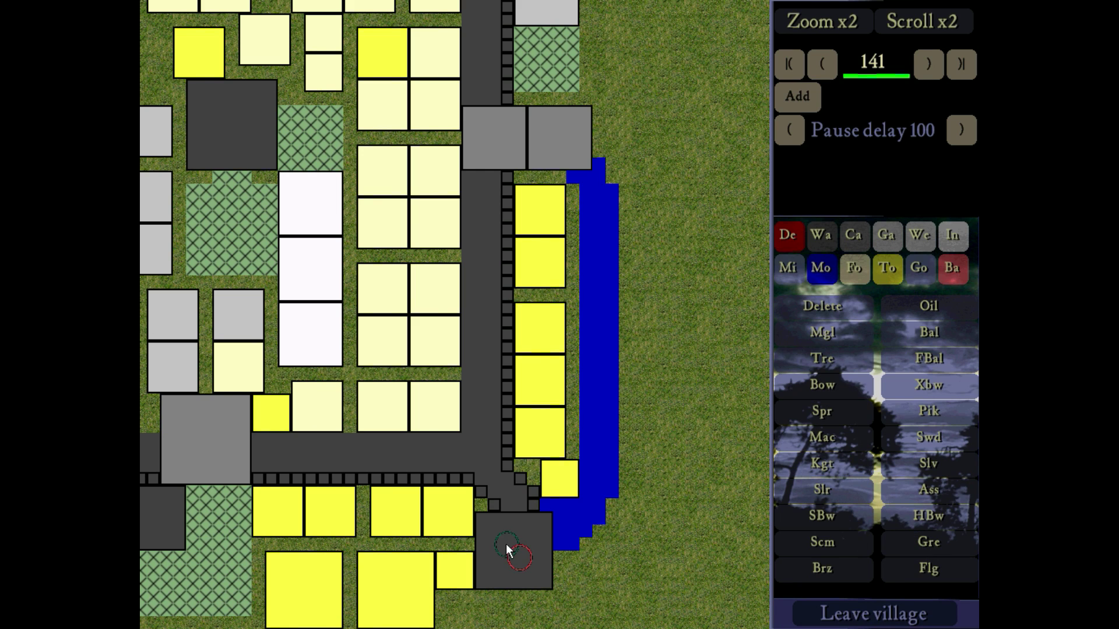
Add a troop position to each of the corner towers and to the inner part of the west gatehouse
scroll(558, 285, "up", 3)
scroll(362, 194, "left", 3)
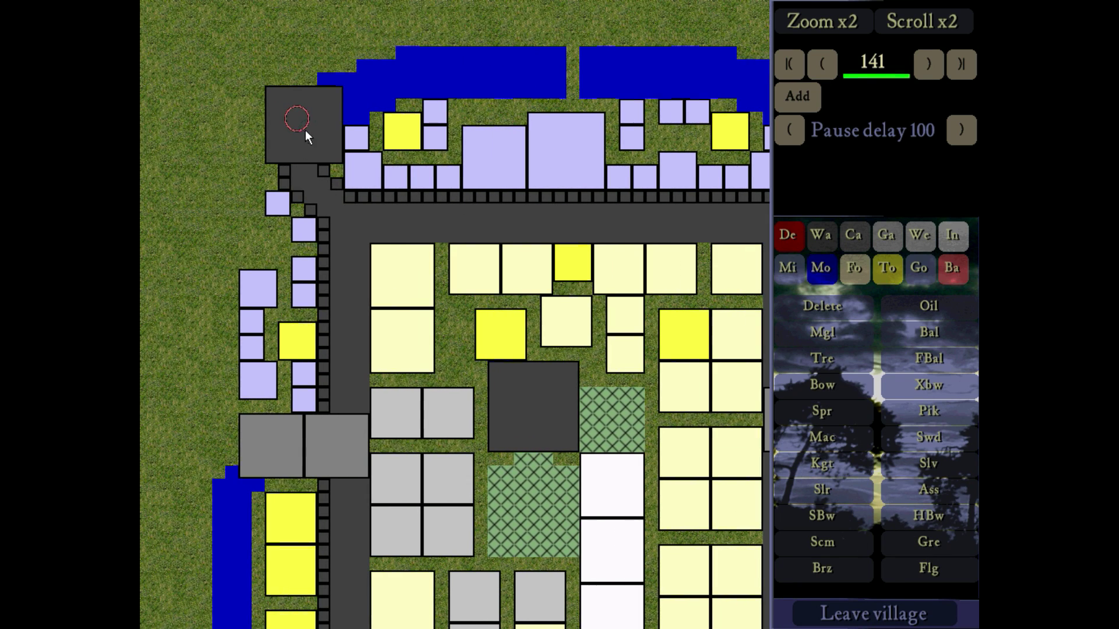
scroll(306, 131, "down", 3)
scroll(319, 460, "up", 1)
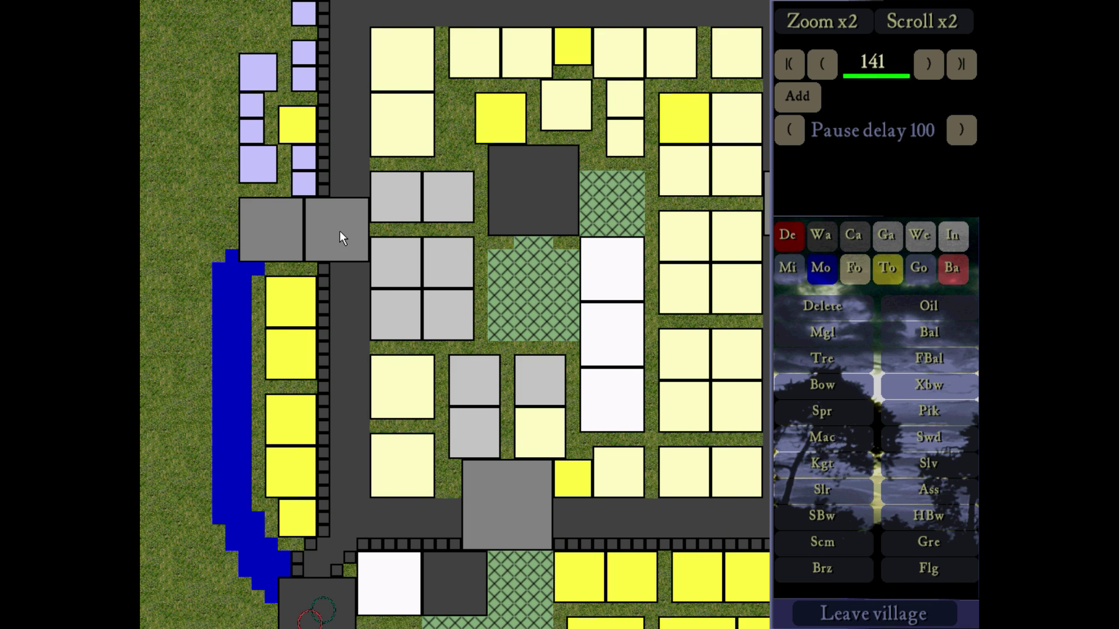
scroll(350, 236, "up", 1)
scroll(334, 257, "down", 1)
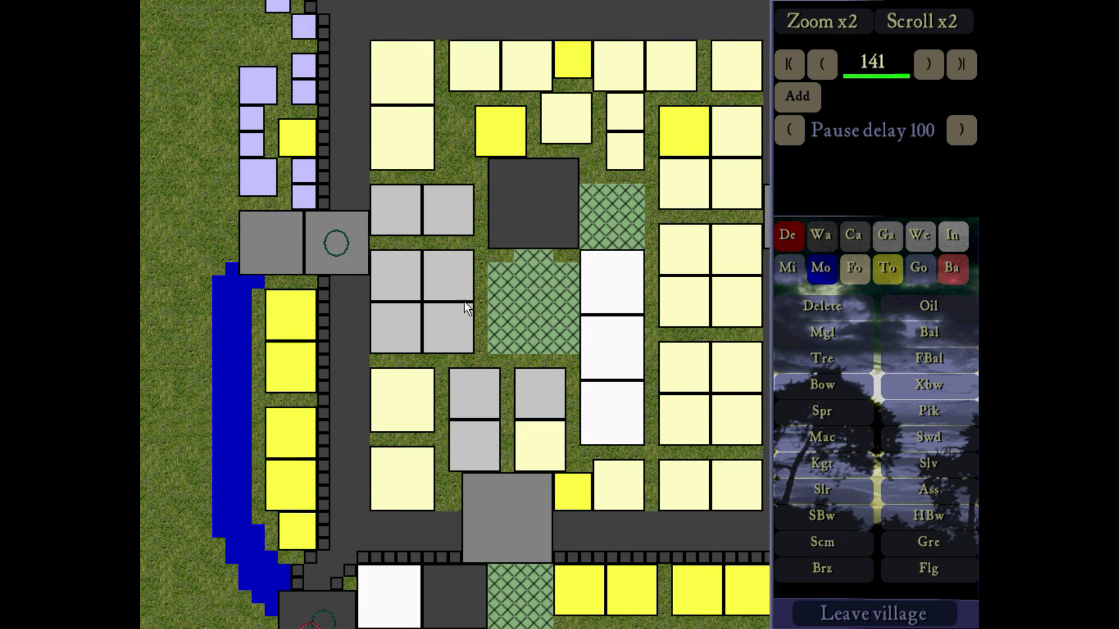
Add troop positions on the south and east gatehouses, the keep and the middle of the north wall
key("Down")
key("Right")
left_click(387, 390)
key("Up")
key("Right")
left_click(568, 224)
key("Up")
key("Left")
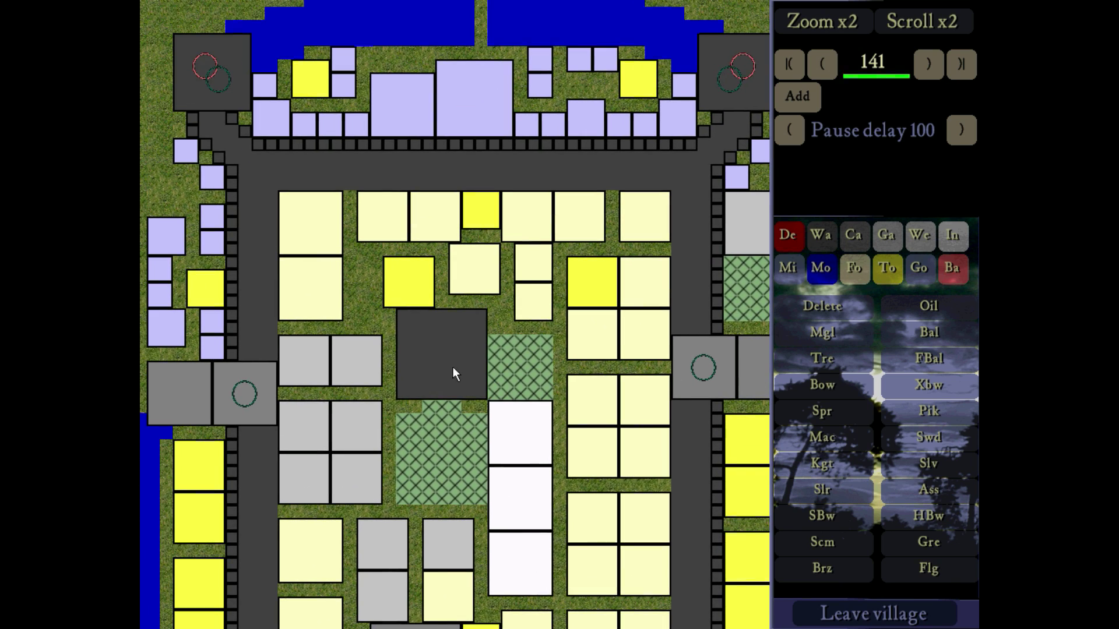
scroll(606, 311, "down", 1)
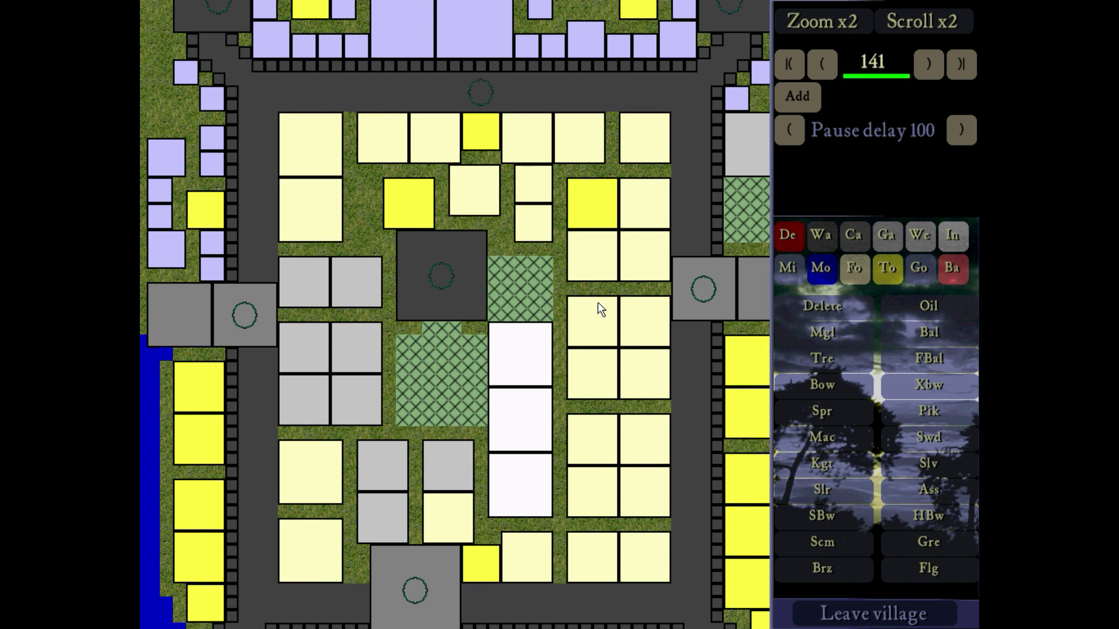
Place fire ballistae (FBal) outside the walls, two beside the north-east corner tower and one north of the north-west tower
key("Down")
left_click(929, 359)
key("Right")
left_click(629, 528)
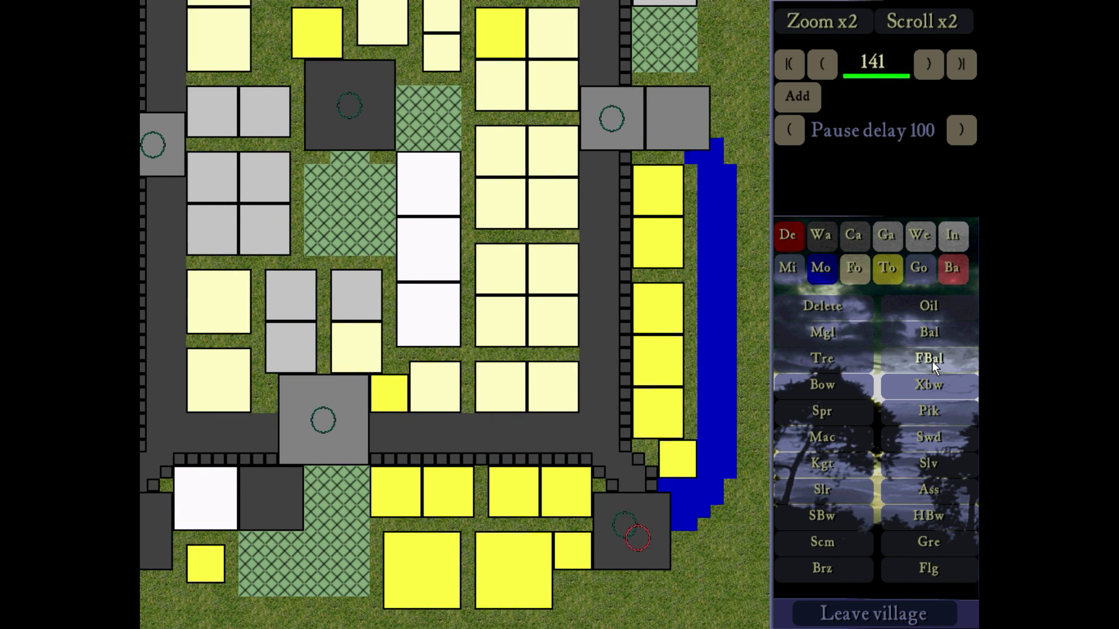
key("Up")
left_click(651, 105)
key("Right")
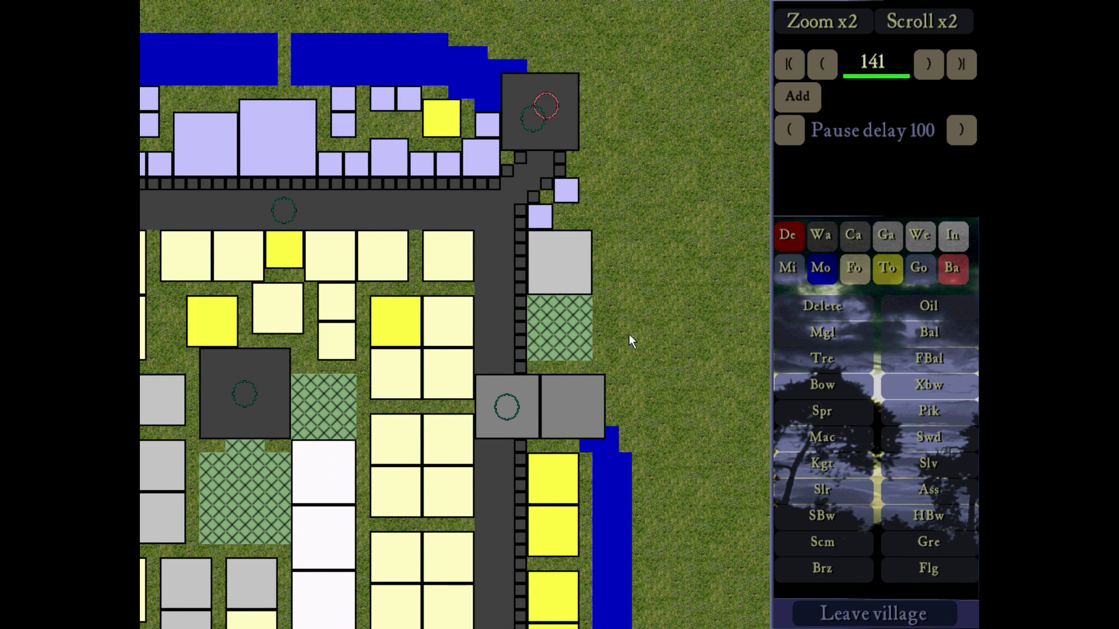
scroll(628, 334, "up", 2)
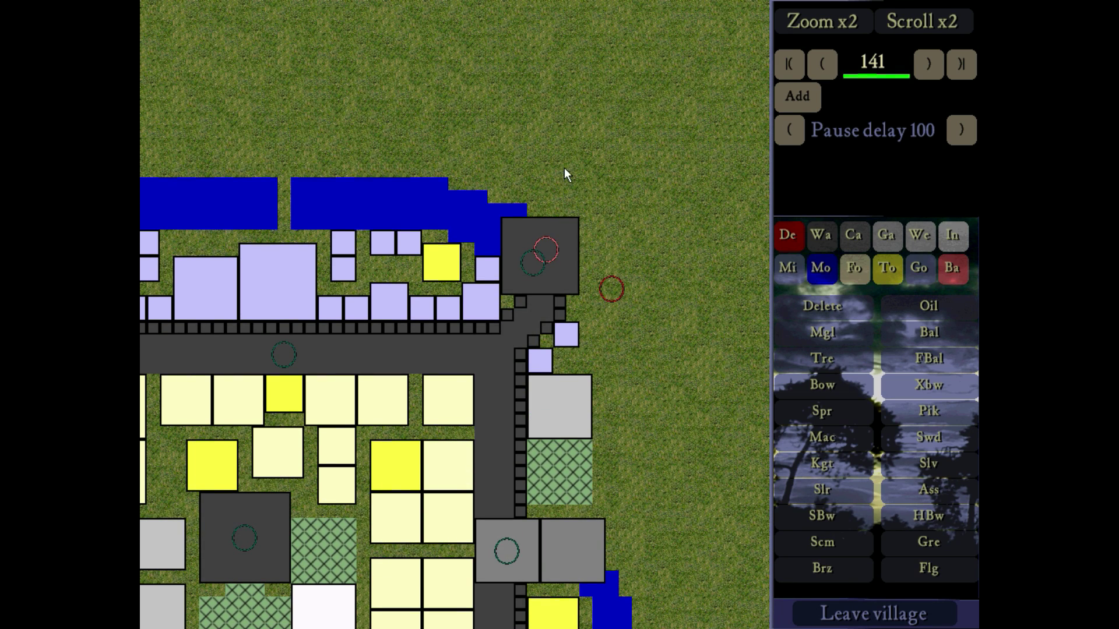
key("Left")
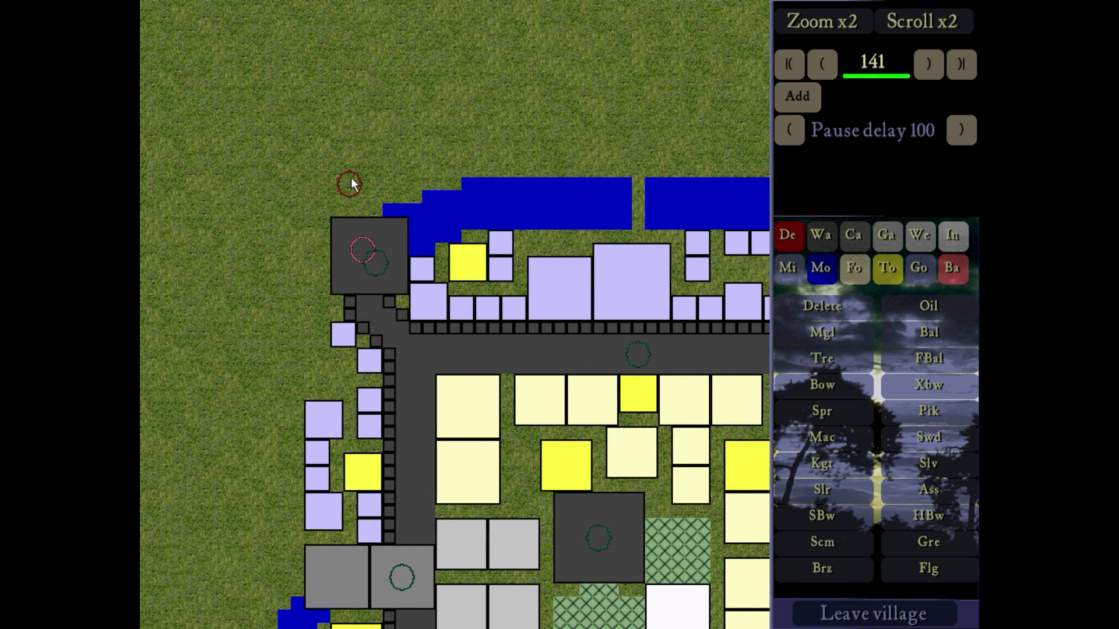
scroll(512, 134, "right", 2)
scroll(567, 166, "down", 2)
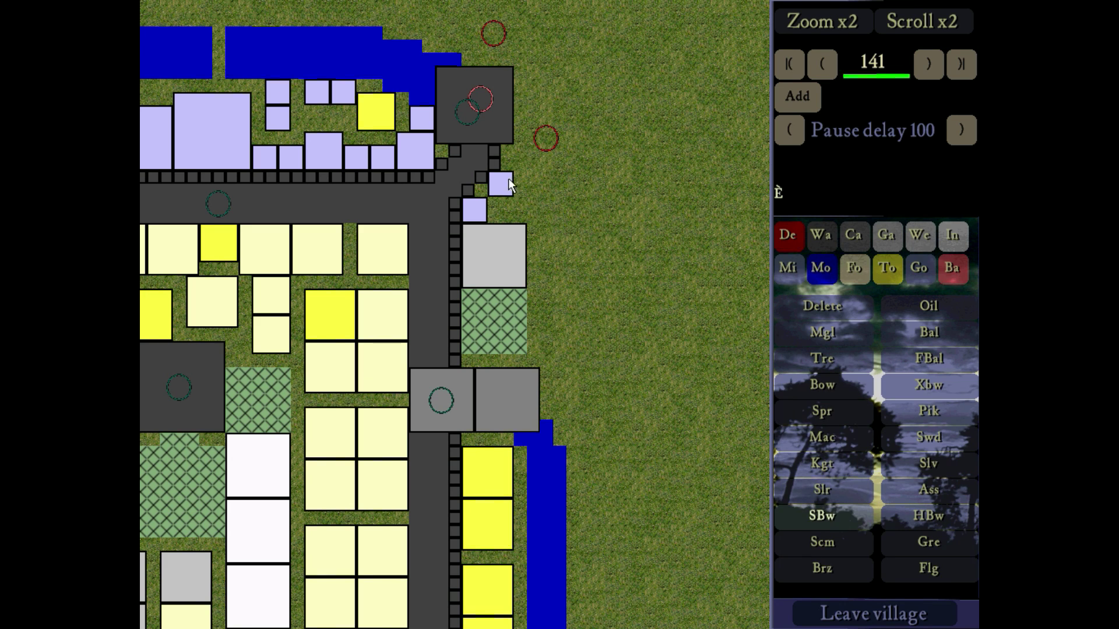
Post SBw units on the corner towers beside the existing siege engines and troops
key("Left")
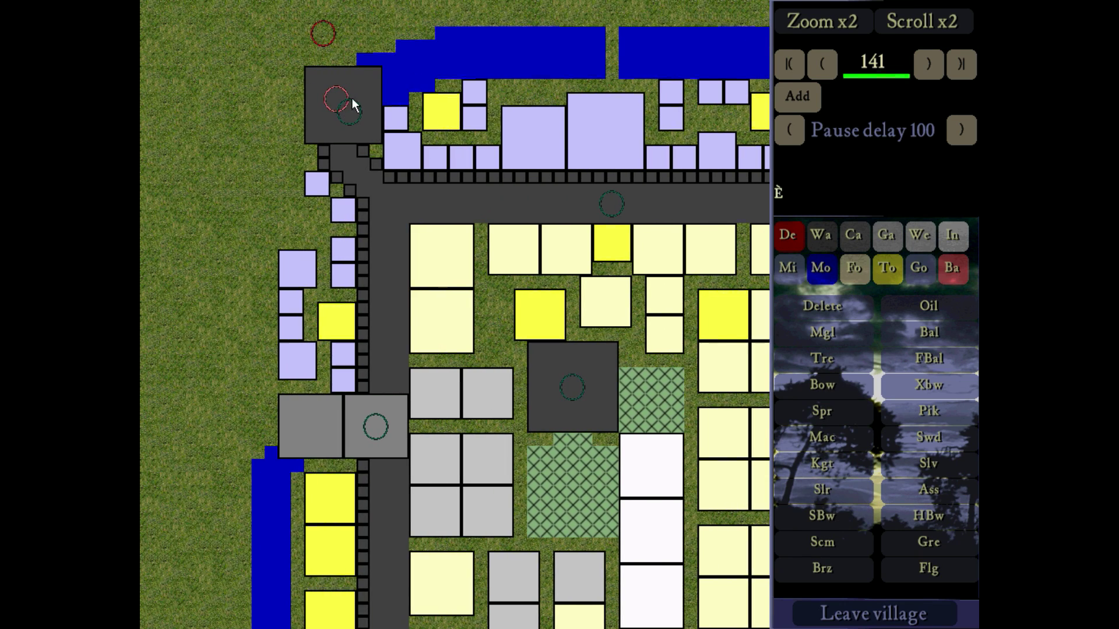
left_click(349, 100)
key("Down")
scroll(378, 384, "down", 1)
scroll(344, 410, "right", 5)
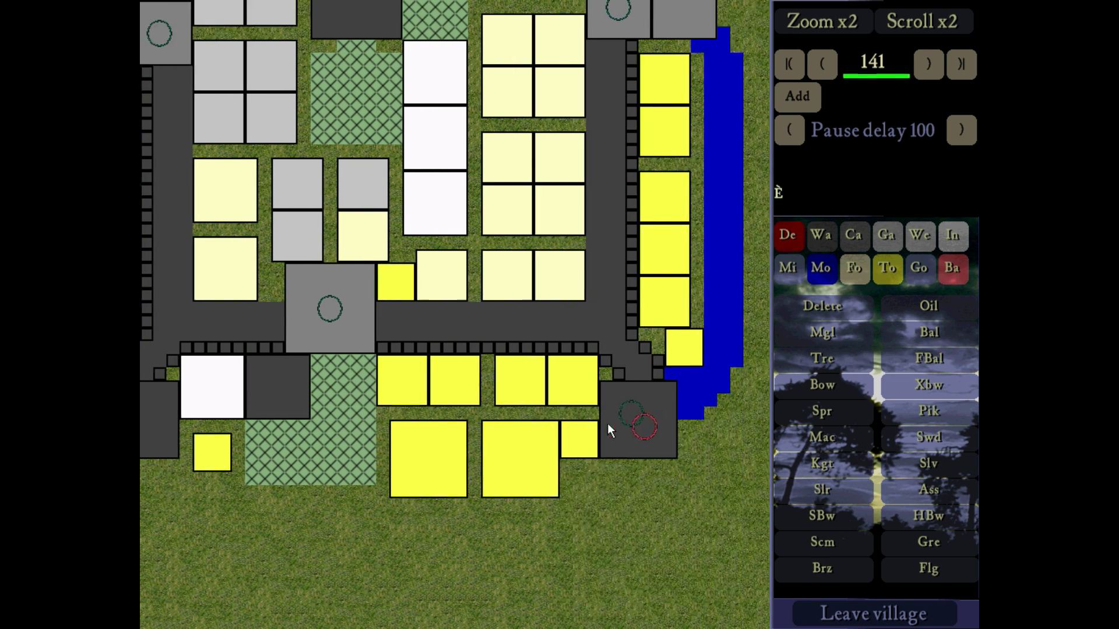
key("Up")
key("Left")
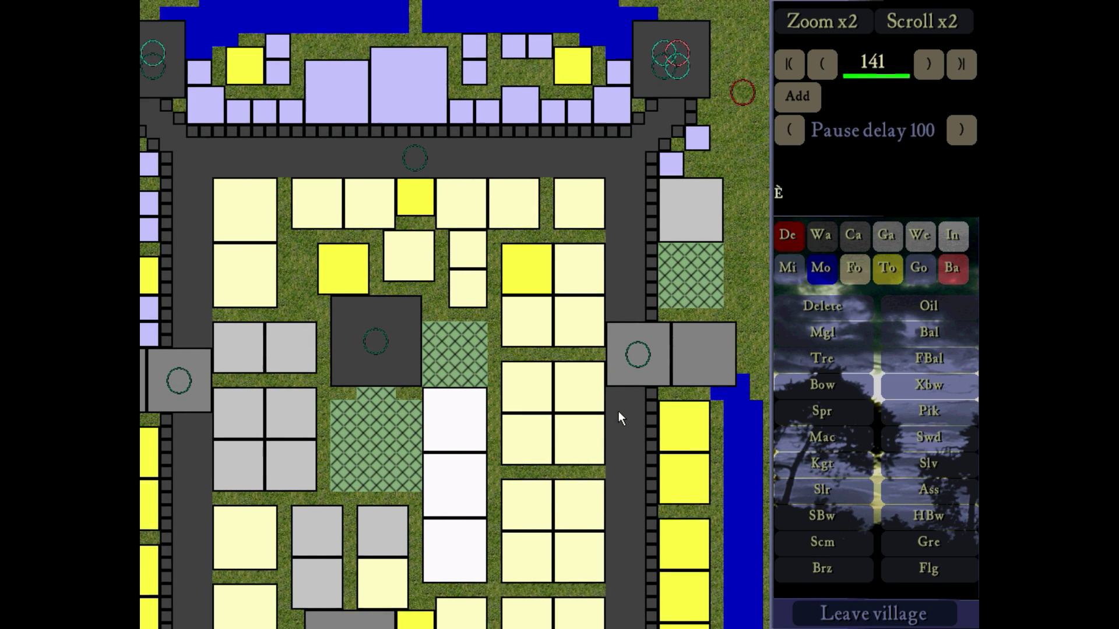
key("Down")
key("Right")
key("Right")
key("Up")
key("Down")
key("Down")
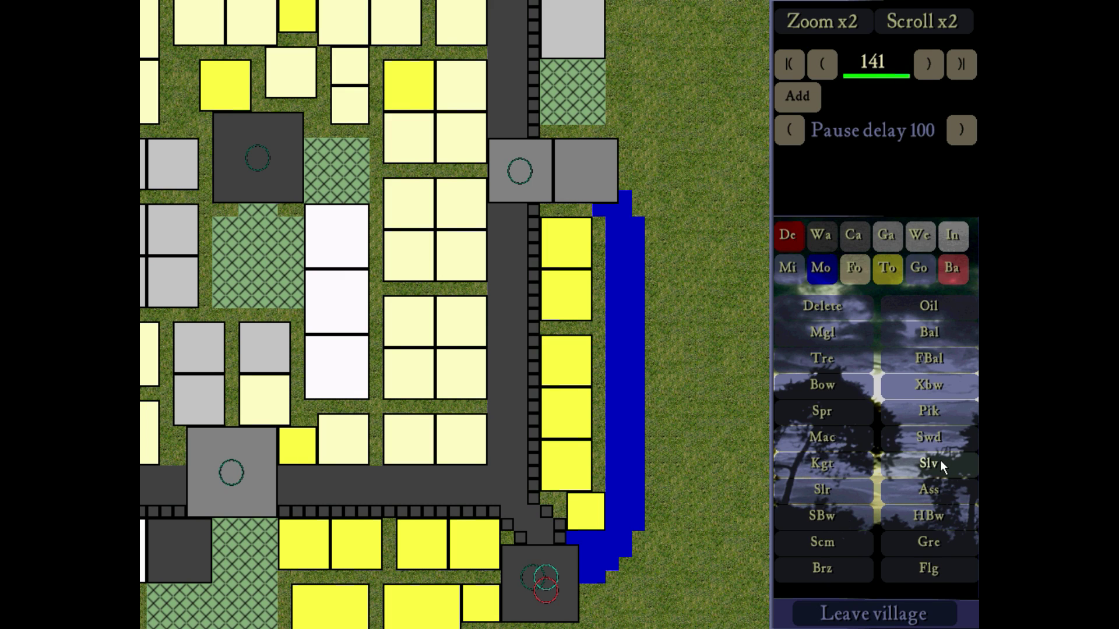
Save the castle with its unit positions, overwriting the existing file
key("ctrl+s")
left_click(310, 409)
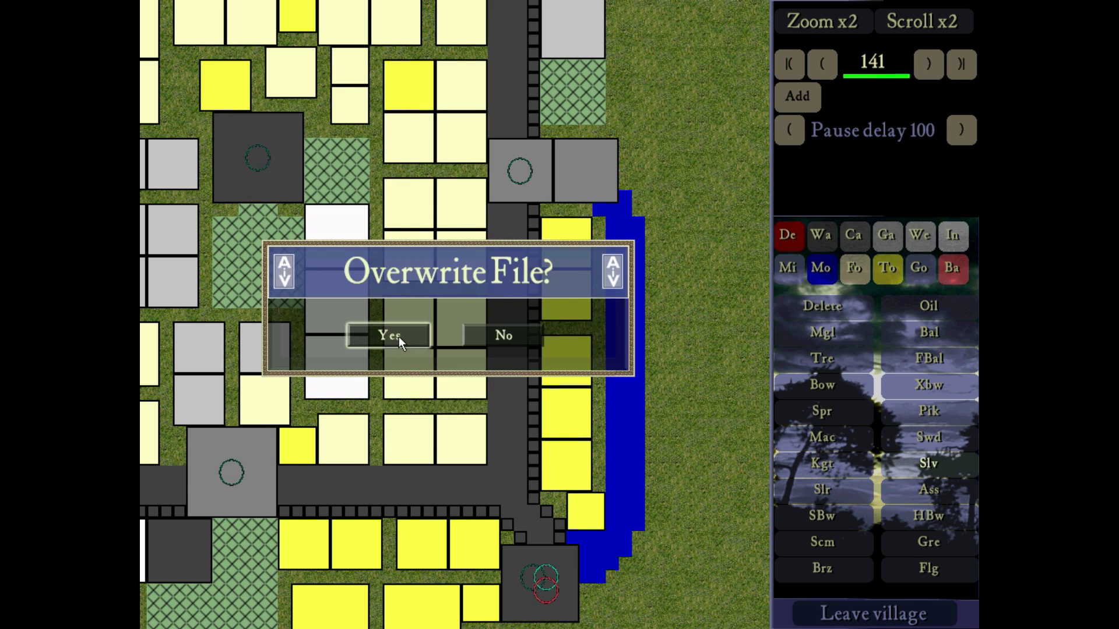
left_click(399, 334)
Load the saladin1 castle and examine its troop and siege engine positions around the western towers, keep and north wall
key("ctrl+l")
left_click(470, 240)
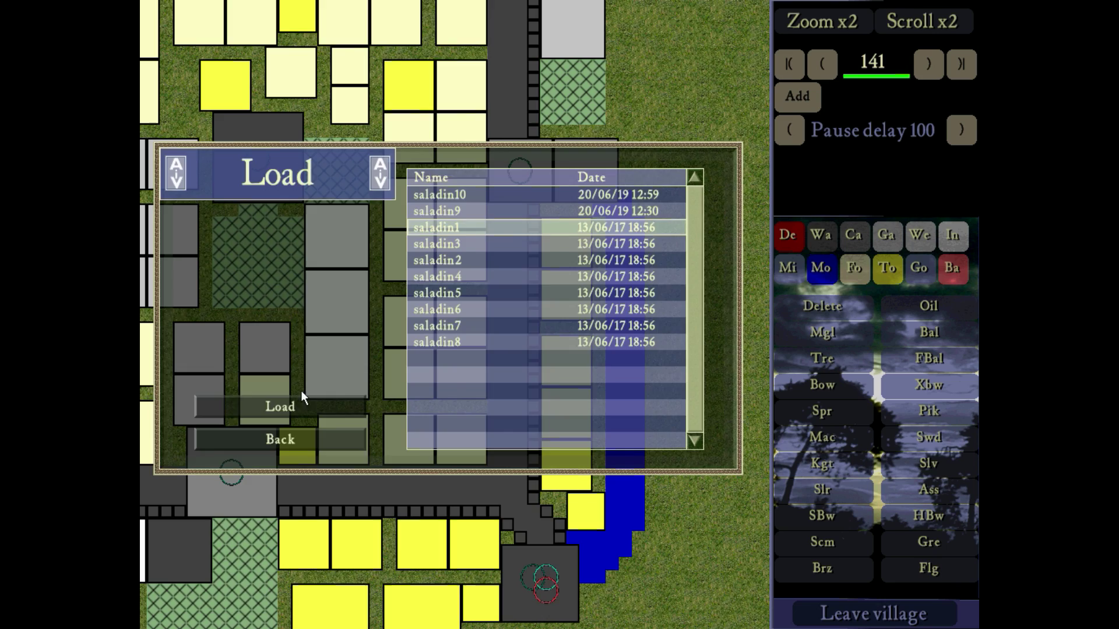
left_click(295, 405)
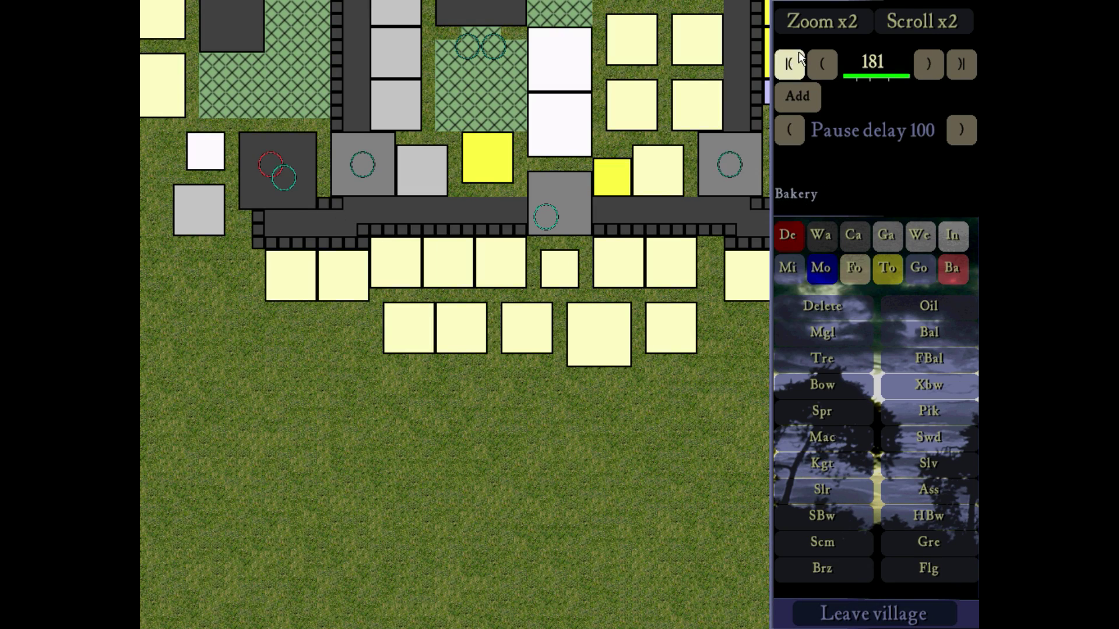
left_click(822, 21)
key("Right")
key("Up")
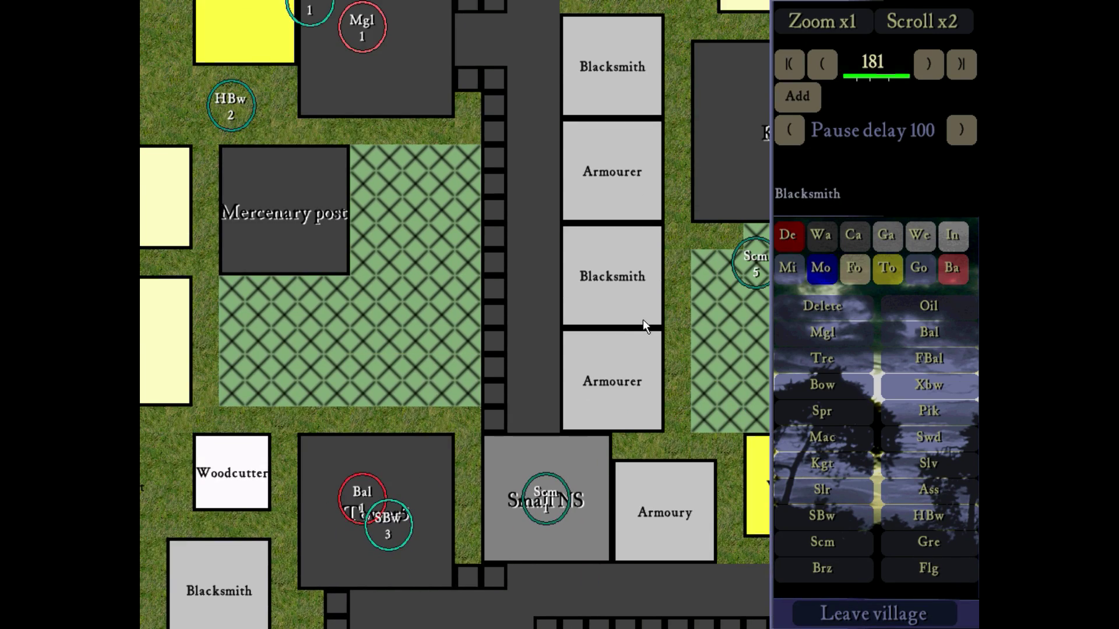
key("Up")
scroll(618, 327, "up", 8)
key("Right")
key("Right")
key("Right")
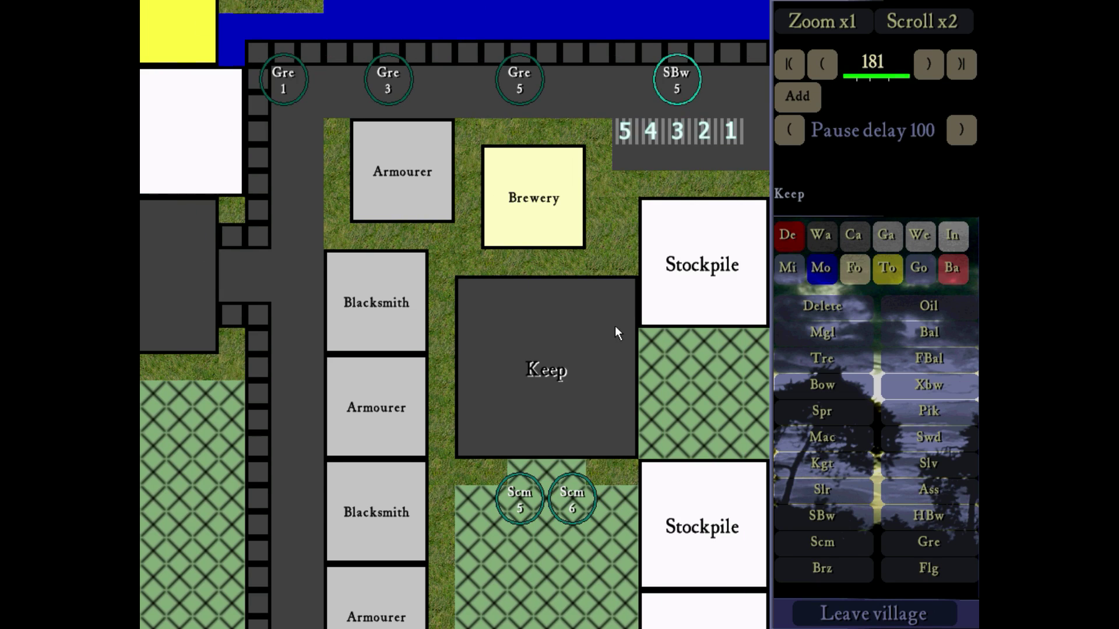
key("Right")
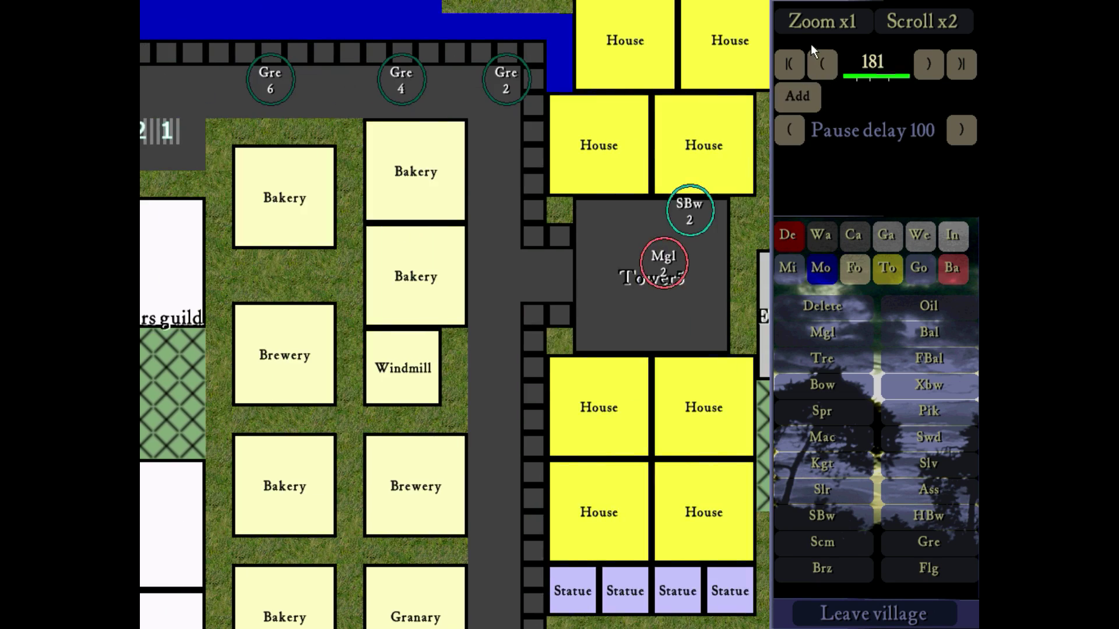
Examine the saladin1 castle's unit positions around the keep and the towers and gatehouse on its eastern side
left_click(809, 27)
key("Right")
key("Right")
left_click(804, 25)
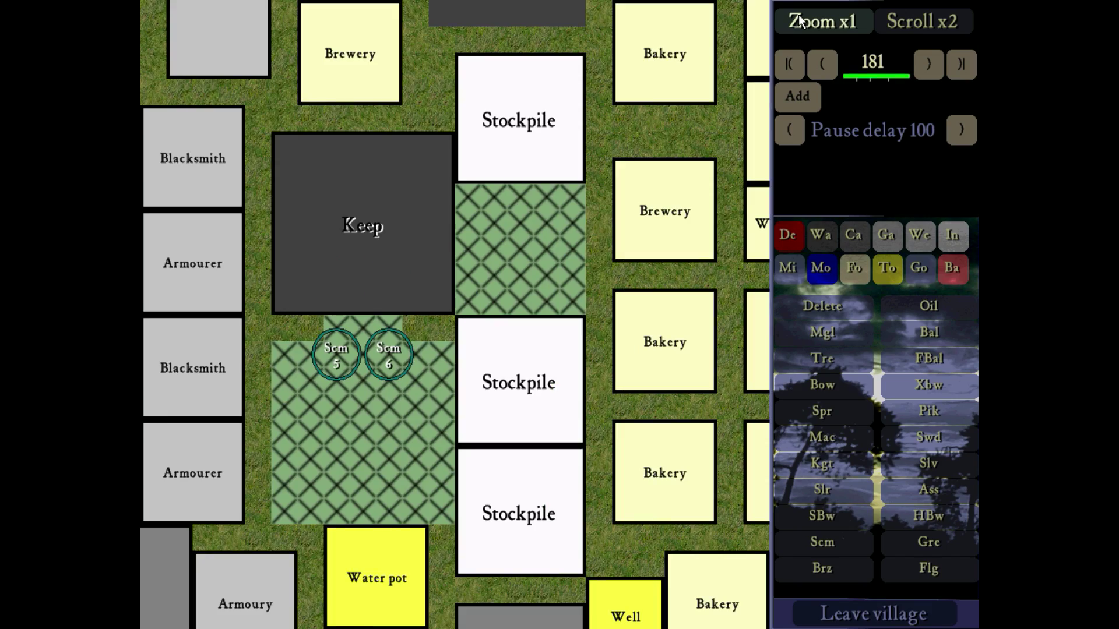
key("Right")
key("Right")
key("Down")
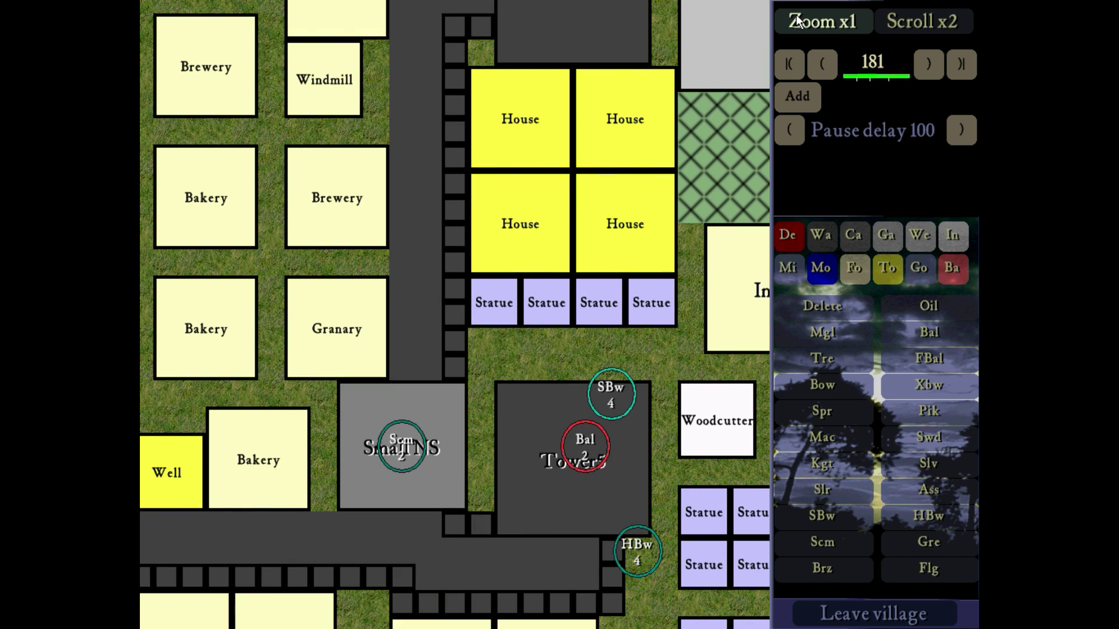
Examine the saladin1 castle's corner tower units, first beside the eastern houses, and compare them with the western side
key("Down")
key("Up")
key("Right")
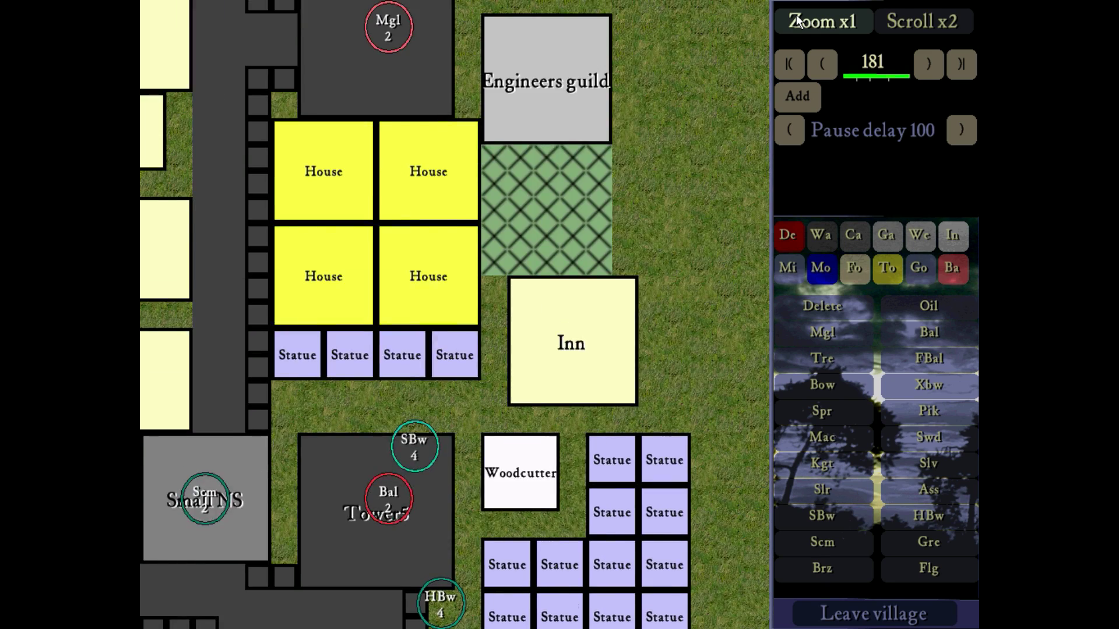
left_click(799, 22)
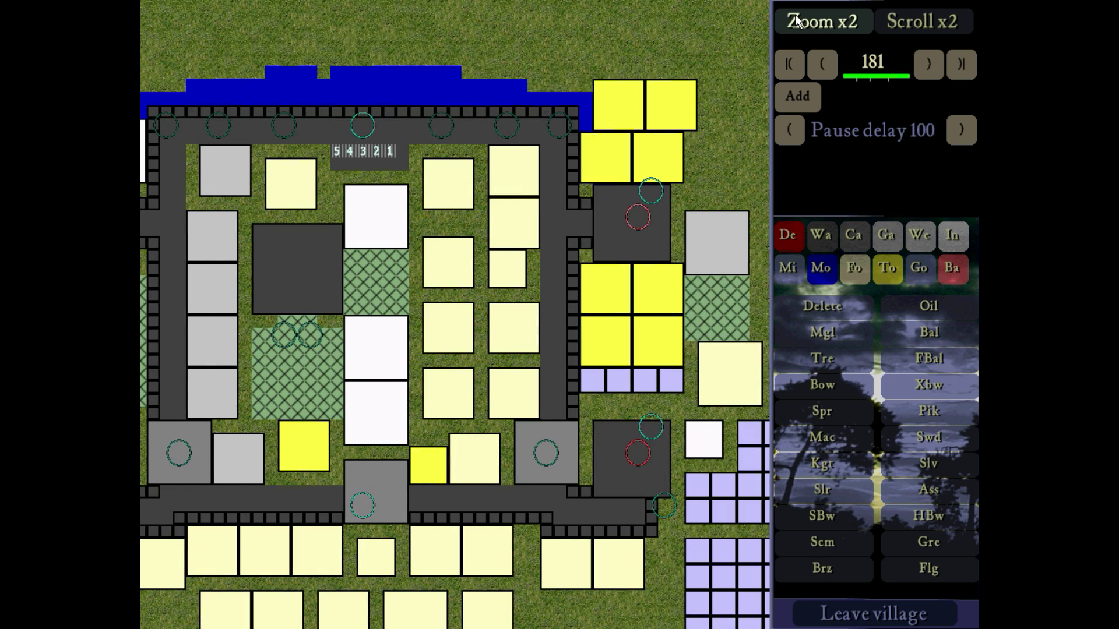
left_click(797, 21)
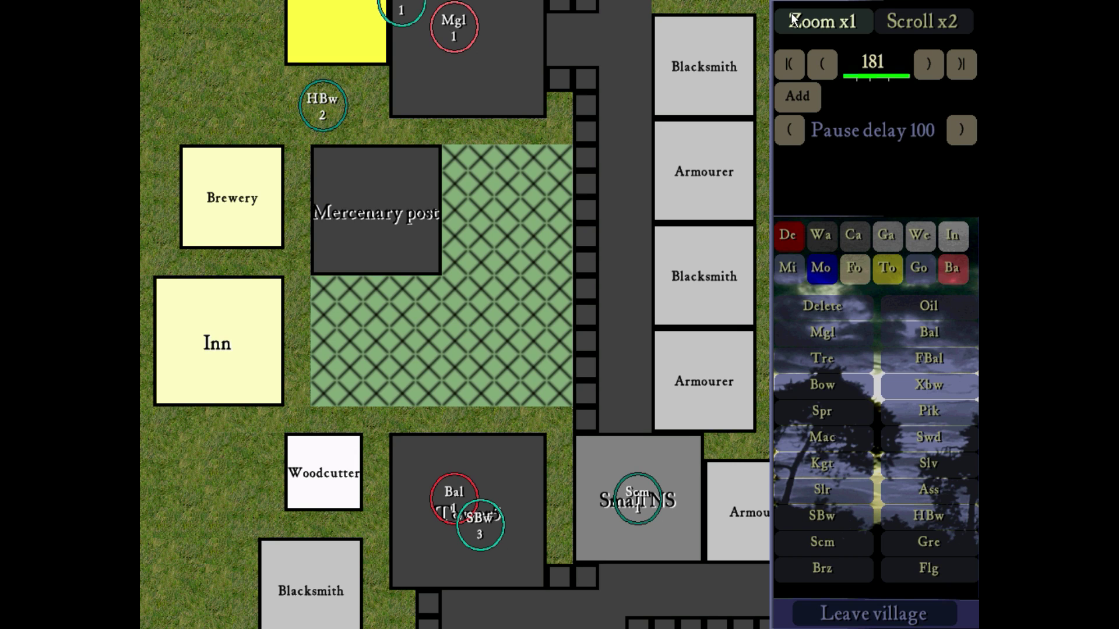
Load the castle under construction again in place of the saladin1 reference castle
key("ctrl+l")
left_click(312, 443)
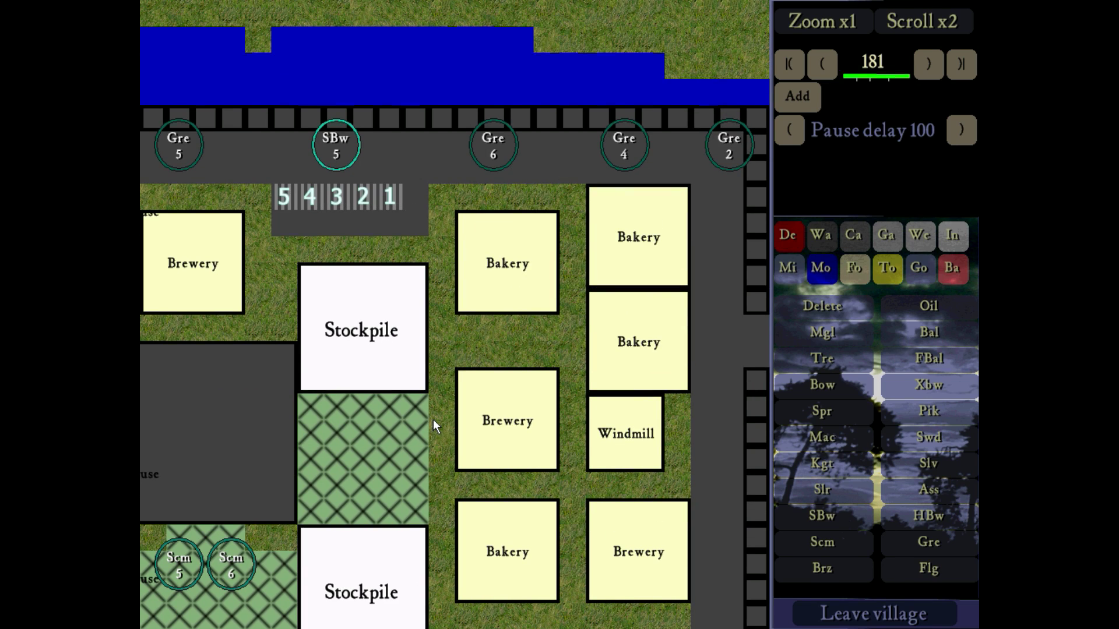
key("ctrl+o")
left_click(317, 412)
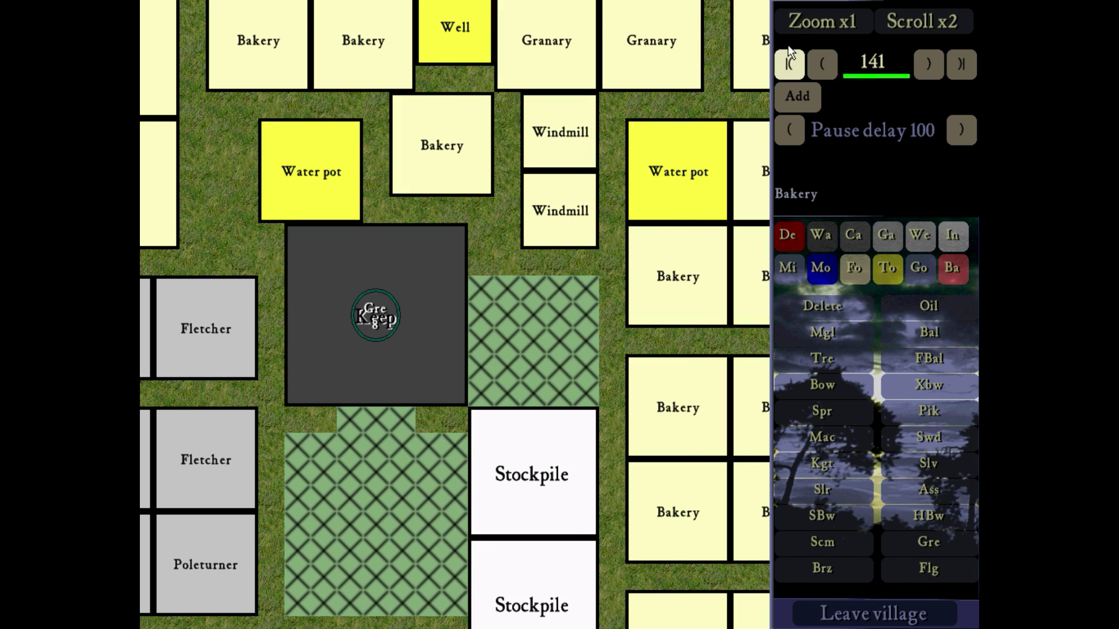
left_click(789, 30)
key("Up")
key("Left")
key("Down")
key("Down")
key("Right")
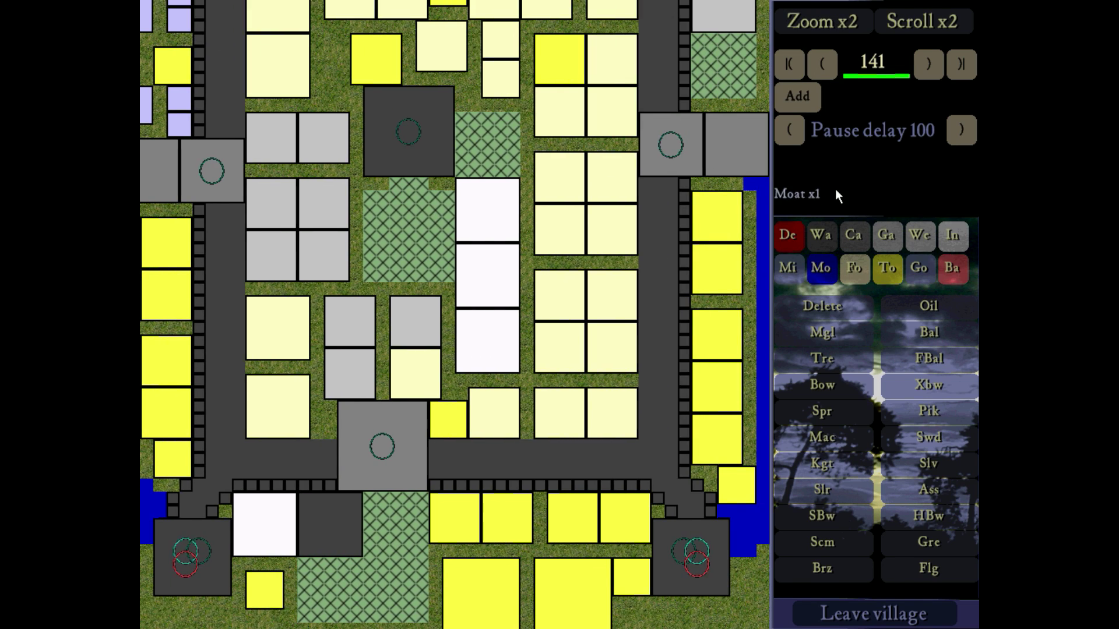
key("Right")
key("Right")
Post a Scm unit in the gap between the poleturners and the armoury, north of the large southern gatehouse
left_click(832, 541)
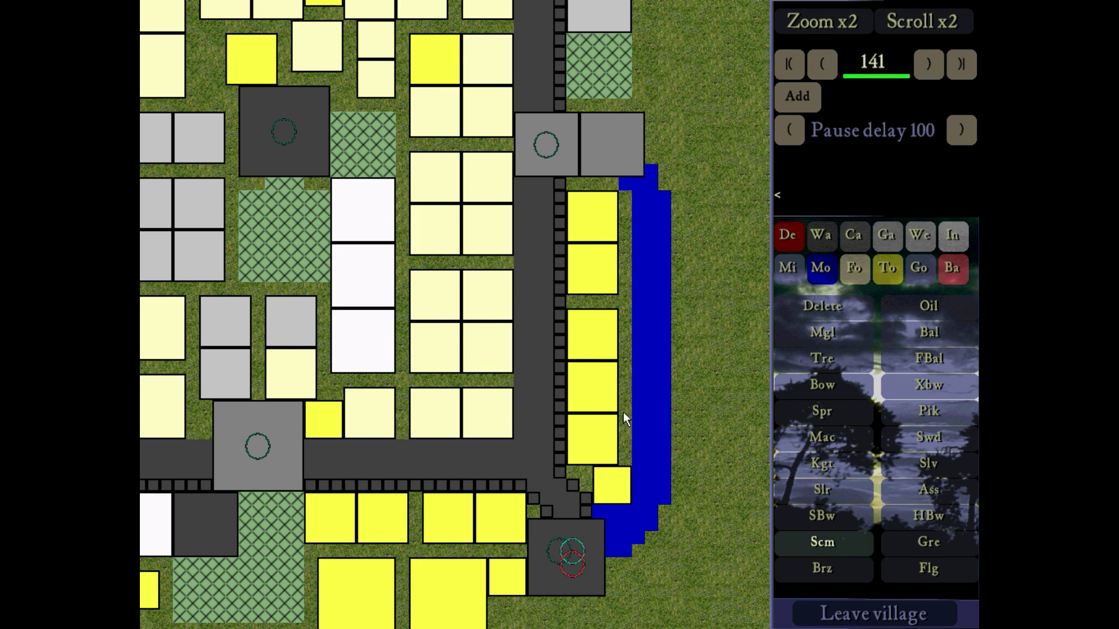
left_click(829, 20)
left_click(829, 20)
key("Right")
key("Up")
key("Left")
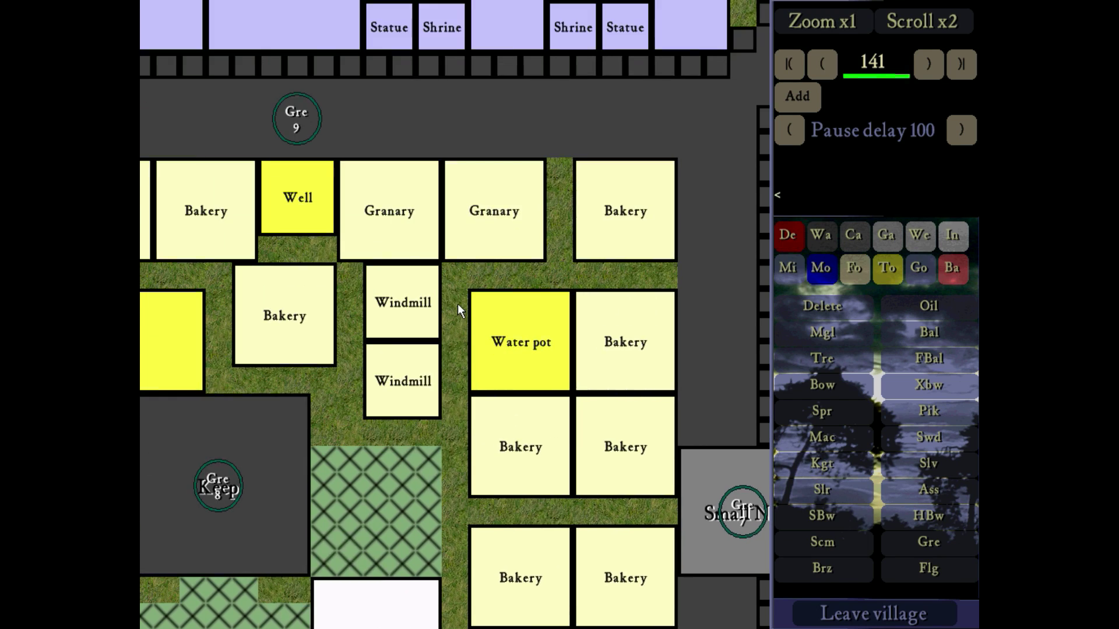
key("Down")
key("Down")
key("Left")
key("Up")
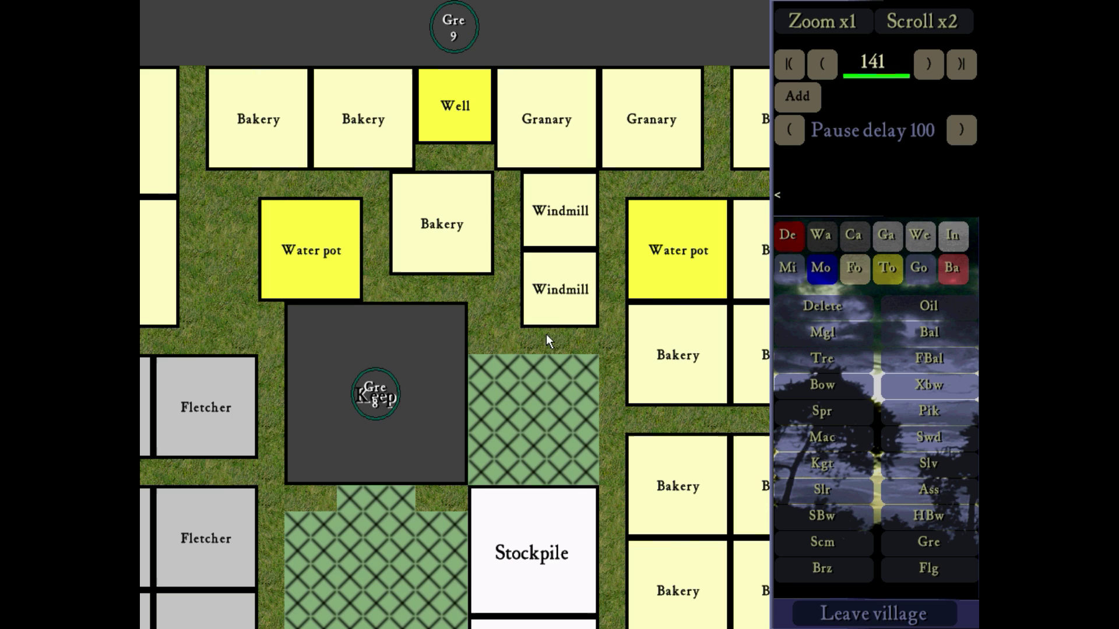
key("Right")
key("Down")
key("Left")
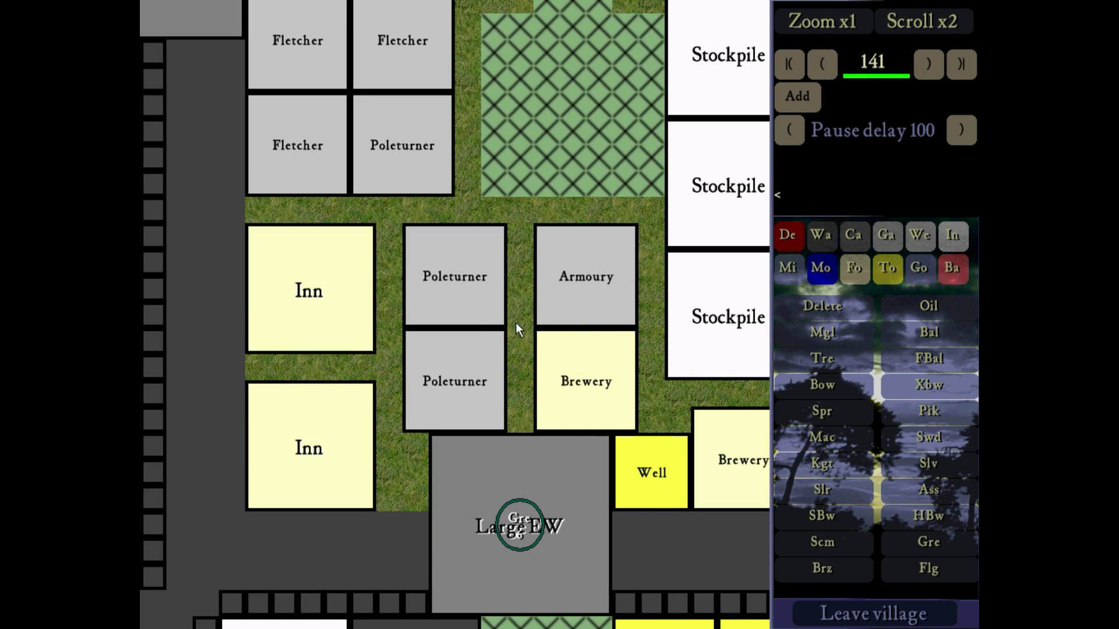
key("Right")
key("Up")
key("Up")
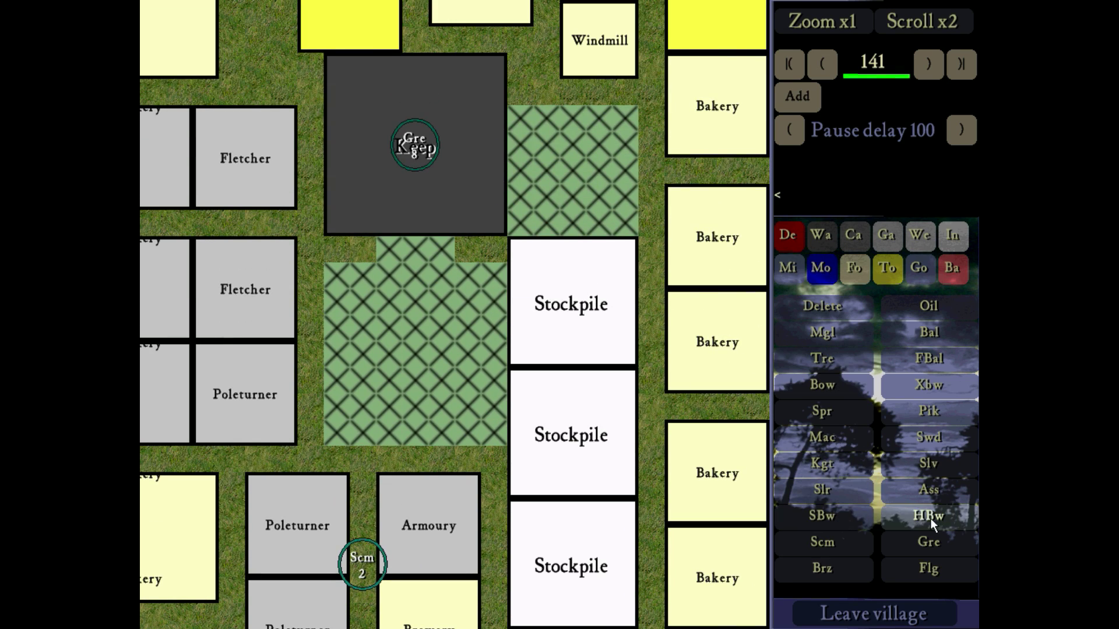
Post HBw units outside the northwest and northeast walls and beside the windmills near the keep
key("Up")
key("Left")
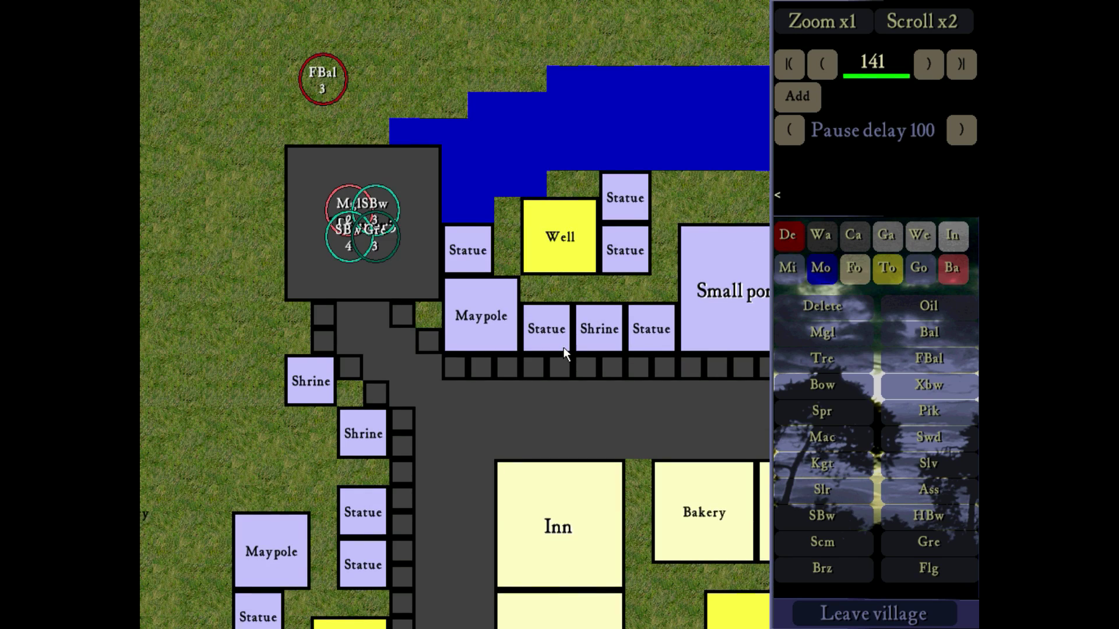
key("Right")
key("Right")
key("Right")
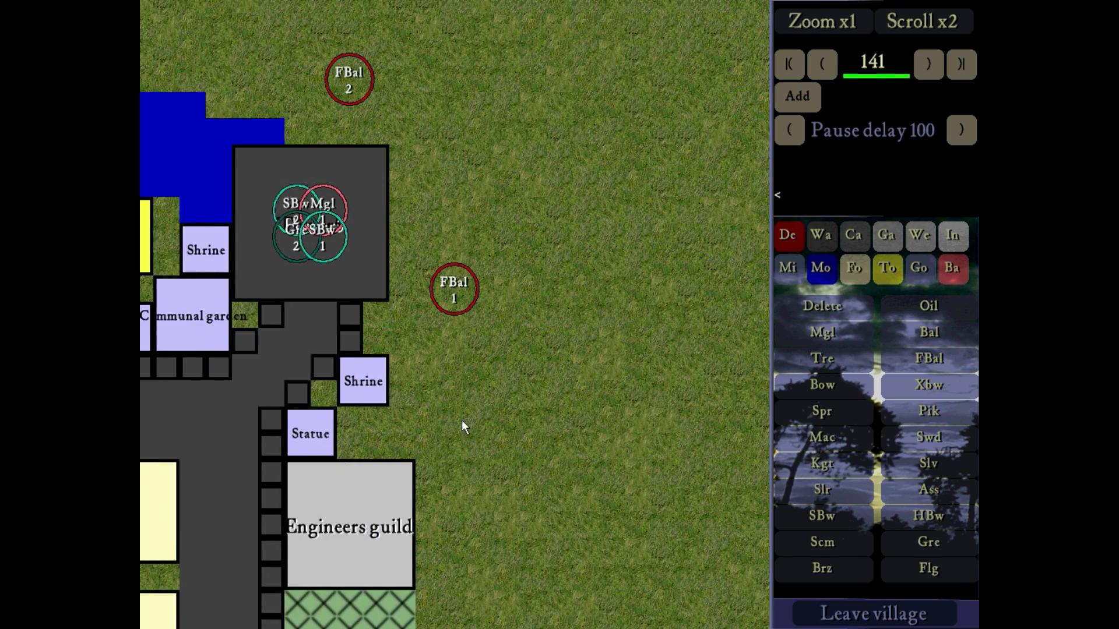
key("Left")
key("Down")
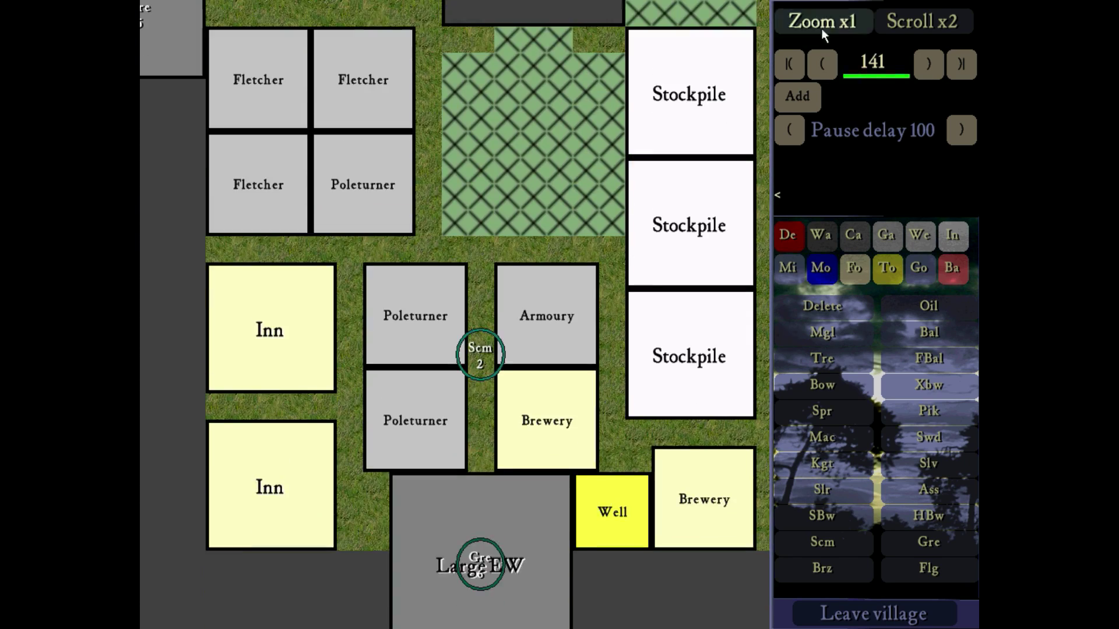
left_click(805, 28)
key("Right")
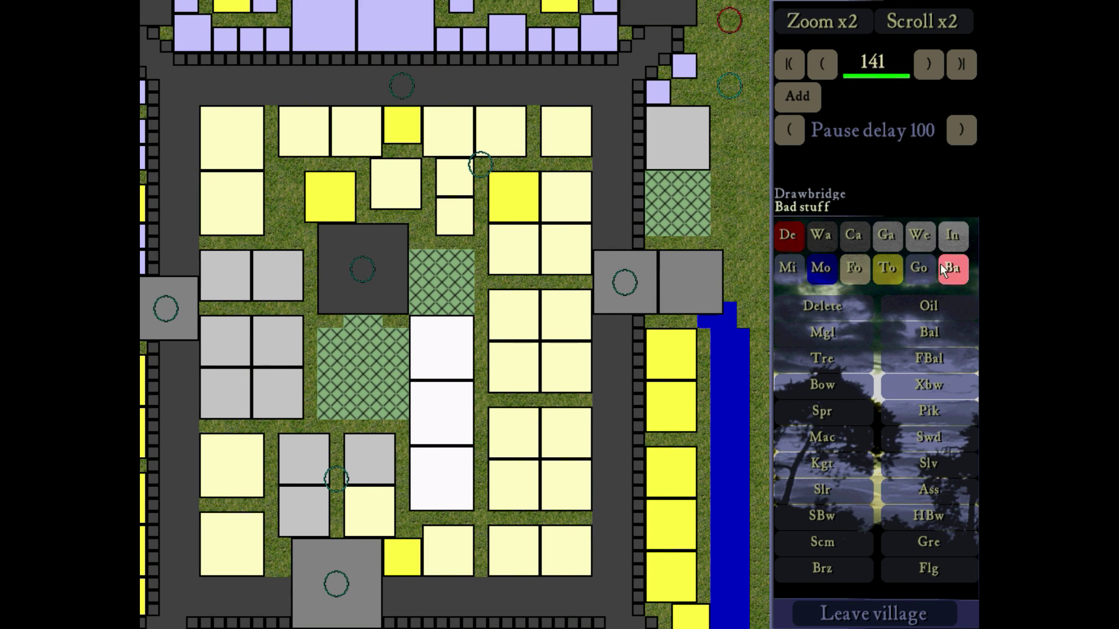
key("Left")
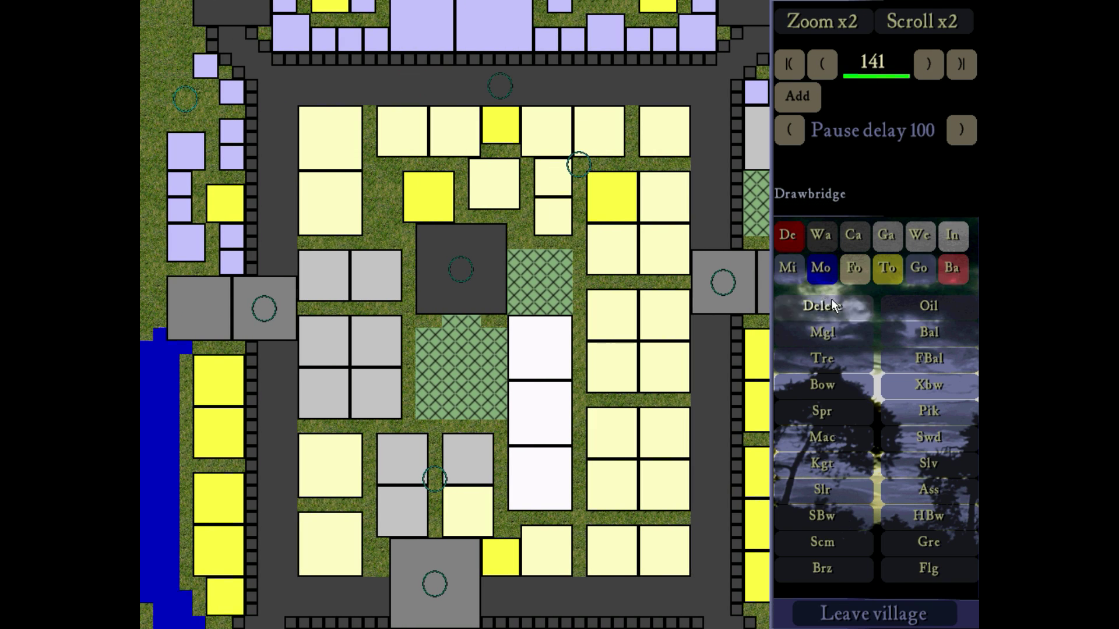
Choose Stairs and rewind the construction order to step 49 to examine how the castle walls are layered
left_click(819, 236)
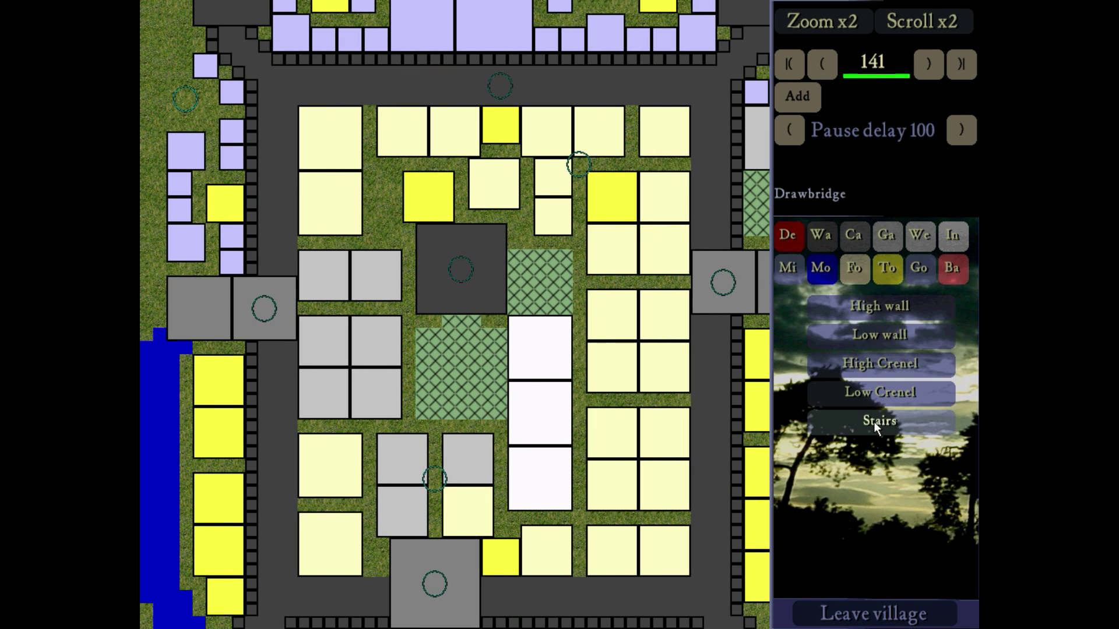
left_click(870, 76)
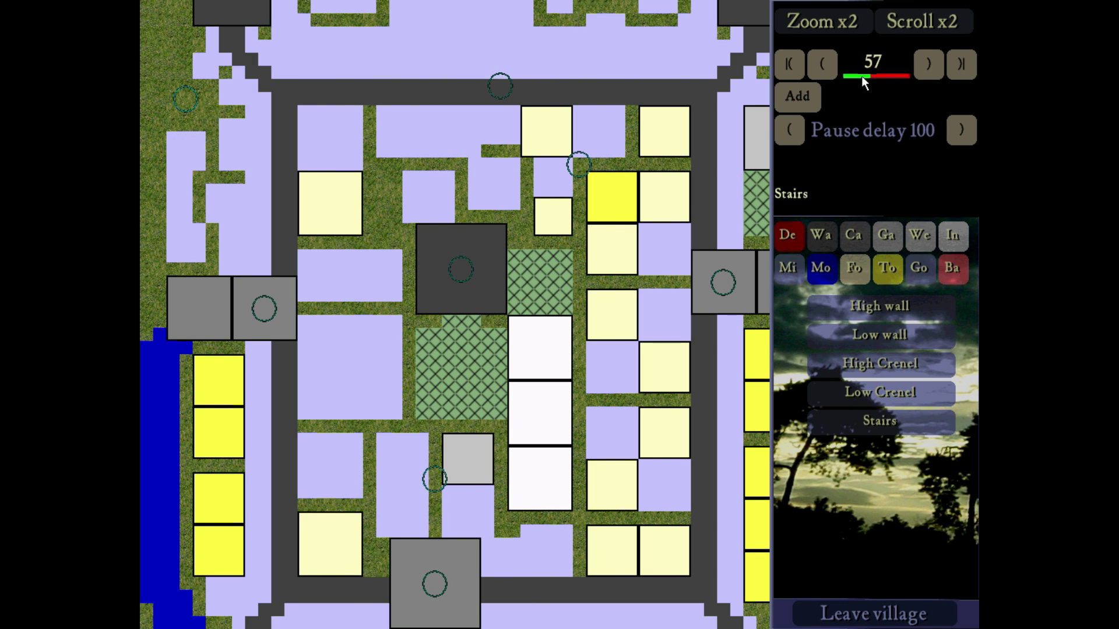
left_click(823, 65)
left_click(822, 65)
left_click(823, 66)
left_click(823, 67)
left_click(822, 67)
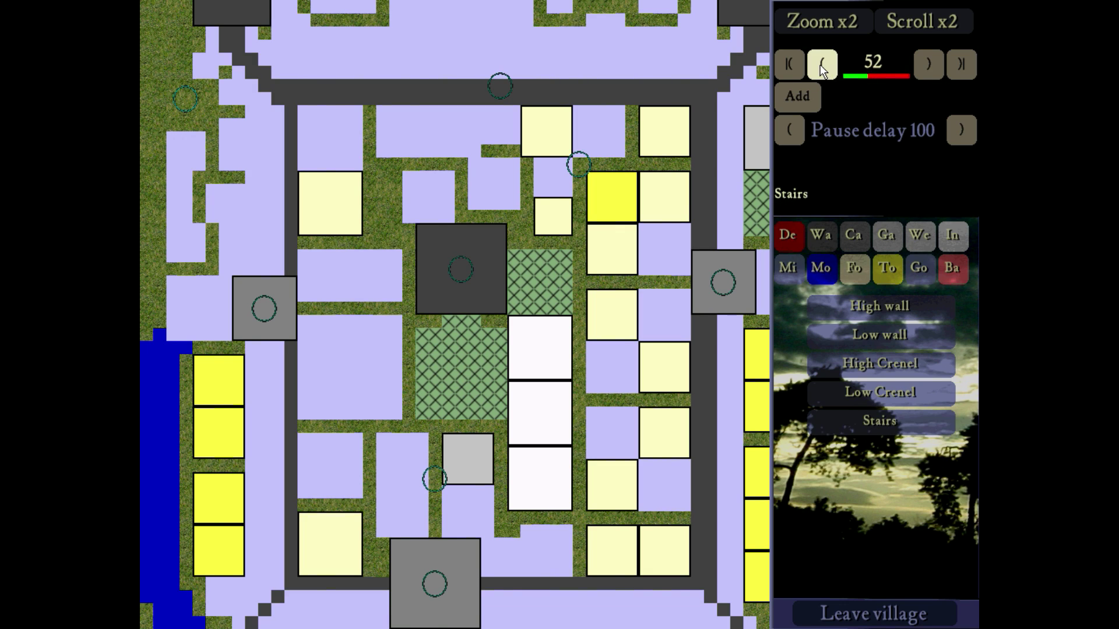
left_click(823, 67)
left_click(822, 67)
left_click(822, 68)
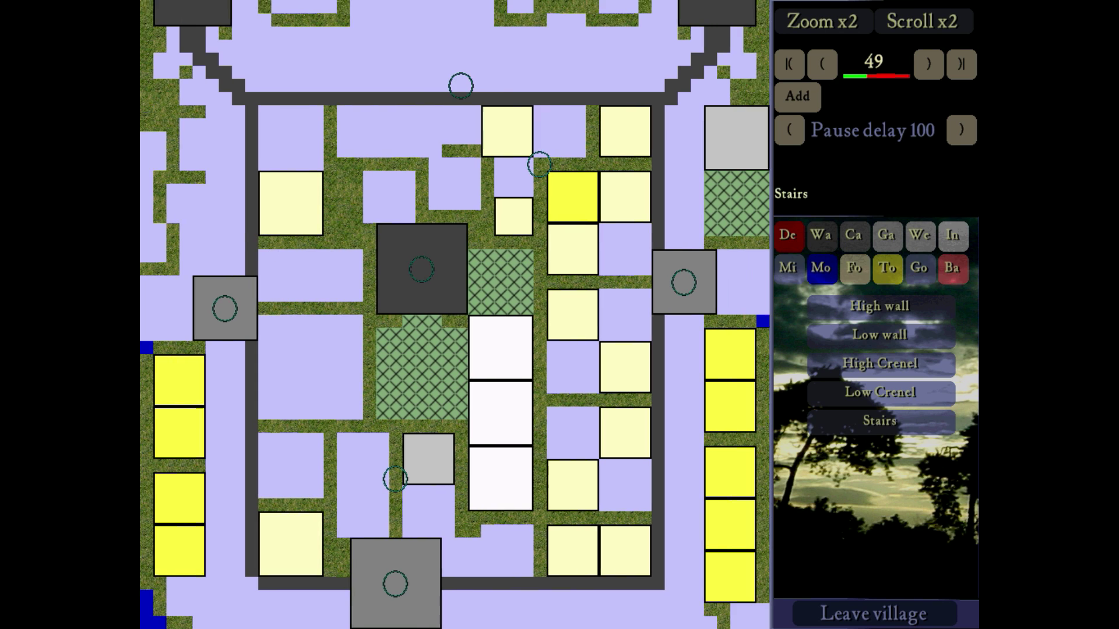
Advance the construction order to step 55 and insert stairs 1 to 5 in a row beneath the northwestern inn
left_click(929, 65)
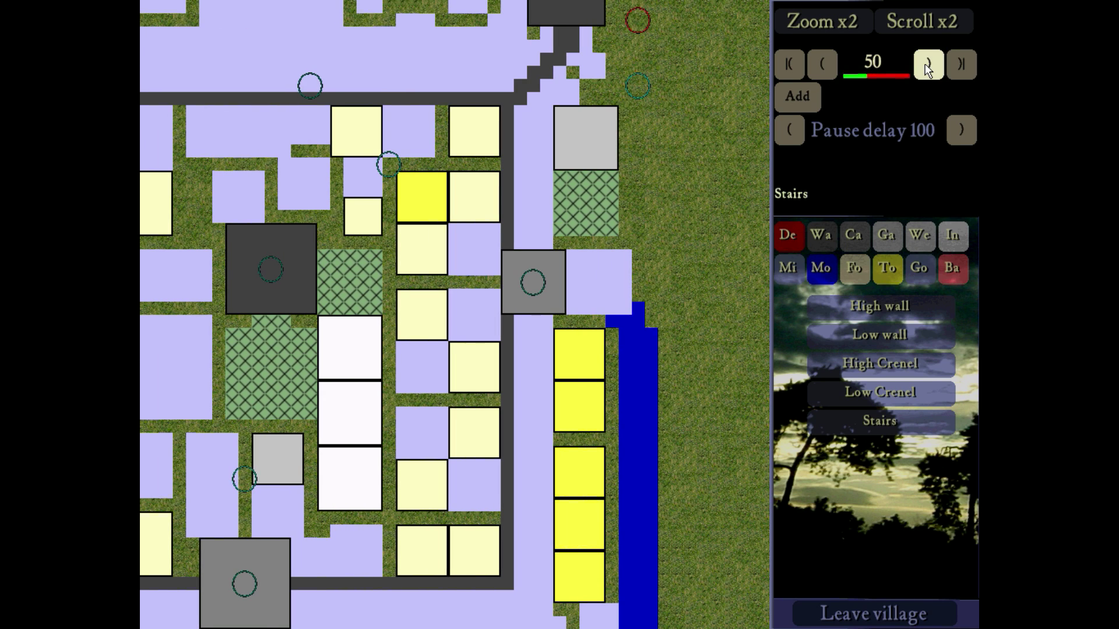
left_click(929, 65)
left_click(928, 65)
left_click(929, 65)
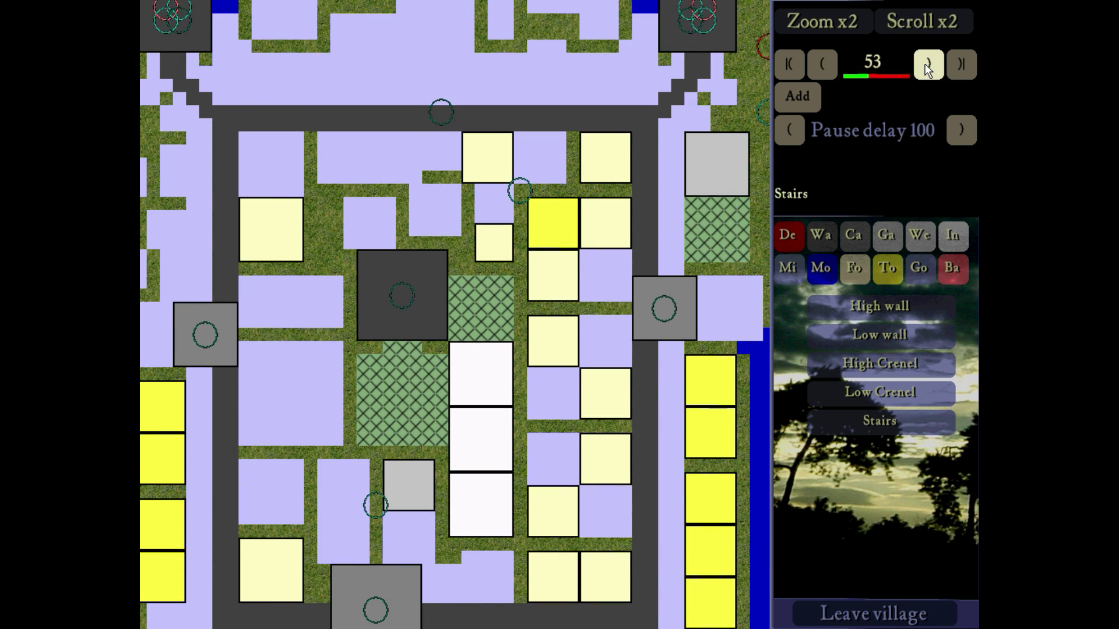
left_click(929, 65)
left_click(928, 66)
key("Down")
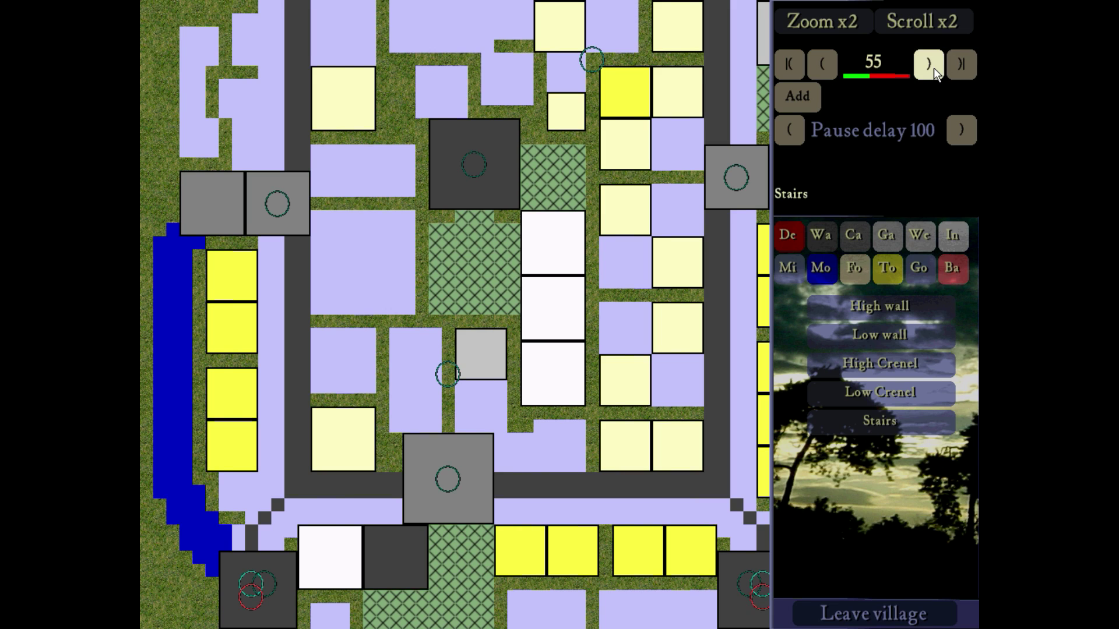
key("Up")
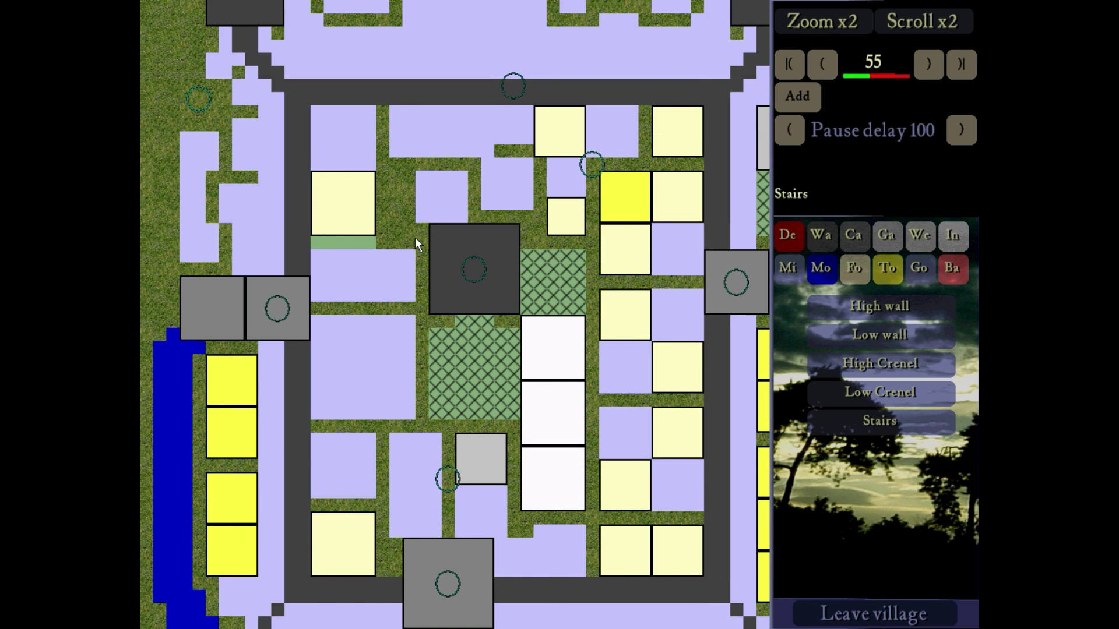
left_click(419, 236)
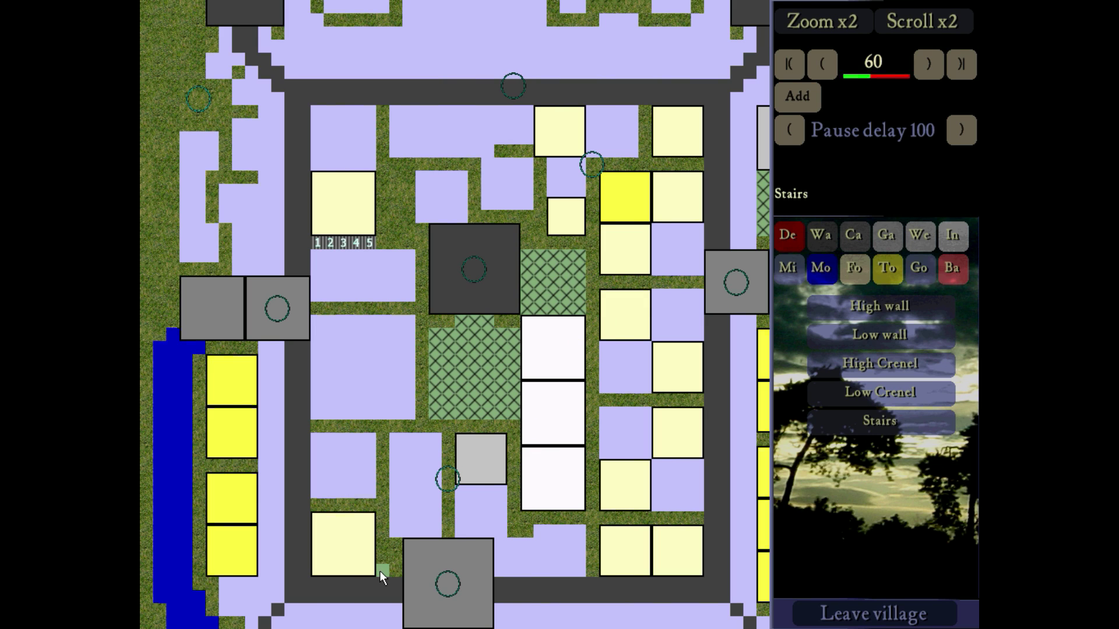
Place statues beside the southern gatehouse and the western water pot, plus a shrine below the latter statue, ending at the last construction step
left_click(888, 269)
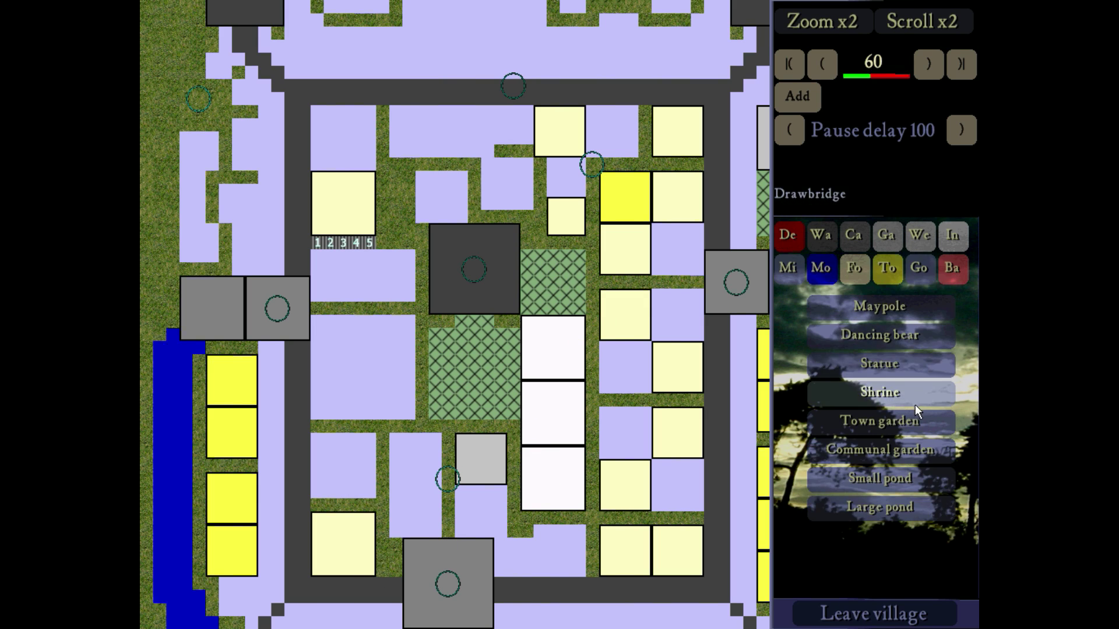
left_click(886, 366)
left_click(961, 63)
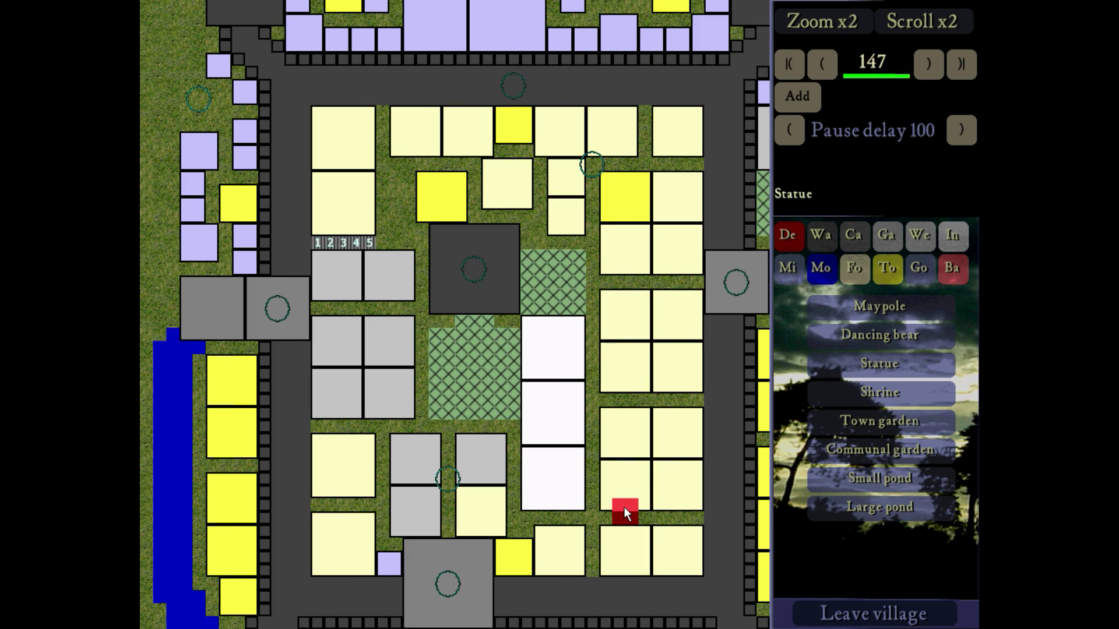
left_click(396, 178)
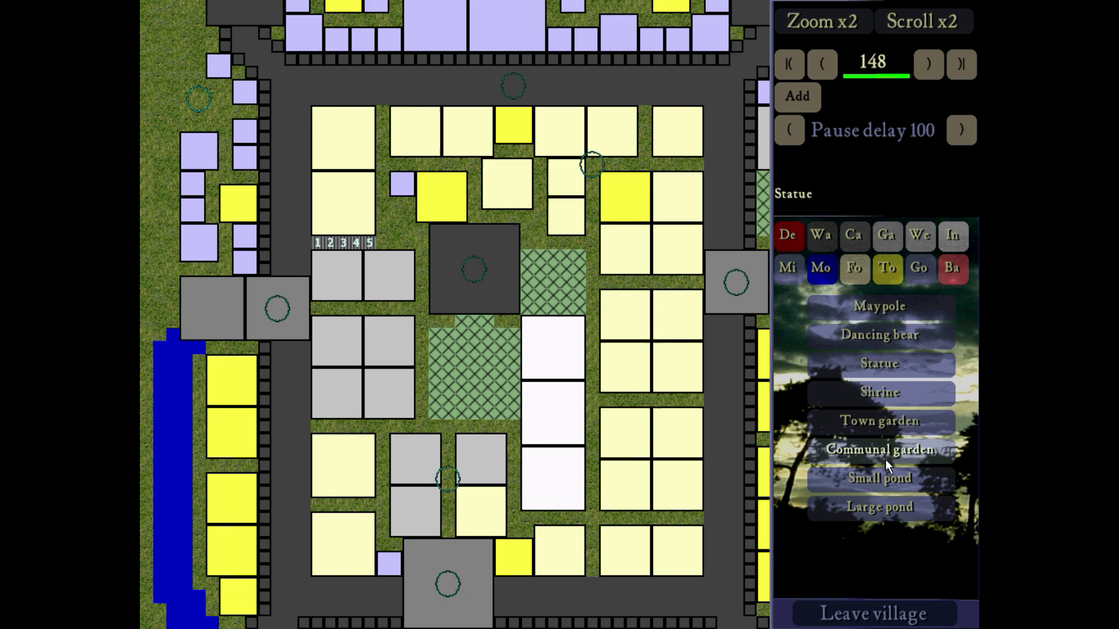
left_click(881, 392)
left_click(397, 216)
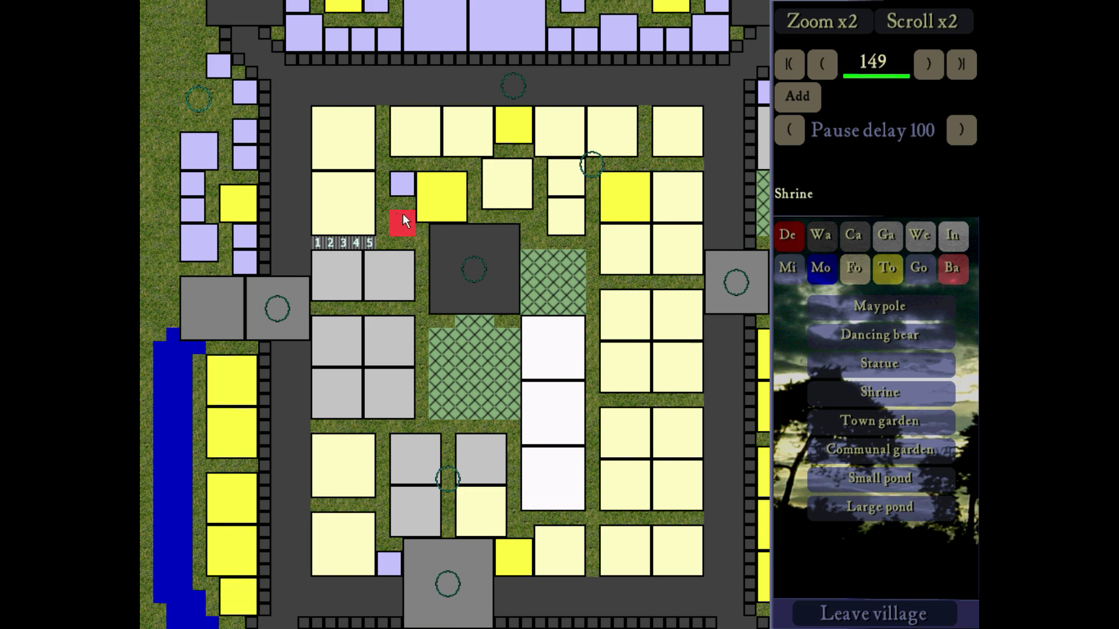
Examine the completed castle layout, checking the inner buildings, walls, towers and moat for remaining gaps
key("Right")
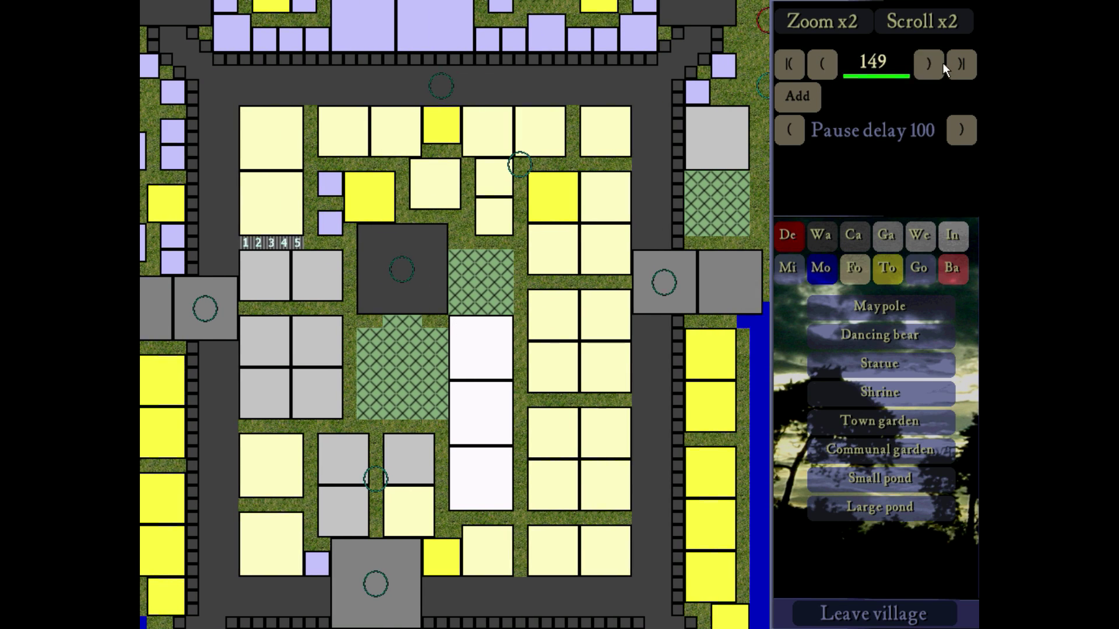
key("Left")
key("Up")
key("Right")
key("Down")
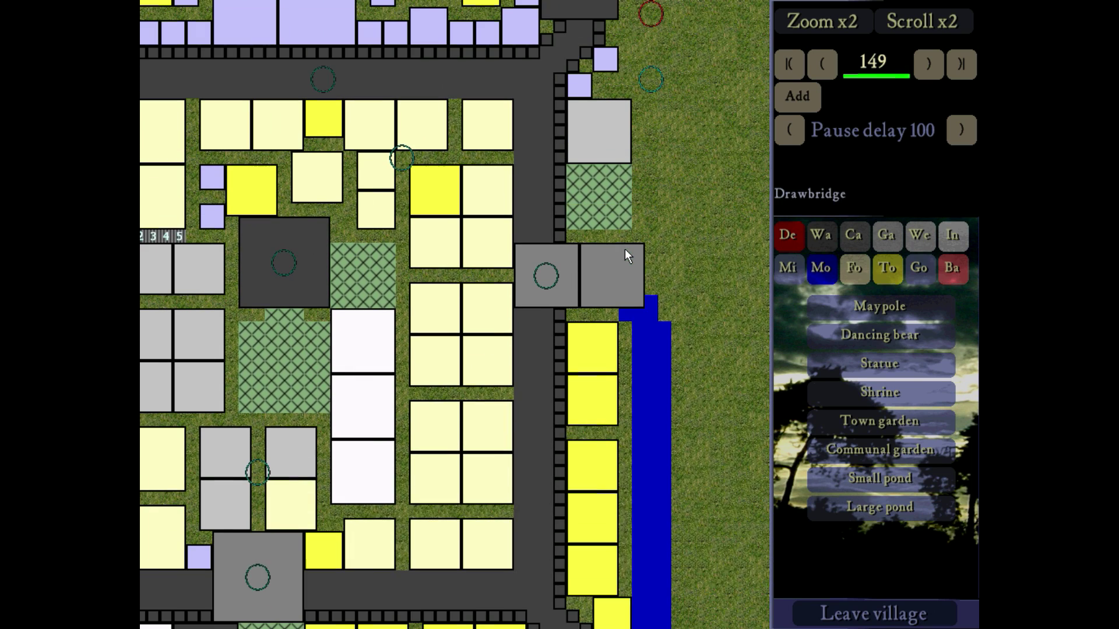
key("Left")
key("Up")
key("Left")
key("Right")
key("Down")
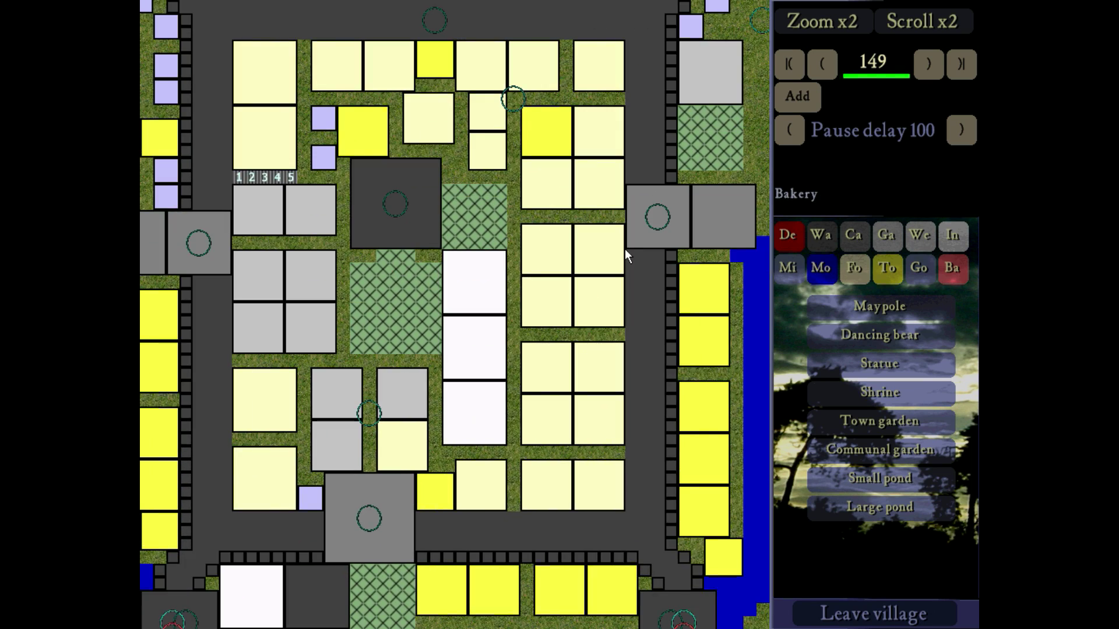
left_click(819, 21)
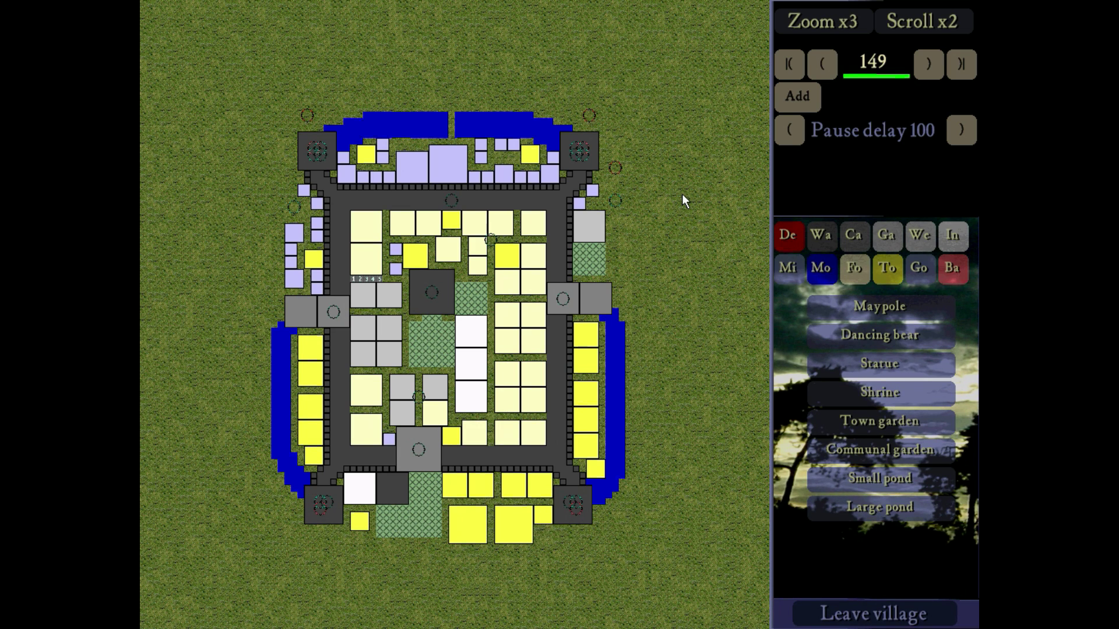
key("Up")
key("Left")
key("Down")
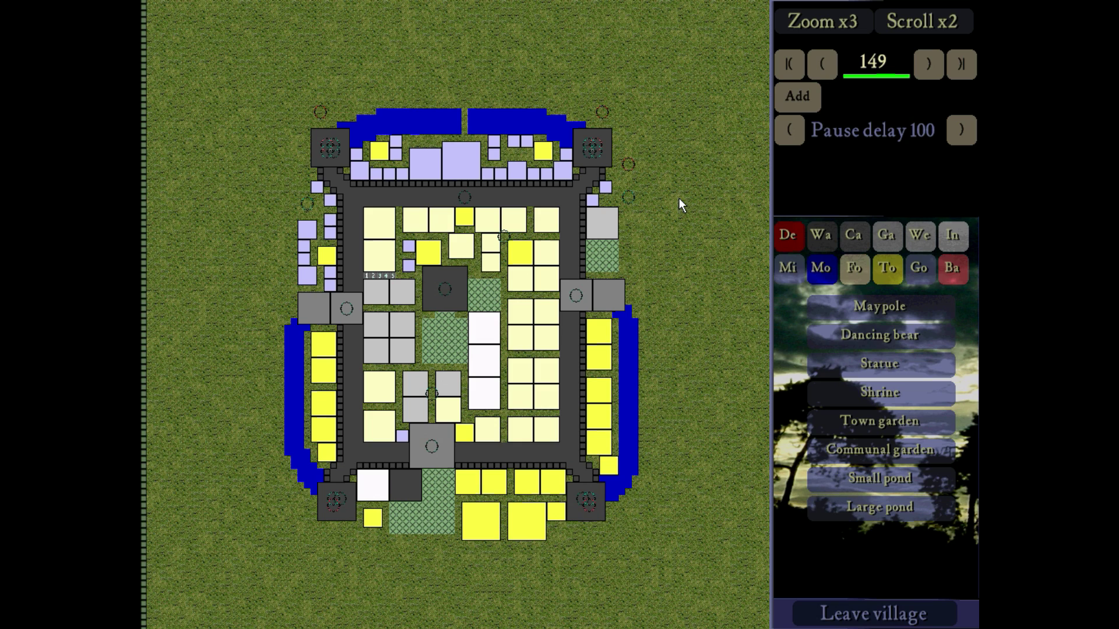
Save the finished castle over its existing file
left_click(798, 96)
key("ctrl+s")
left_click(289, 408)
left_click(400, 337)
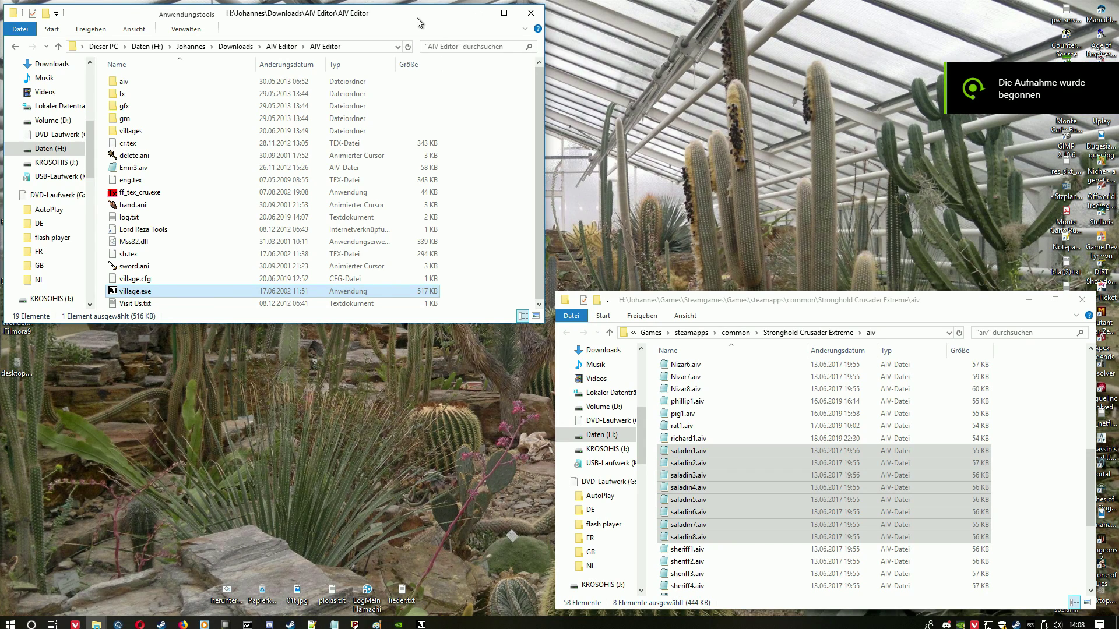
Copy saladin10.aiv from the editor's villages folder into the Stronghold Crusader Extreme aiv folder
double_click(172, 135)
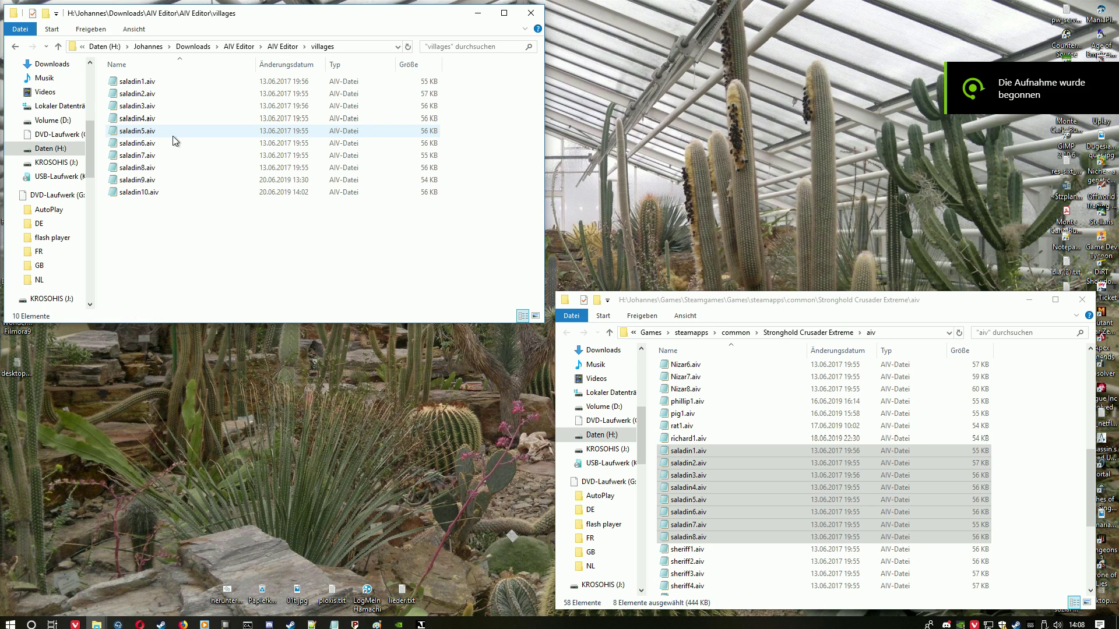
left_click(150, 192)
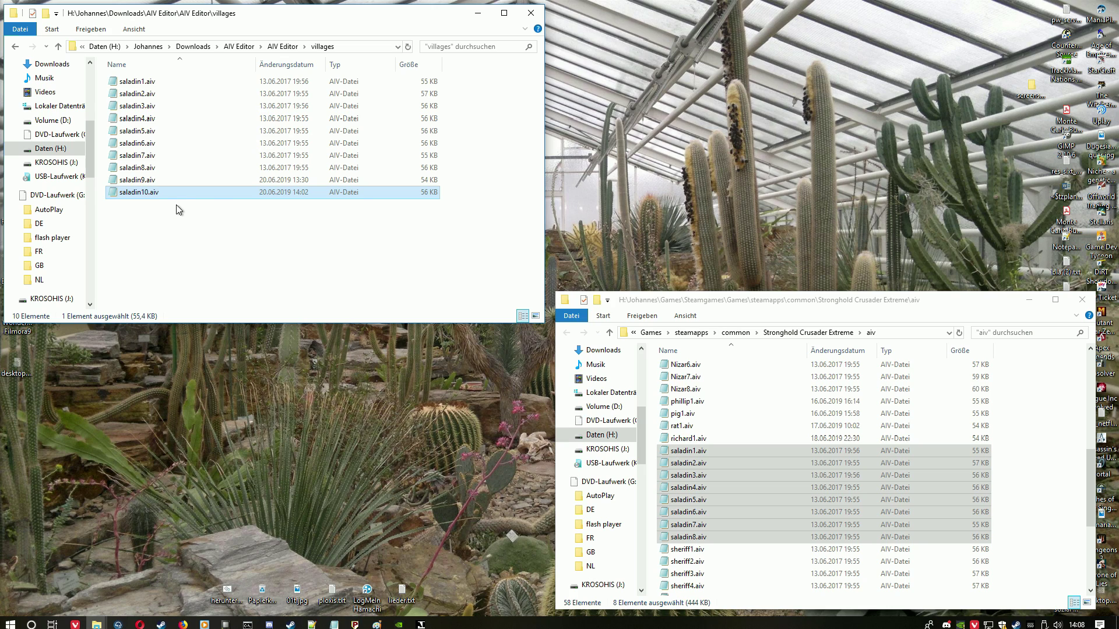
left_click(1032, 419)
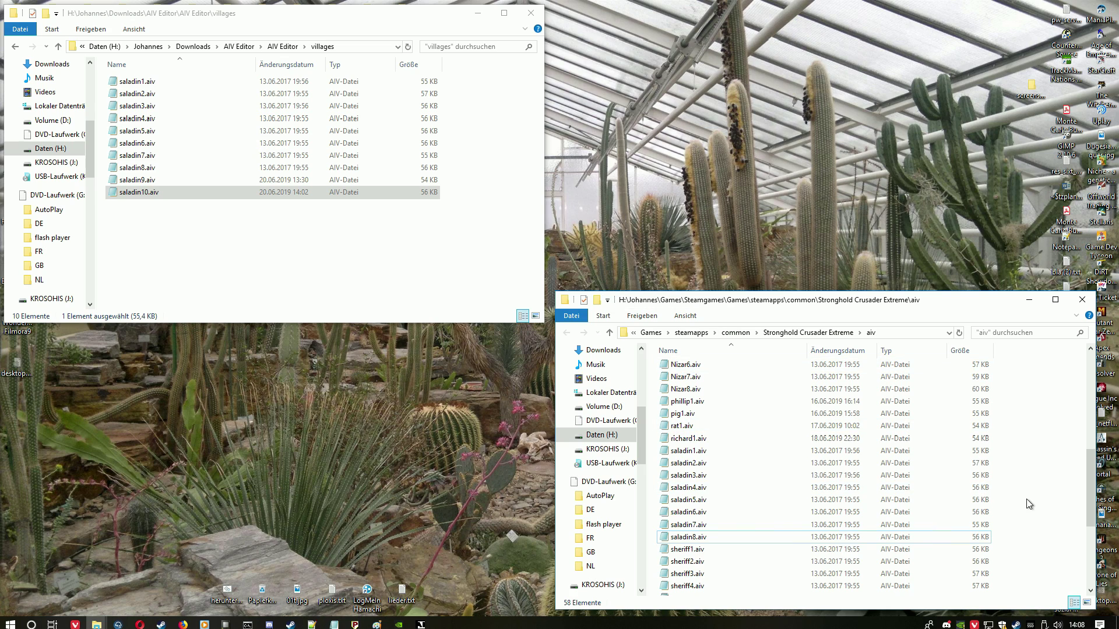
key("ctrl+v")
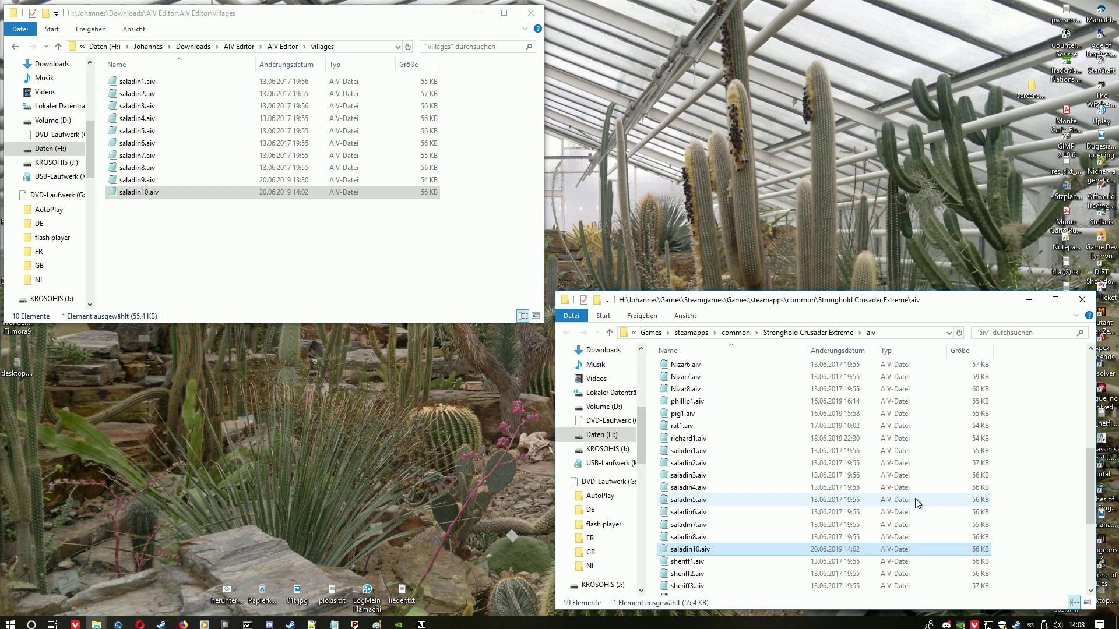
Delete the original saladin1.aiv to saladin8.aiv files from the game's aiv folder
left_click(775, 535)
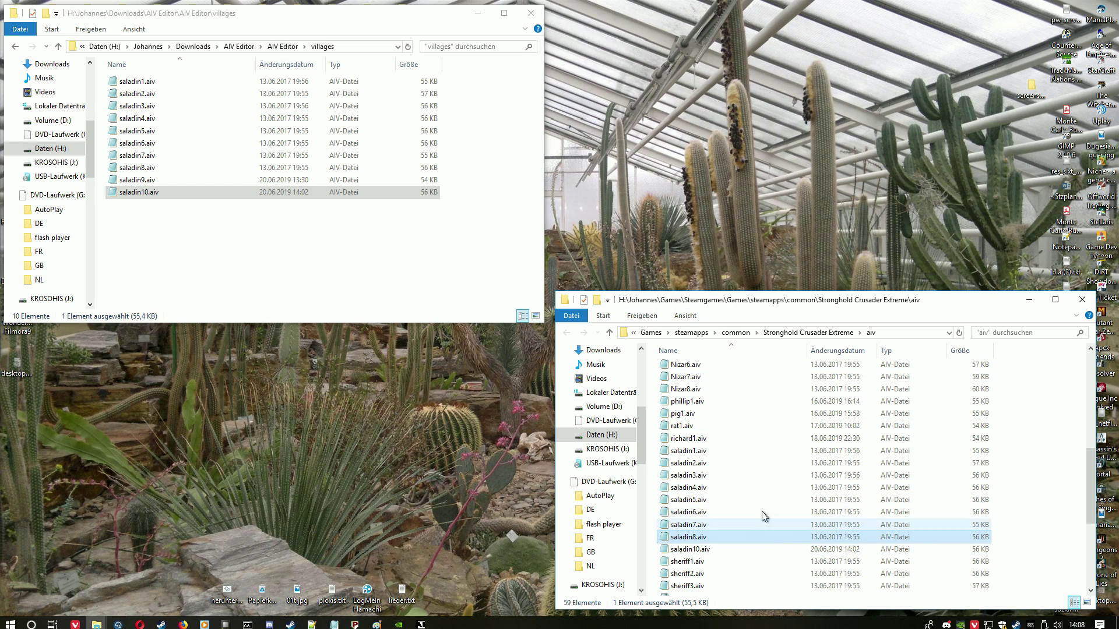
left_click(714, 452, "shift")
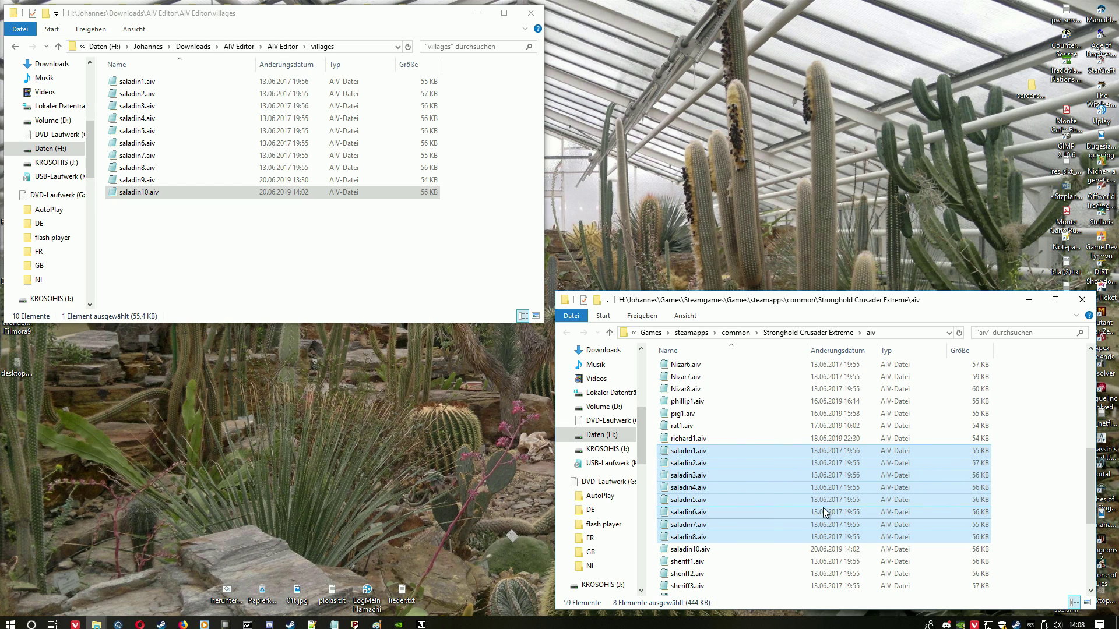
key("Delete")
Rename the copied saladin10.aiv in the game's aiv folder to saladin1.aiv
left_click(723, 453)
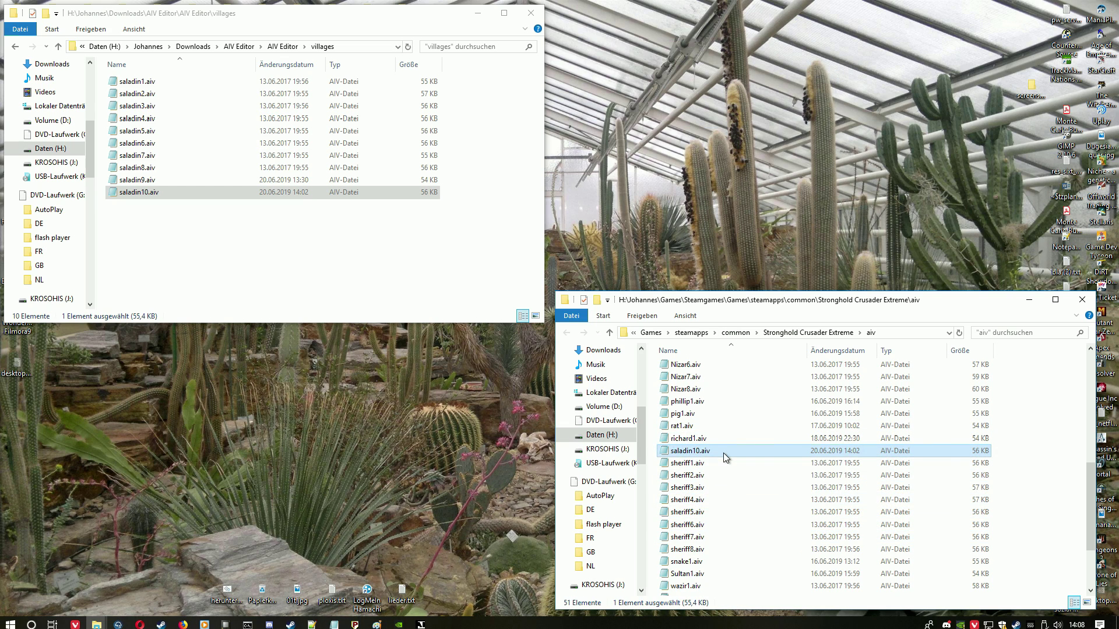
left_click(723, 453)
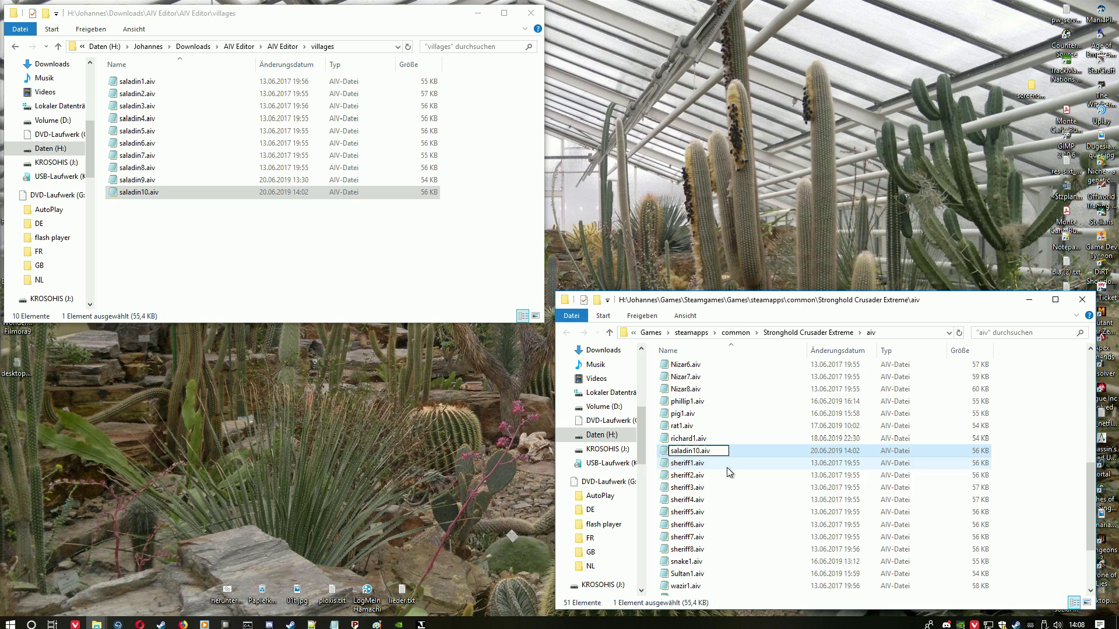
key("BackSpace")
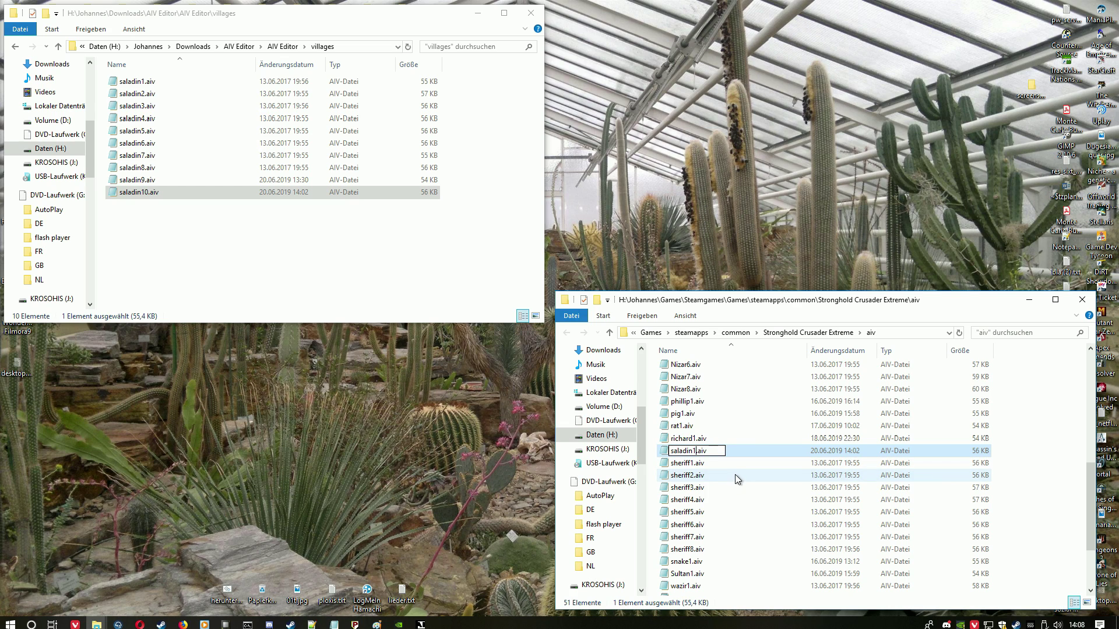
key("Return")
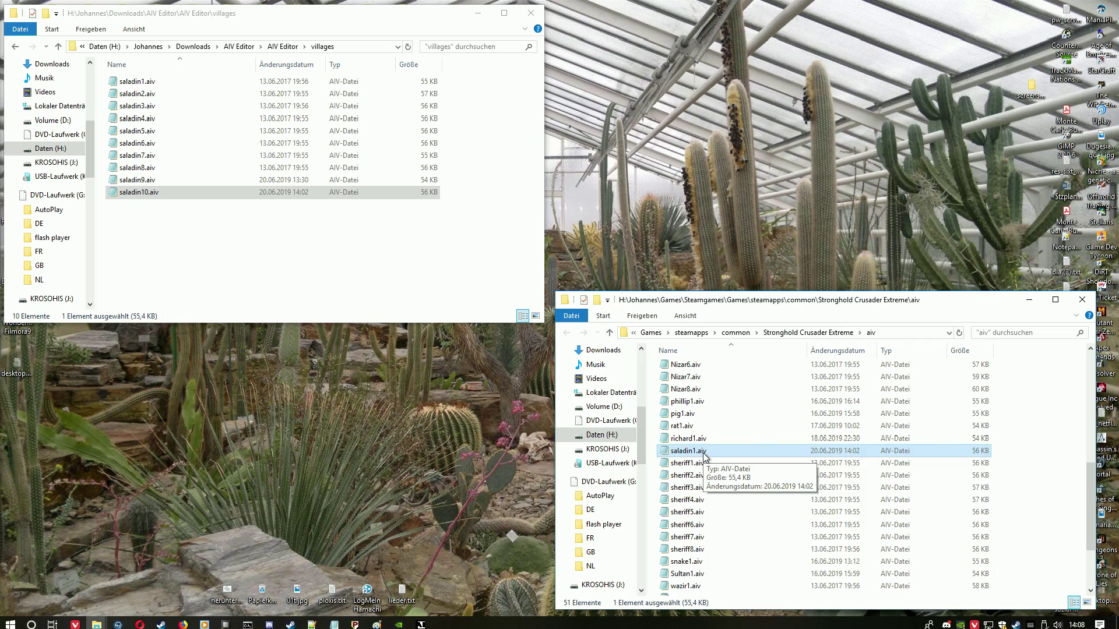
Launch Stronghold Crusader HD through Steam and open the custom skirmish setup under Kreuzzug
right_click(1016, 625)
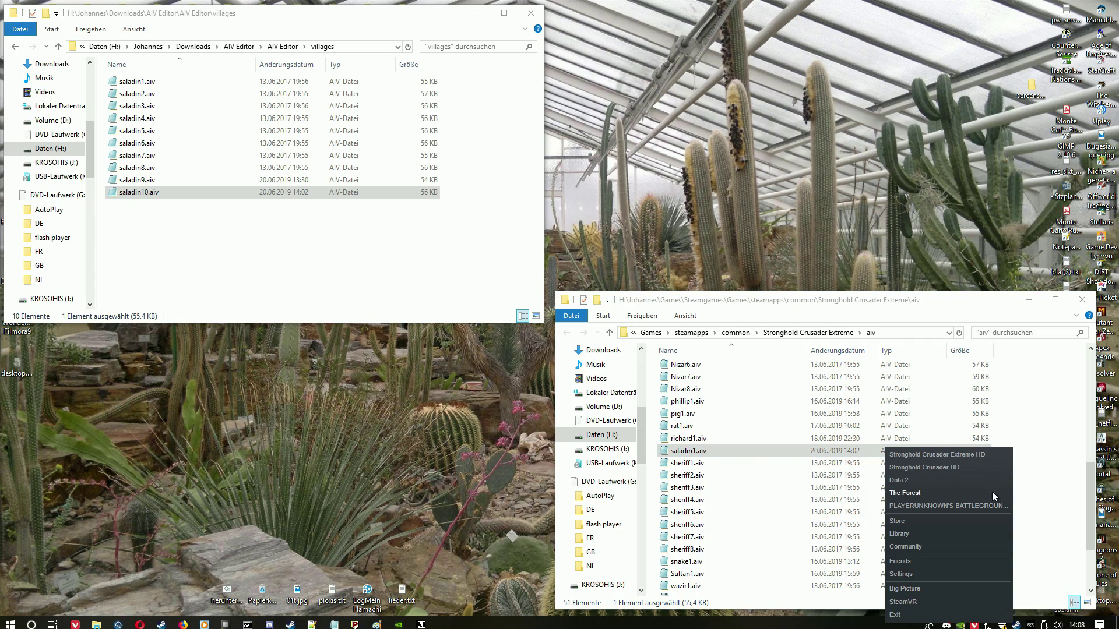
left_click(957, 454)
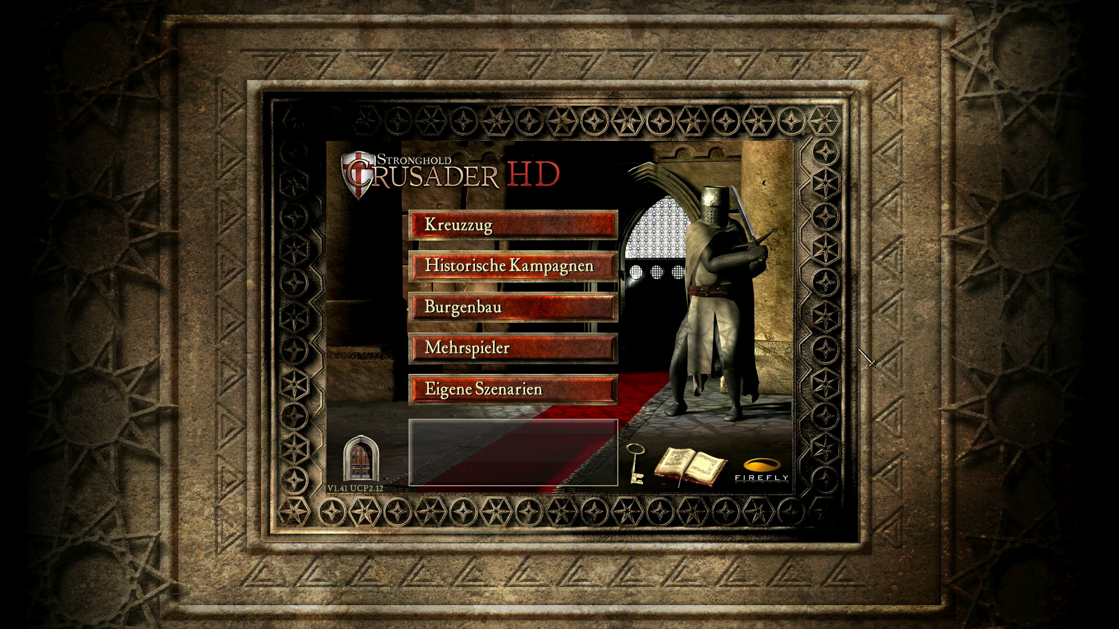
left_click(601, 222)
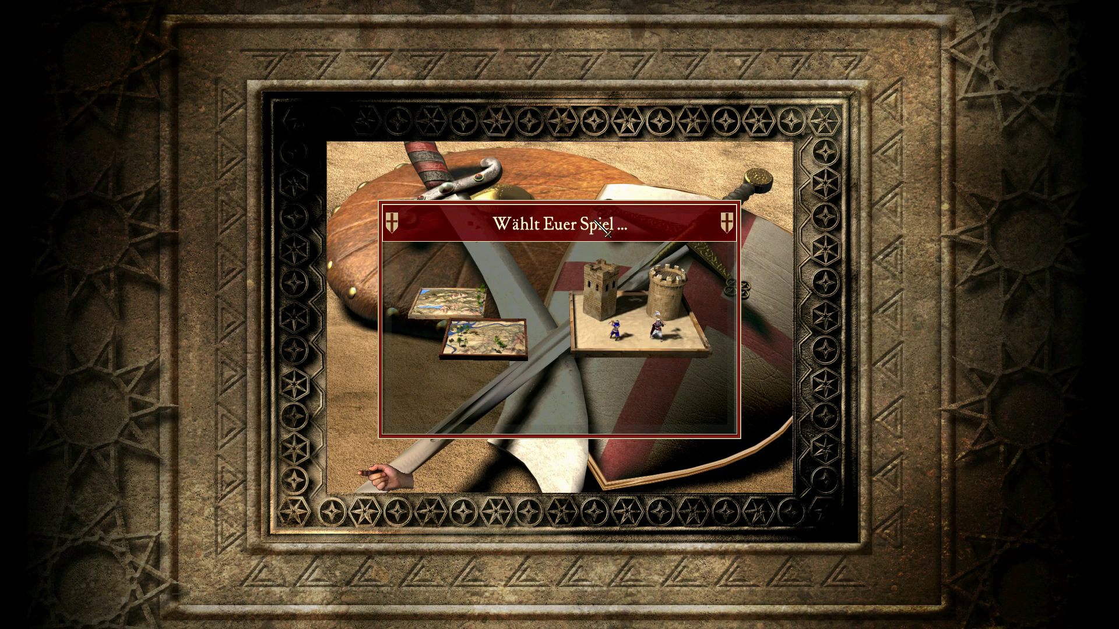
left_click(609, 310)
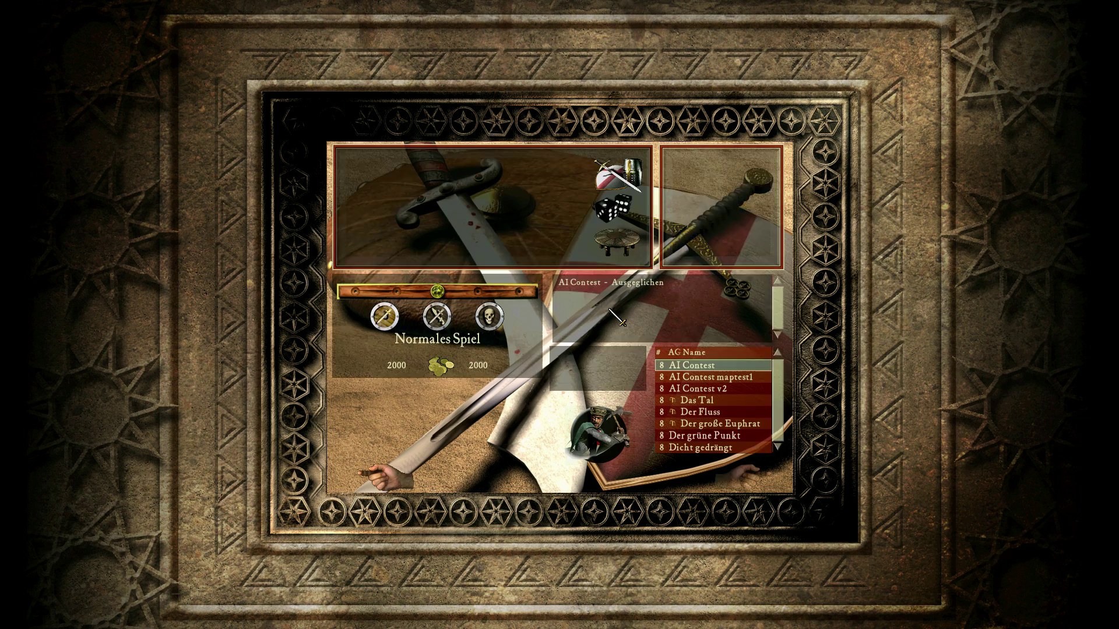
Add Saladin and the Sheriff as the two computer lords of the skirmish
left_click(617, 186)
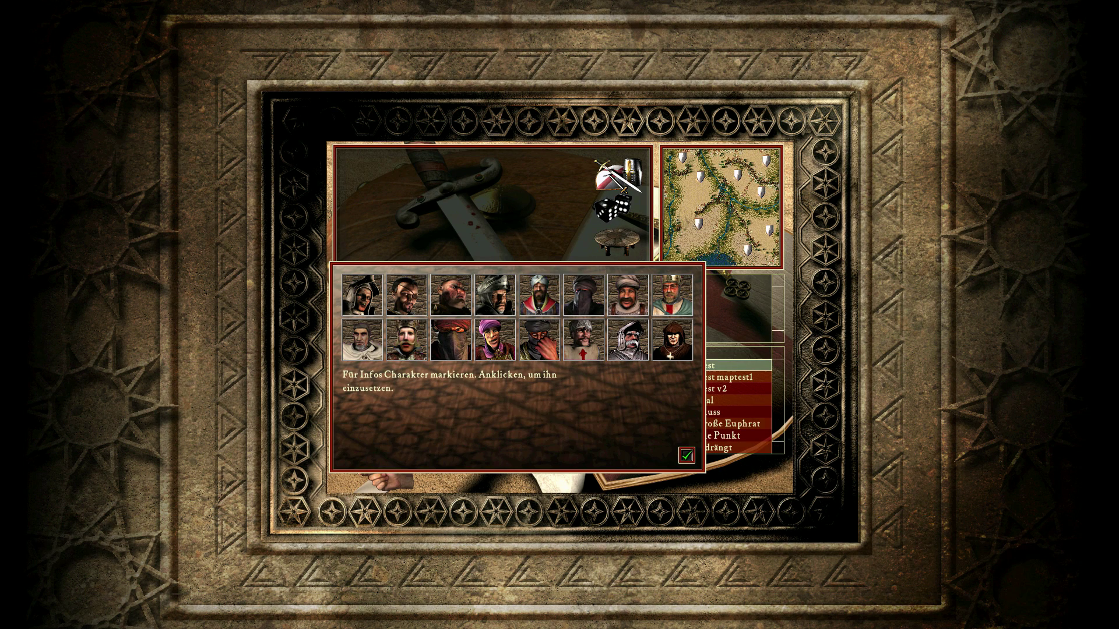
mouse_move(545, 299)
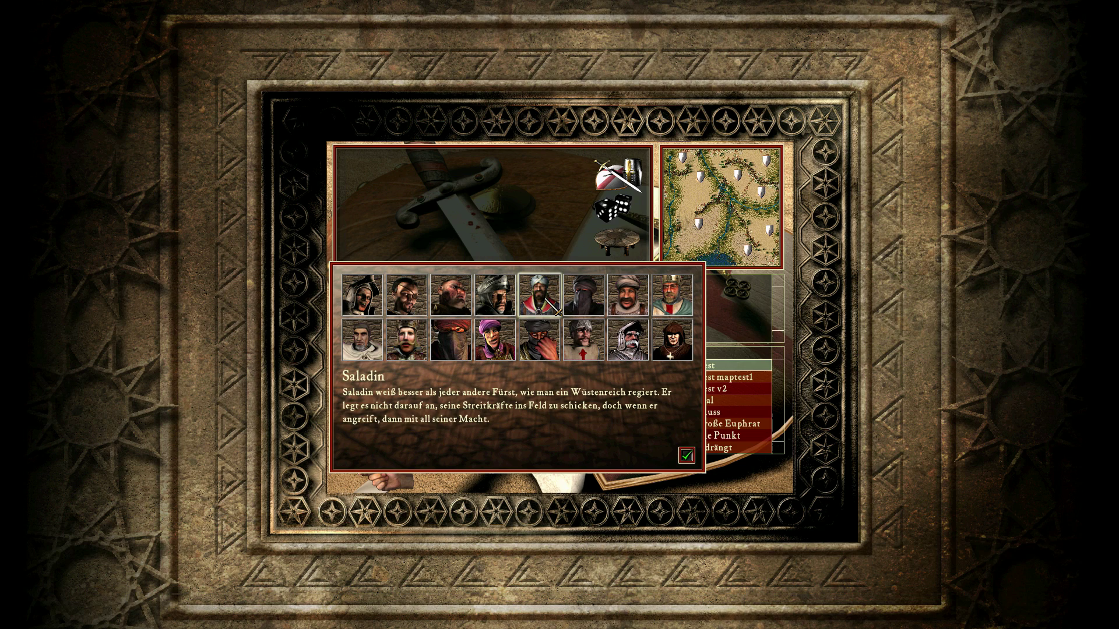
left_click(546, 299)
left_click(576, 348)
left_click(686, 456)
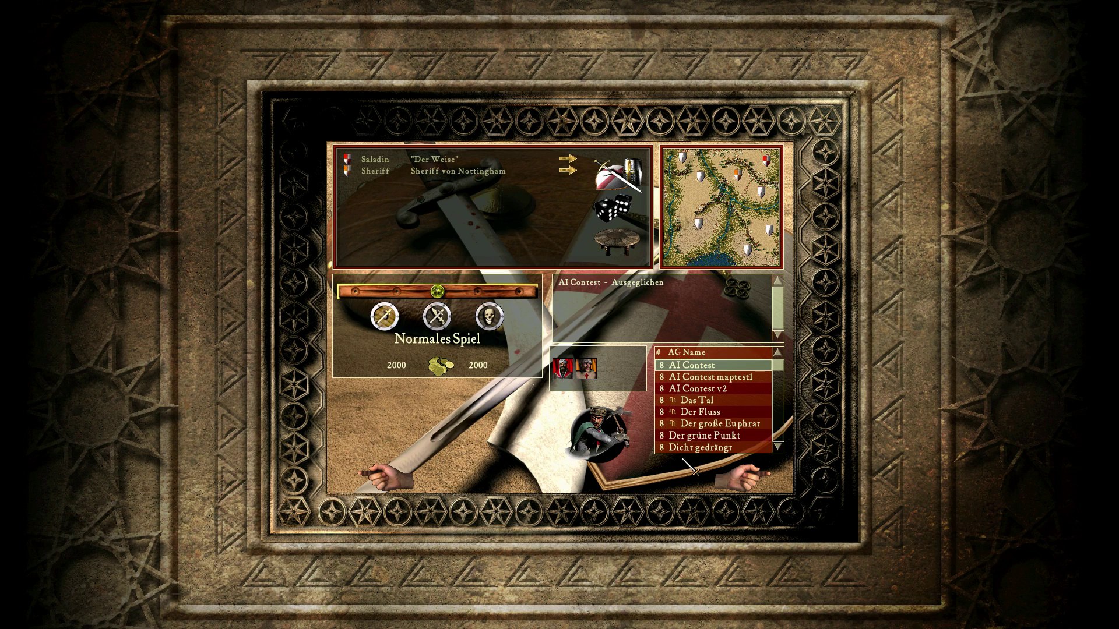
Choose the map Der grüne Punkt and start the skirmish
left_click(696, 435)
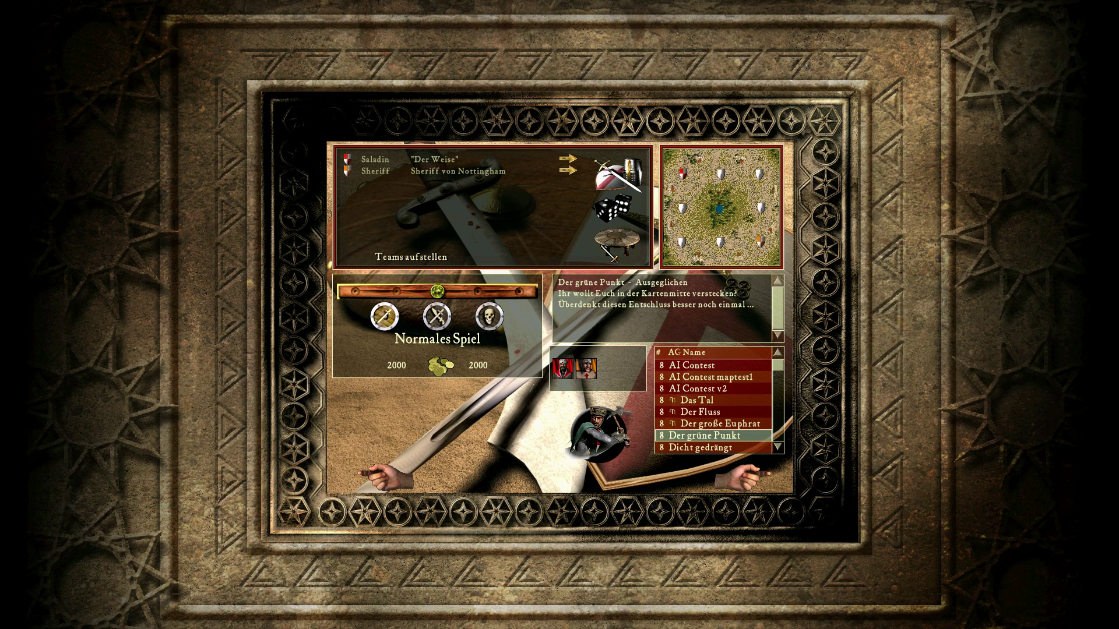
left_click(746, 475)
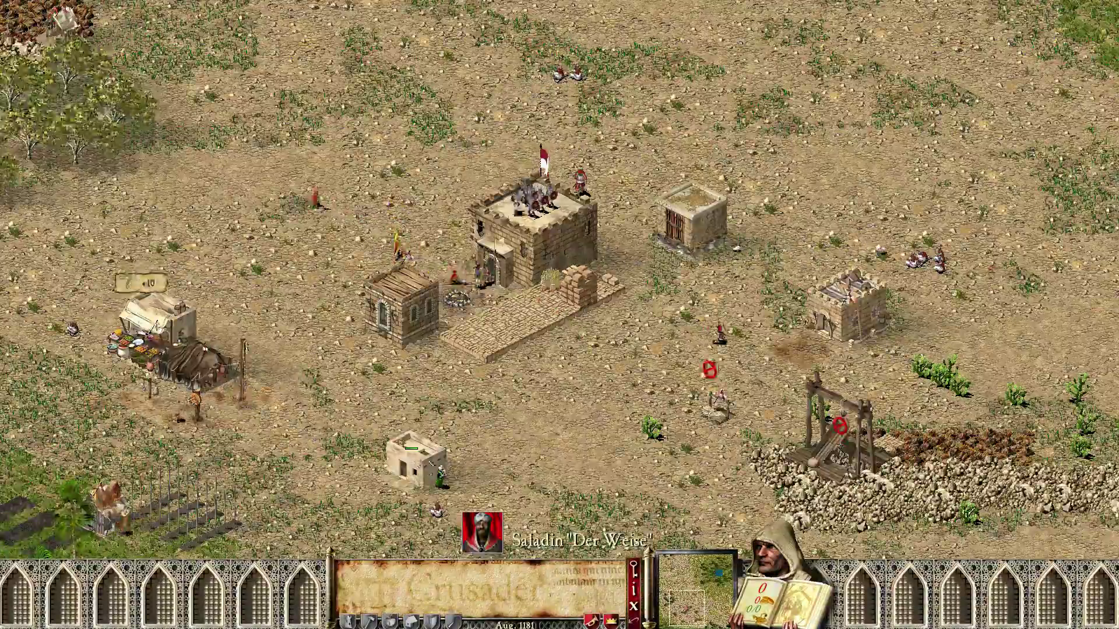
Examine Saladin's castle as its keep surroundings, walls, gatehouses and first tower are constructed
middle_click_drag(401, 461, 657, 430)
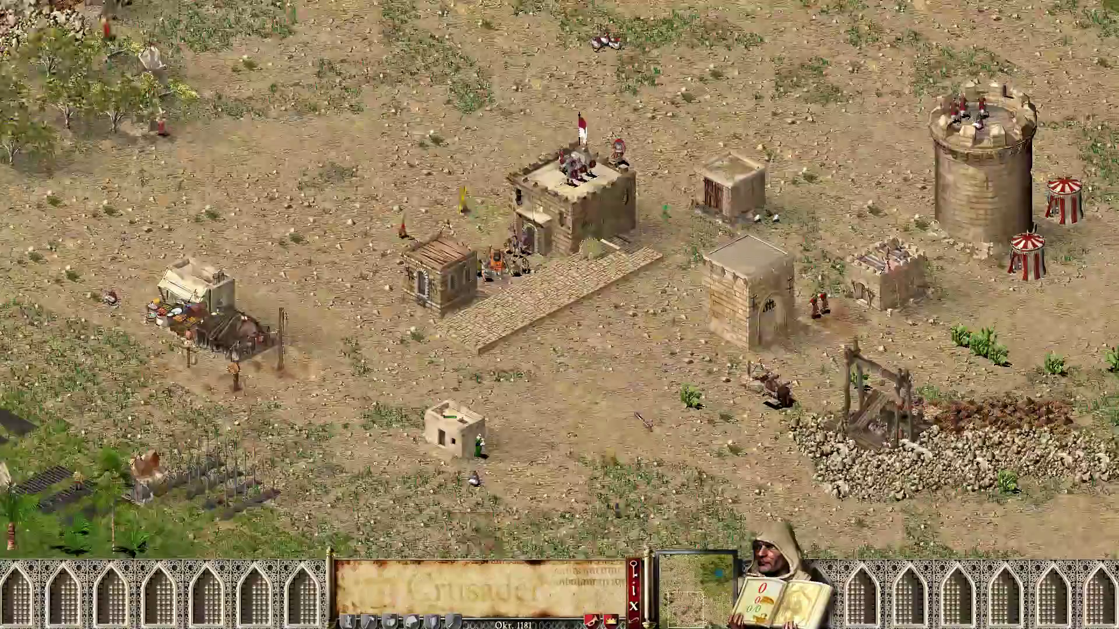
middle_click_drag(657, 329, 579, 380)
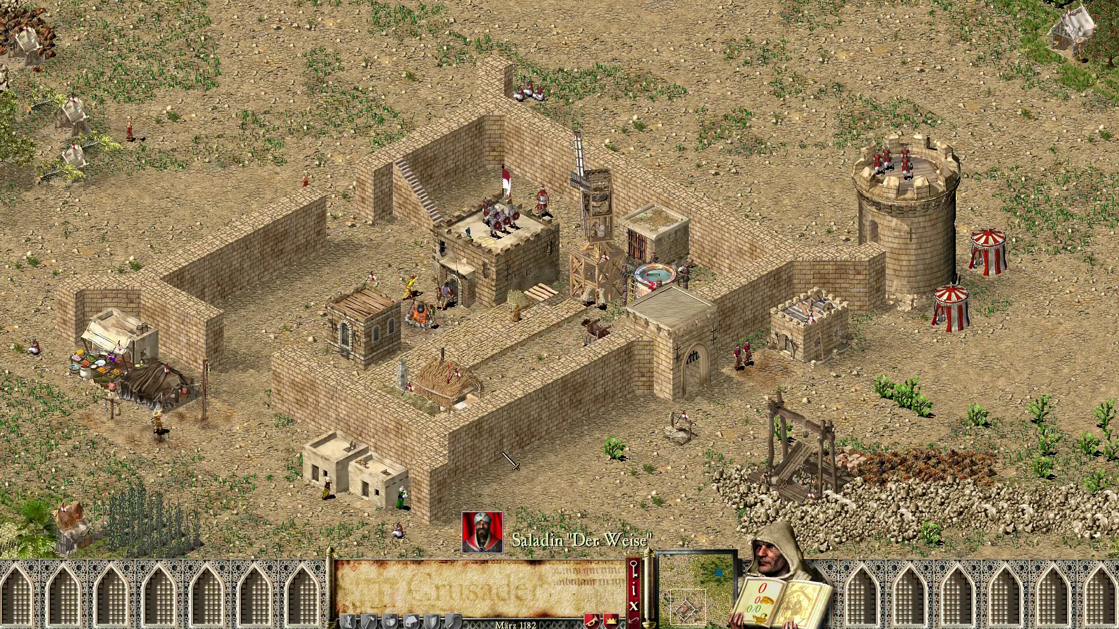
key("Left")
key("Up")
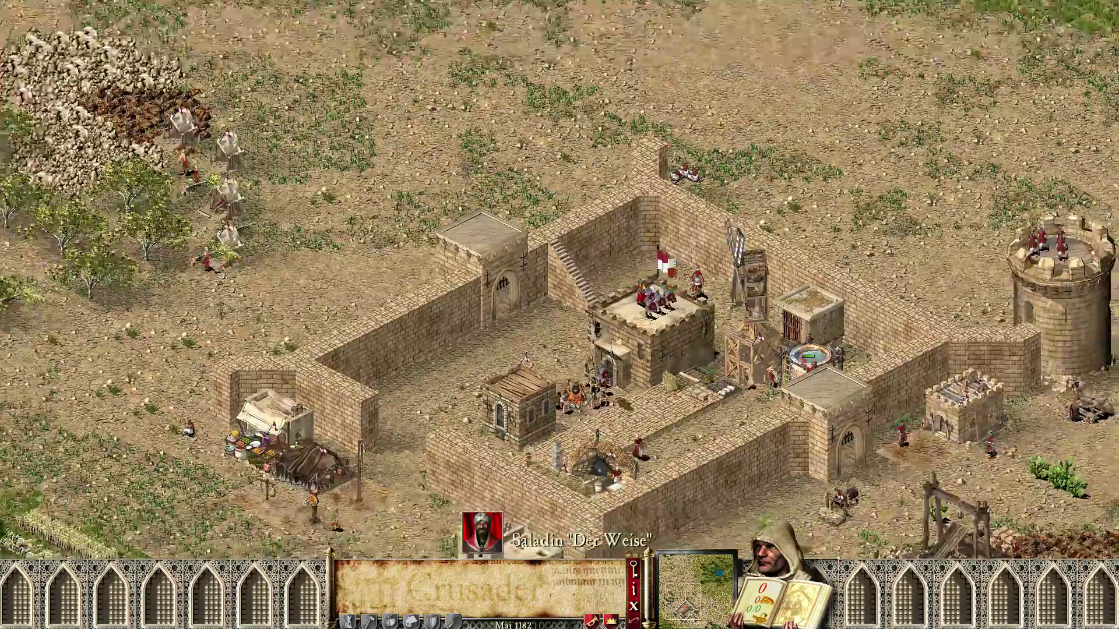
key("Right")
key("Down")
key("space")
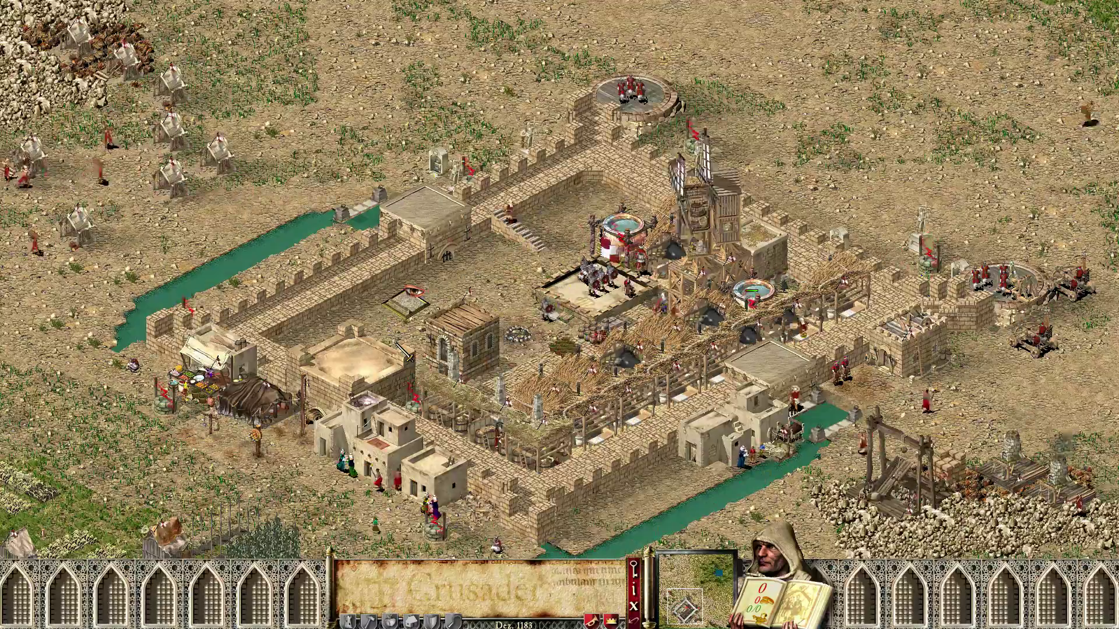
Flatten the buildings to inspect the castle's ground layout, and restore them to view the castle from another side
key("space")
key("space")
key("Up")
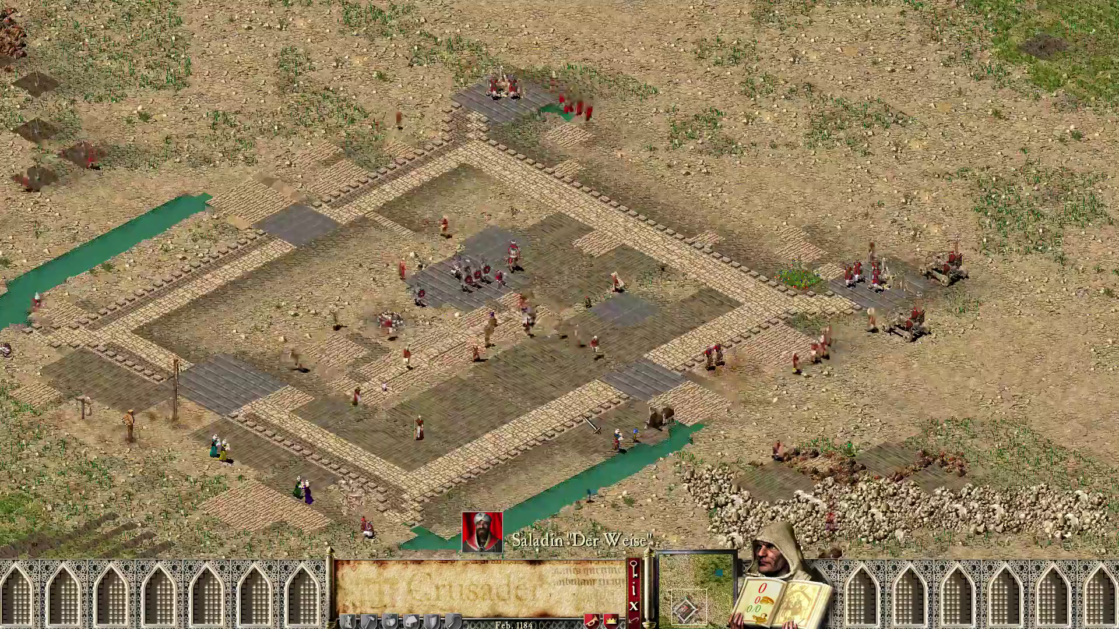
key("space")
key("Left")
key("space")
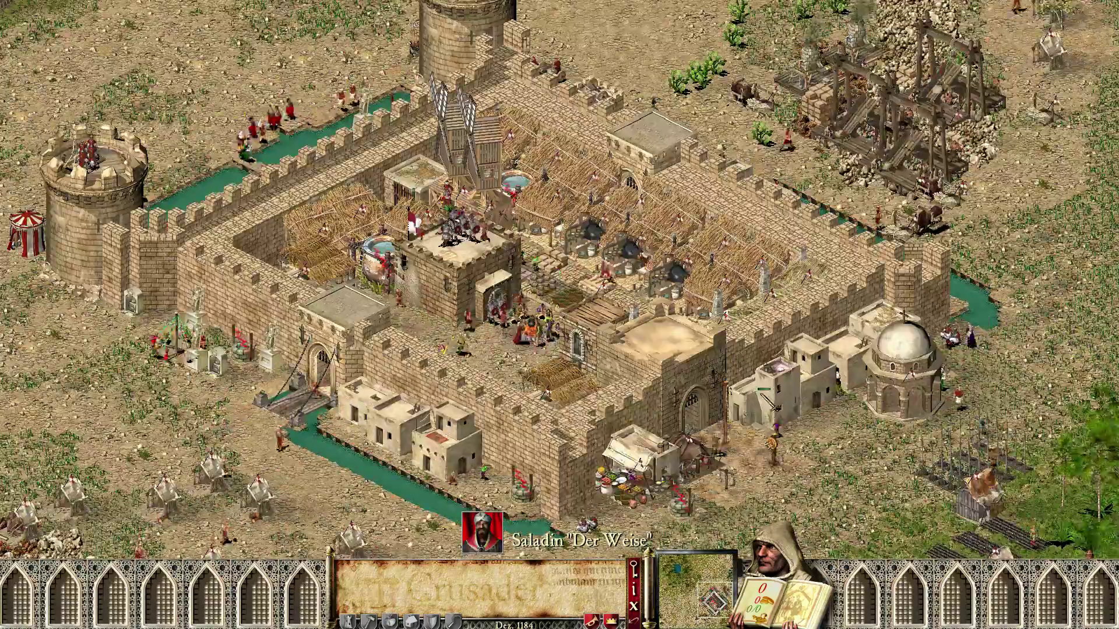
Examine the castle's remaining towers, moat and inner buildings from its original side, and return to the skirmish setup
key("c")
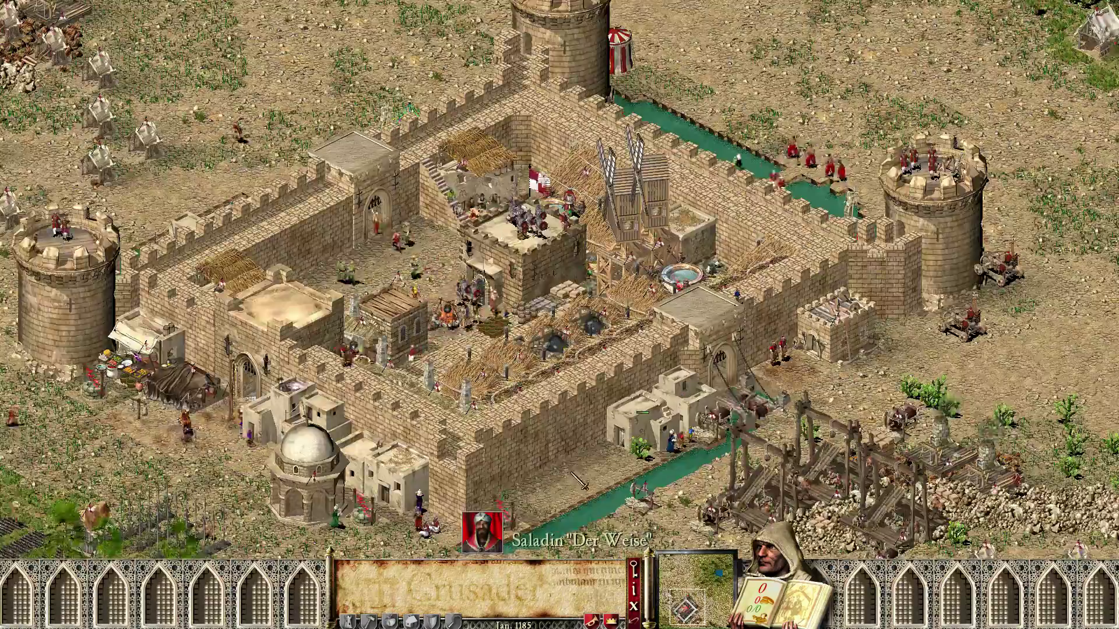
key("space")
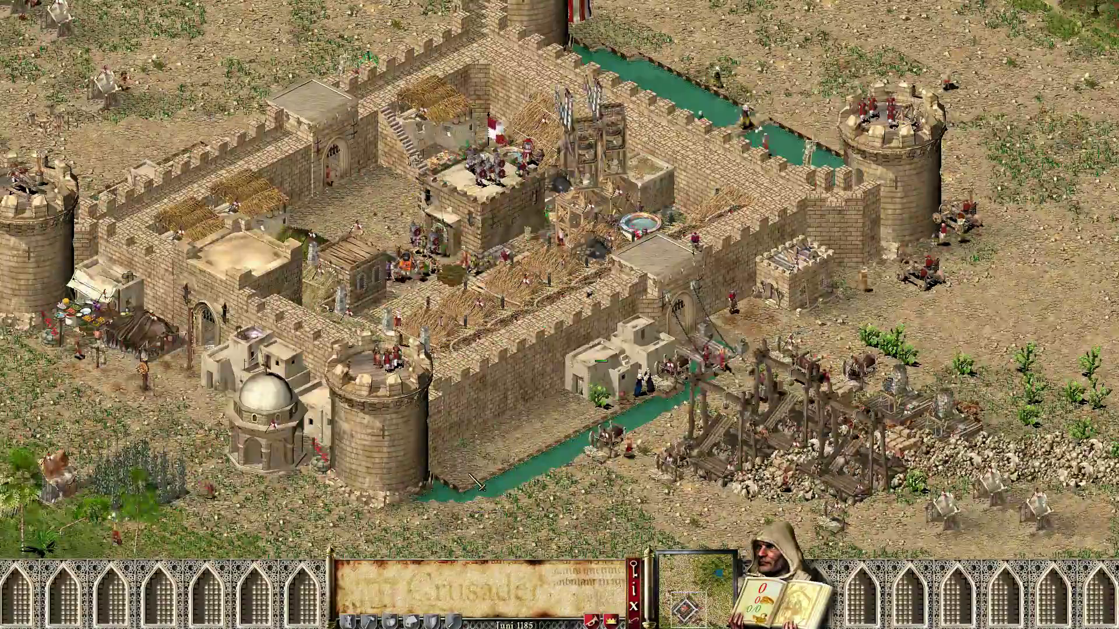
key("space")
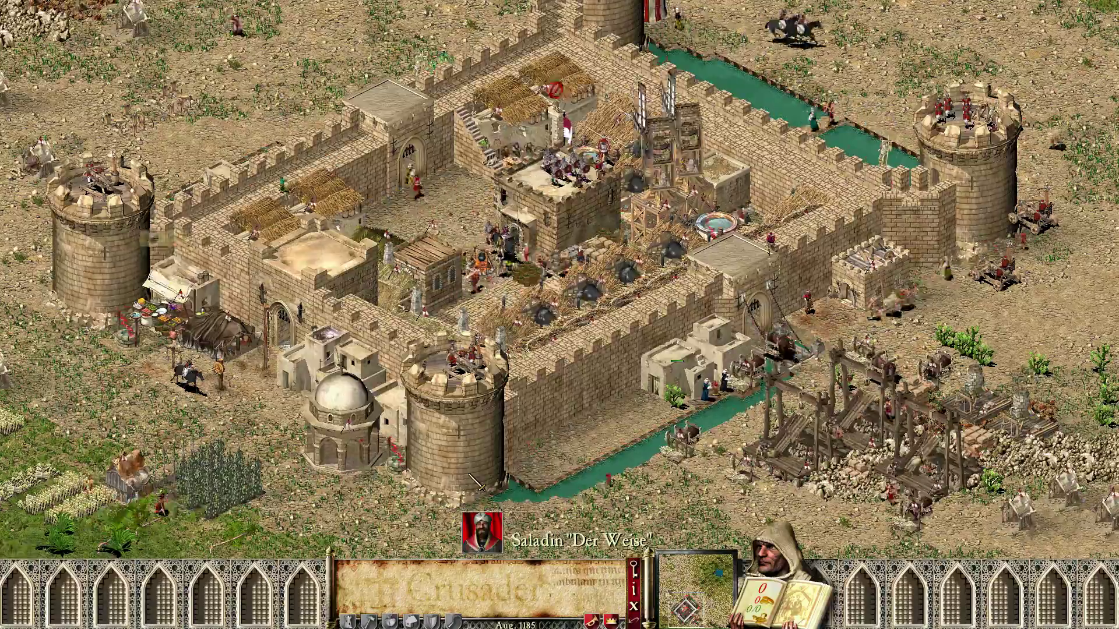
key("Left")
key("Up")
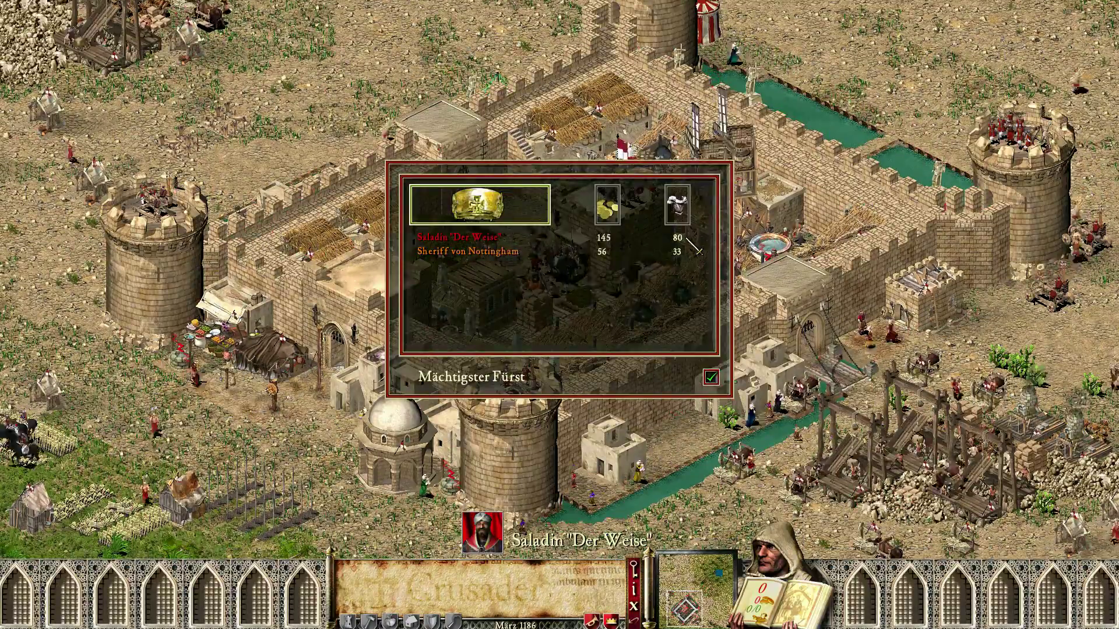
key("c")
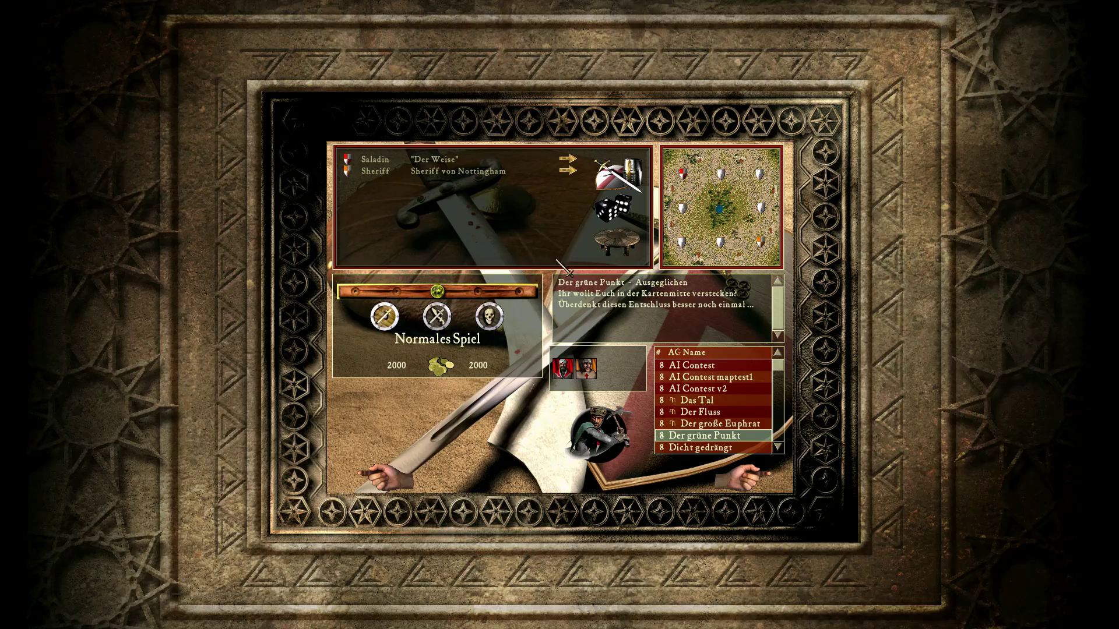
Add two Kalif opponents and team them with the Sheriff against Saladin
left_click(565, 268)
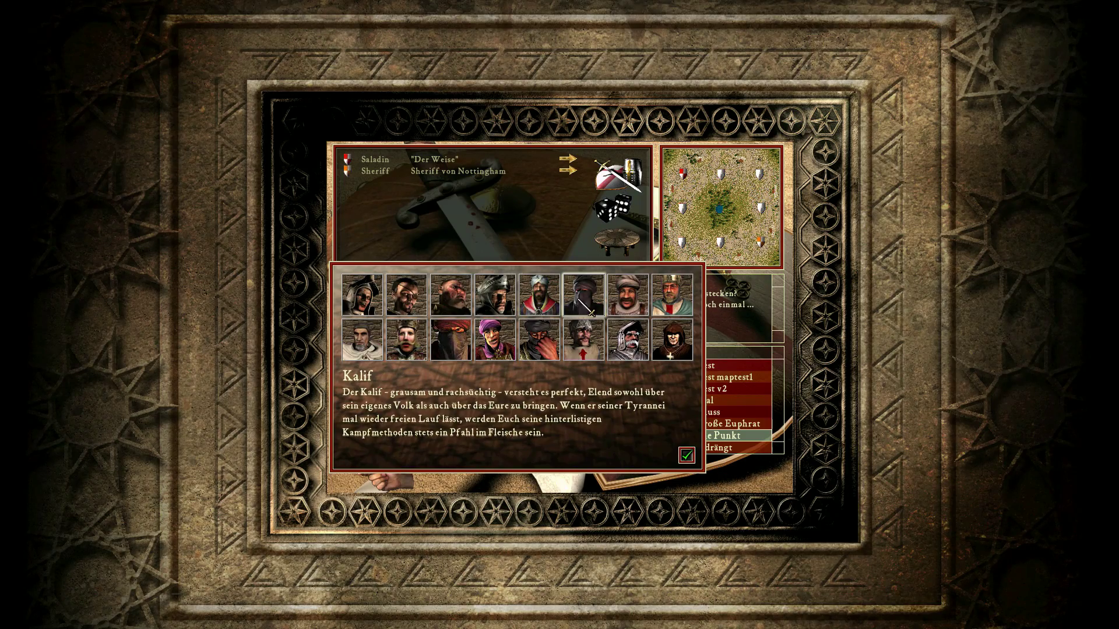
double_click(579, 301)
left_click(612, 244)
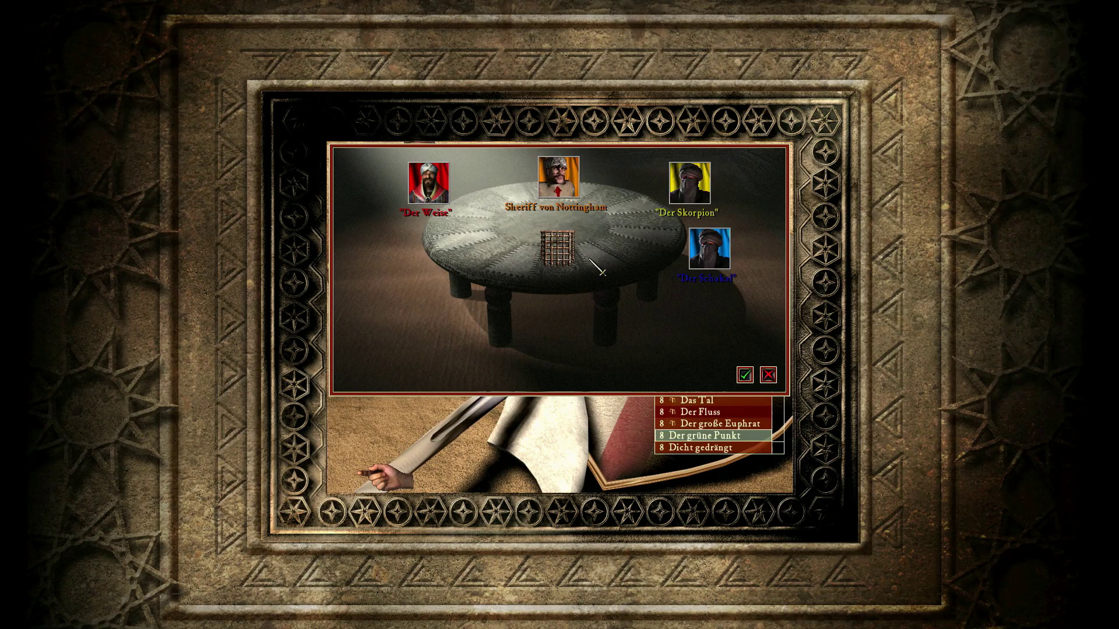
left_click_drag(560, 182, 688, 189)
left_click_drag(708, 249, 565, 186)
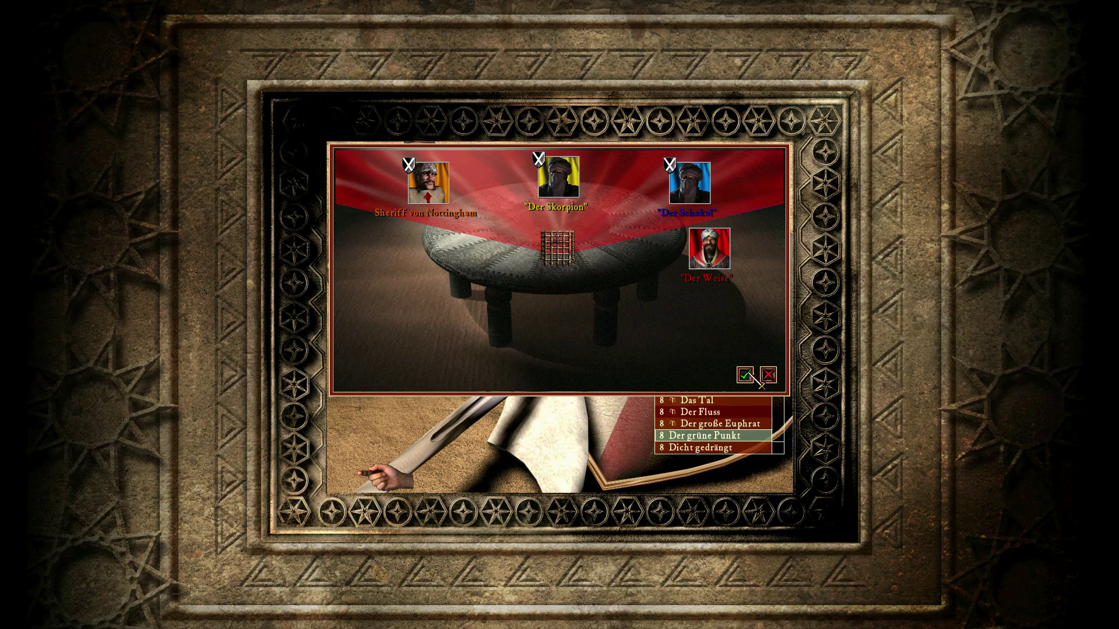
left_click(746, 375)
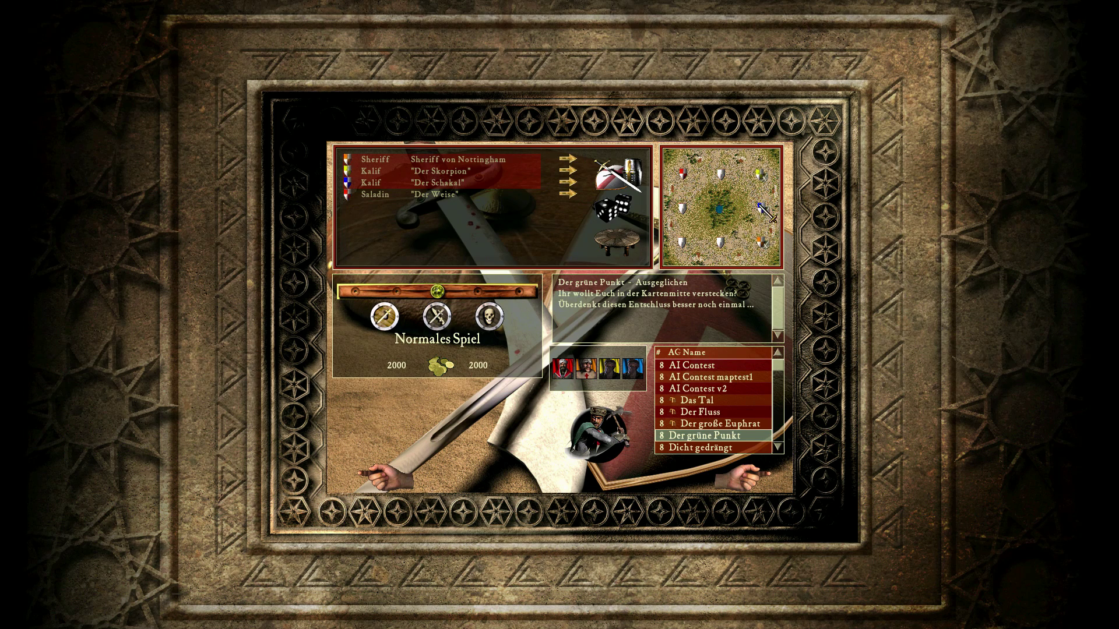
Move the blue Kalif to the map's southern centre start and the yellow Kalif to the eastern centre, and choose Kreuzritter-Spiel
left_click_drag(757, 205, 720, 240)
left_click_drag(757, 172, 757, 206)
left_click(443, 319)
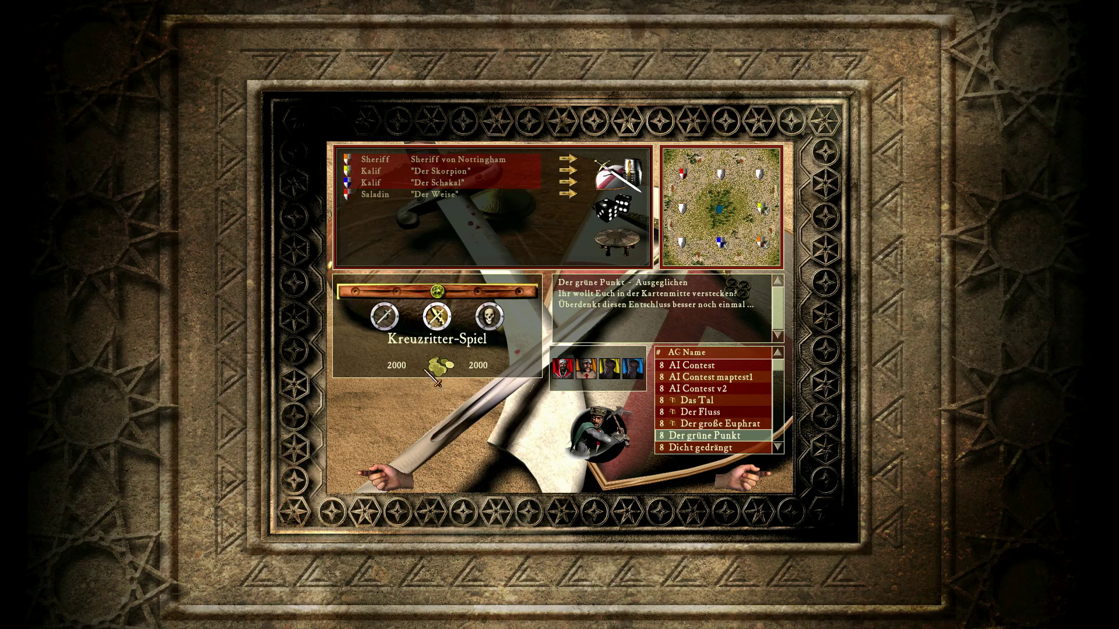
Set the starting gold to Computervorteil with 2000 and 4000, and inspect Saladin's besieged castle with the standings closed and buildings at full height
left_click(478, 291)
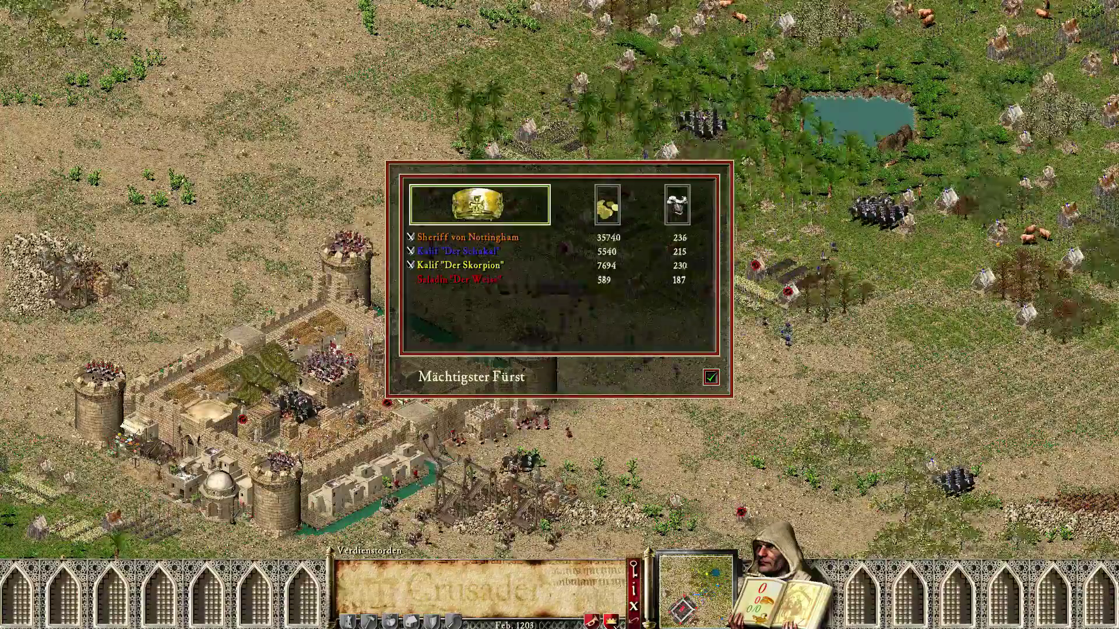
left_click(711, 382)
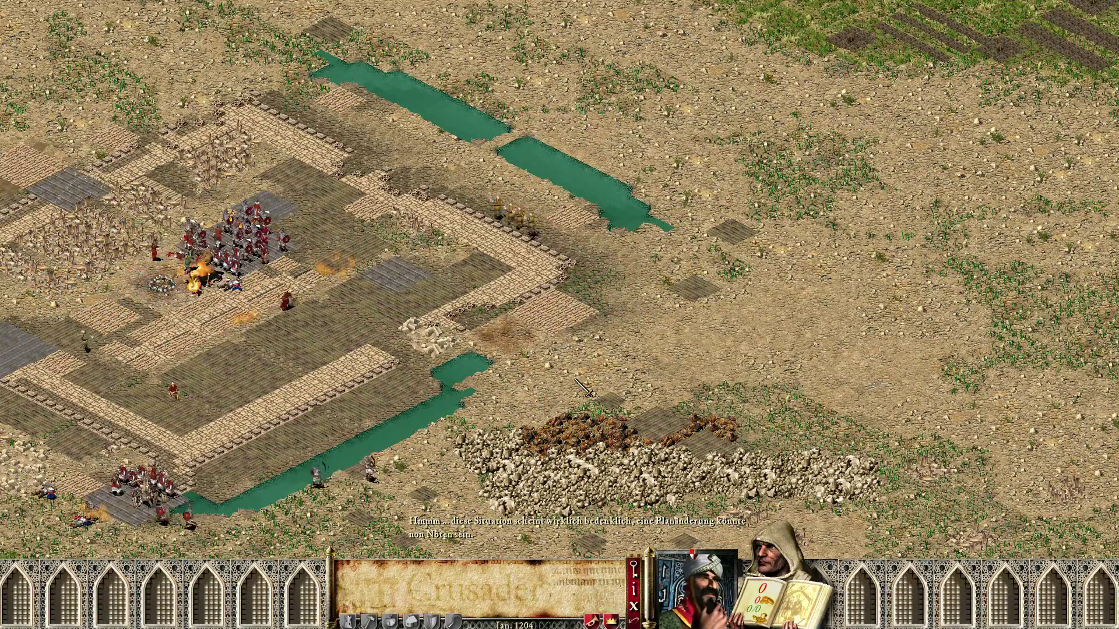
key("space")
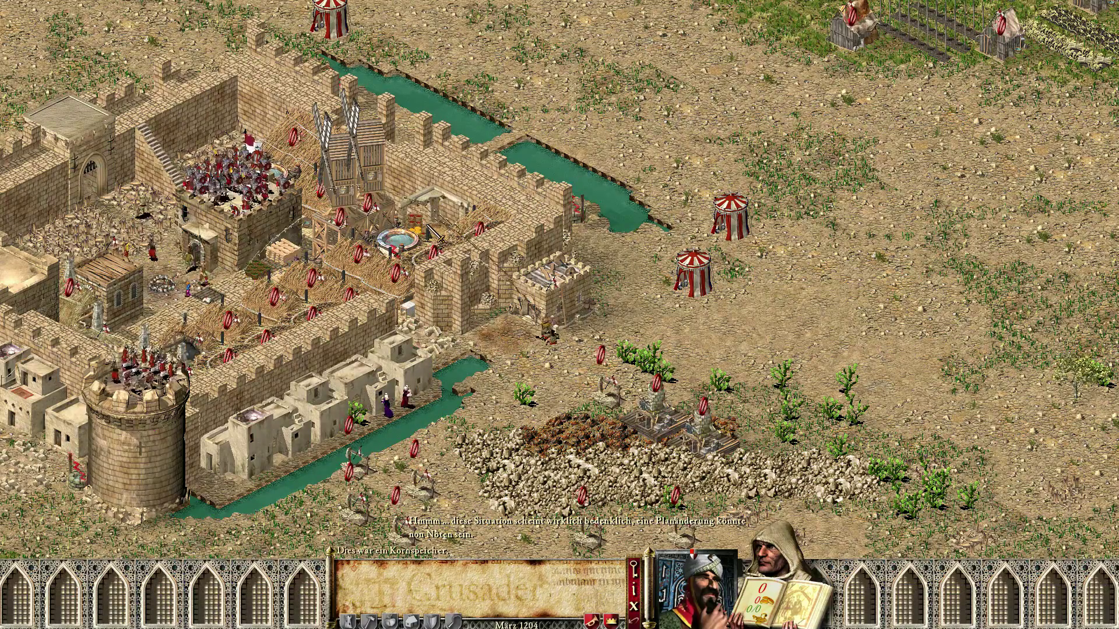
key("Left")
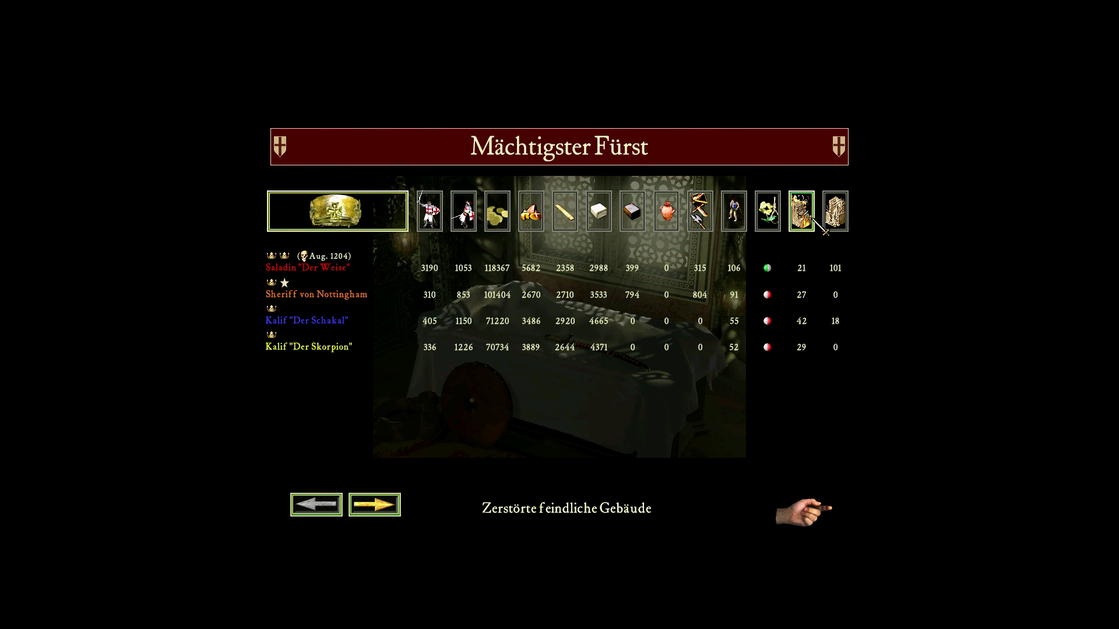
Review both pages of the end-of-game statistics for Saladin, the Sheriff and the two Kalifs, and return to the skirmish setup
left_click(375, 505)
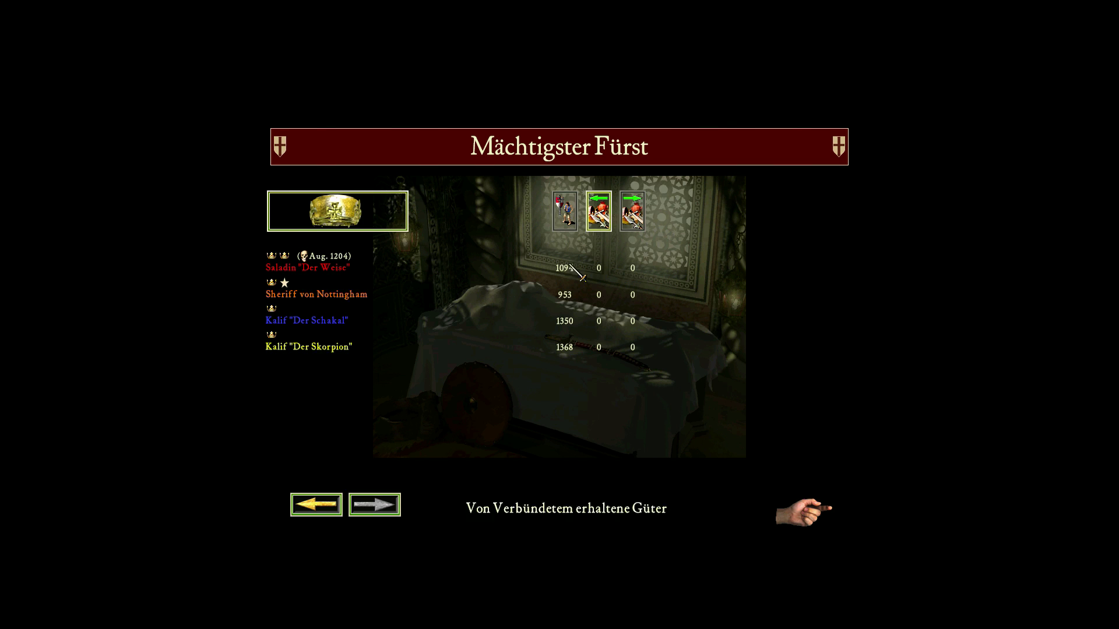
left_click(317, 505)
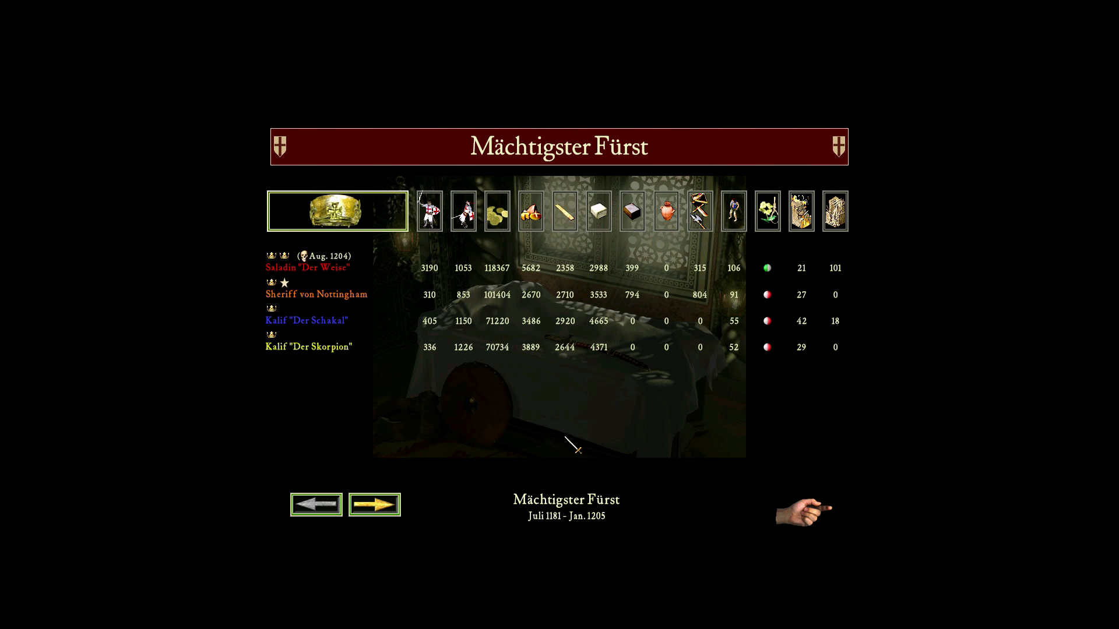
left_click(807, 516)
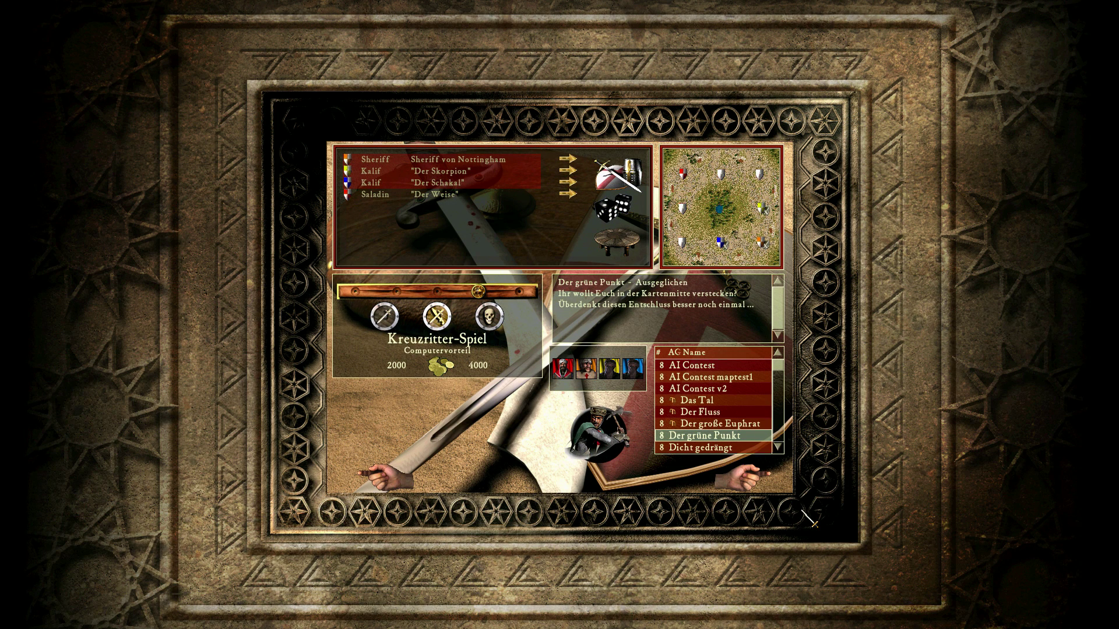